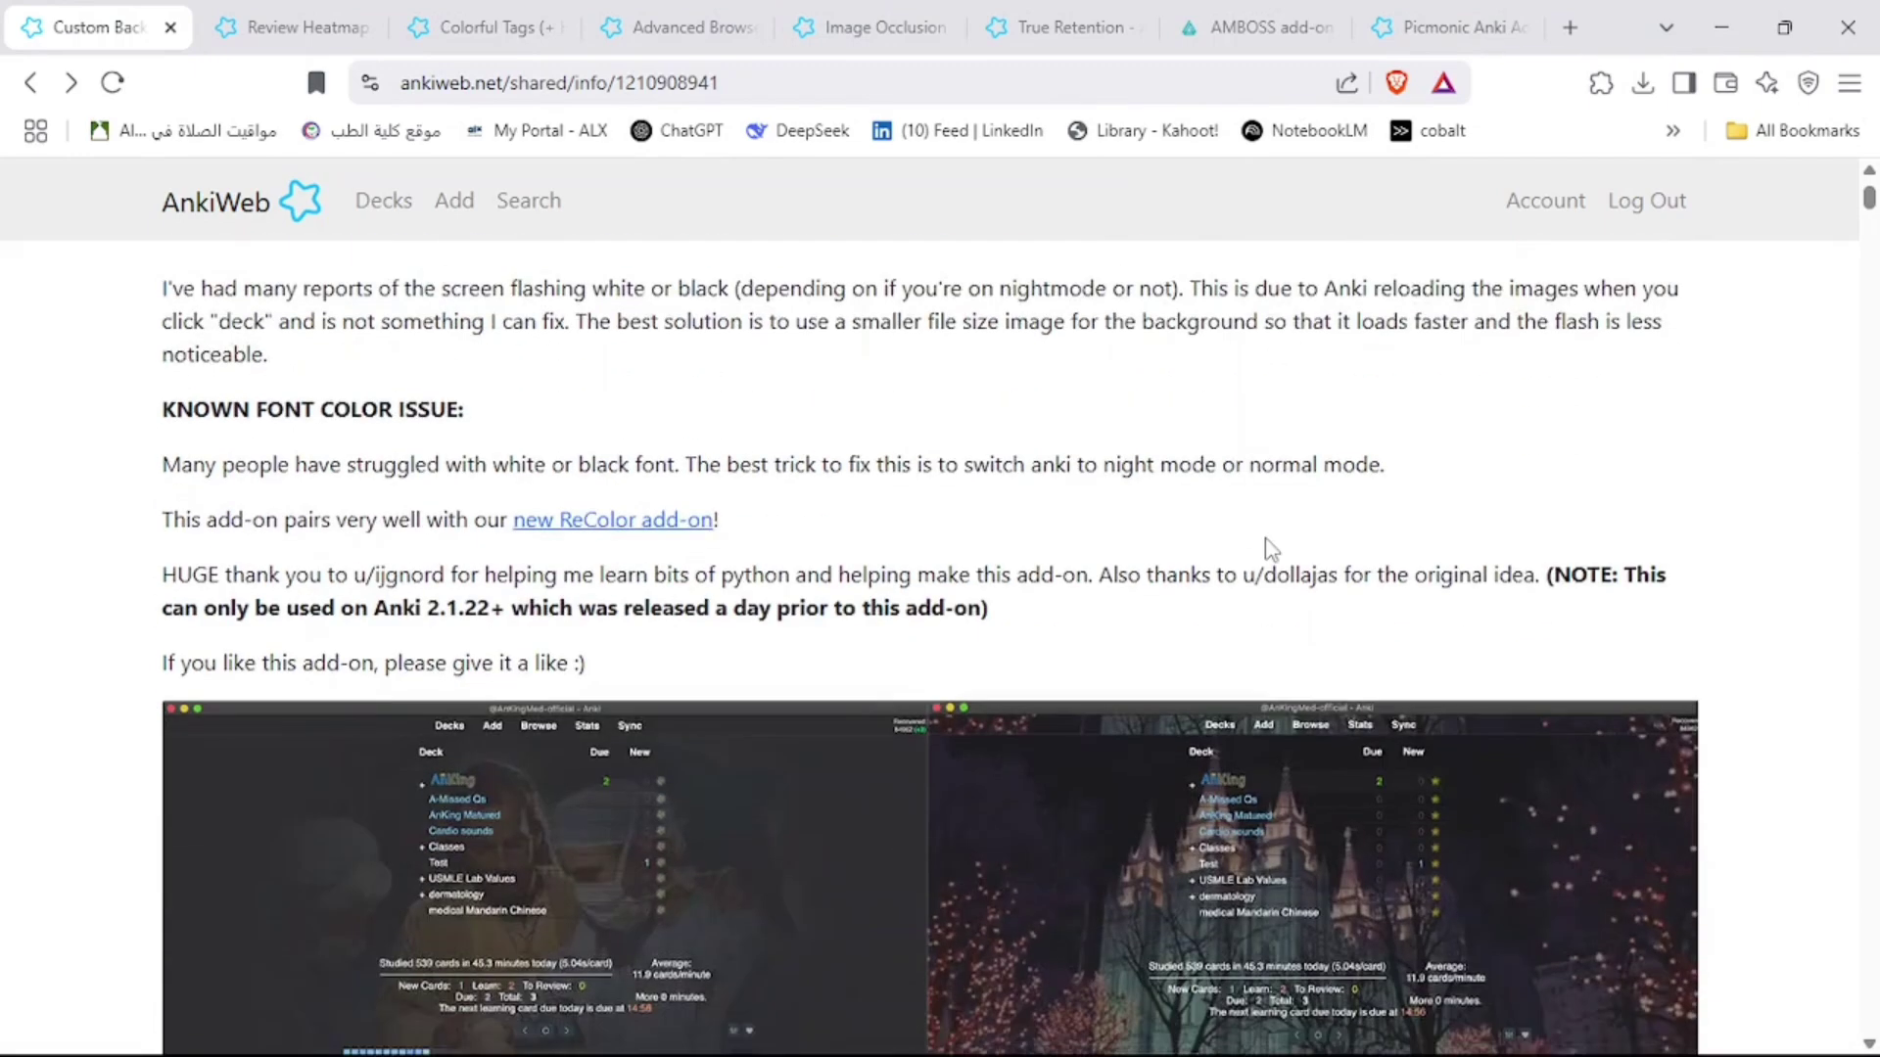
Read through the Custom Background Image and Gear Icon add-on page, covering its known issues, sample backgrounds, changelog and download section
scroll(1267, 546, "up", 3)
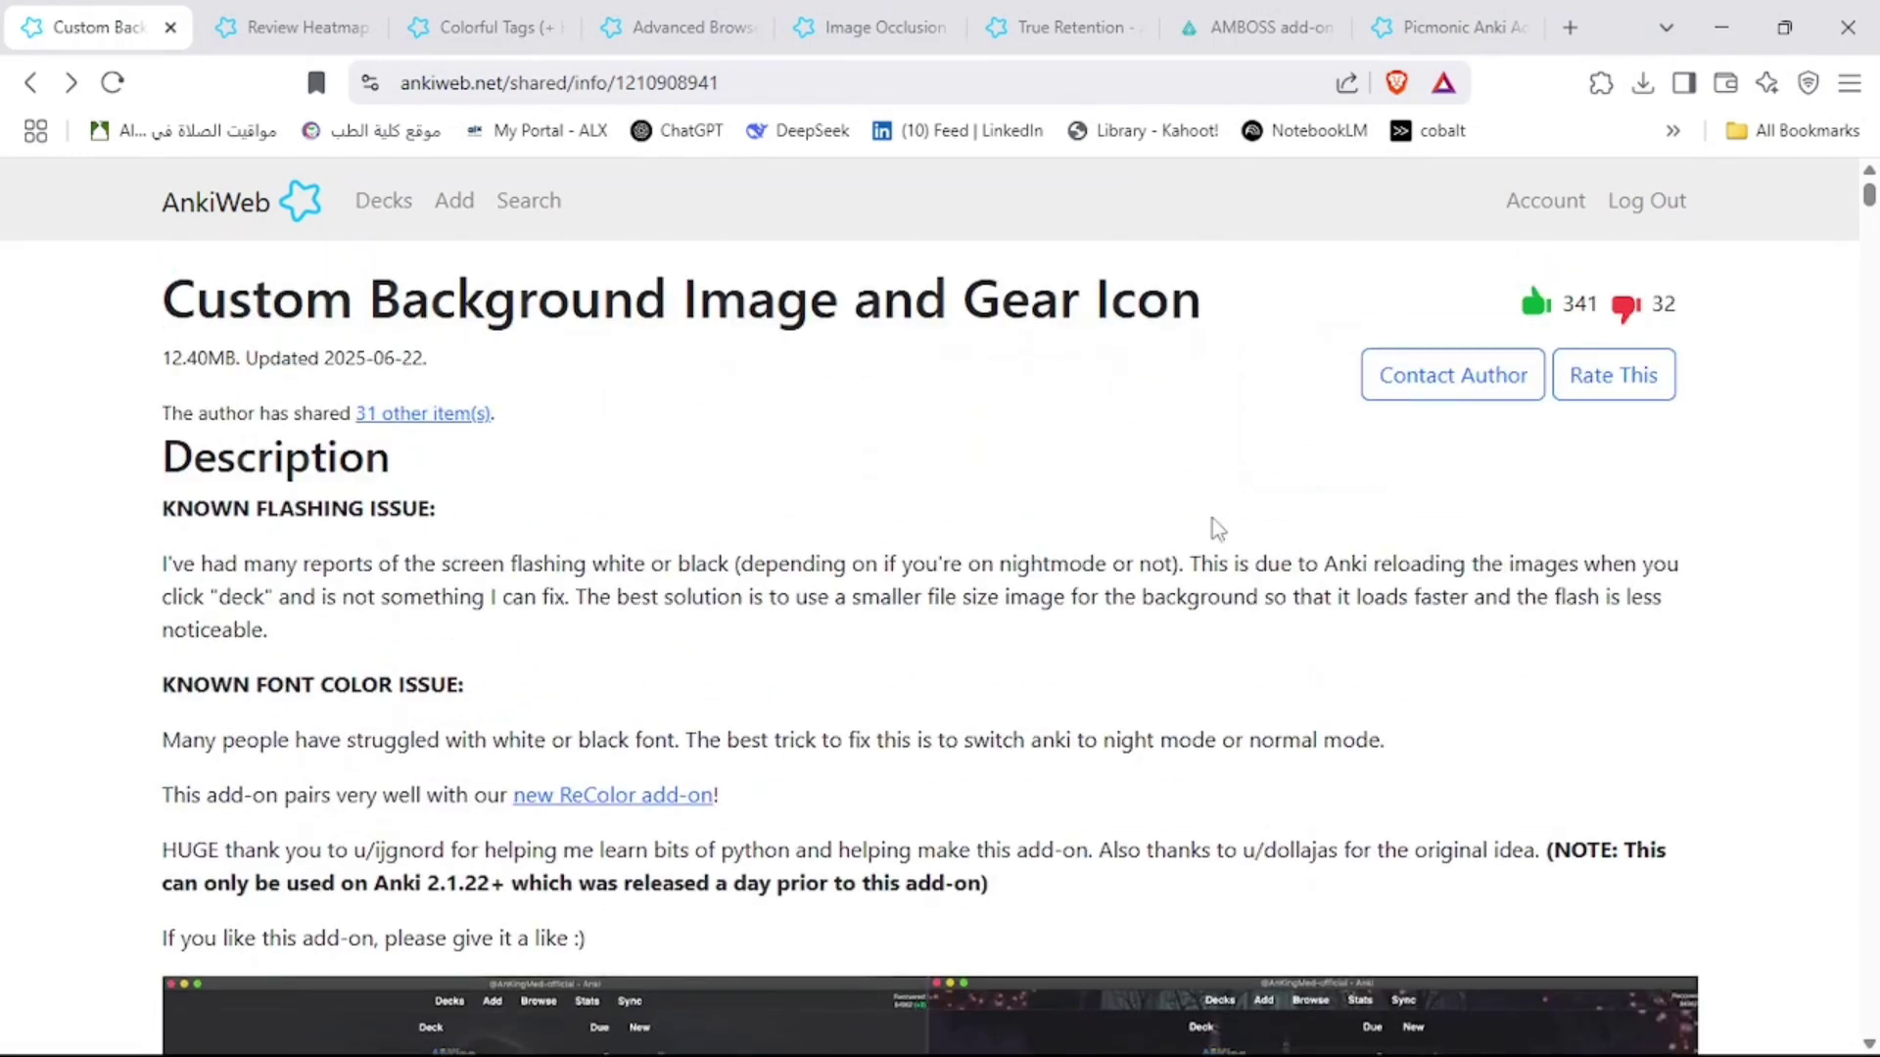
scroll(1219, 533, "down", 7)
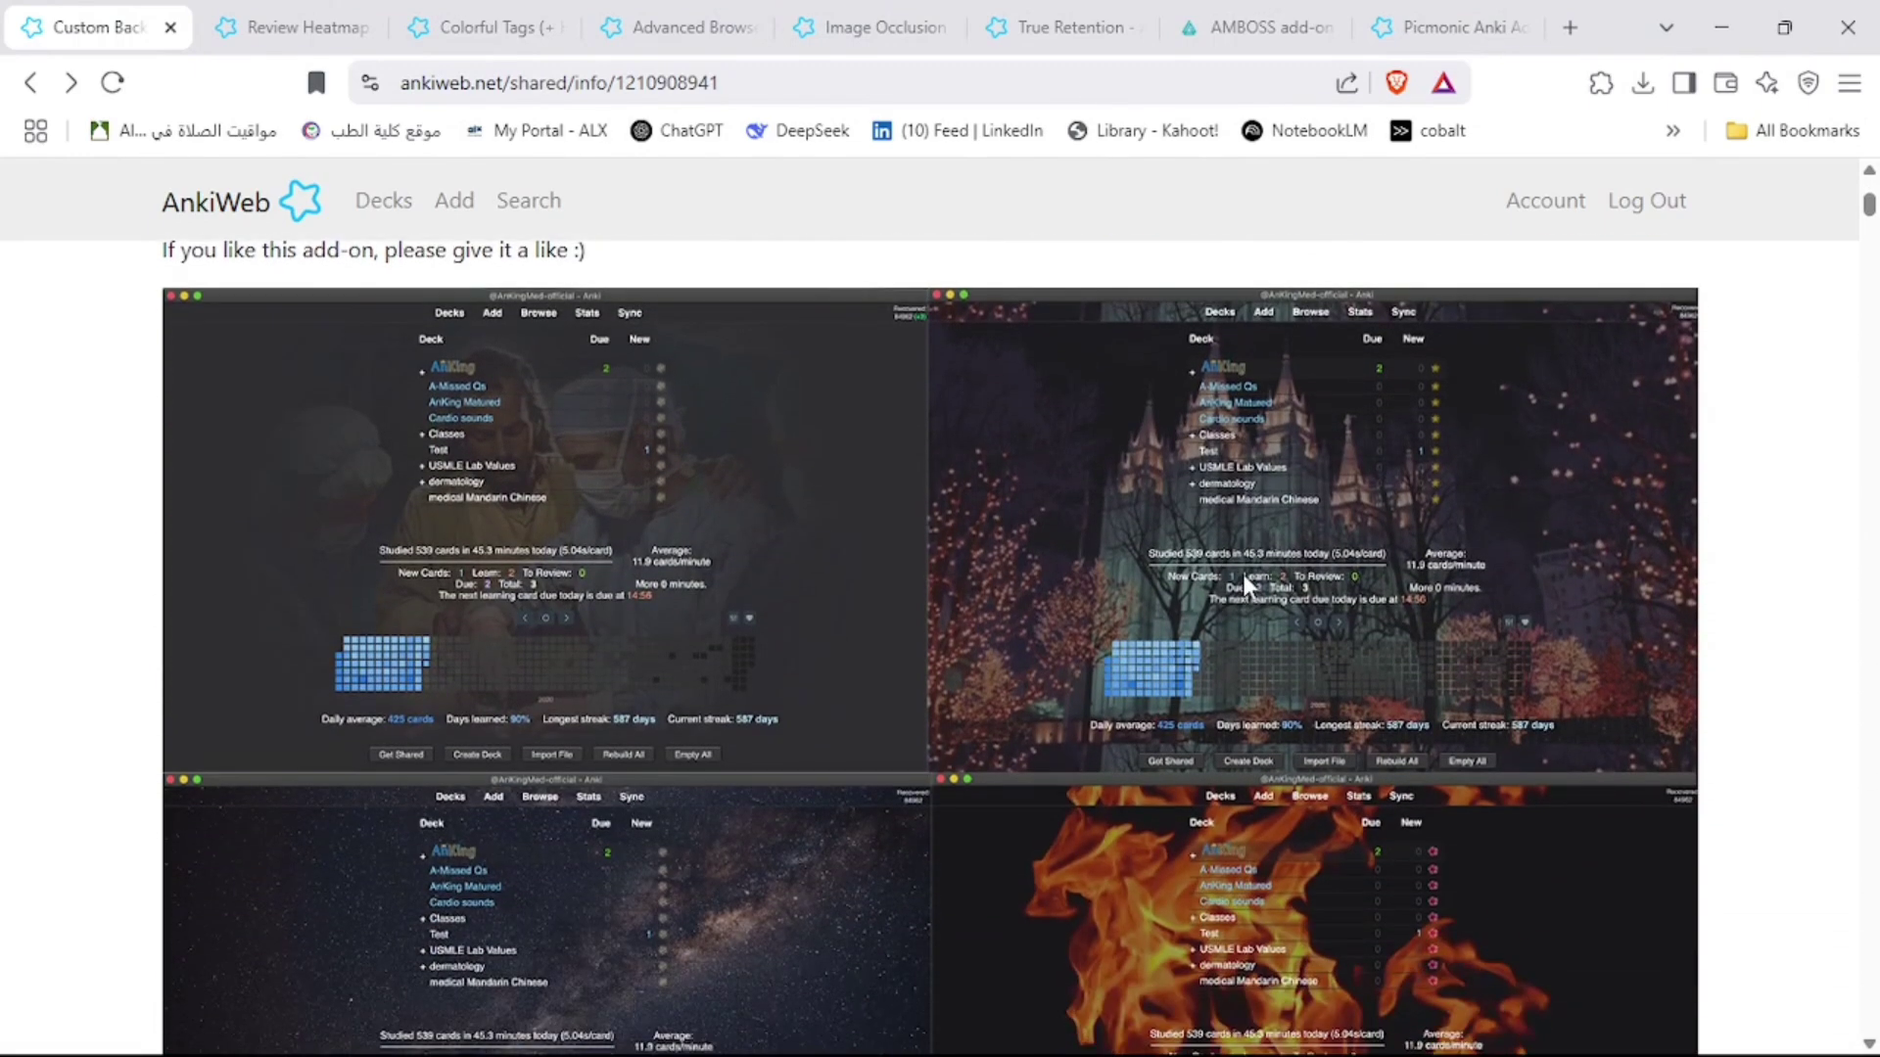
scroll(737, 460, "down", 8)
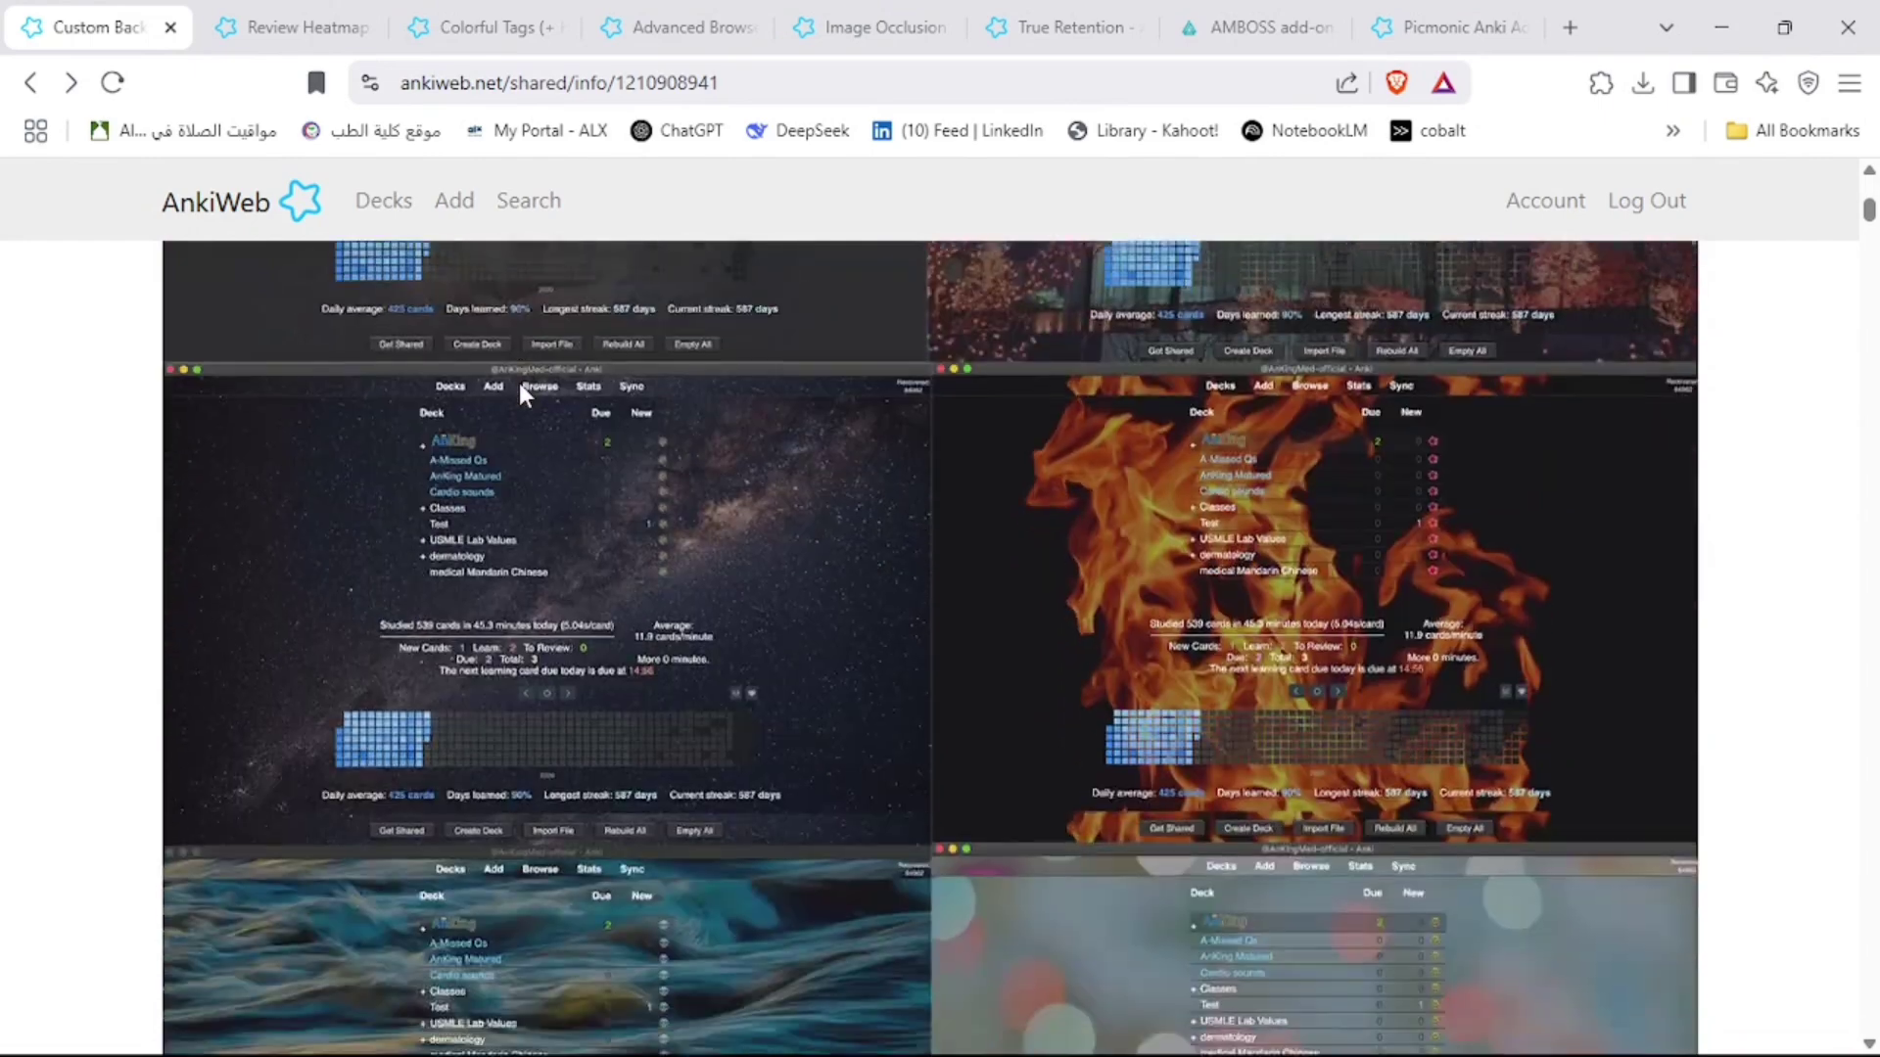
scroll(748, 484, "down", 2)
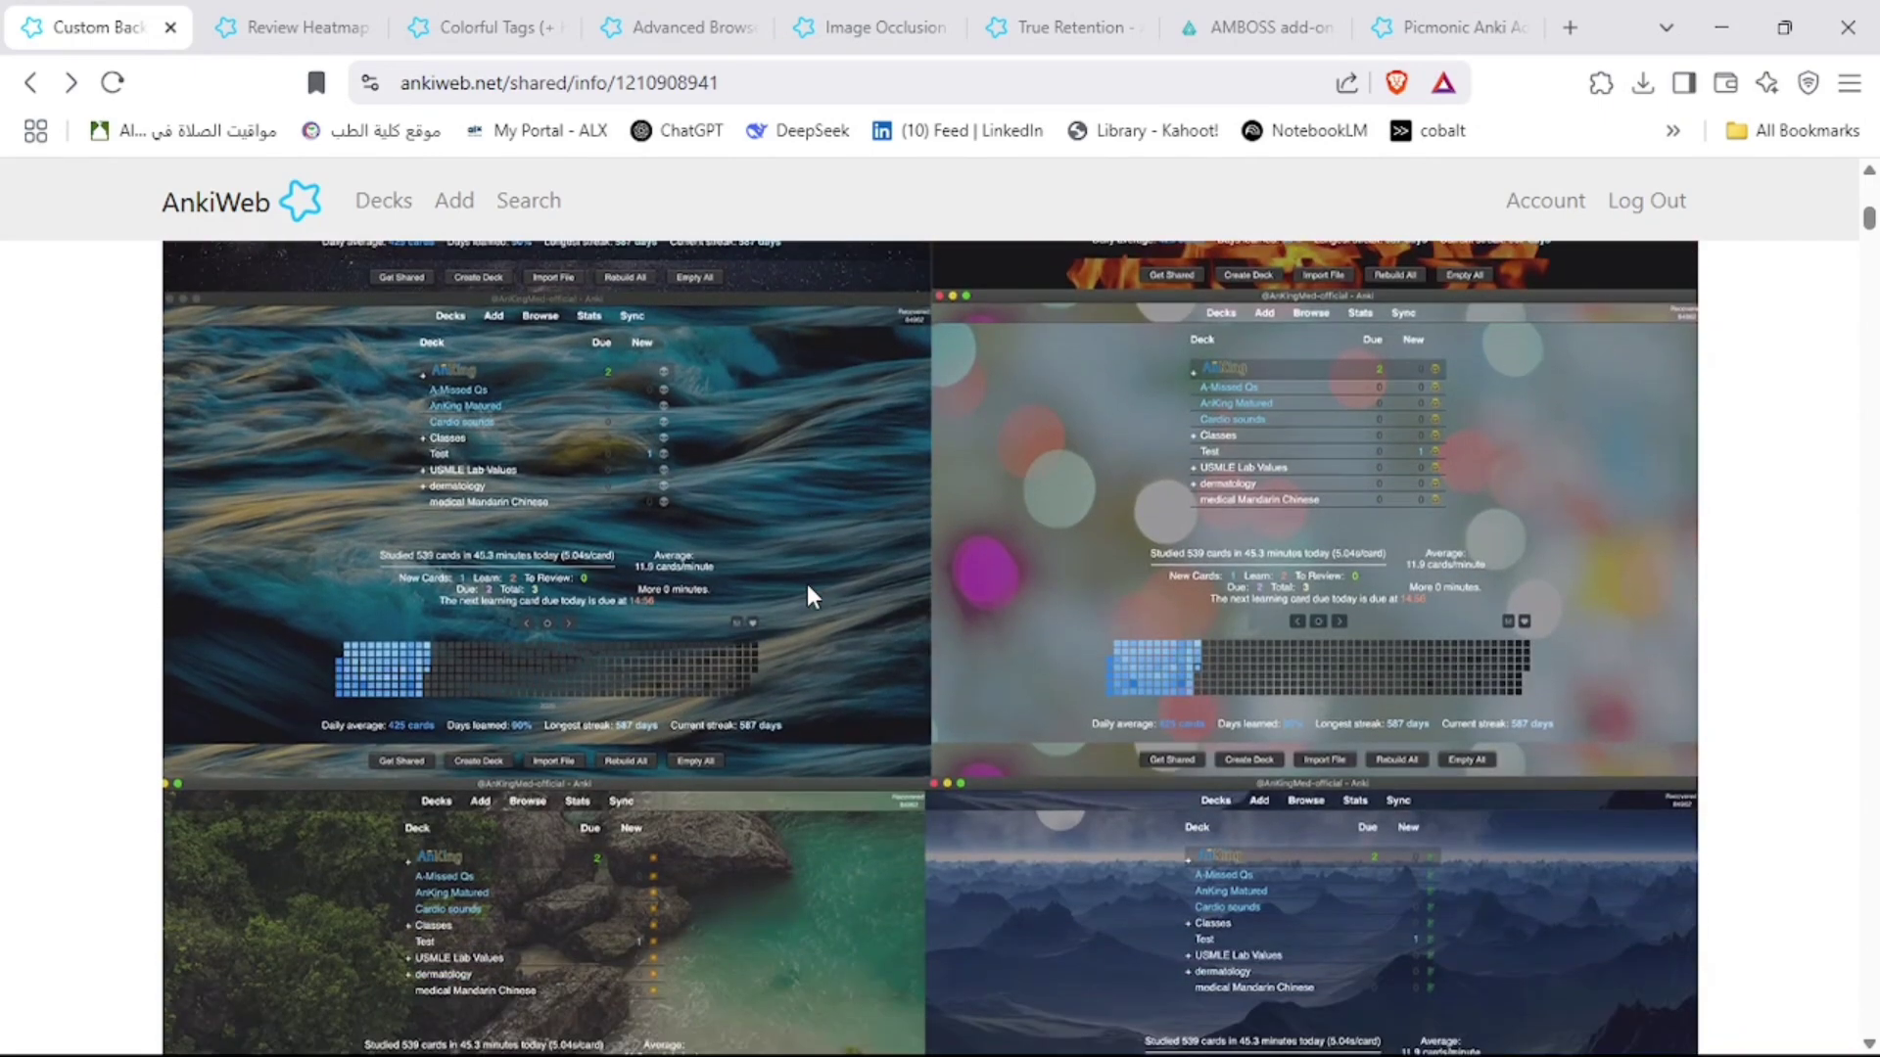
scroll(1489, 319, "down", 6)
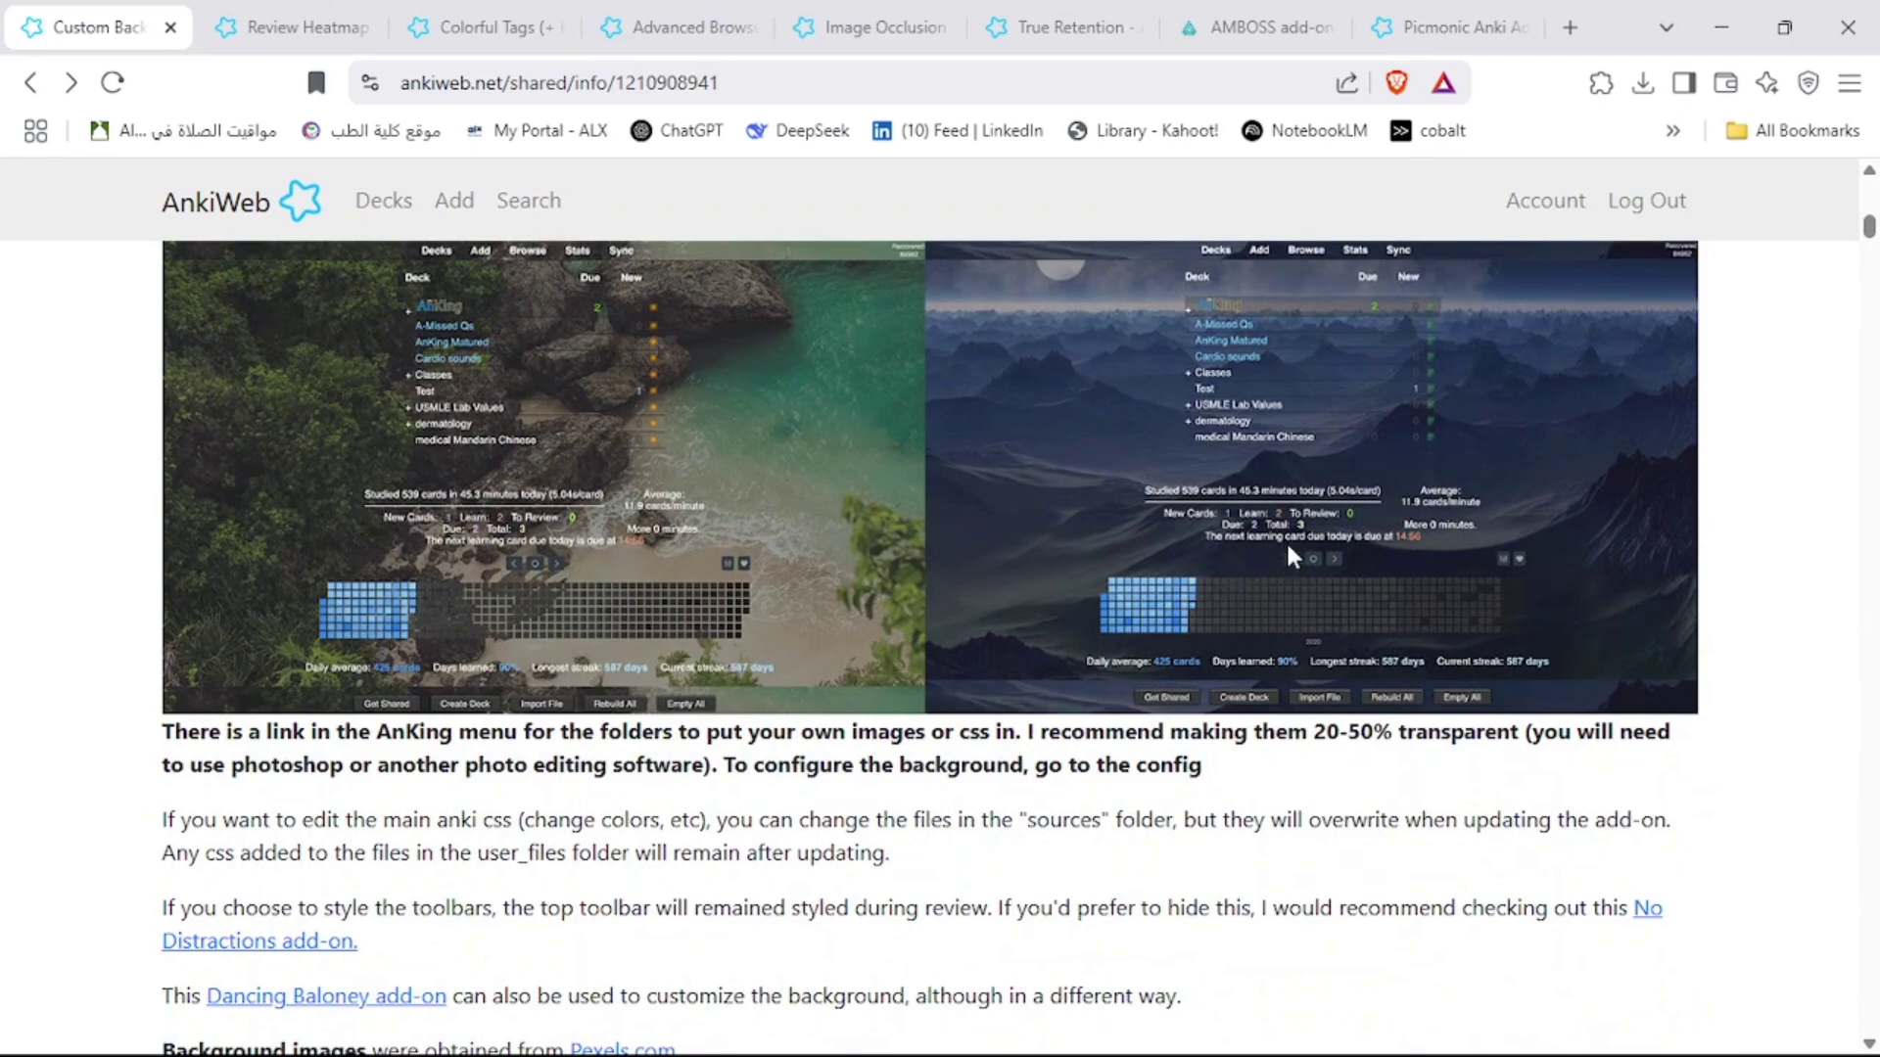
scroll(1289, 550, "down", 12)
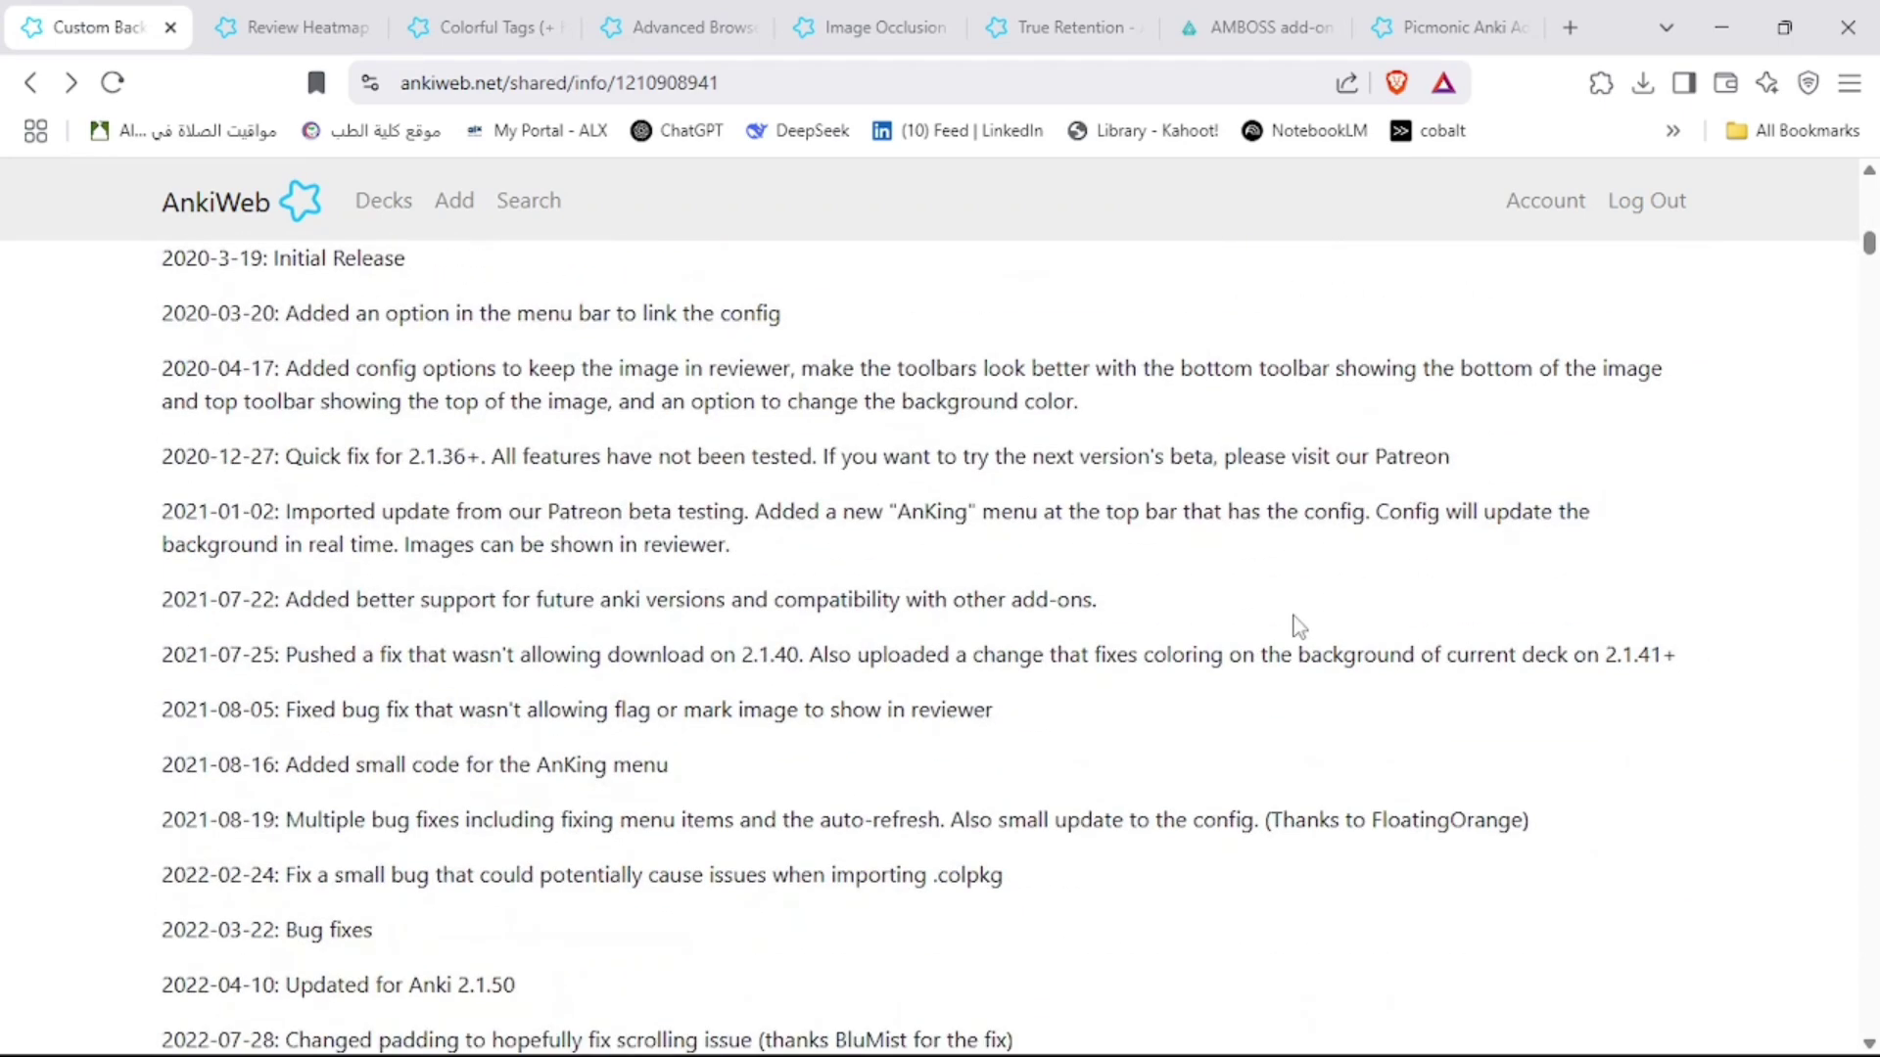
scroll(1298, 627, "down", 4)
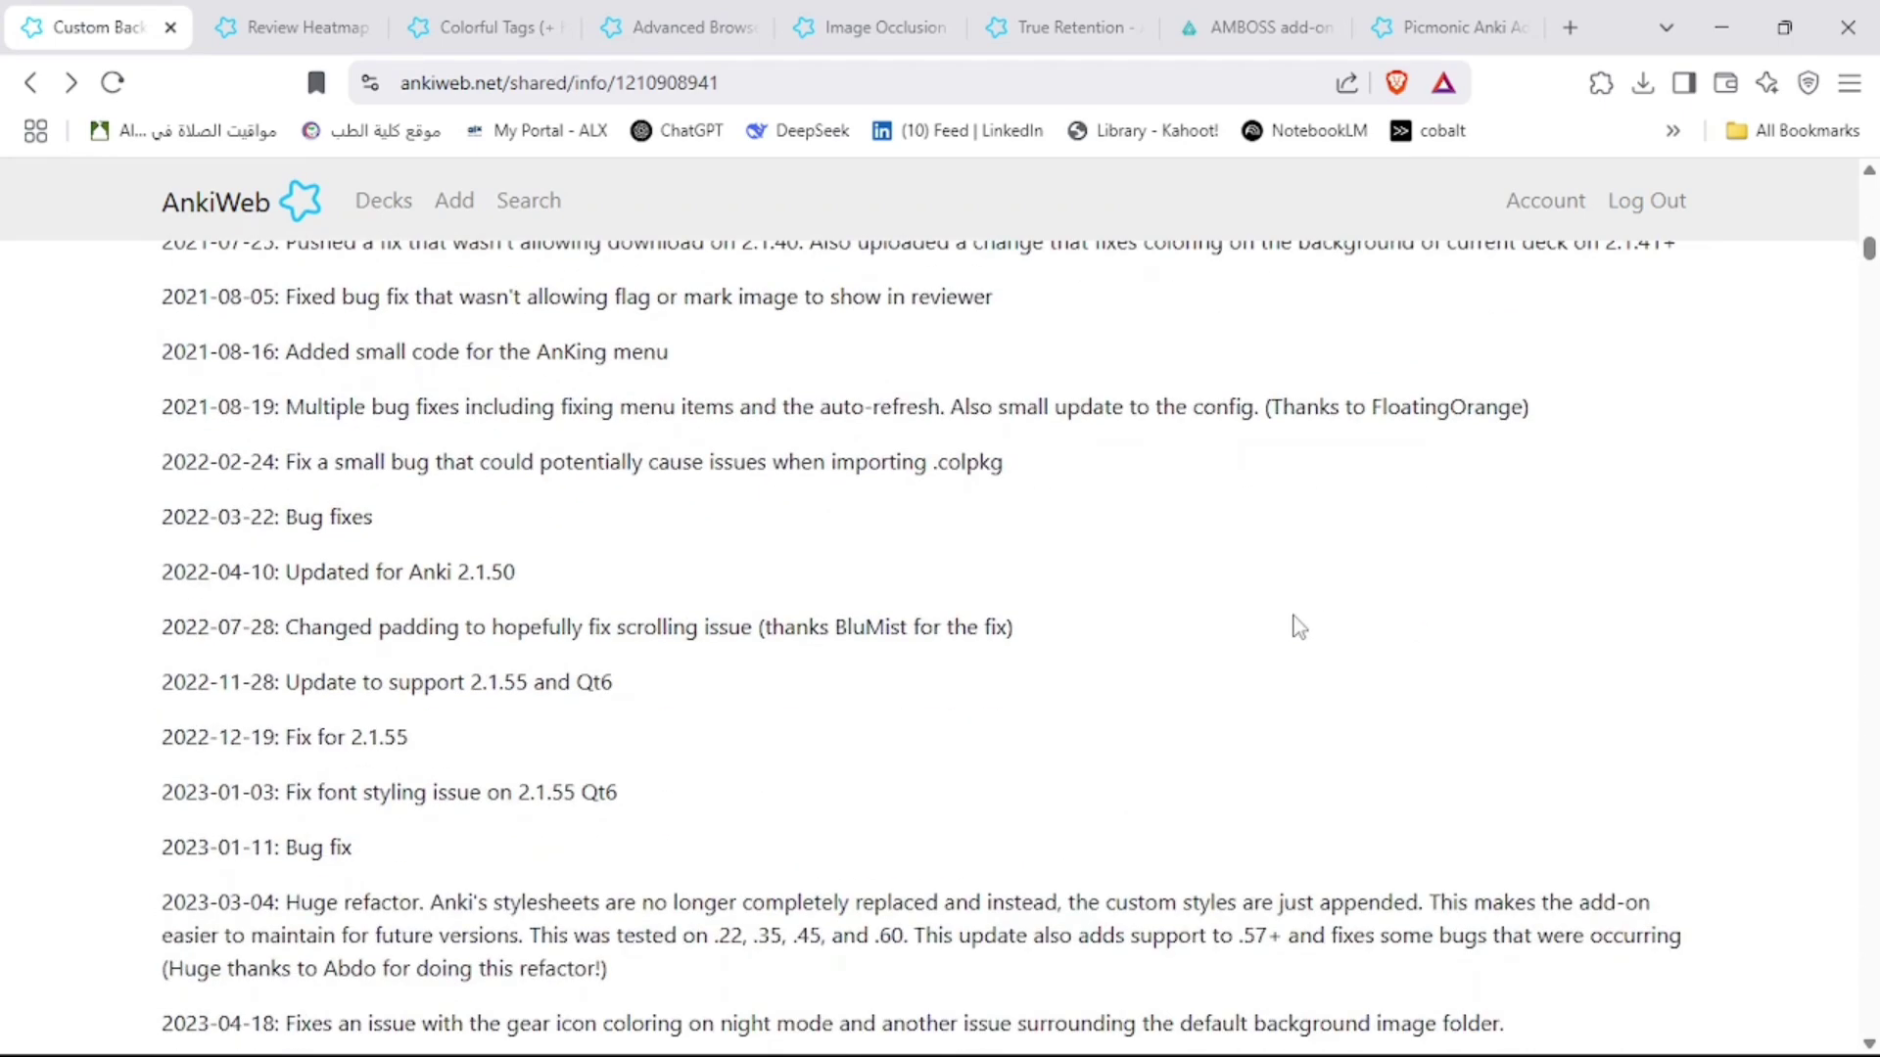
scroll(1298, 627, "down", 8)
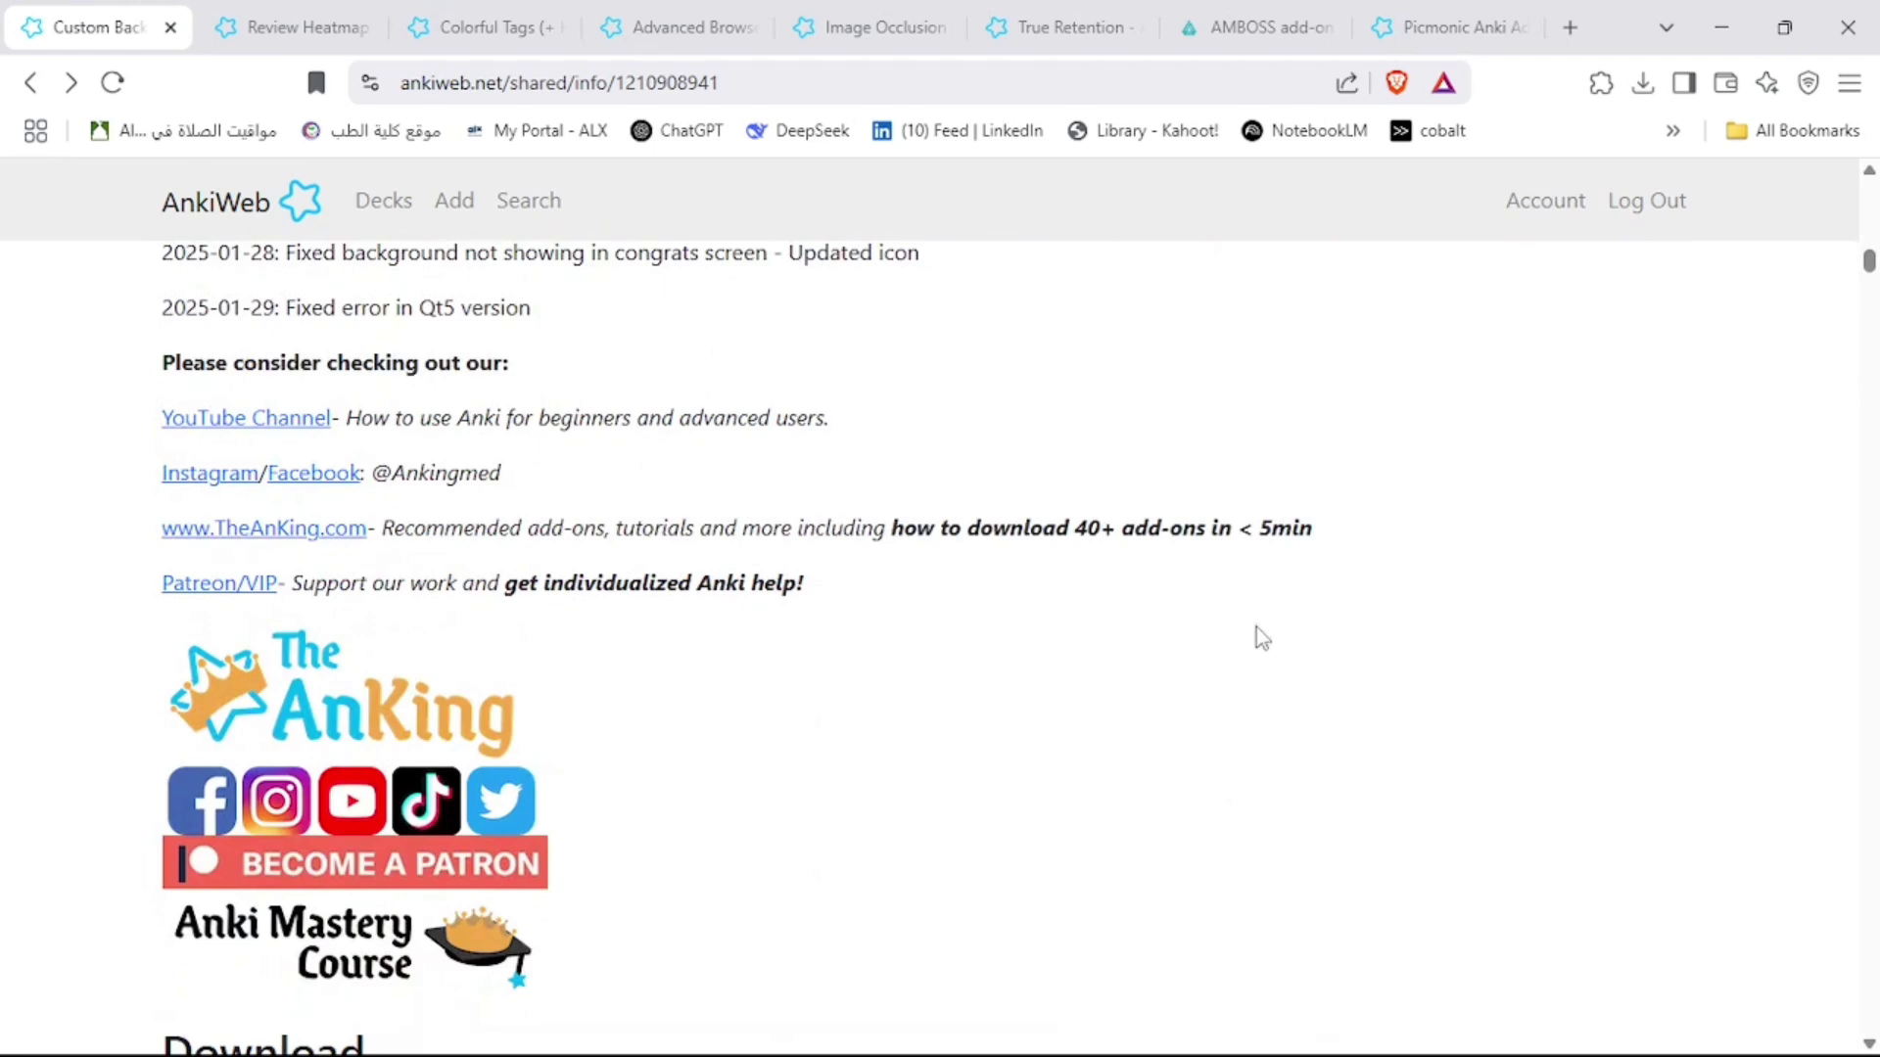
scroll(402, 319, "up", 3)
scroll(411, 372, "down", 4)
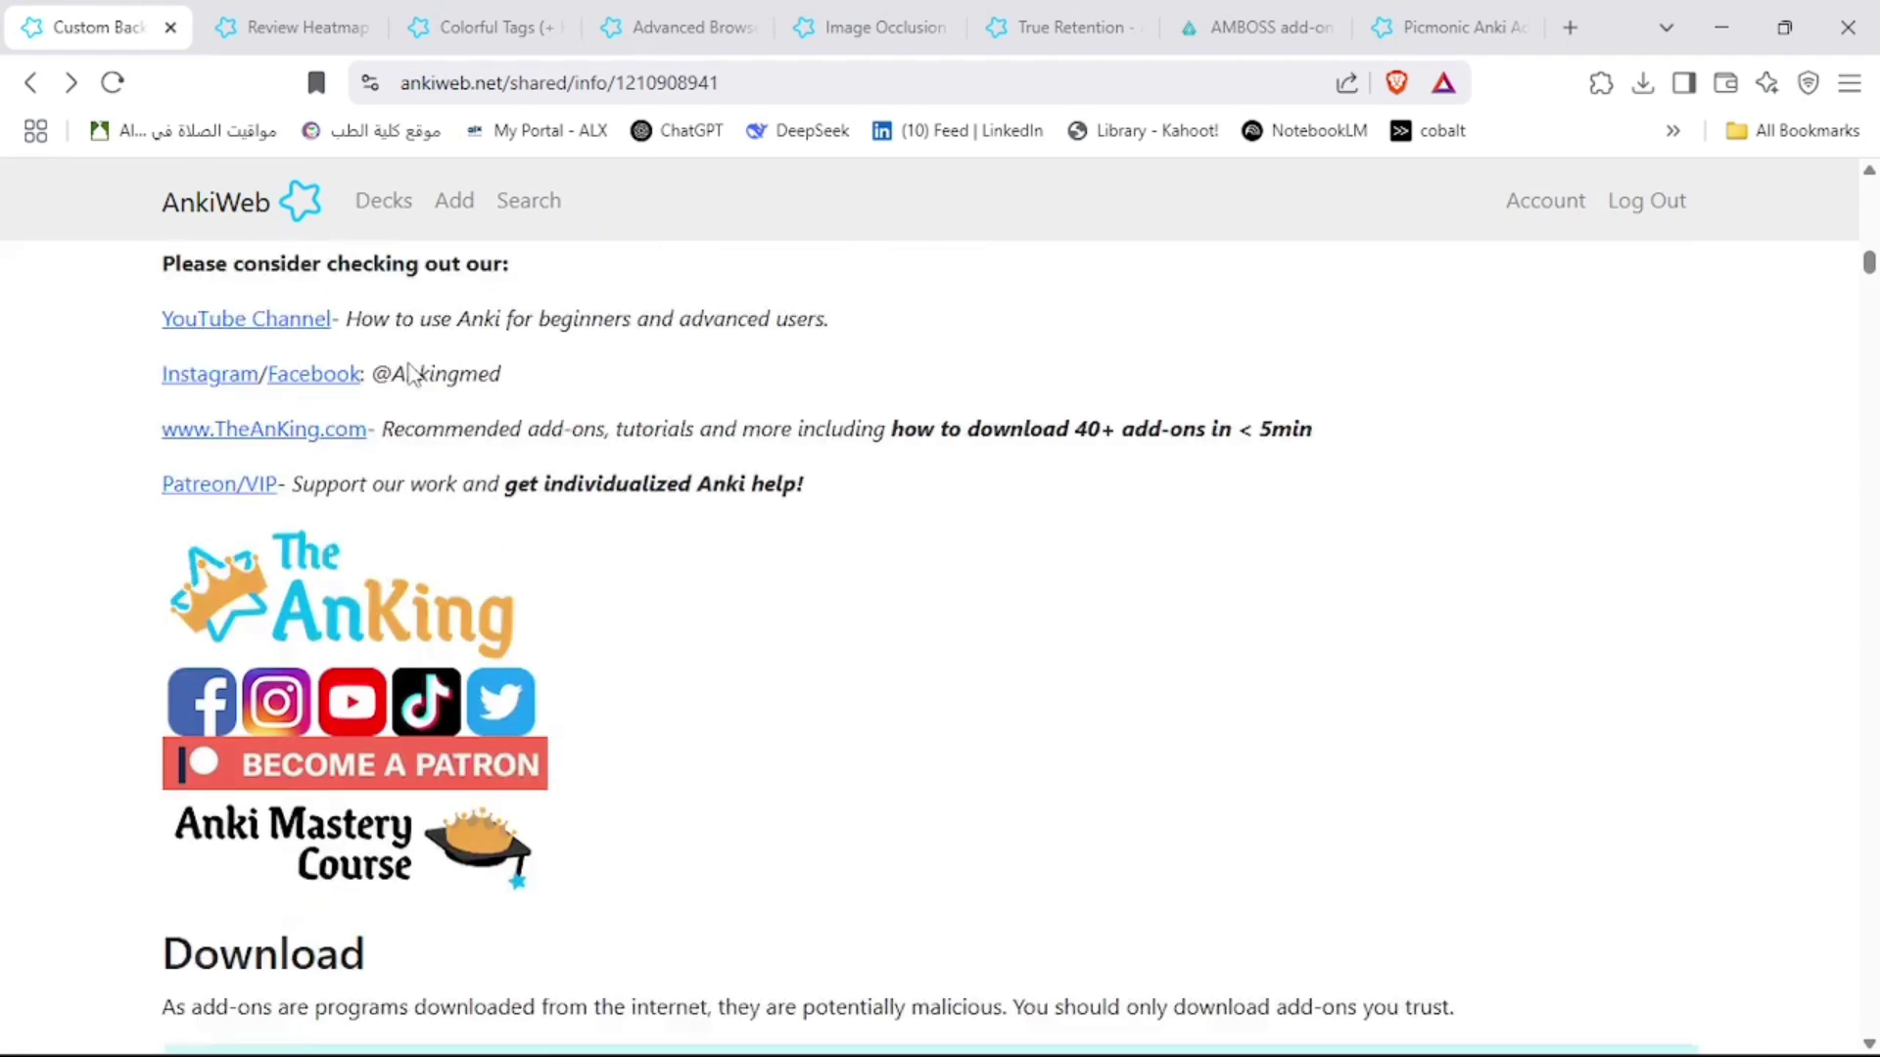
scroll(411, 372, "down", 2)
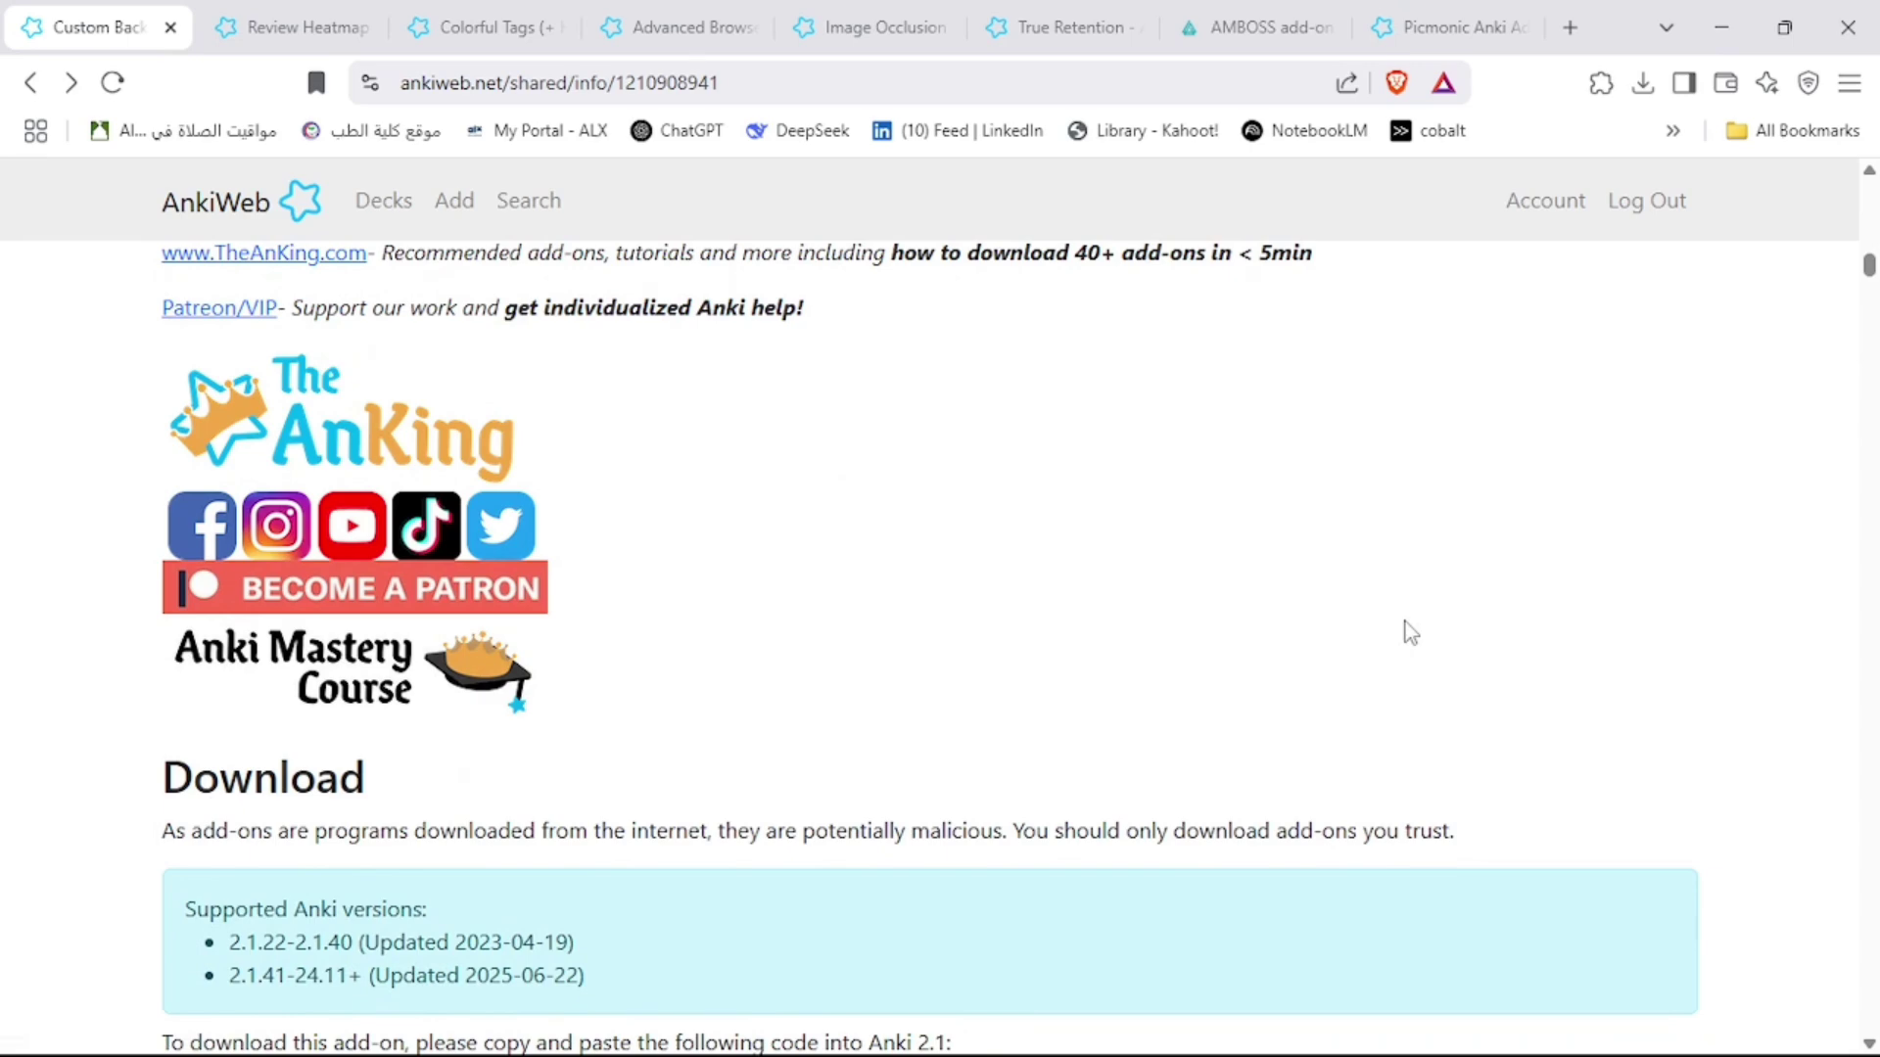
scroll(1409, 632, "down", 3)
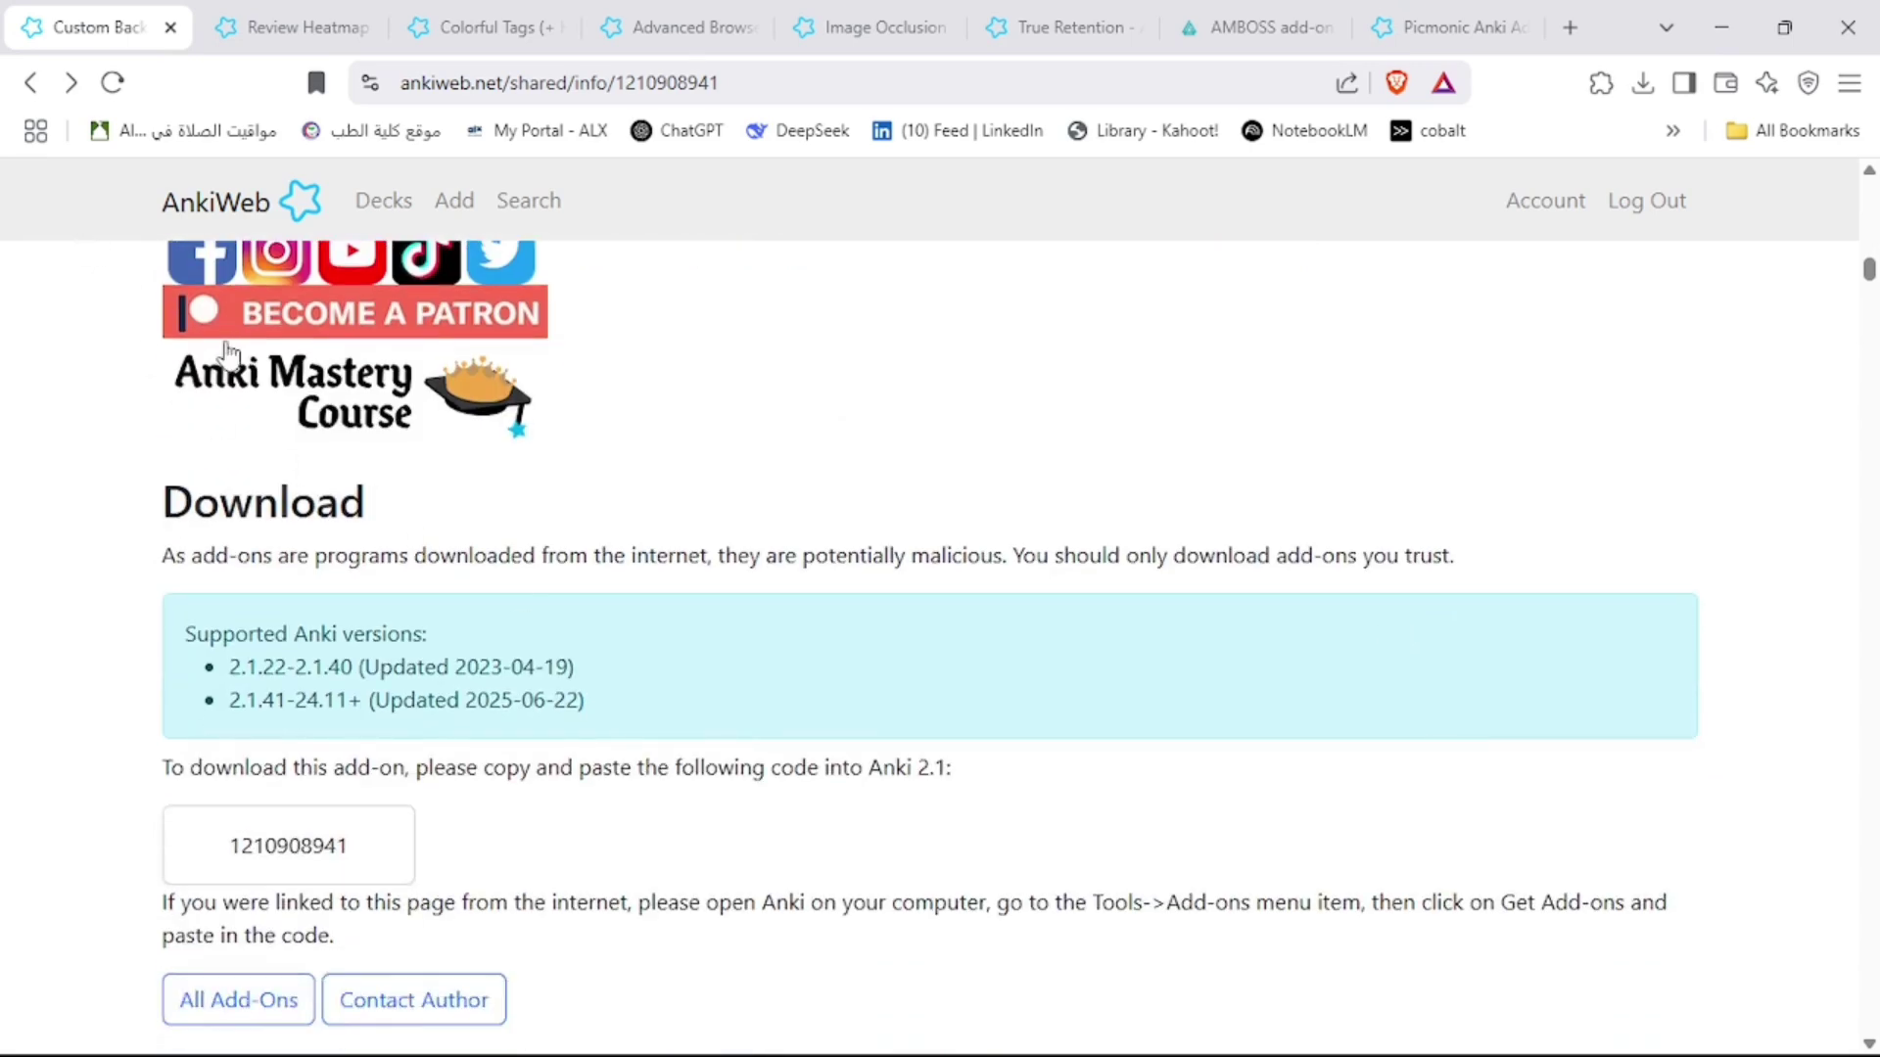
scroll(229, 359, "down", 2)
scroll(321, 730, "down", 2)
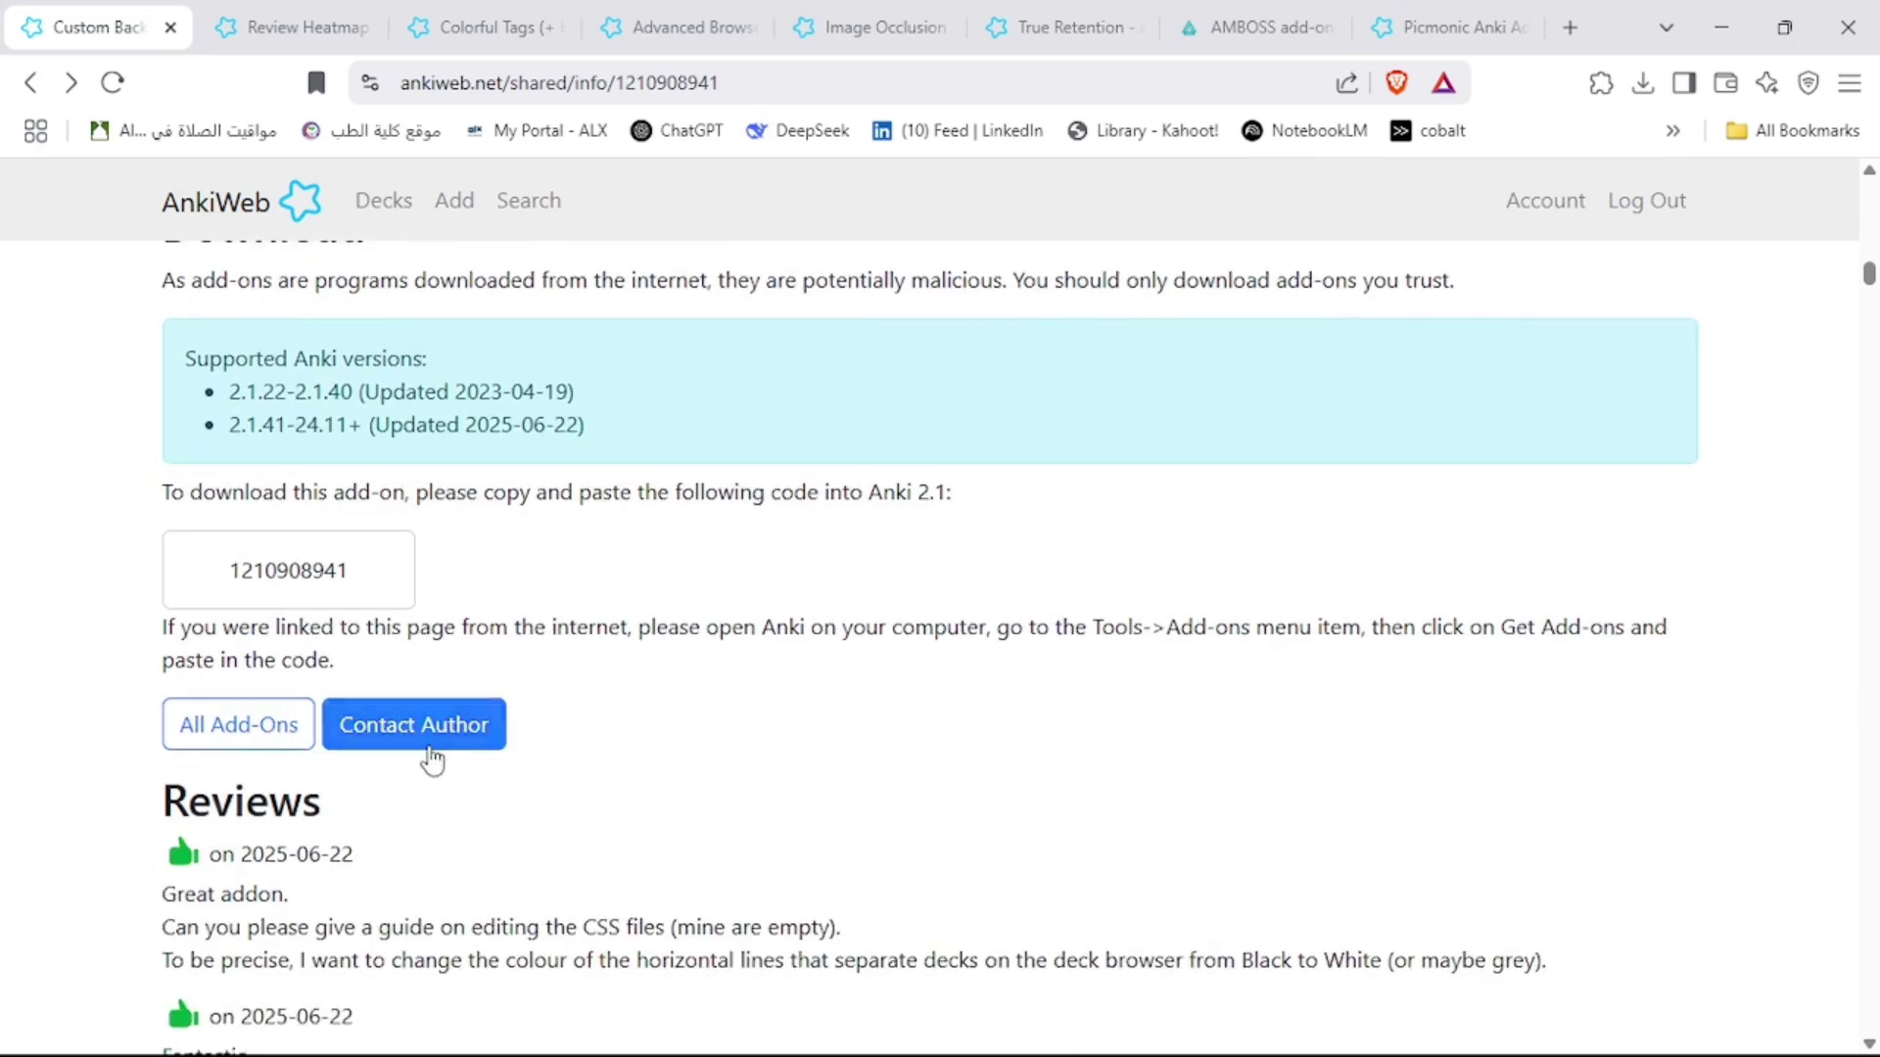
double_click(268, 577)
key("ctrl+c")
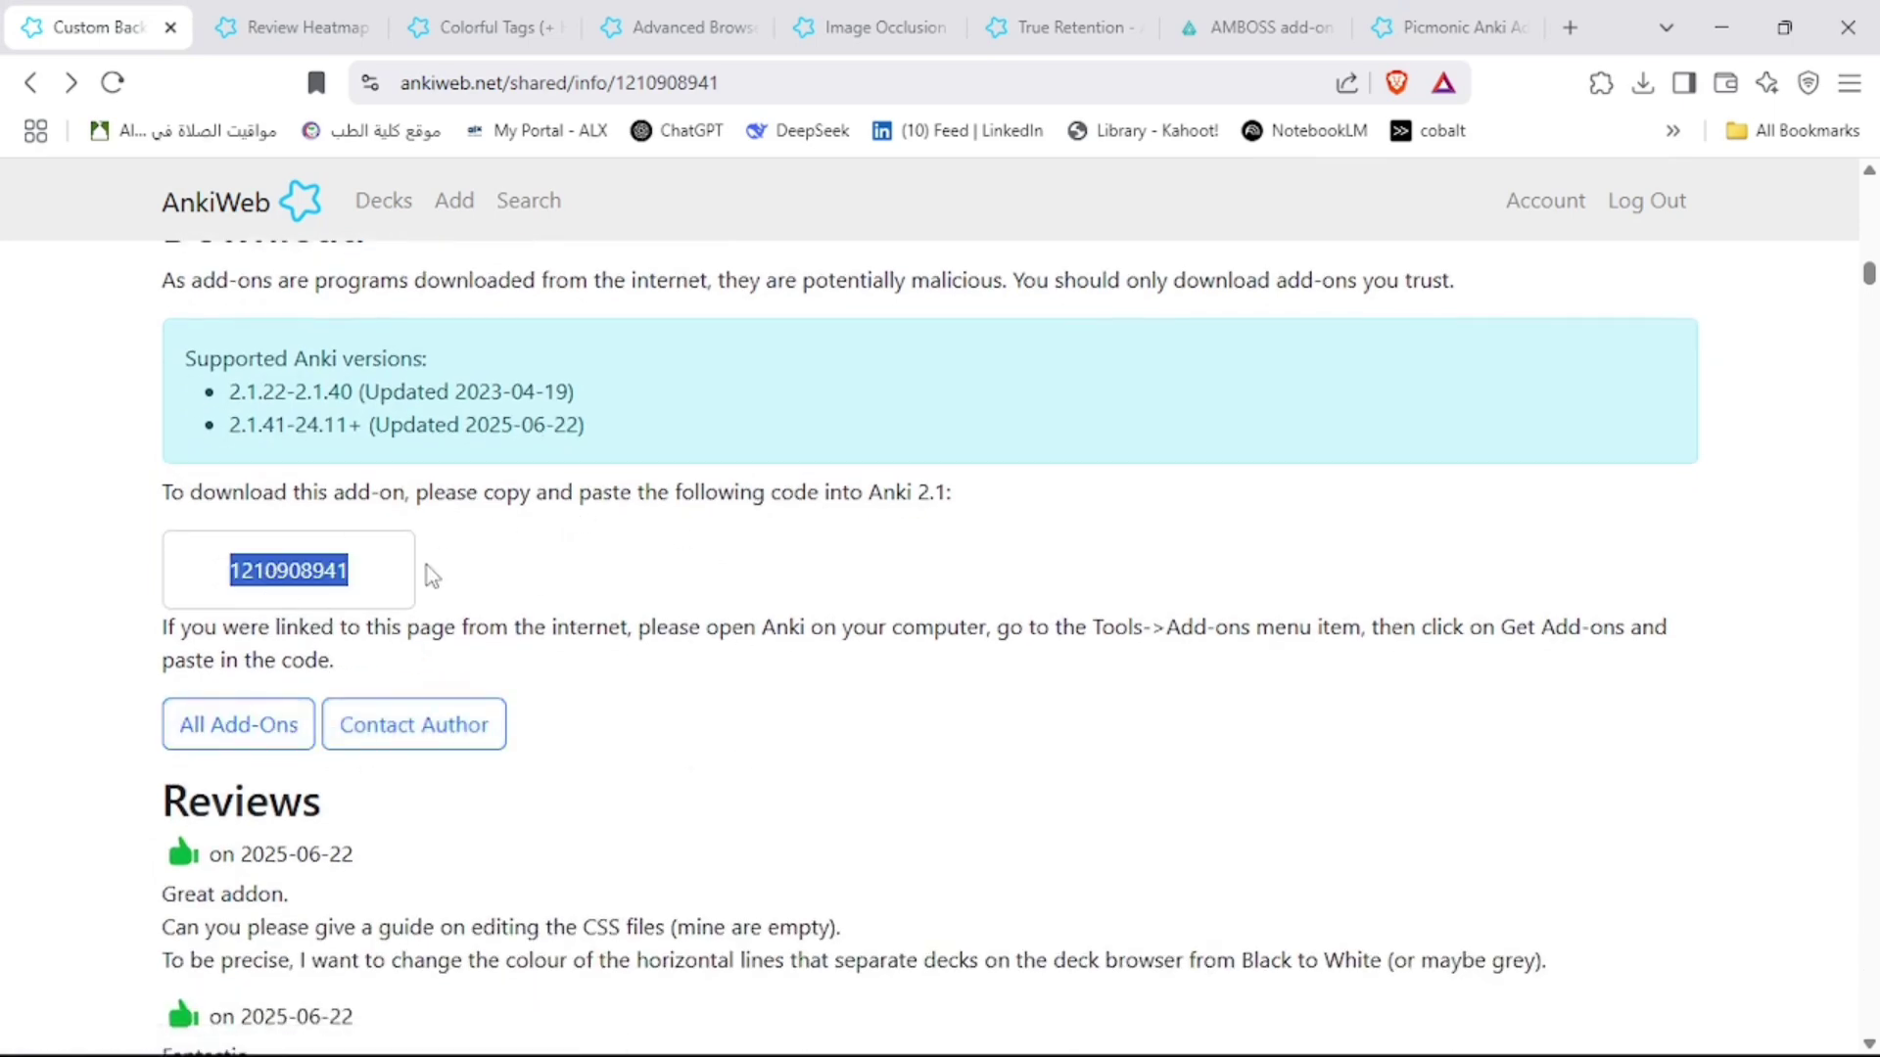
Switch from the browser to the Anki desktop program
key("alt+Tab")
key("alt+Tab")
key("alt+Tab")
left_click(74, 47)
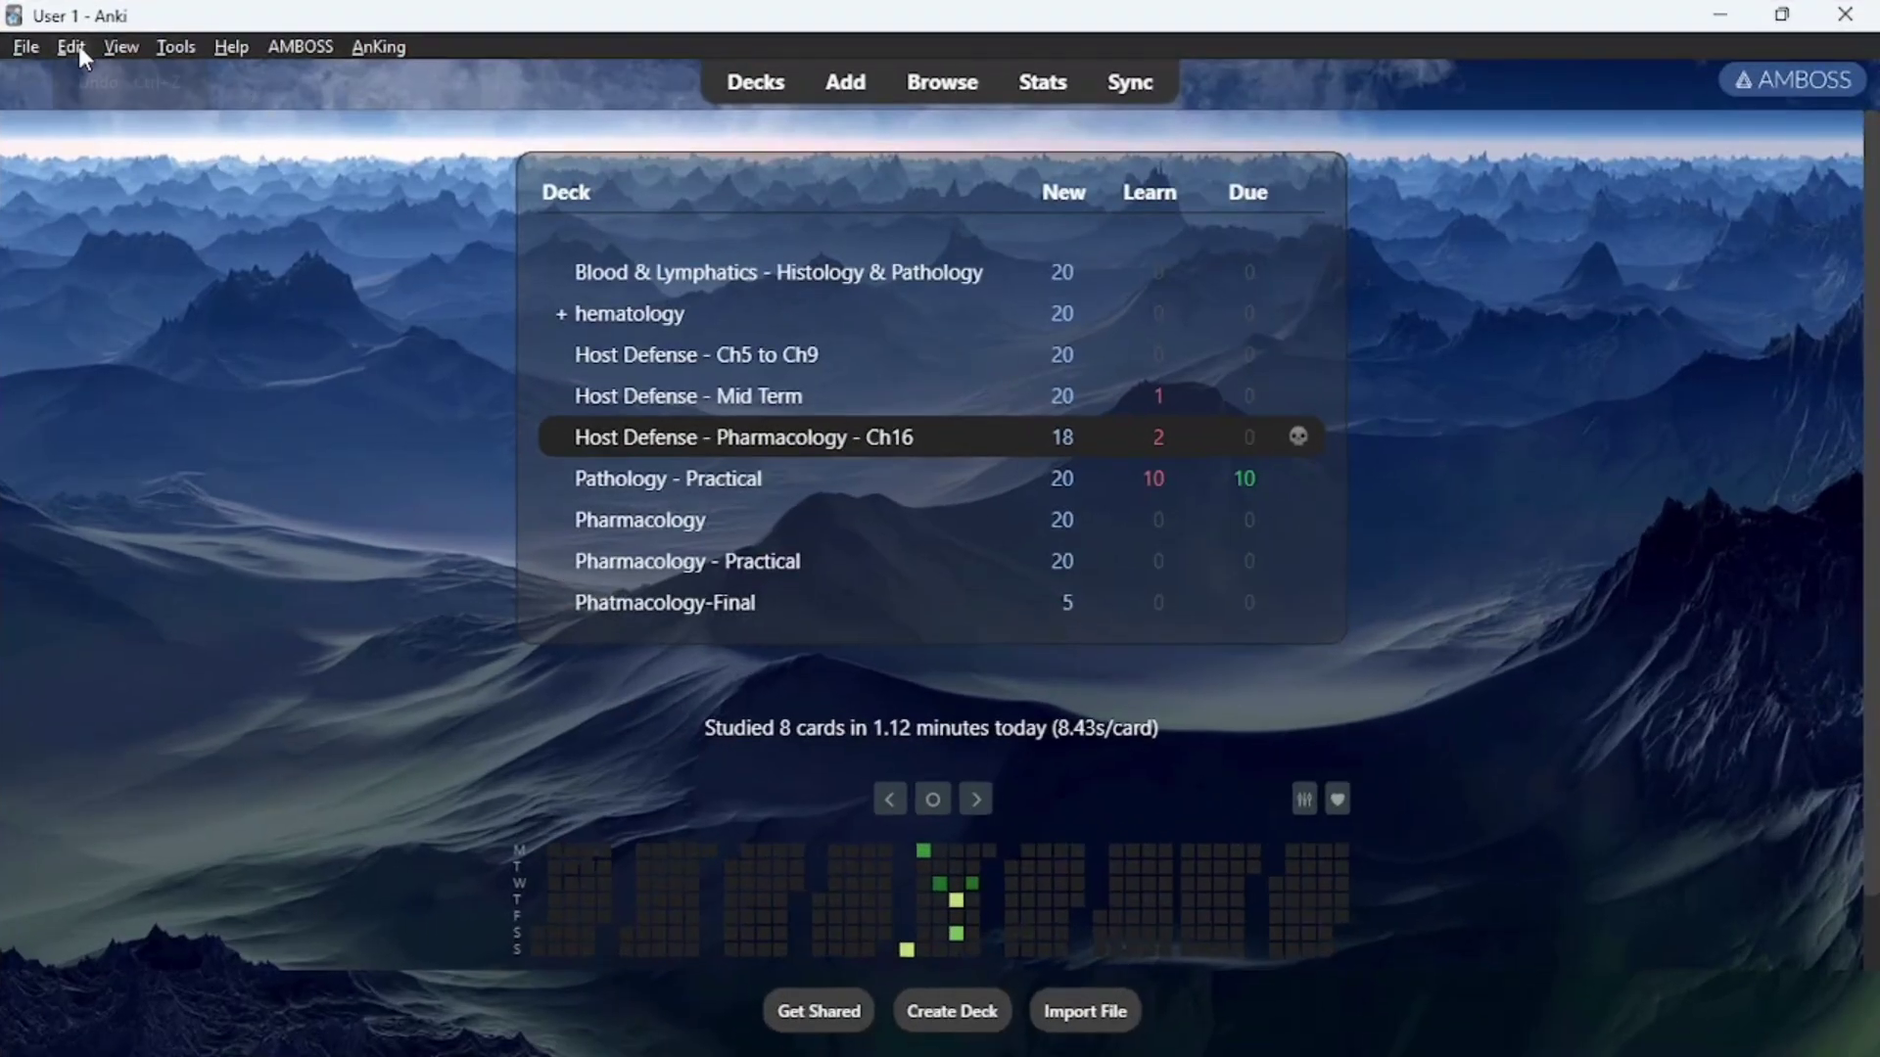
mouse_move(171, 51)
left_click(224, 276)
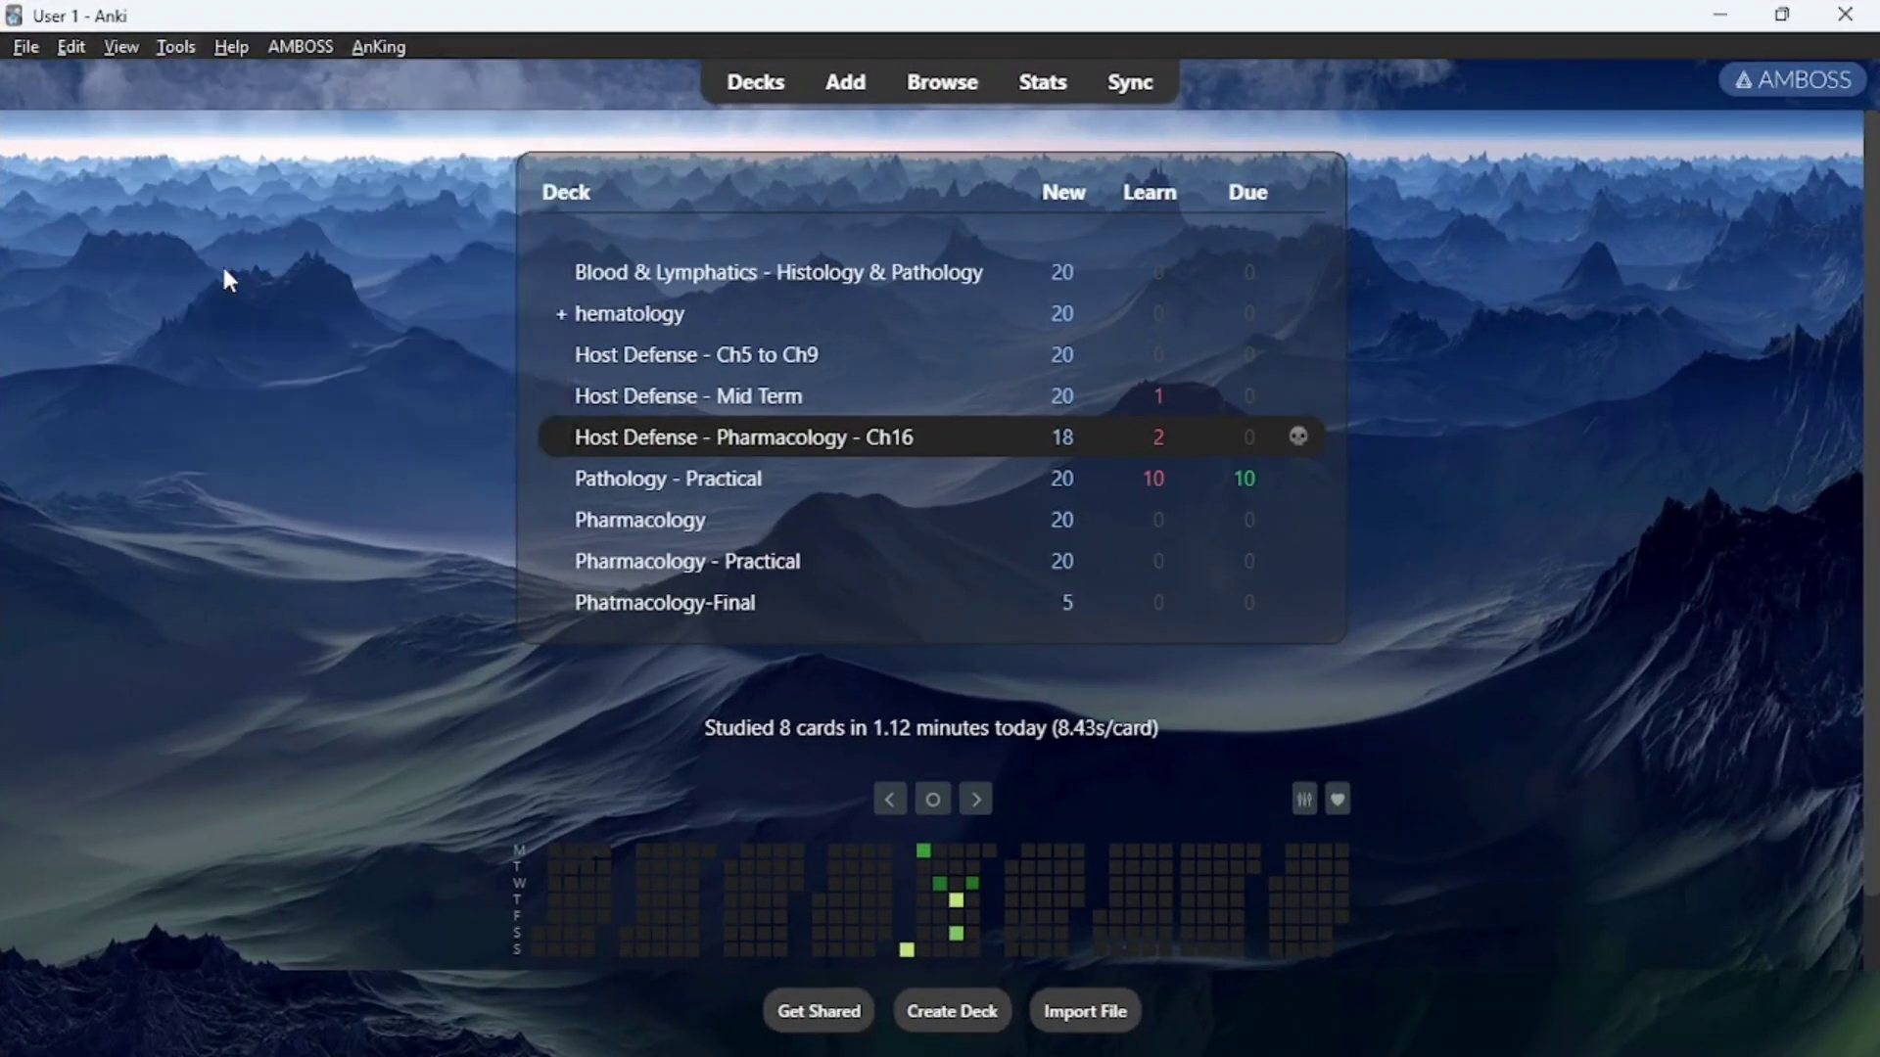
left_click(1414, 63)
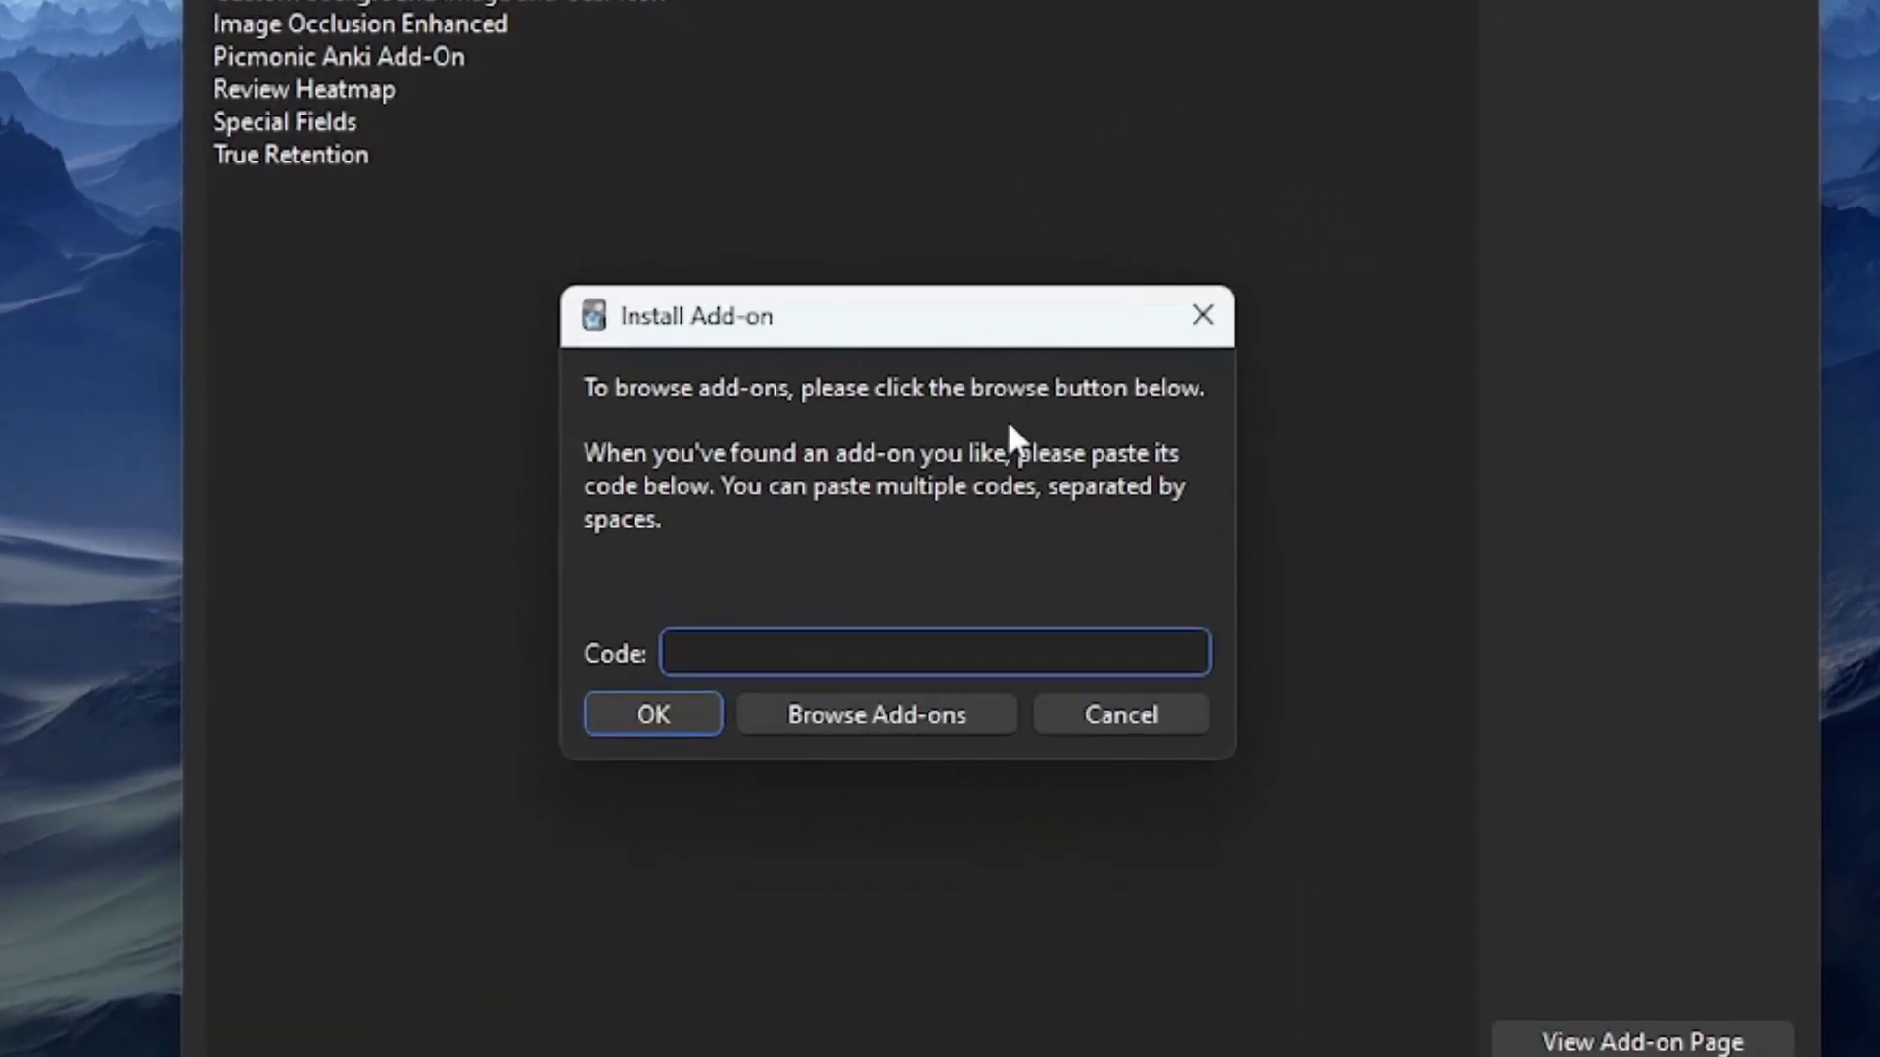
key("ctrl+v")
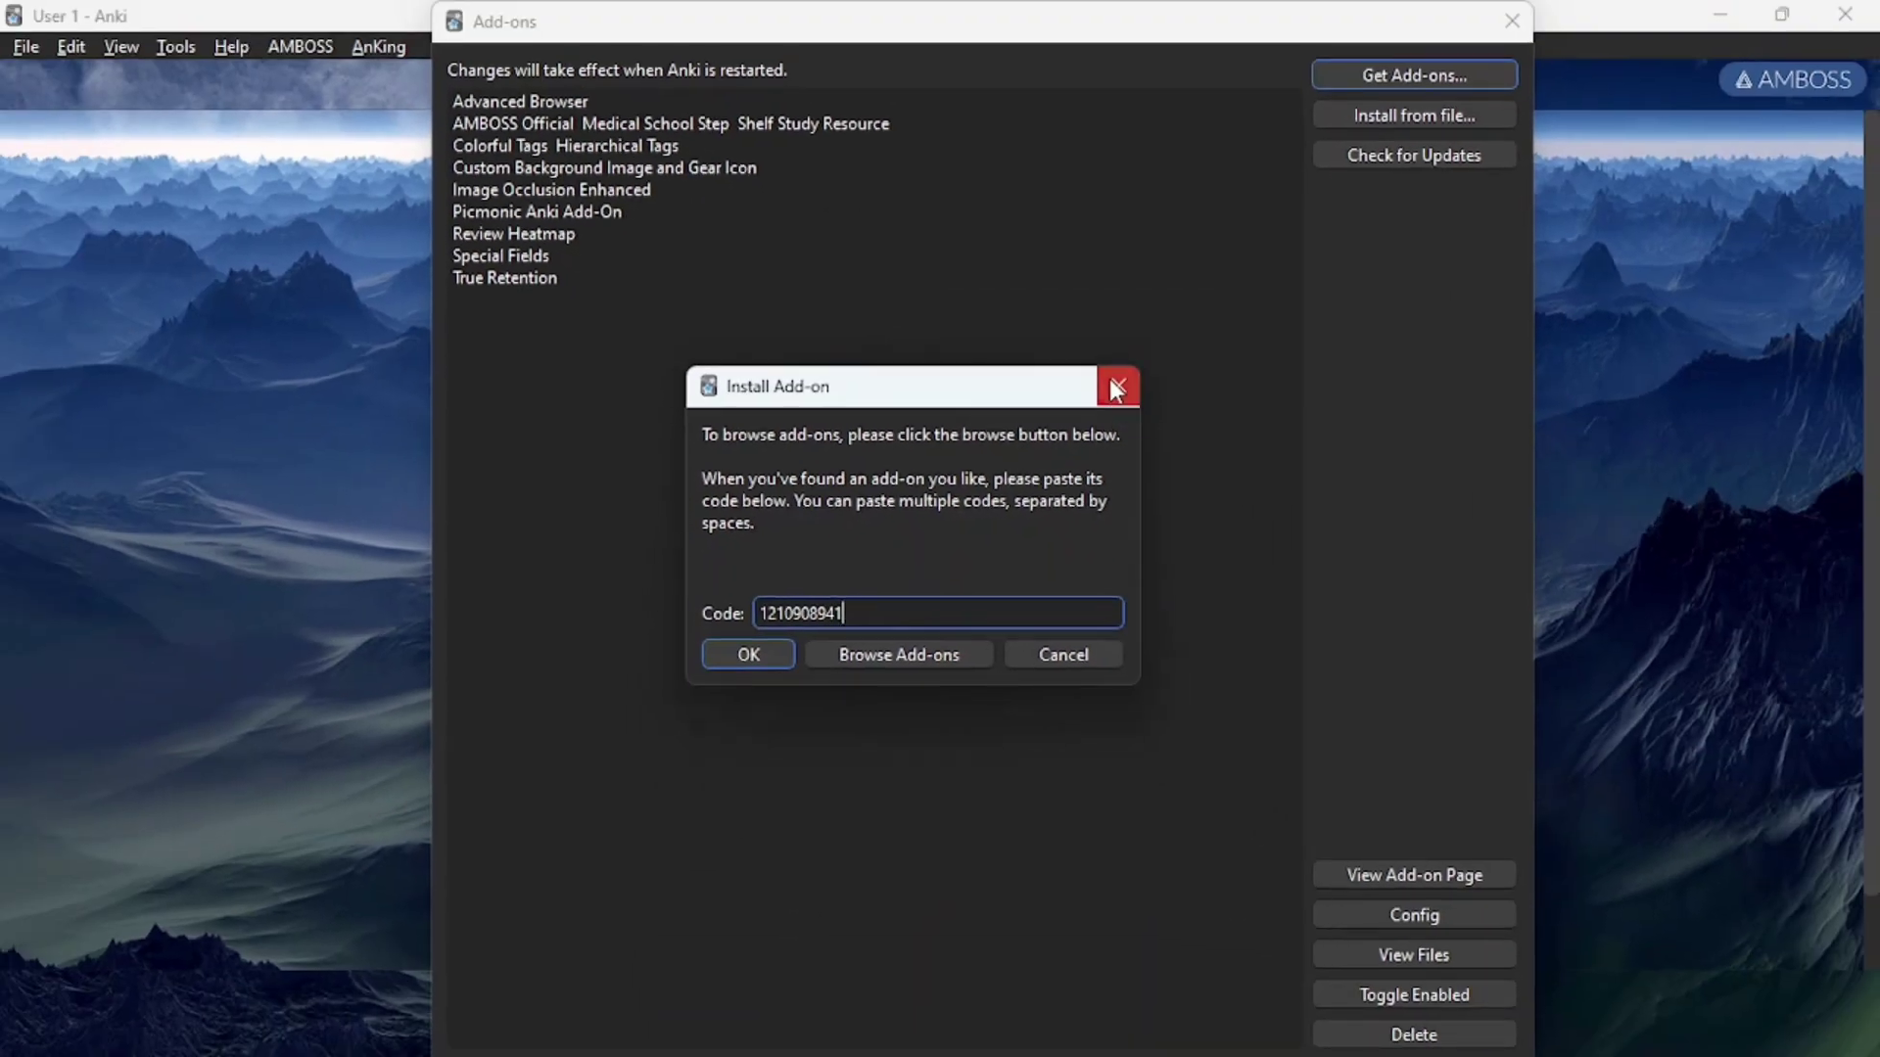
left_click(1110, 380)
left_click(1512, 20)
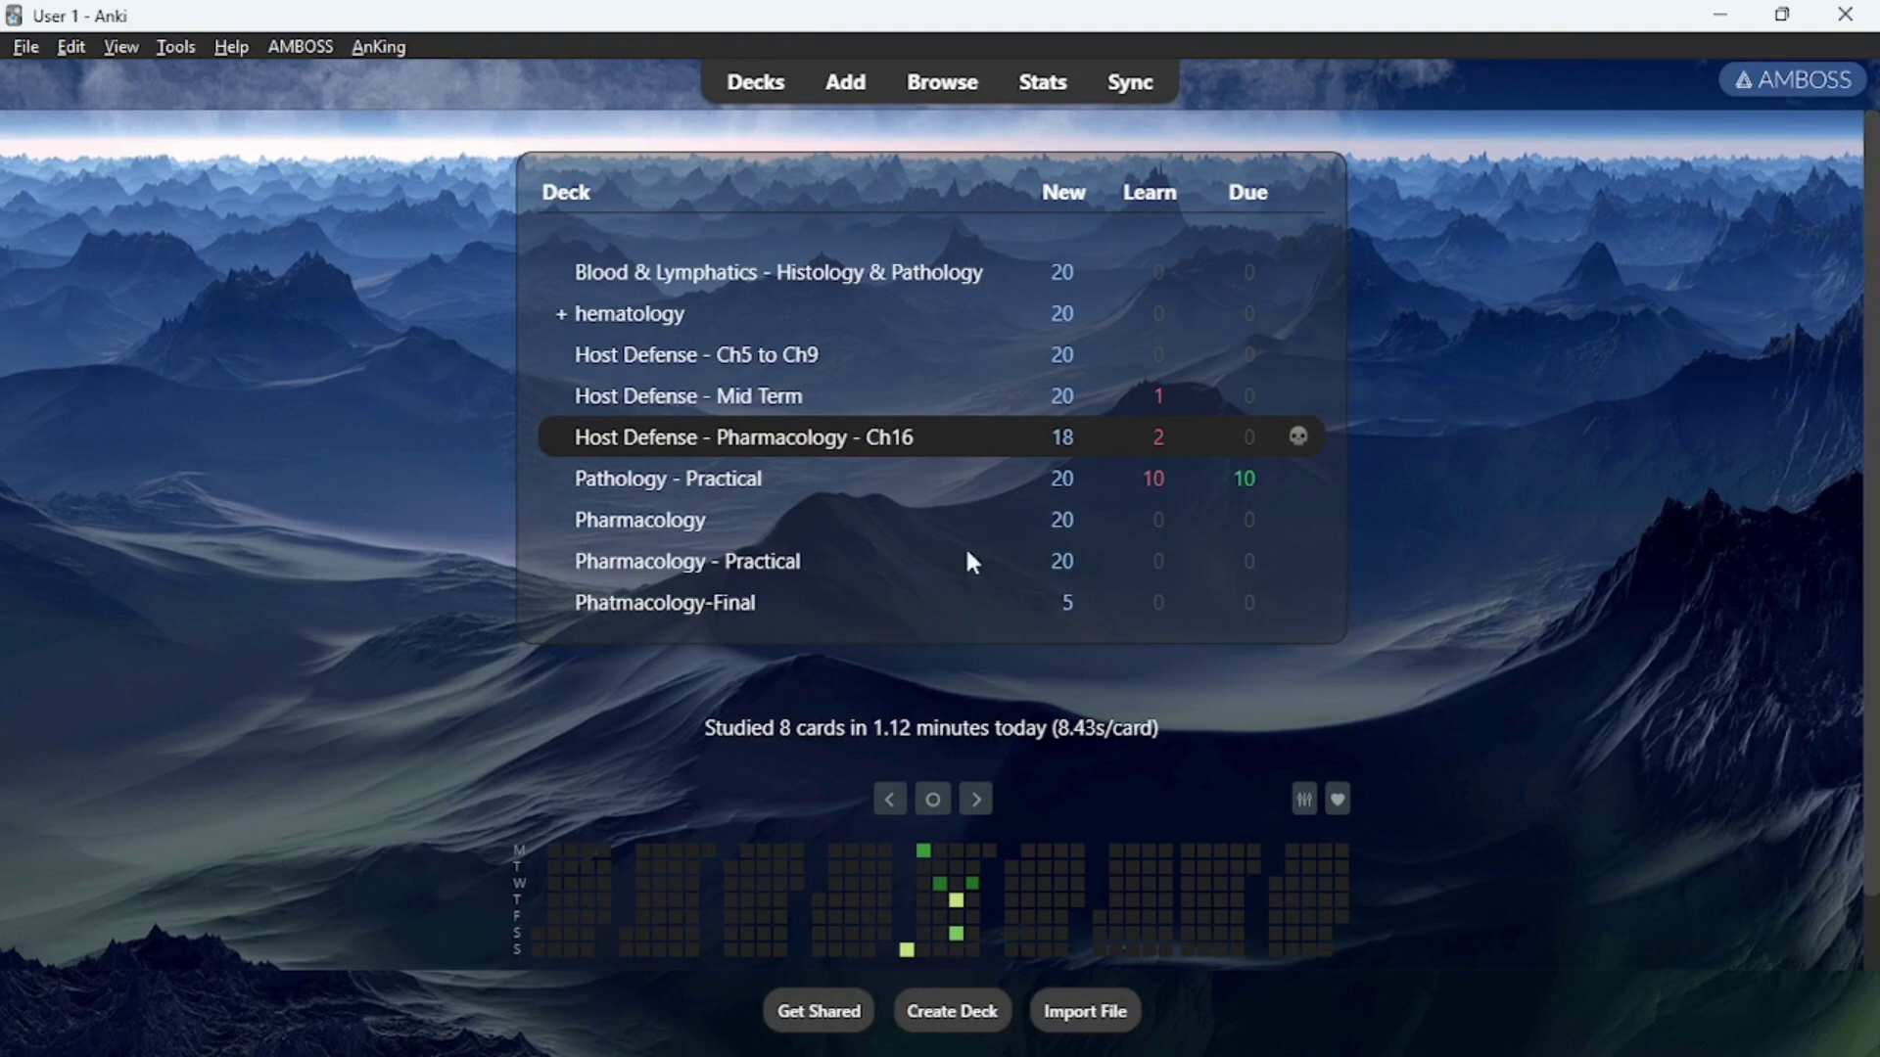
Set the background image to Milkyway.png in the Custom Background and Gear Icon settings and close them
left_click(393, 47)
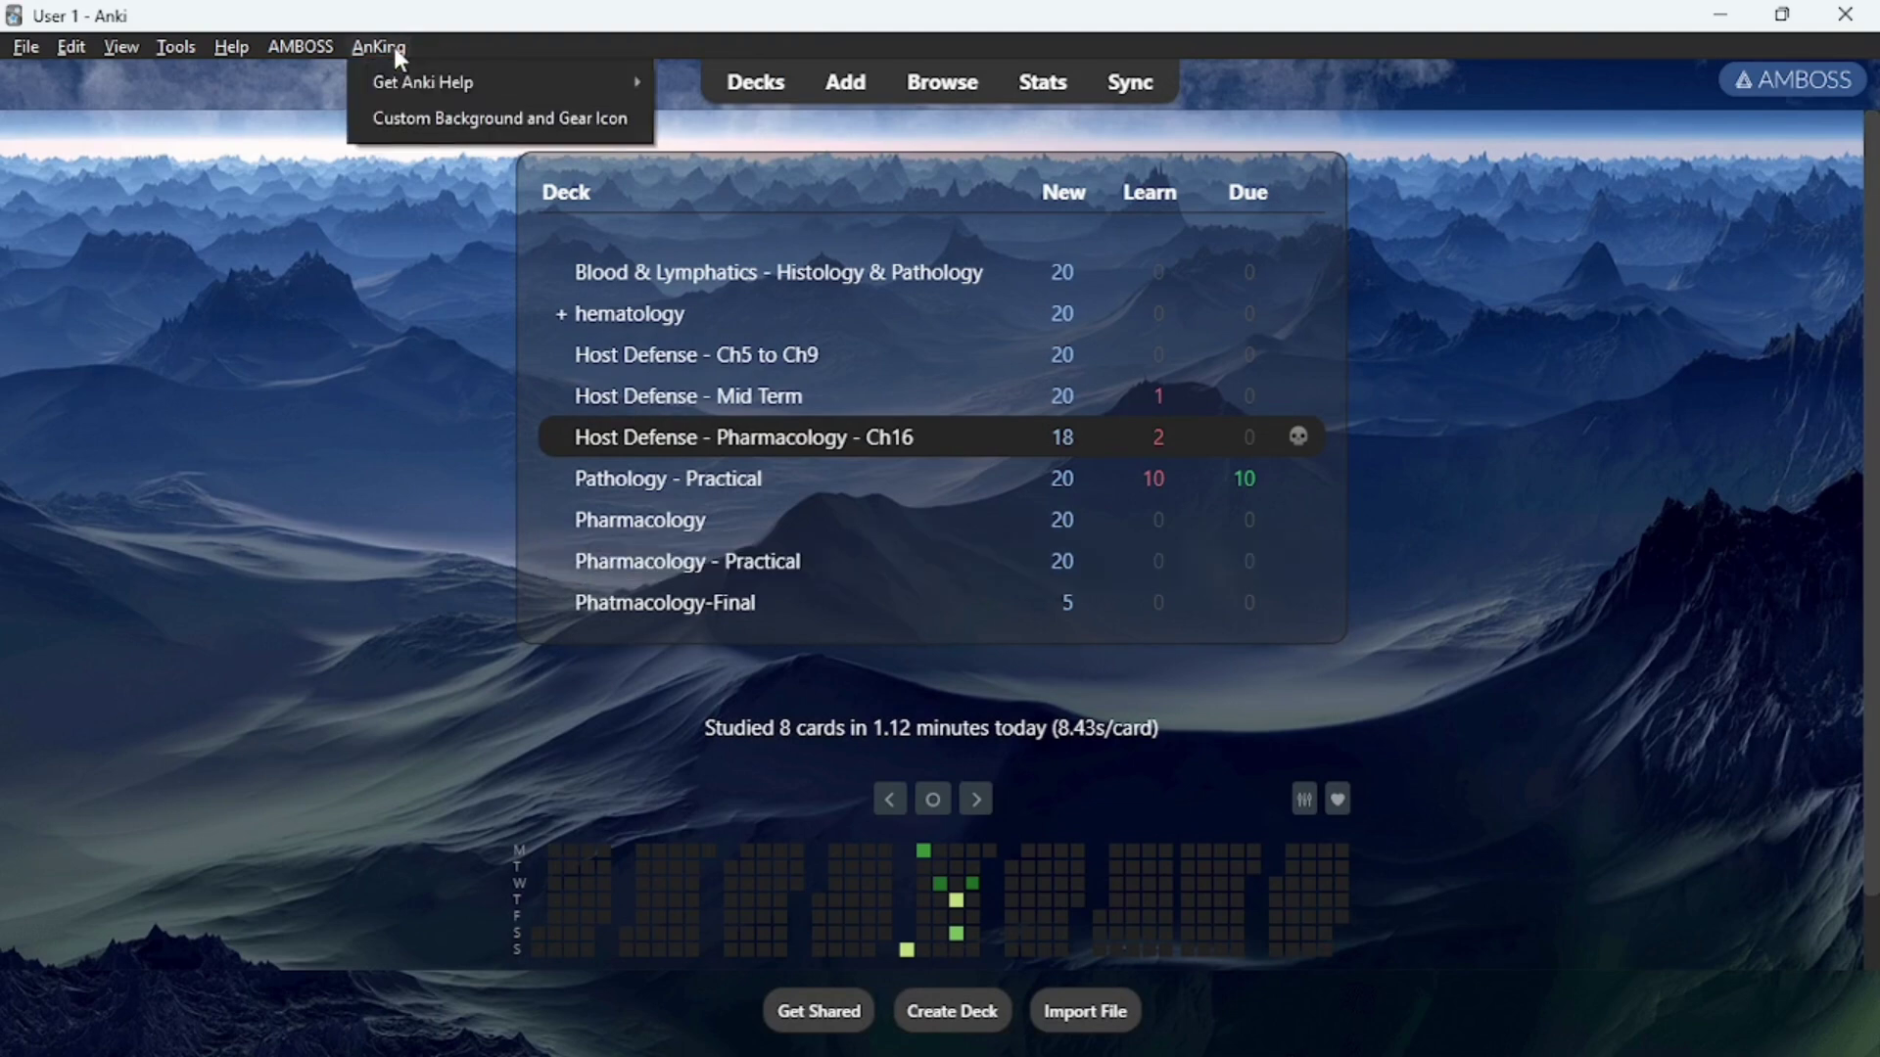
left_click(489, 120)
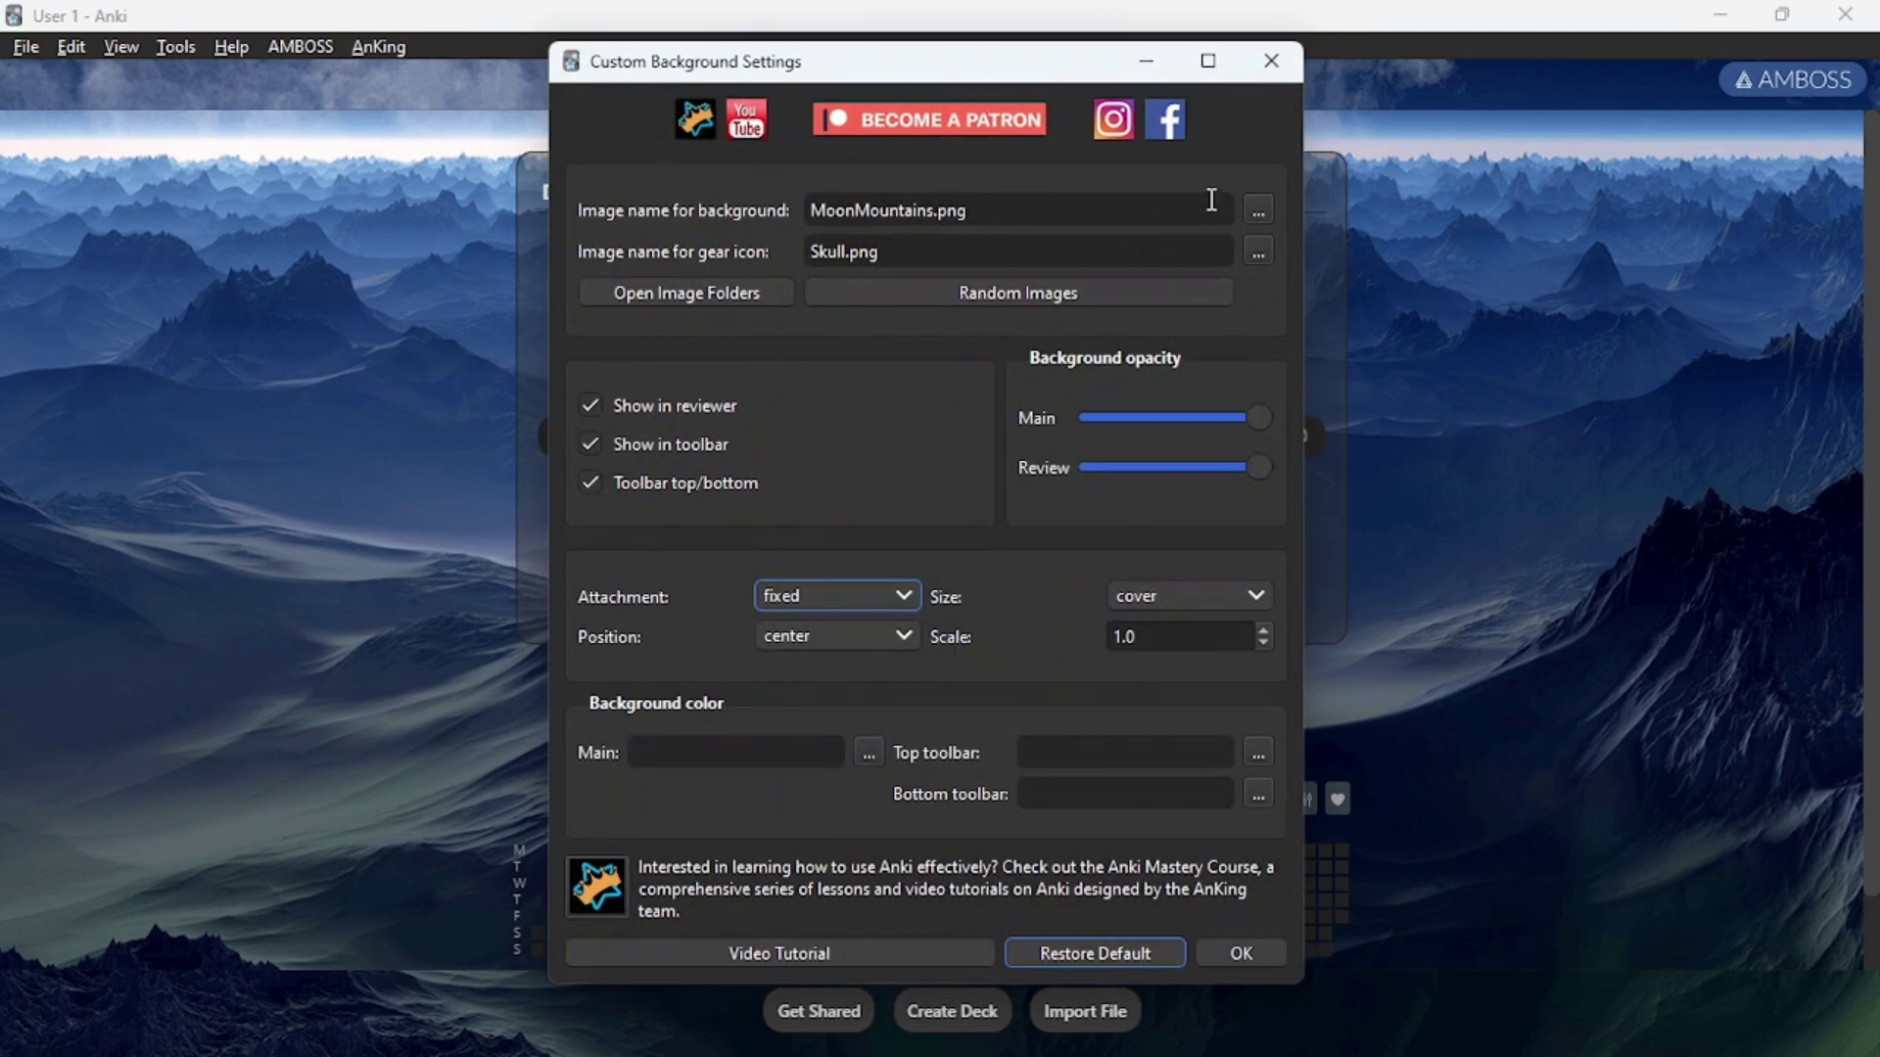
left_click(1256, 217)
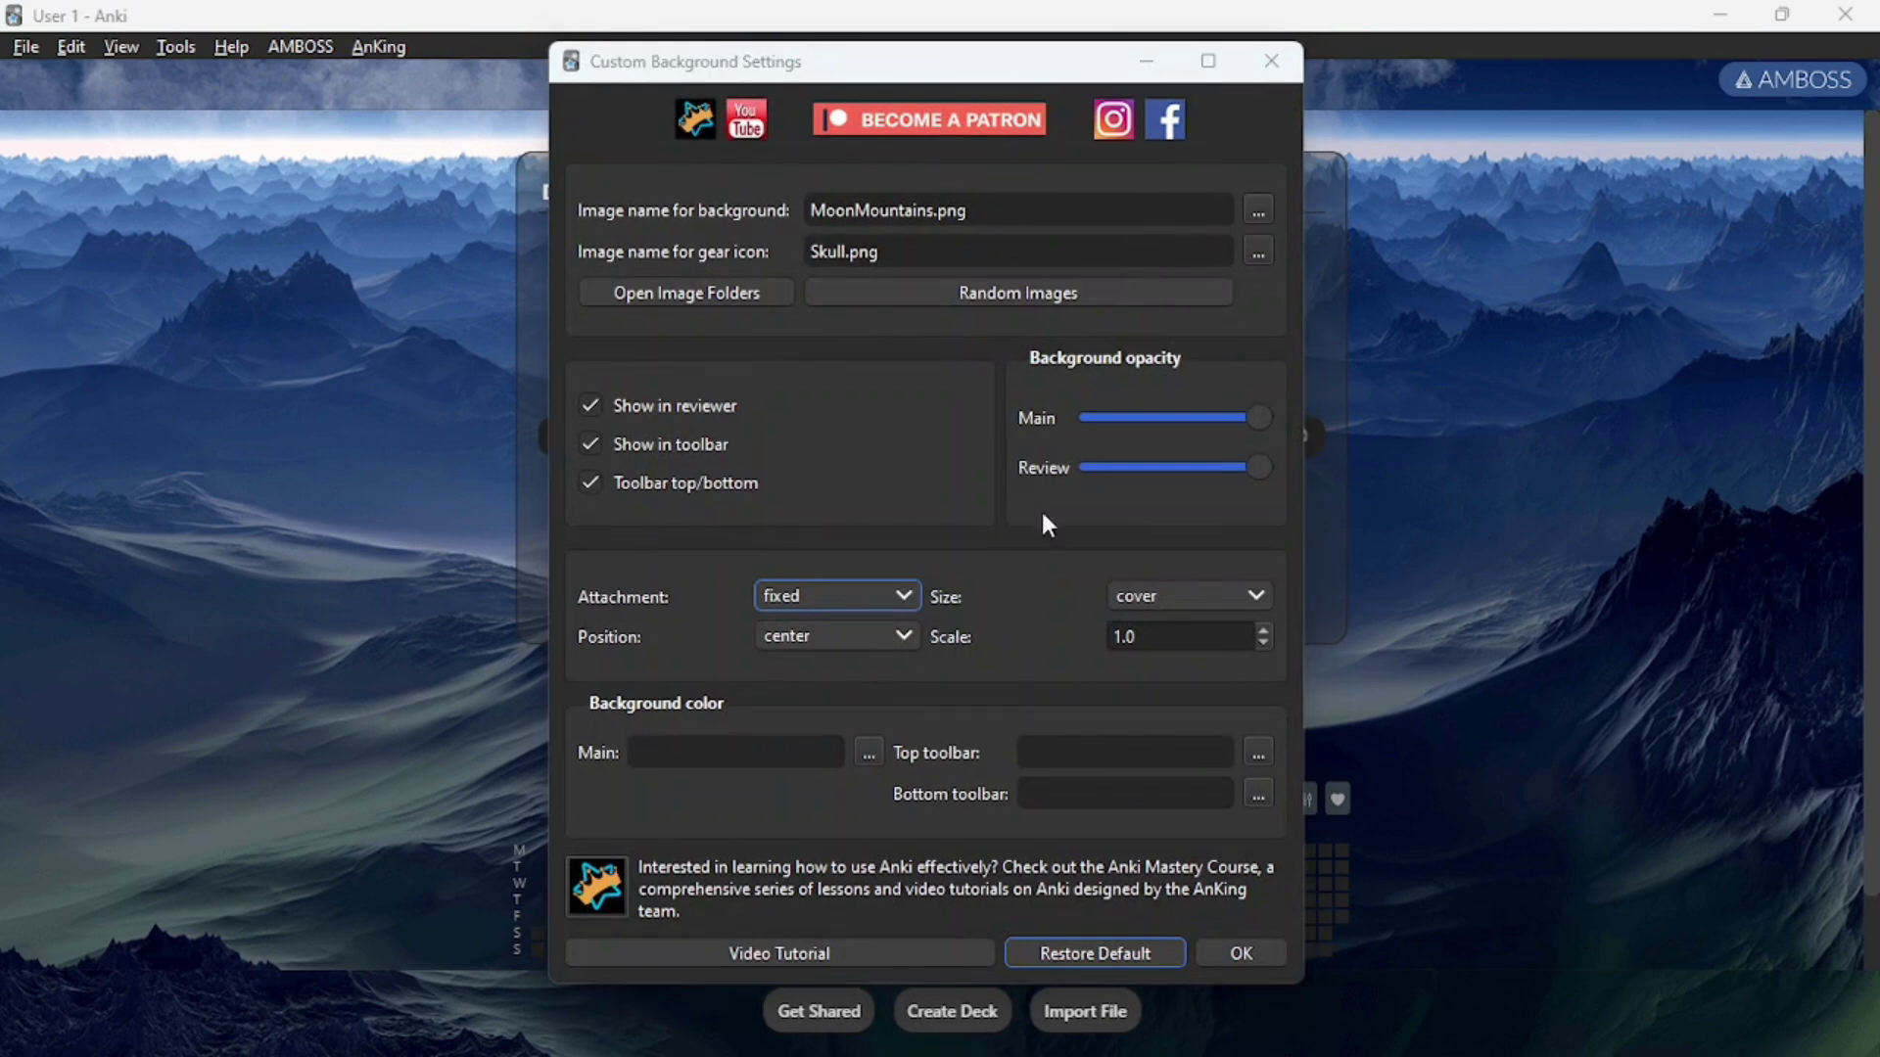
scroll(609, 294, "down", 2)
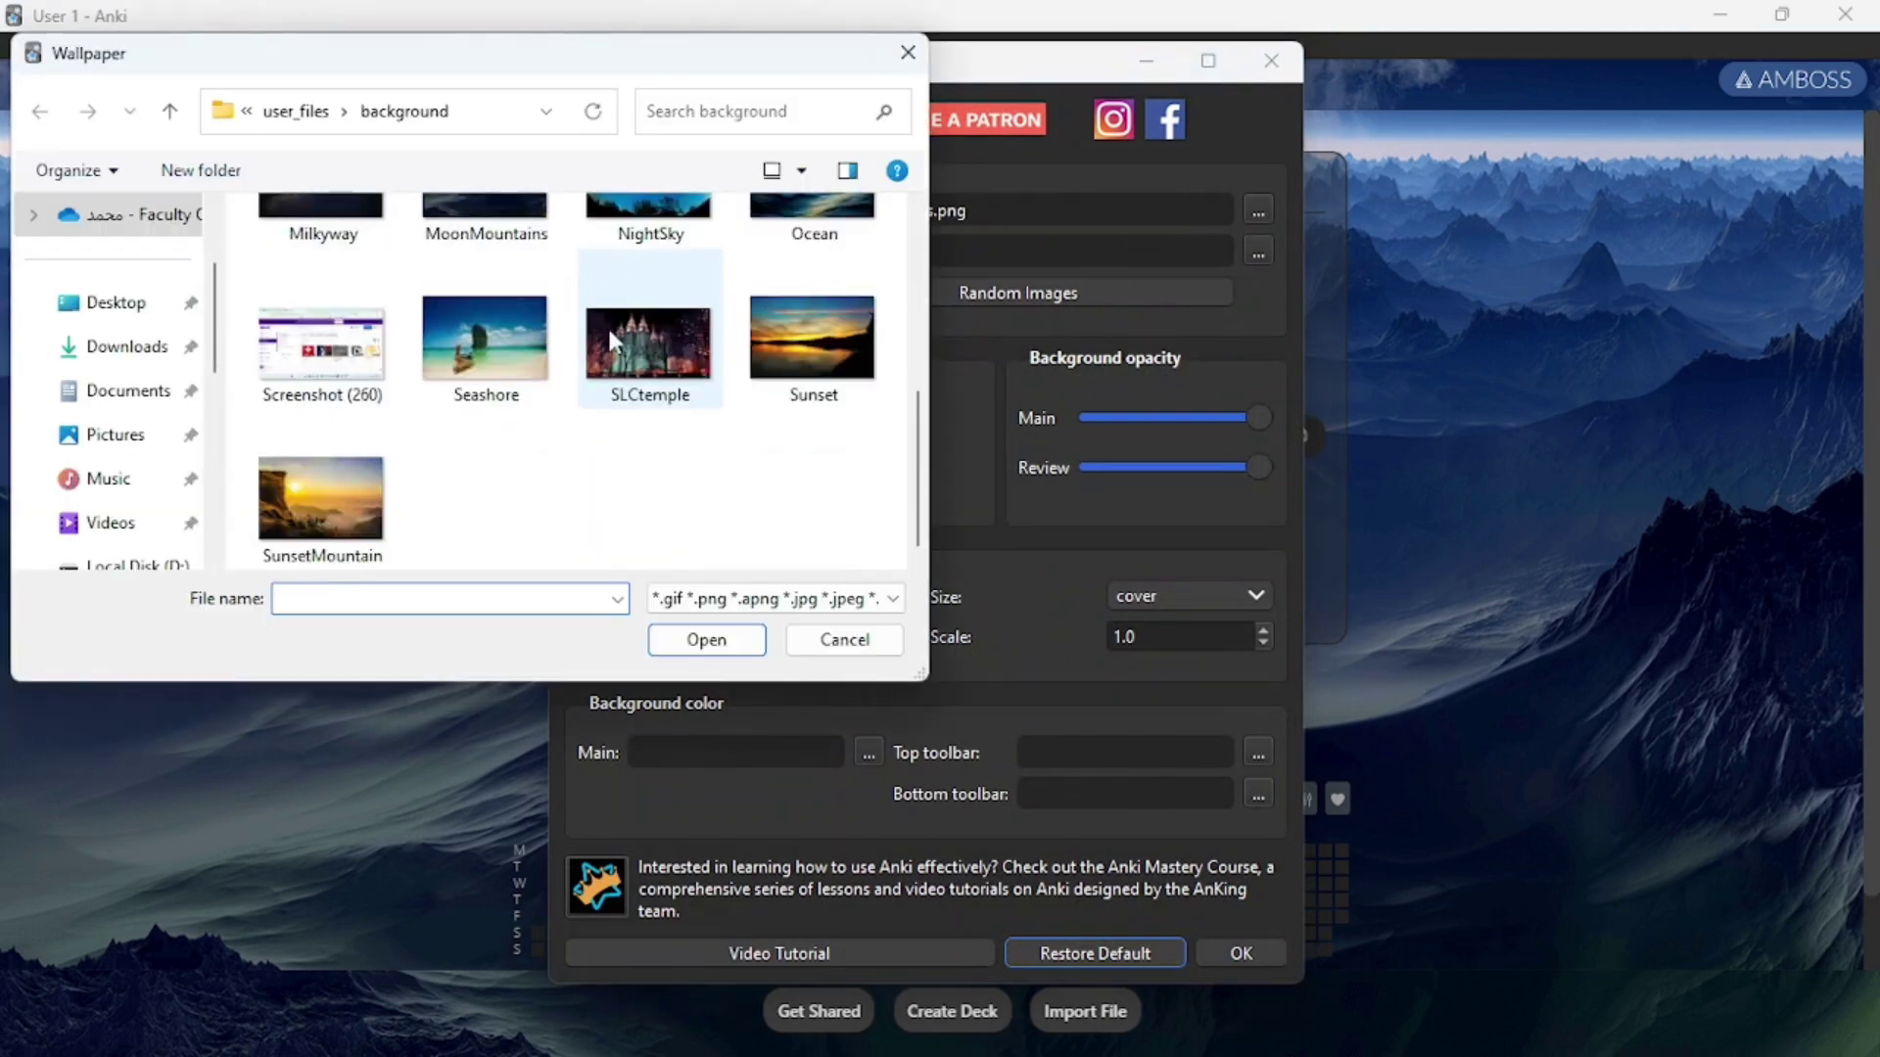
scroll(607, 325, "up", 5)
scroll(610, 358, "down", 4)
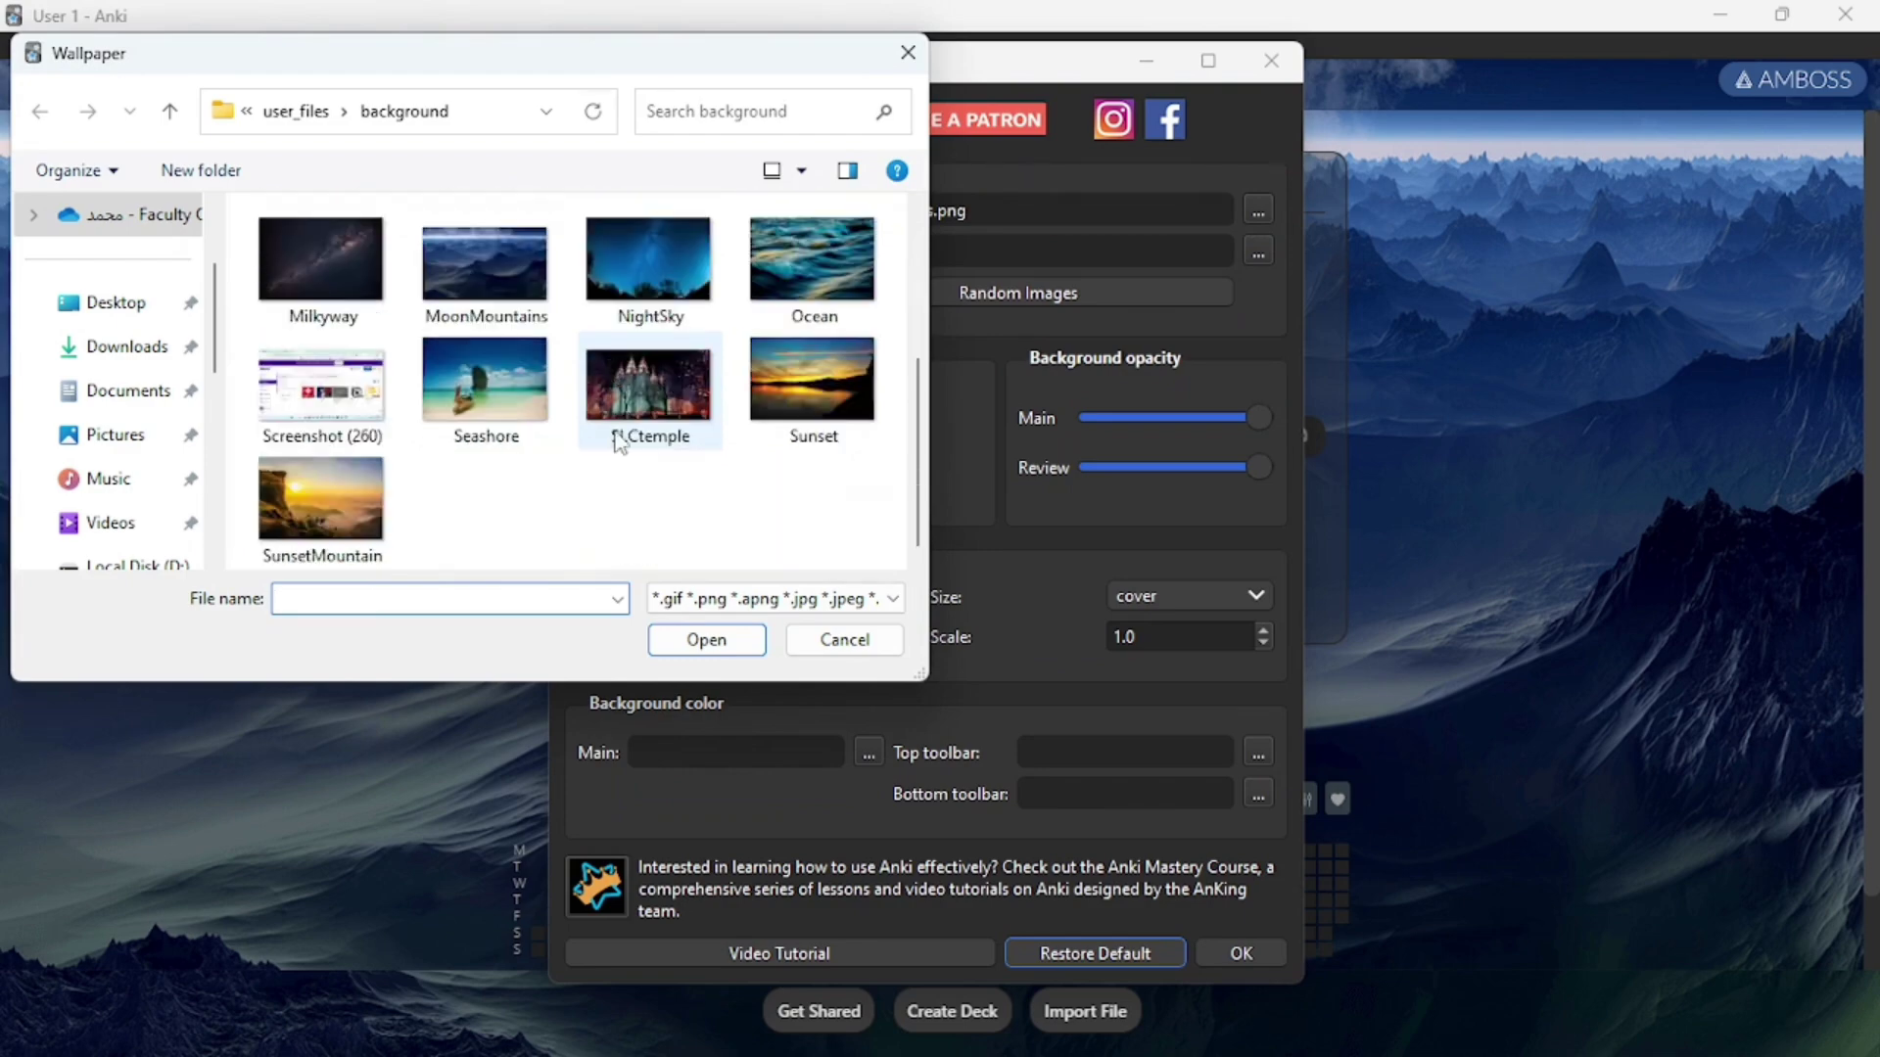
left_click(328, 294)
left_click(707, 640)
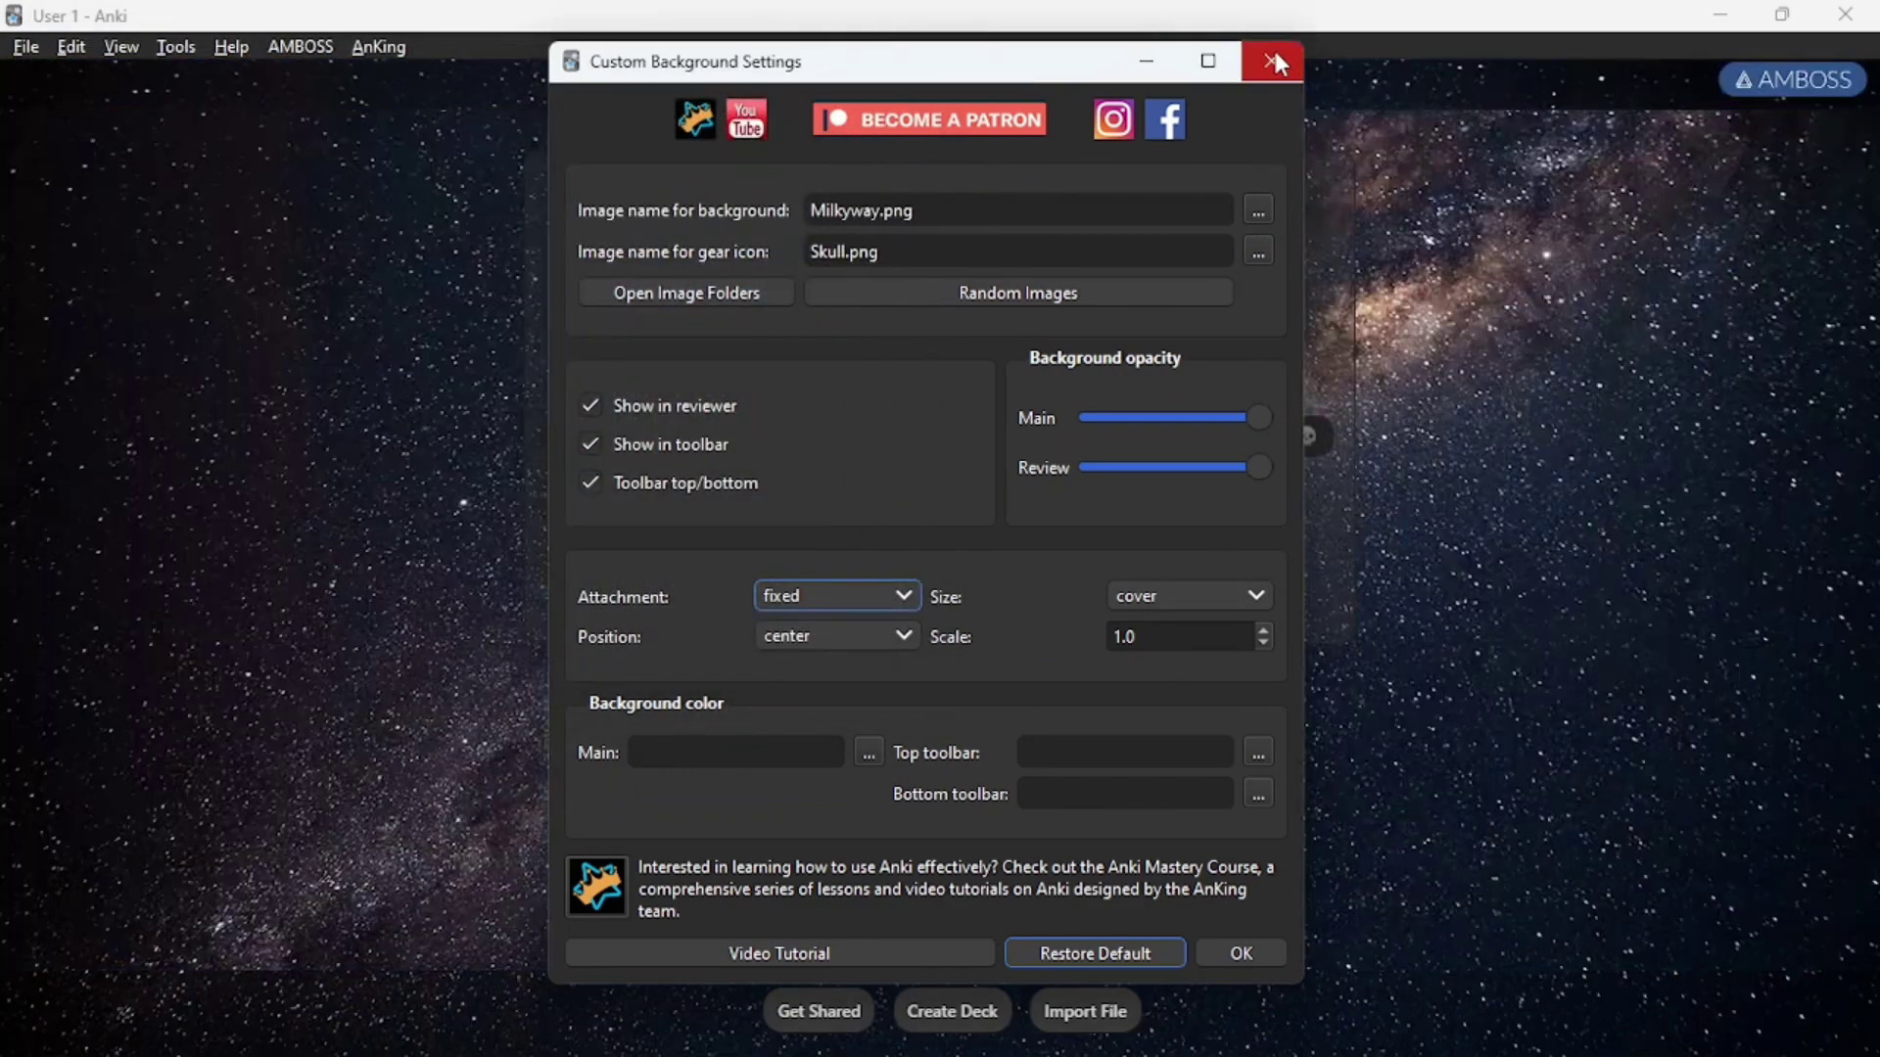
left_click(1273, 49)
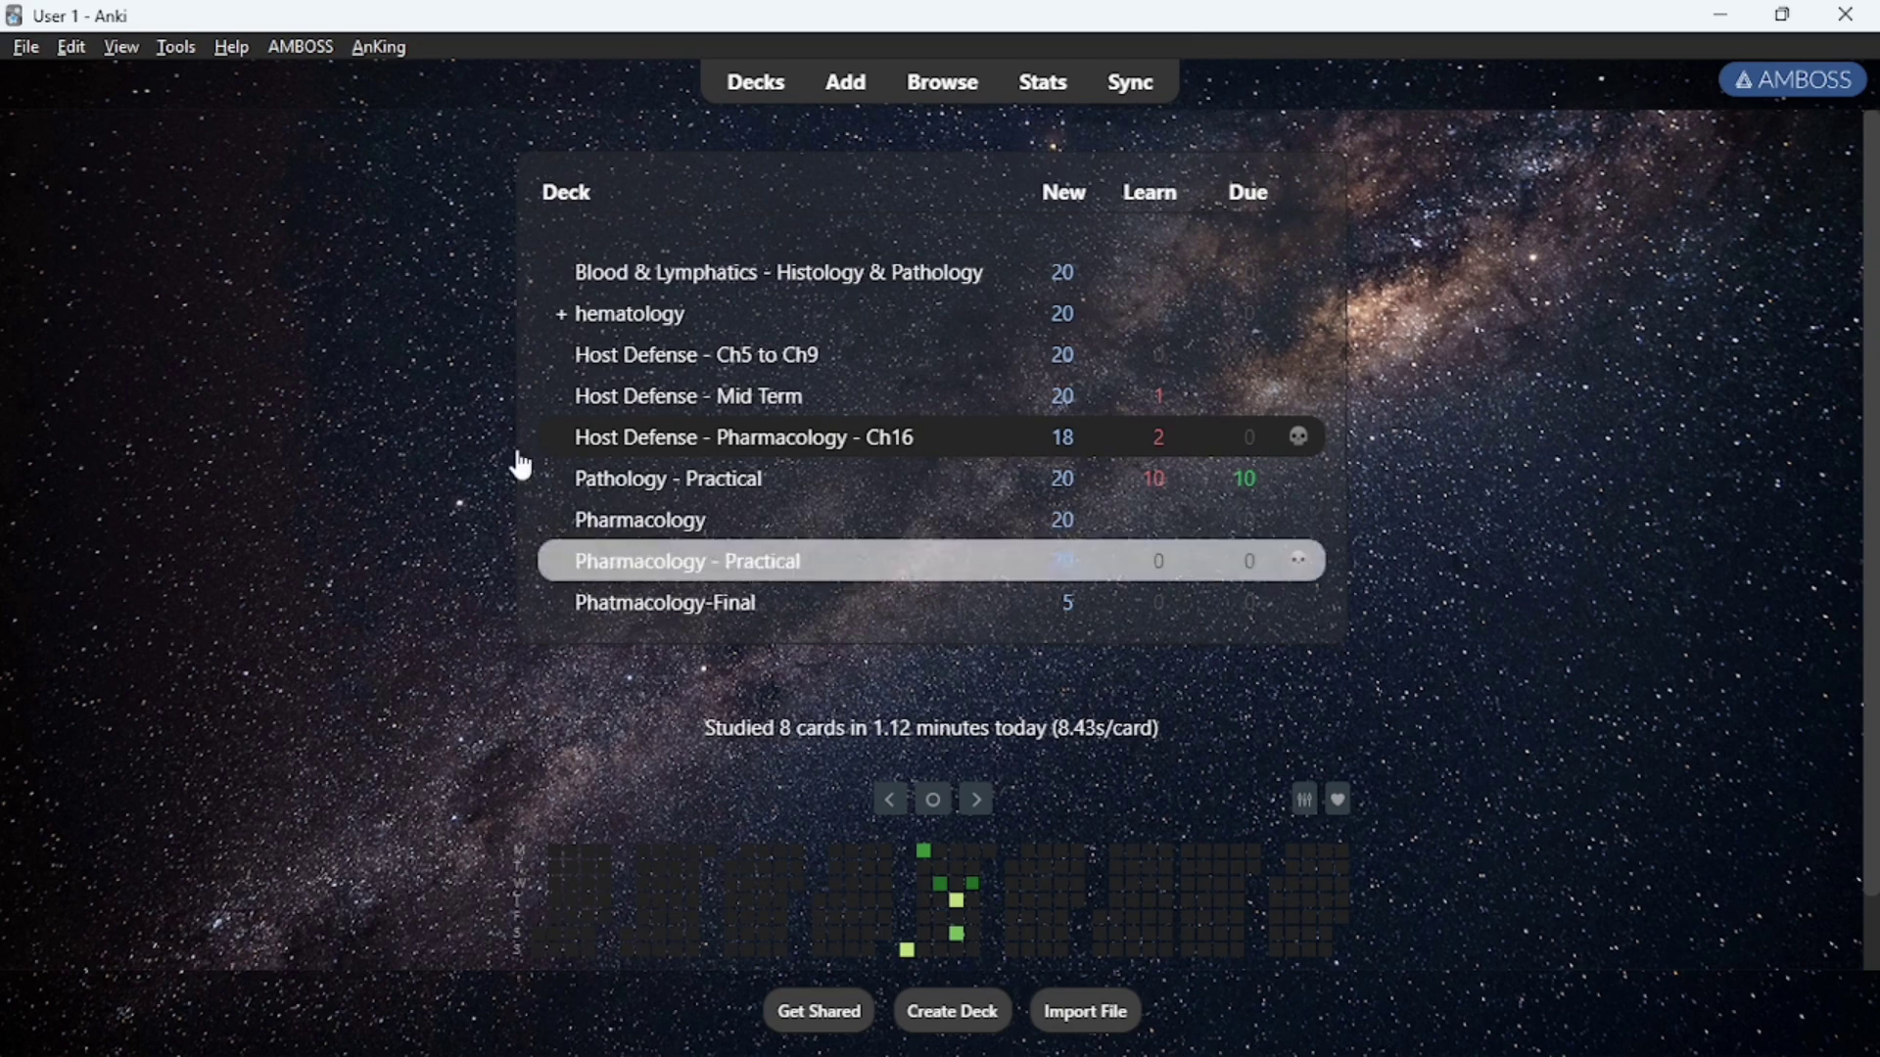
Reopen the custom background settings and set the background image to MoonMountains.png
left_click(380, 47)
left_click(434, 120)
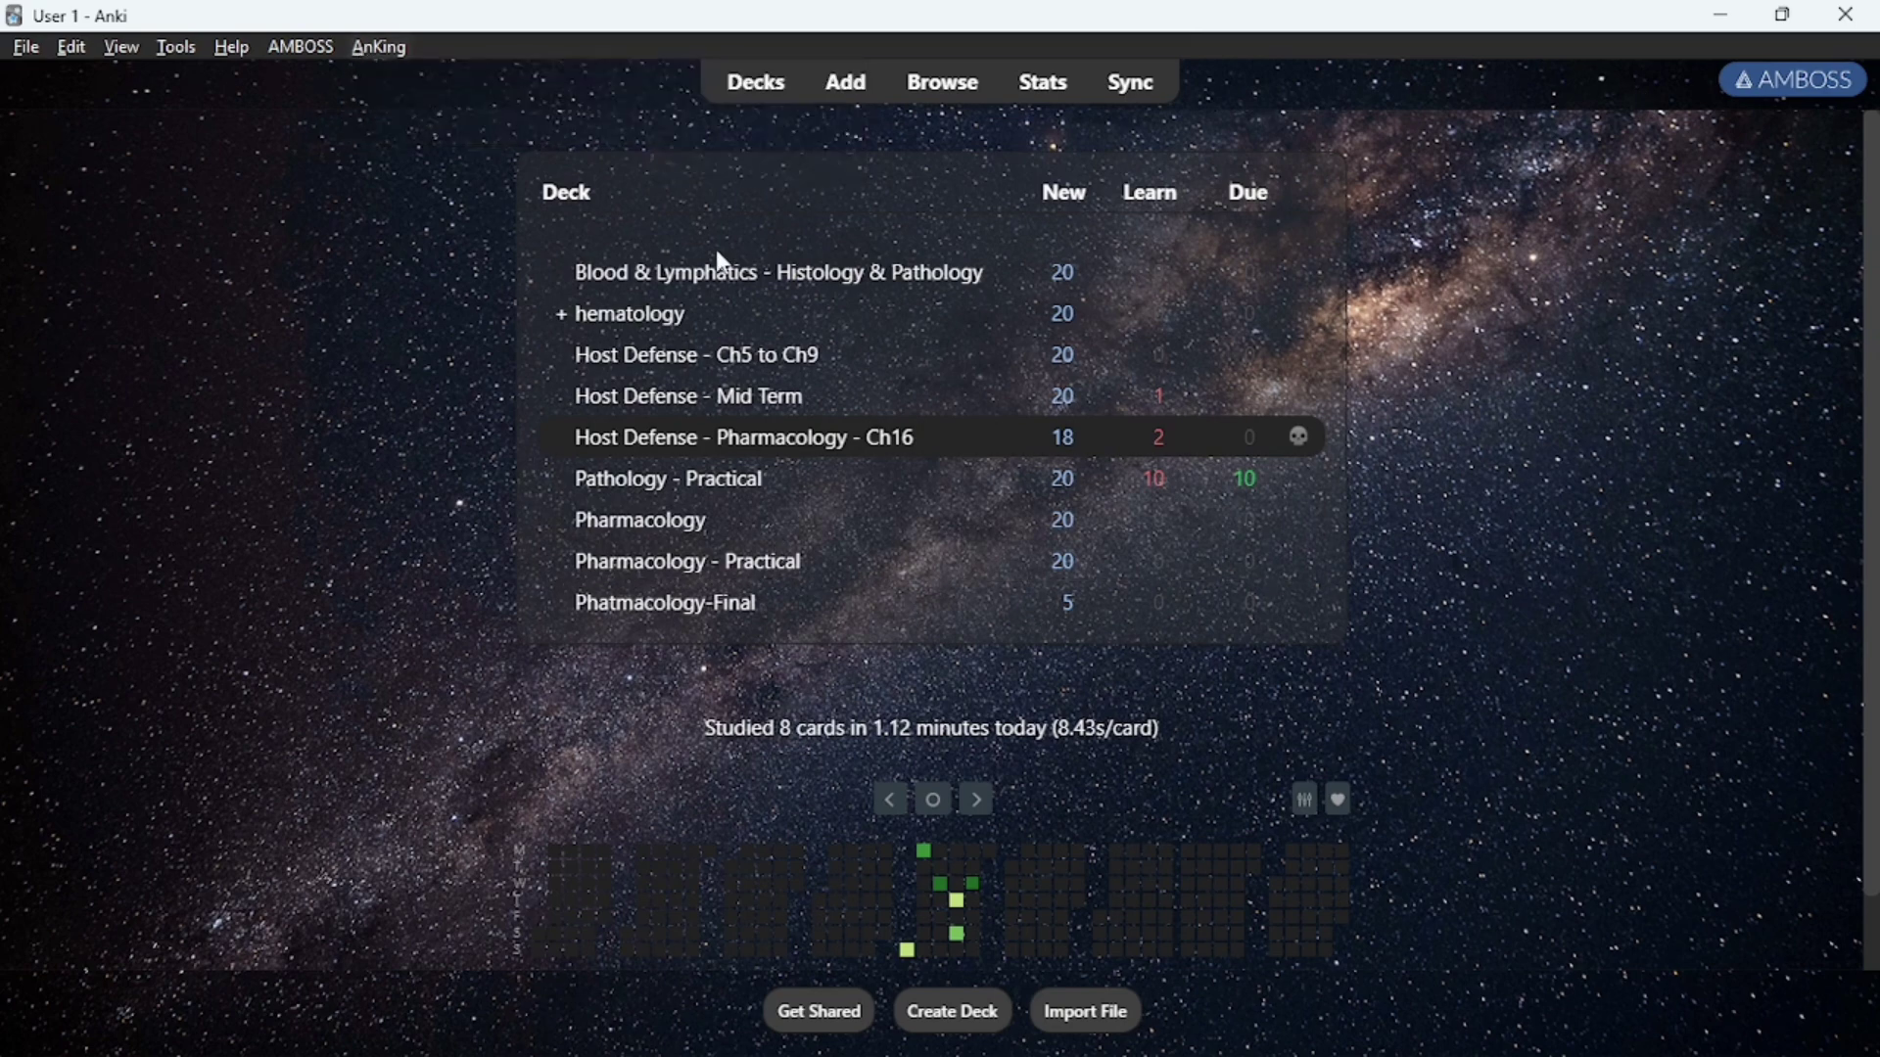
left_click(1260, 211)
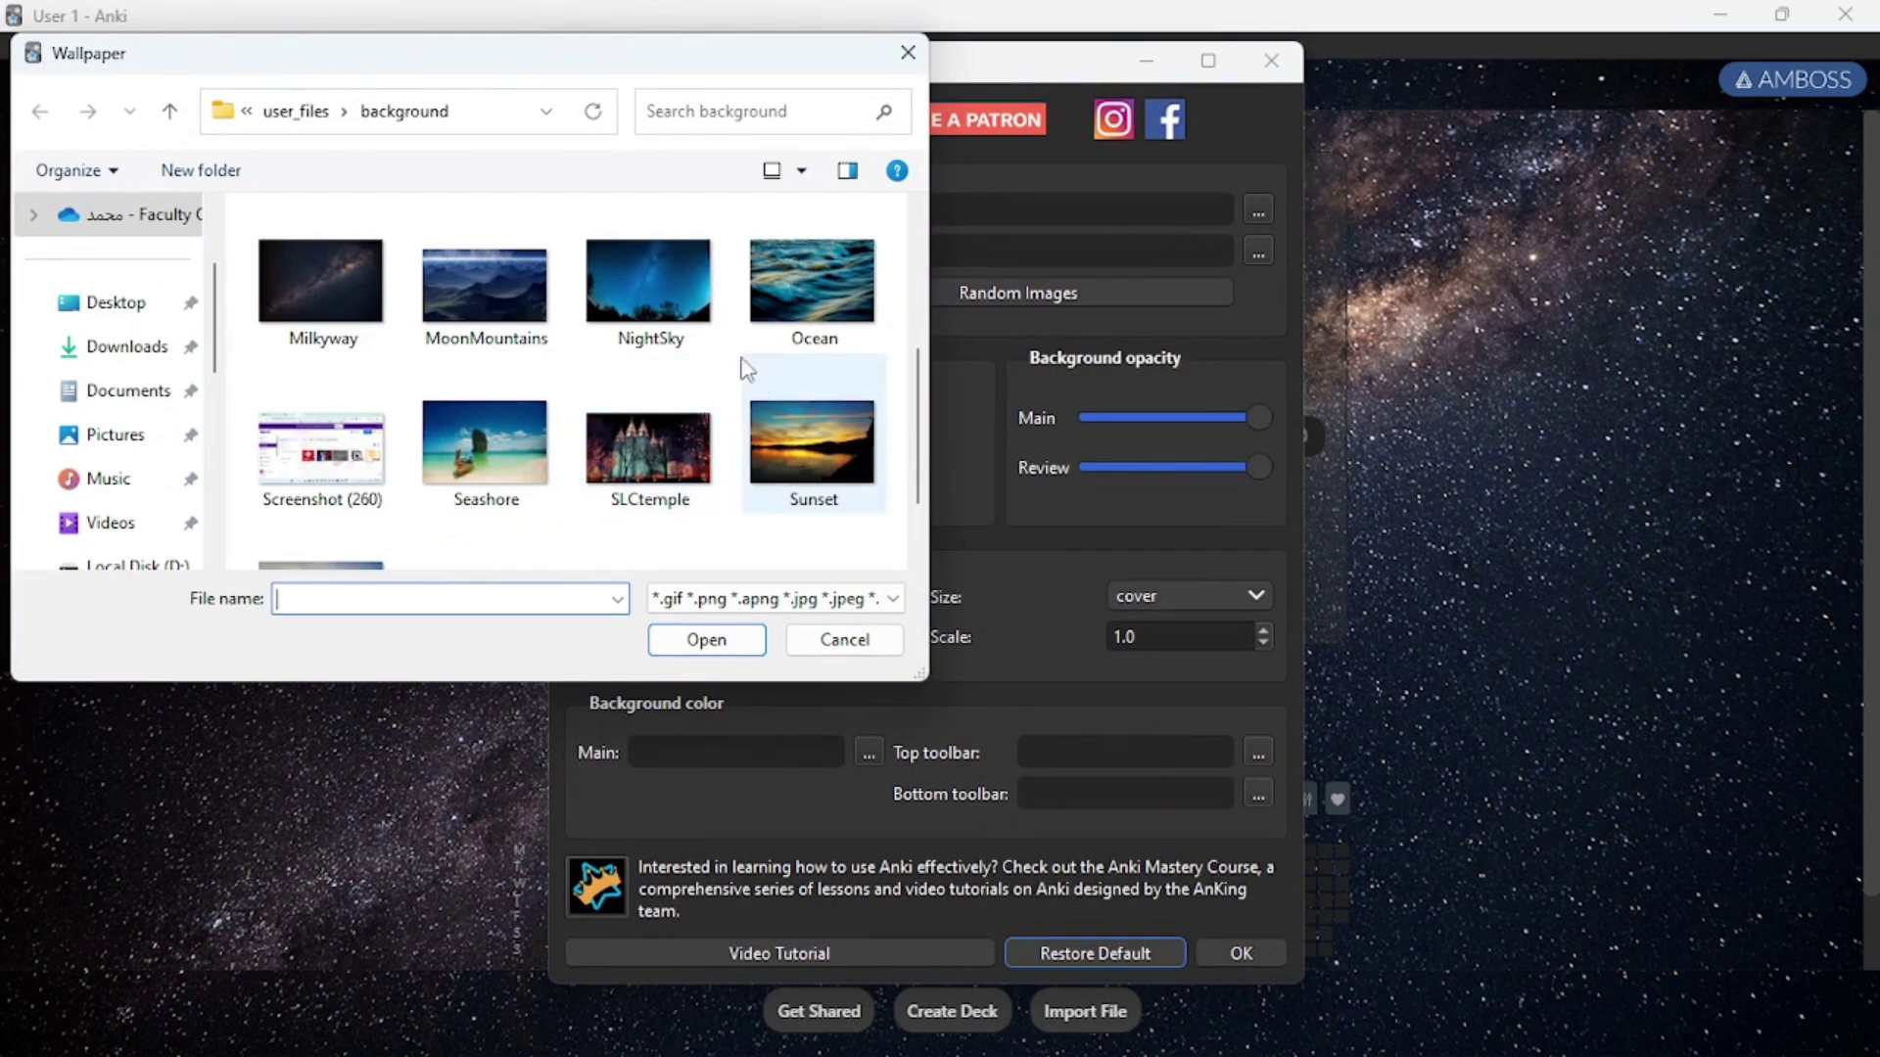
left_click(460, 294)
left_click(707, 641)
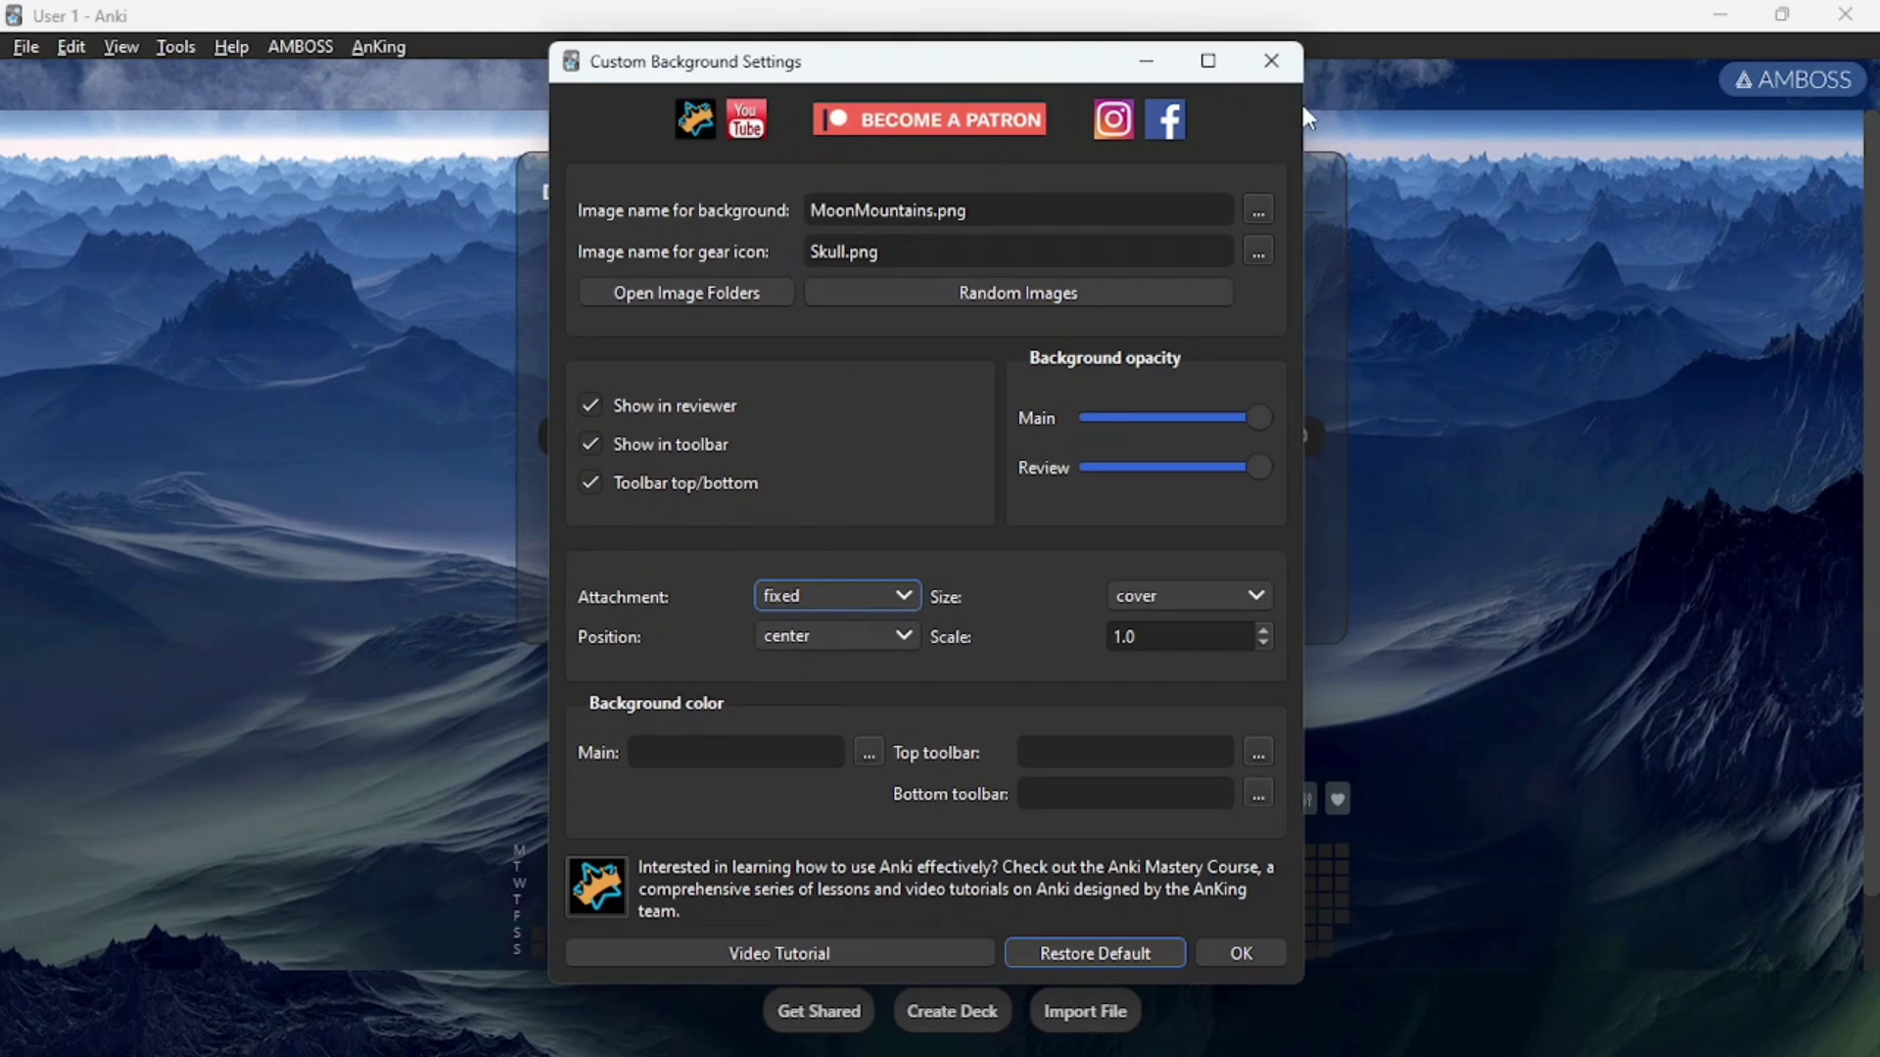
Delete the Screenshot (260) and Backgrounds images from the add-on's background folder, return to Anki and close the background settings
left_click(668, 296)
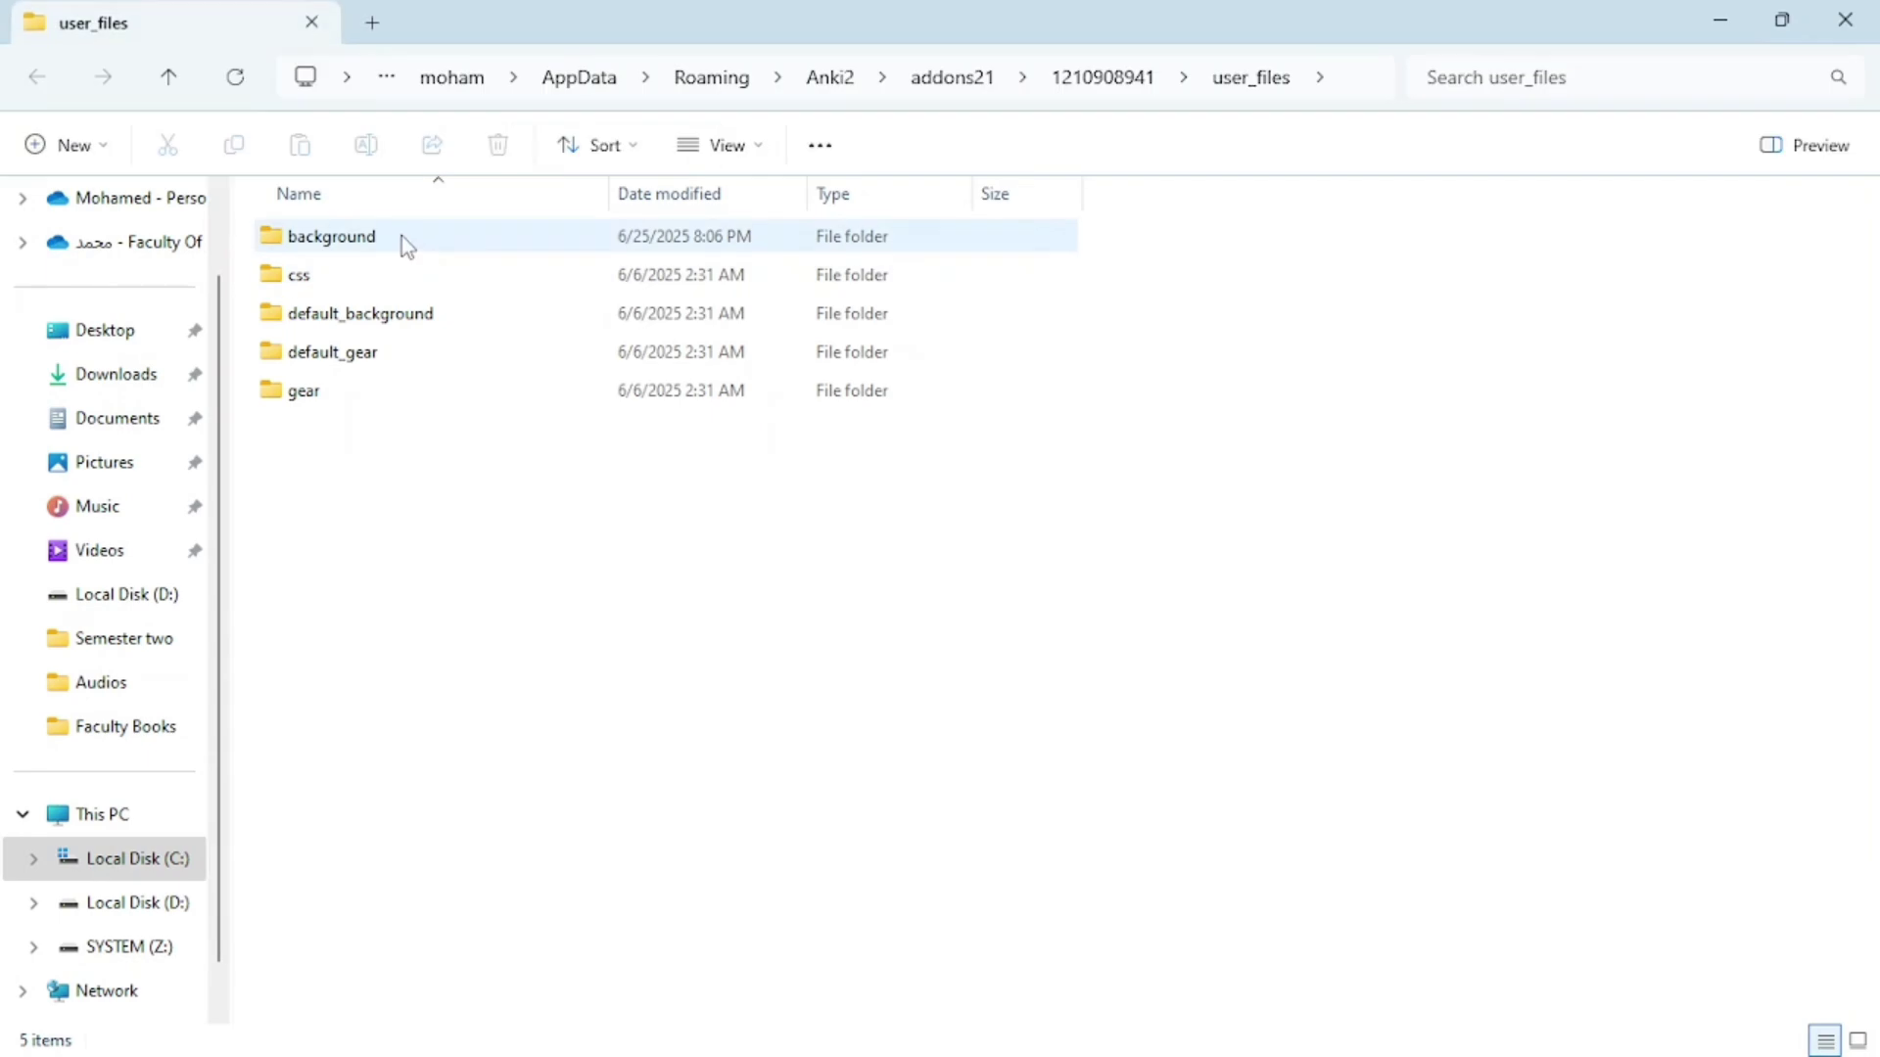
double_click(401, 237)
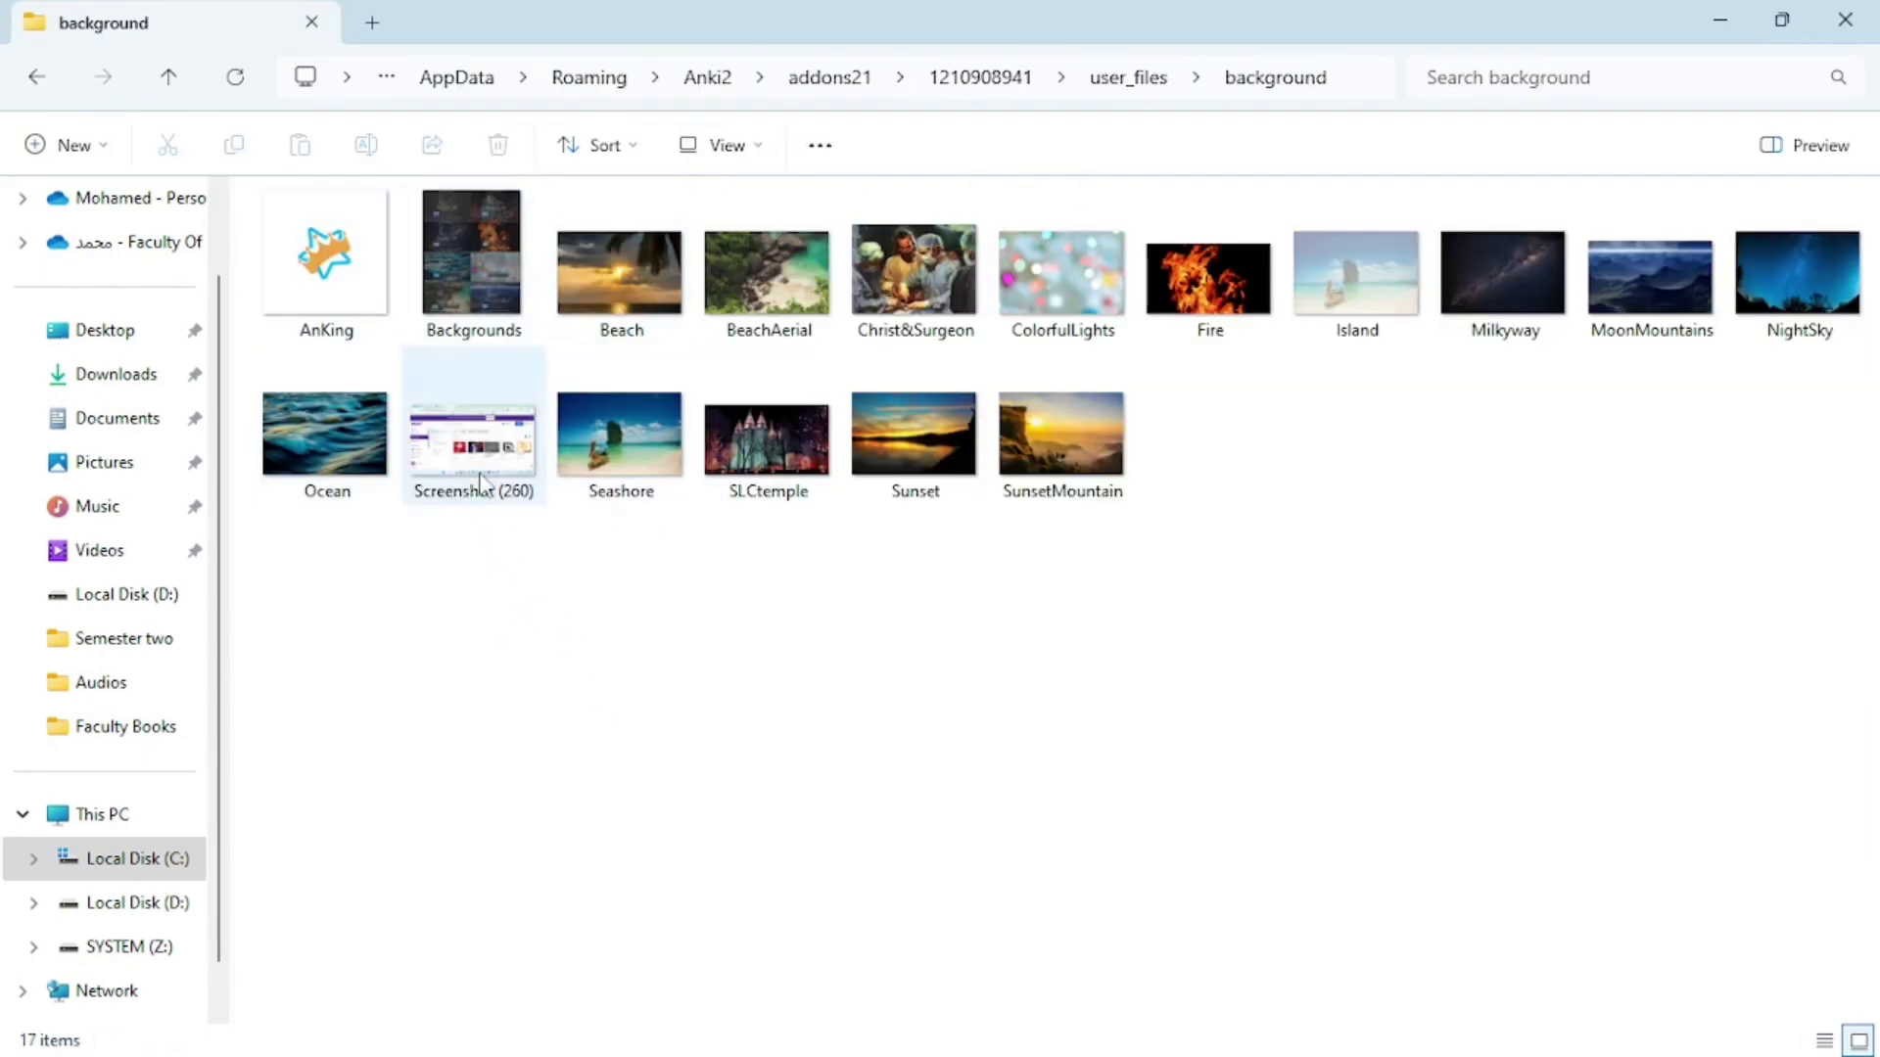
left_click(485, 471)
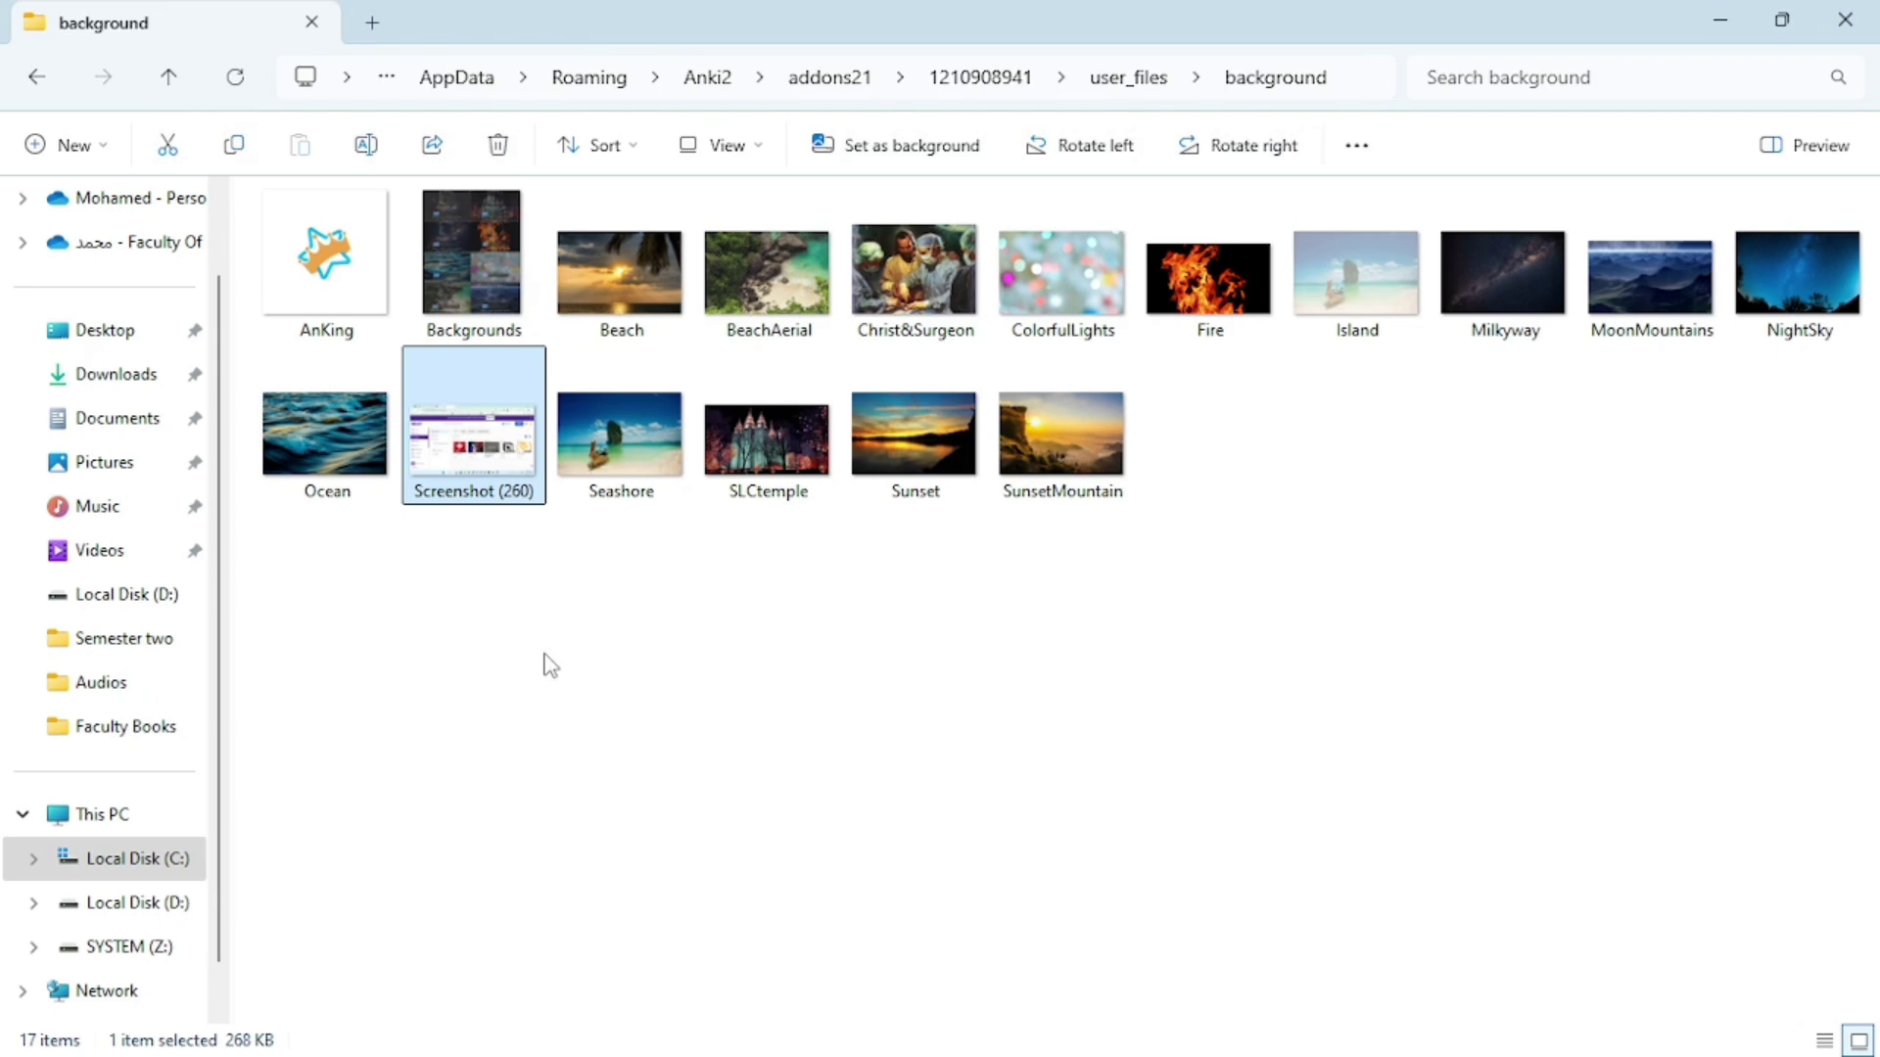
key("Delete")
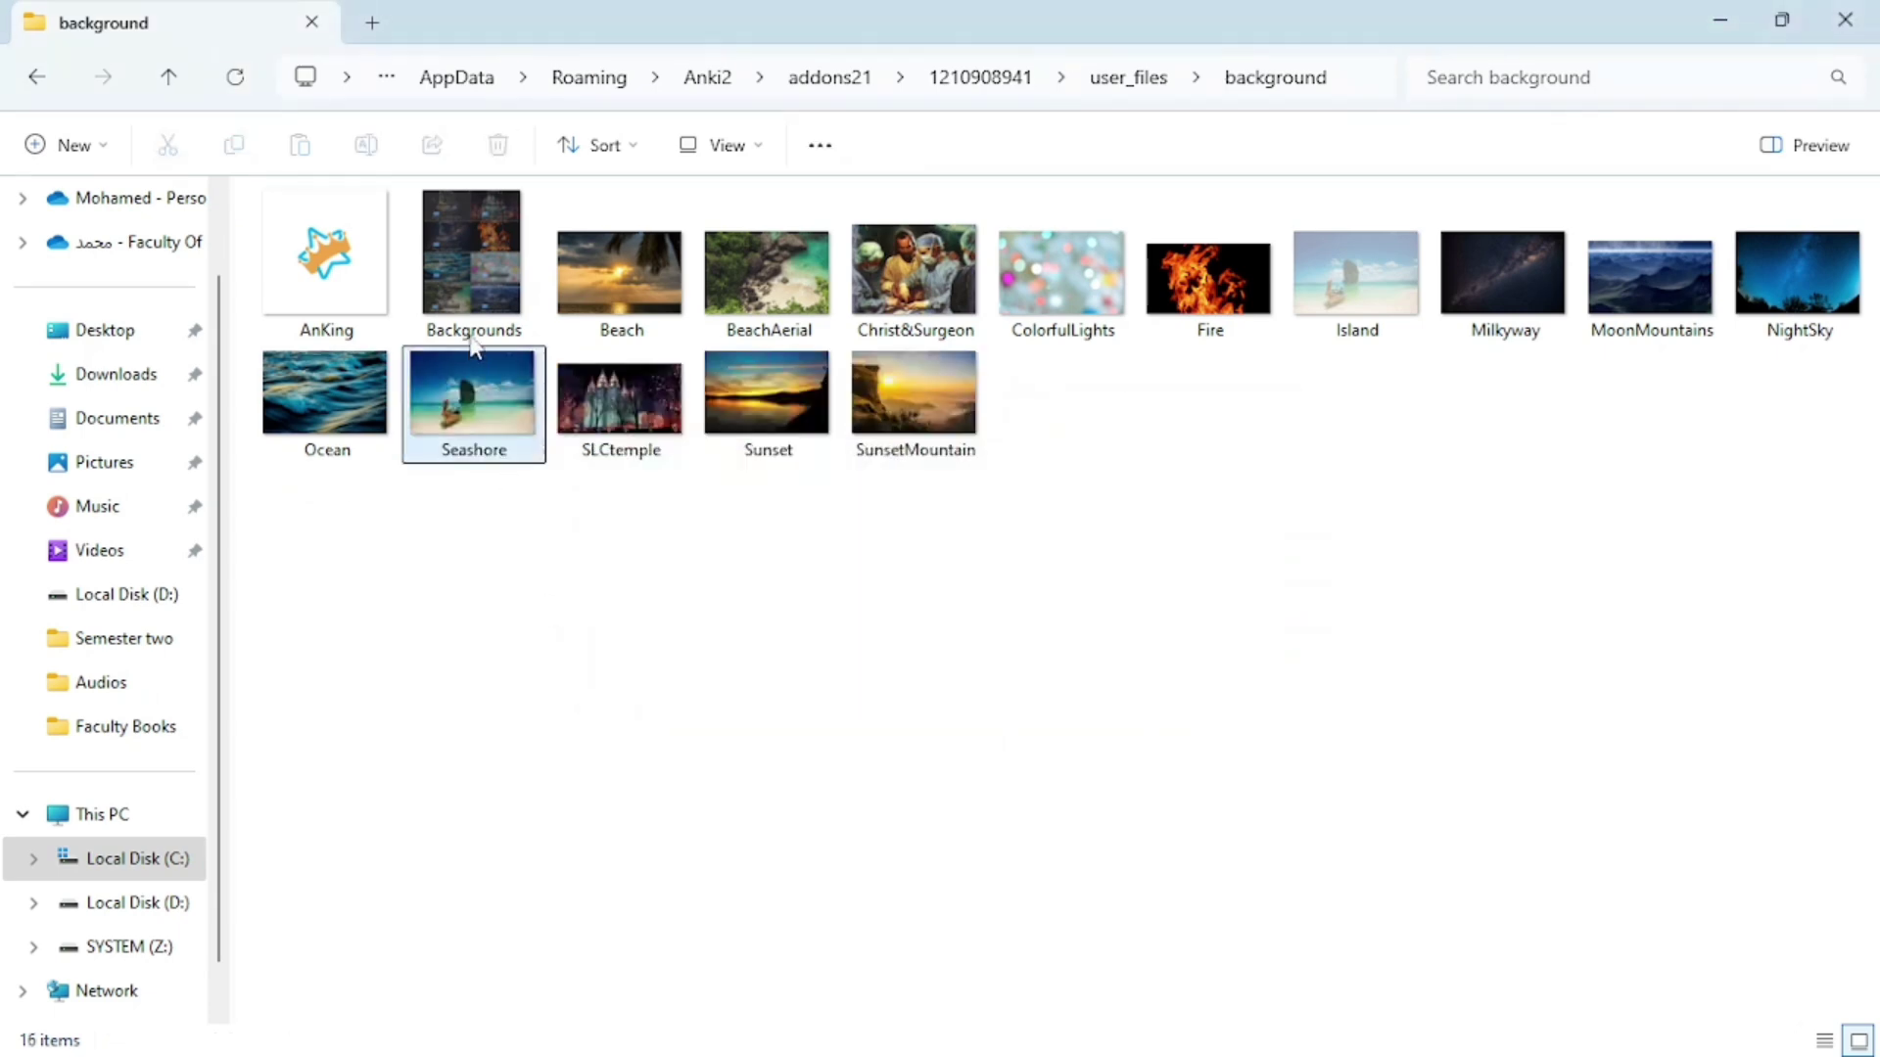
left_click(473, 337)
key("Delete")
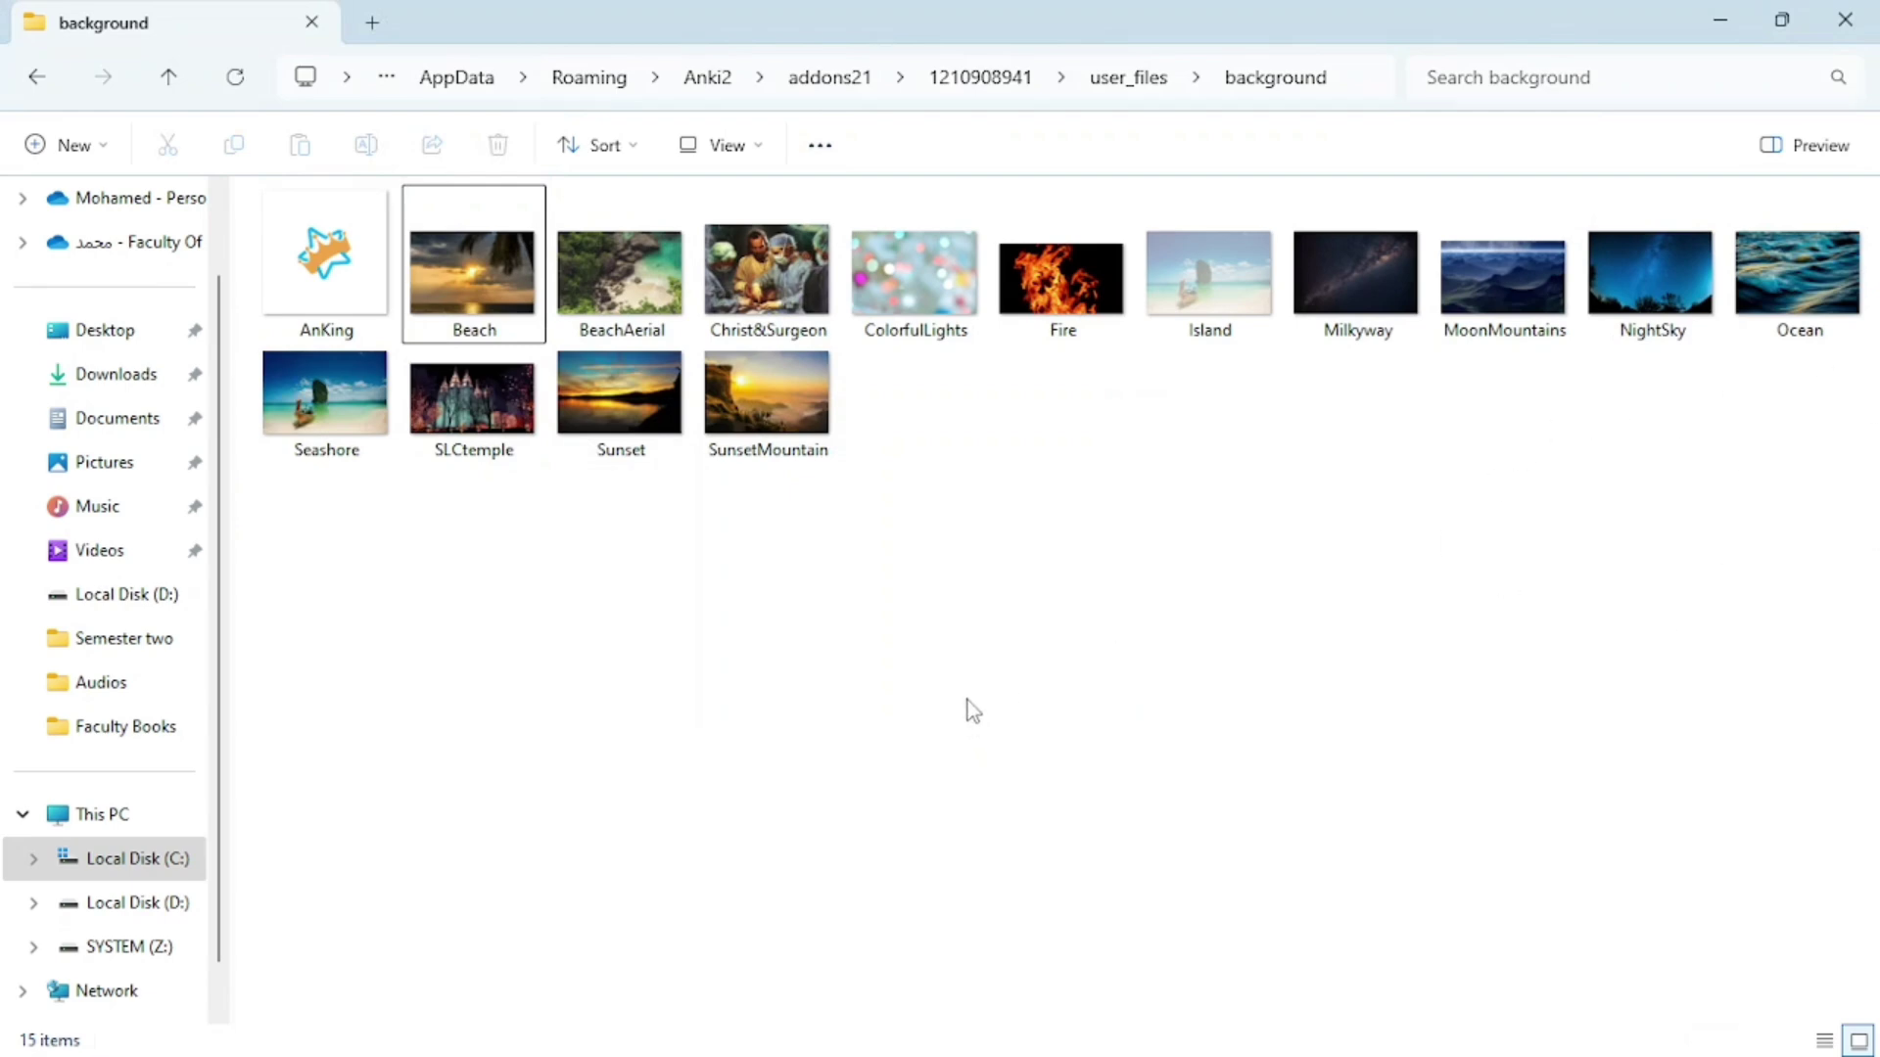
key("alt+Tab")
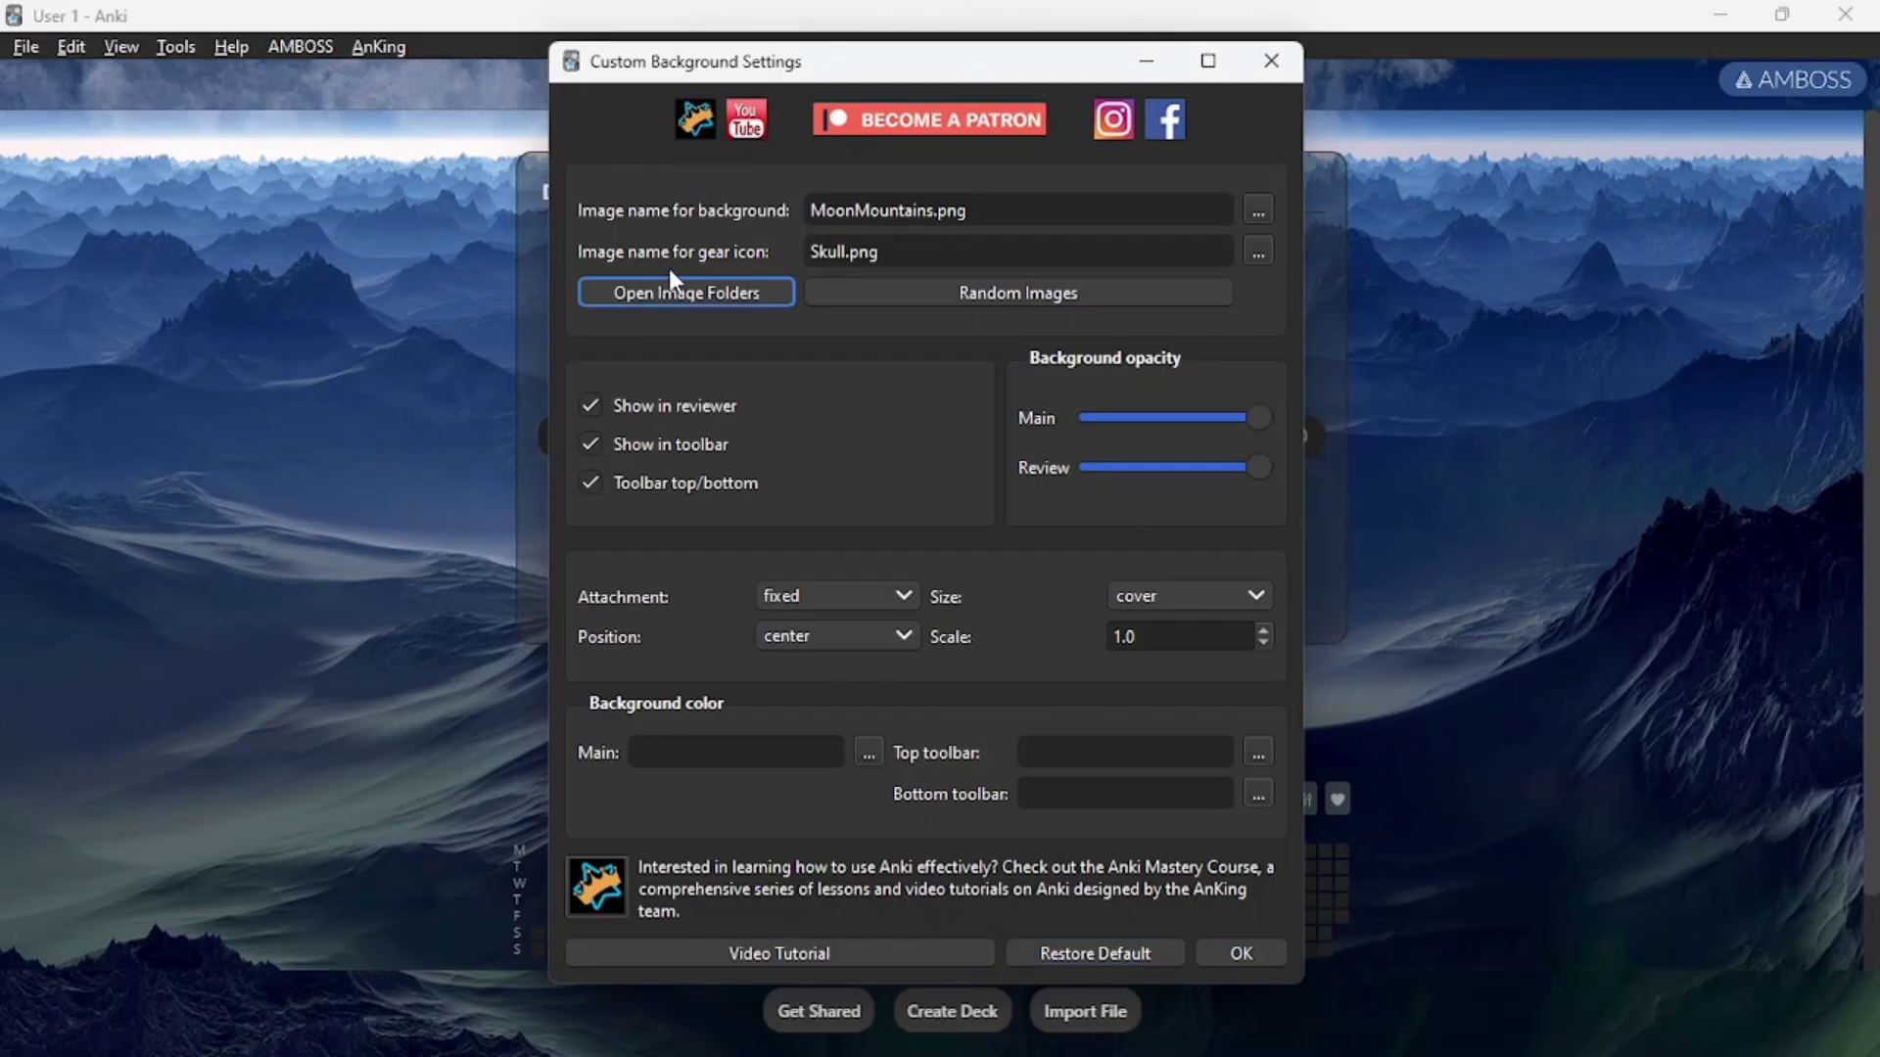
left_click(1284, 61)
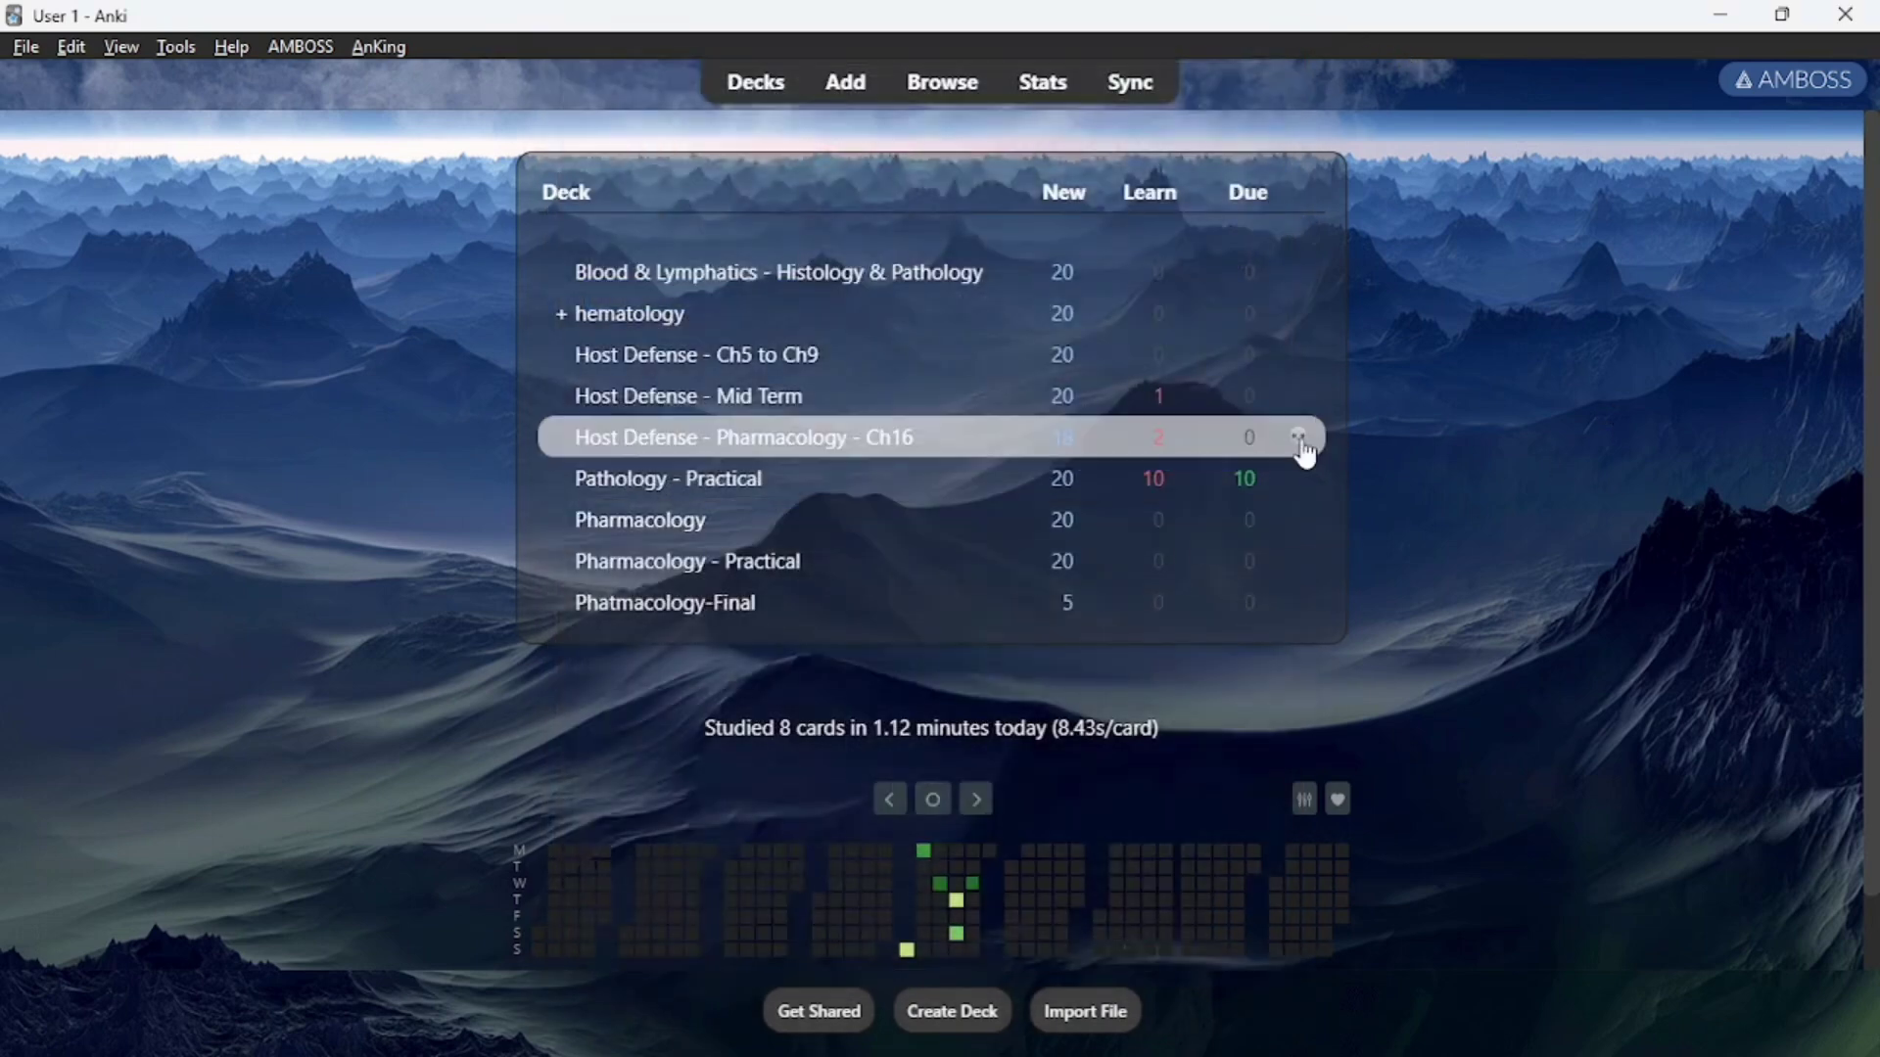
Check the options menu of the Host Defense - Pharmacology - Ch16 deck, and set the gear icon to gears.svg in the Custom Background settings
left_click(1300, 443)
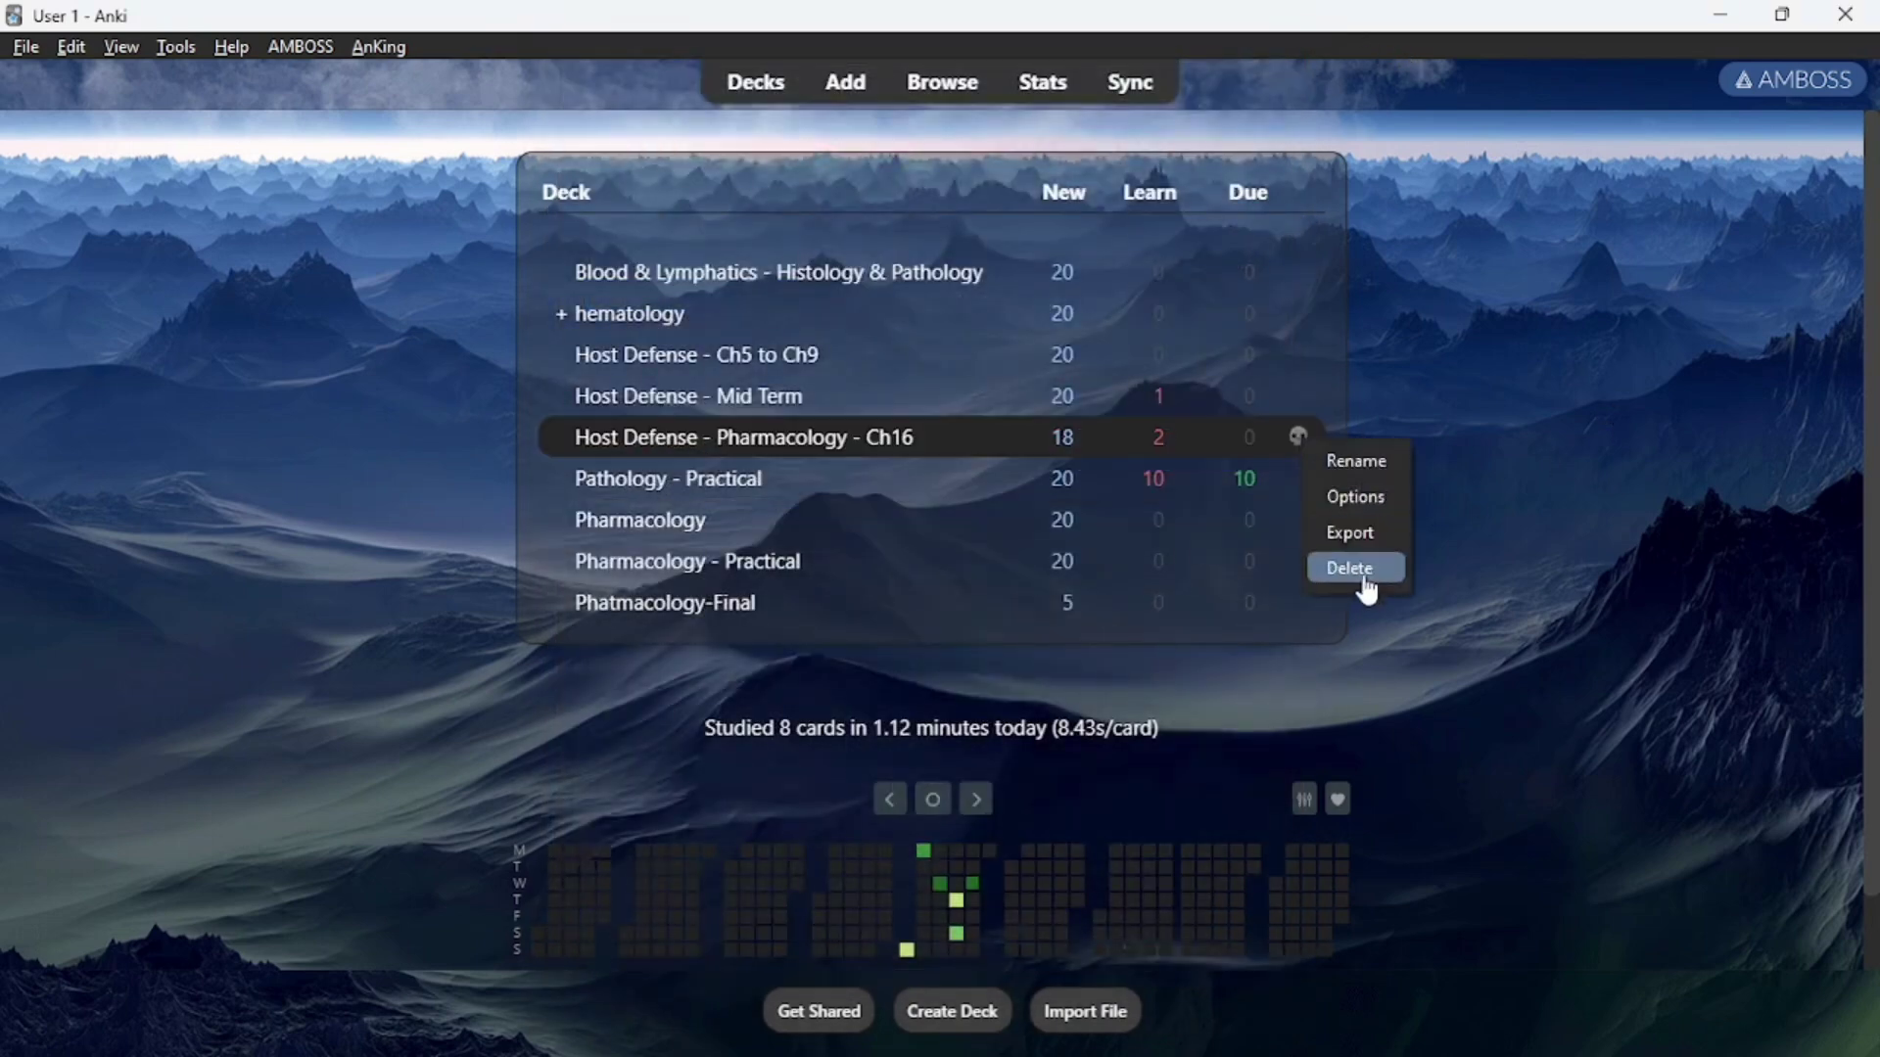
left_click(1362, 368)
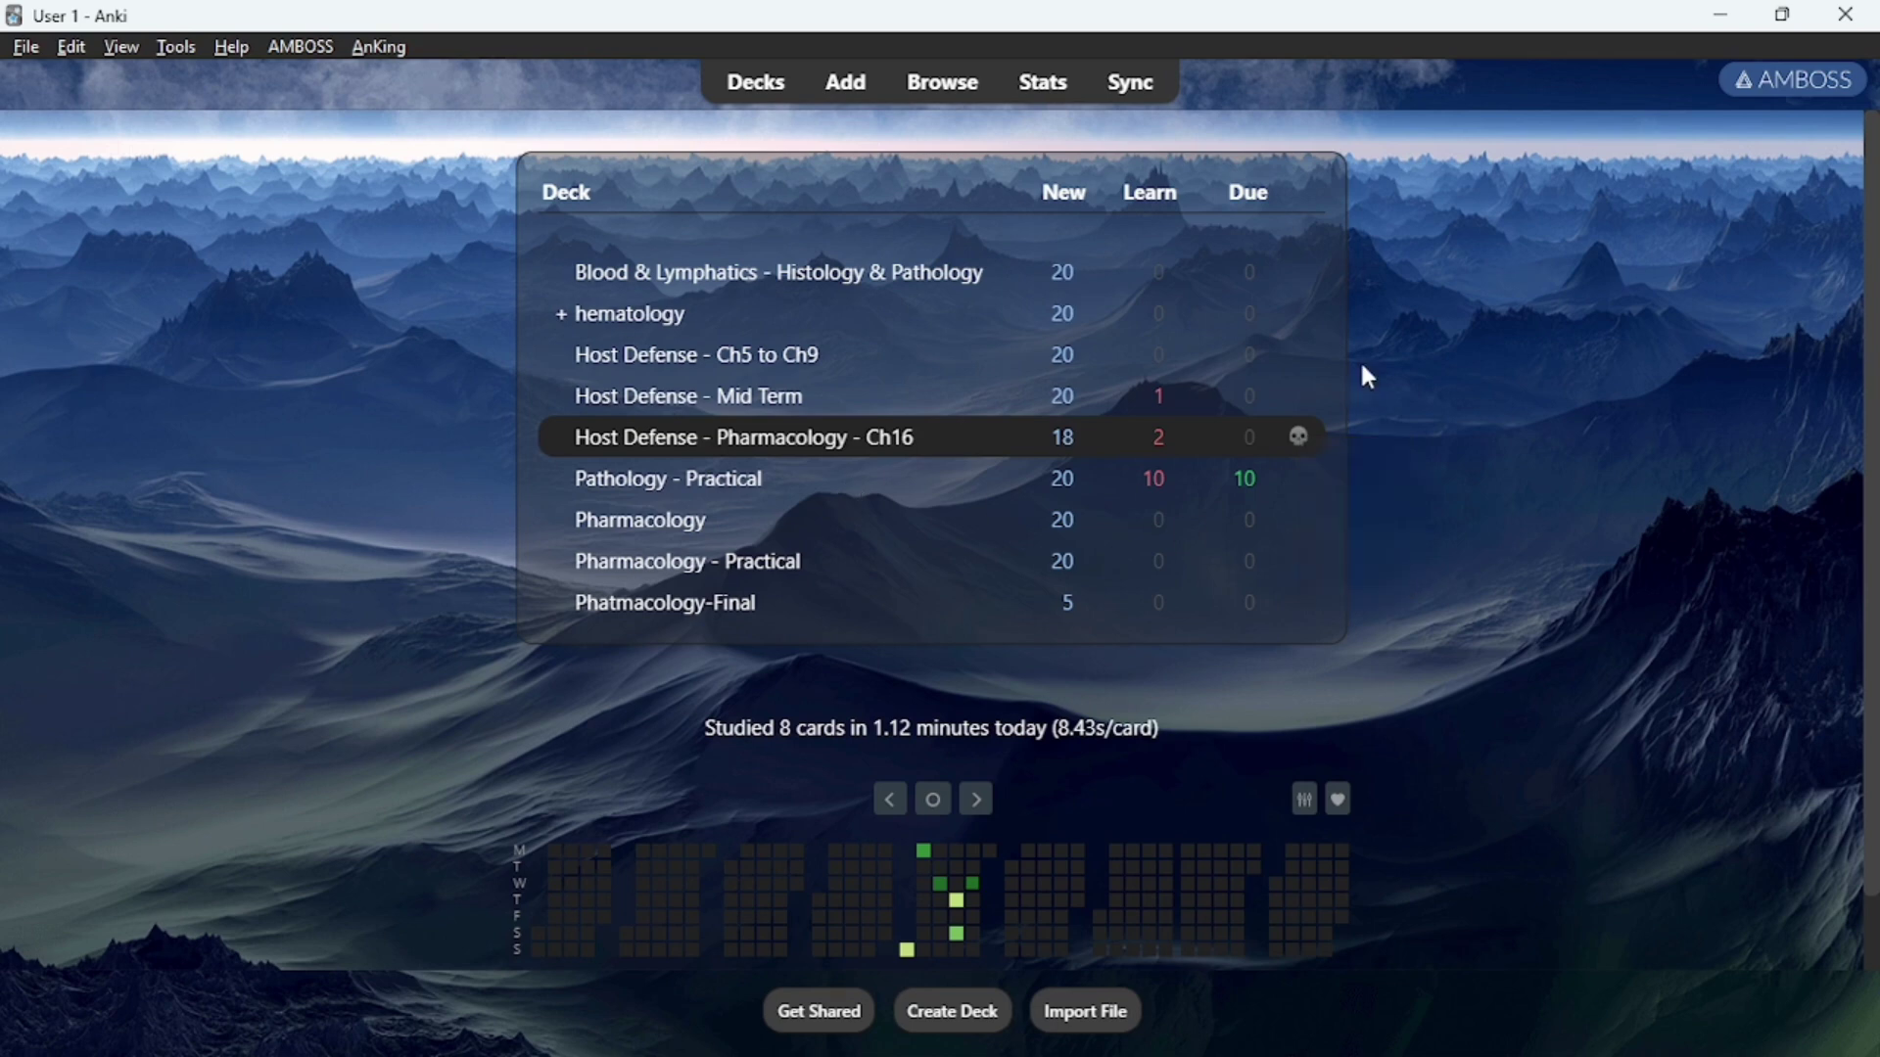
left_click(387, 49)
left_click(450, 117)
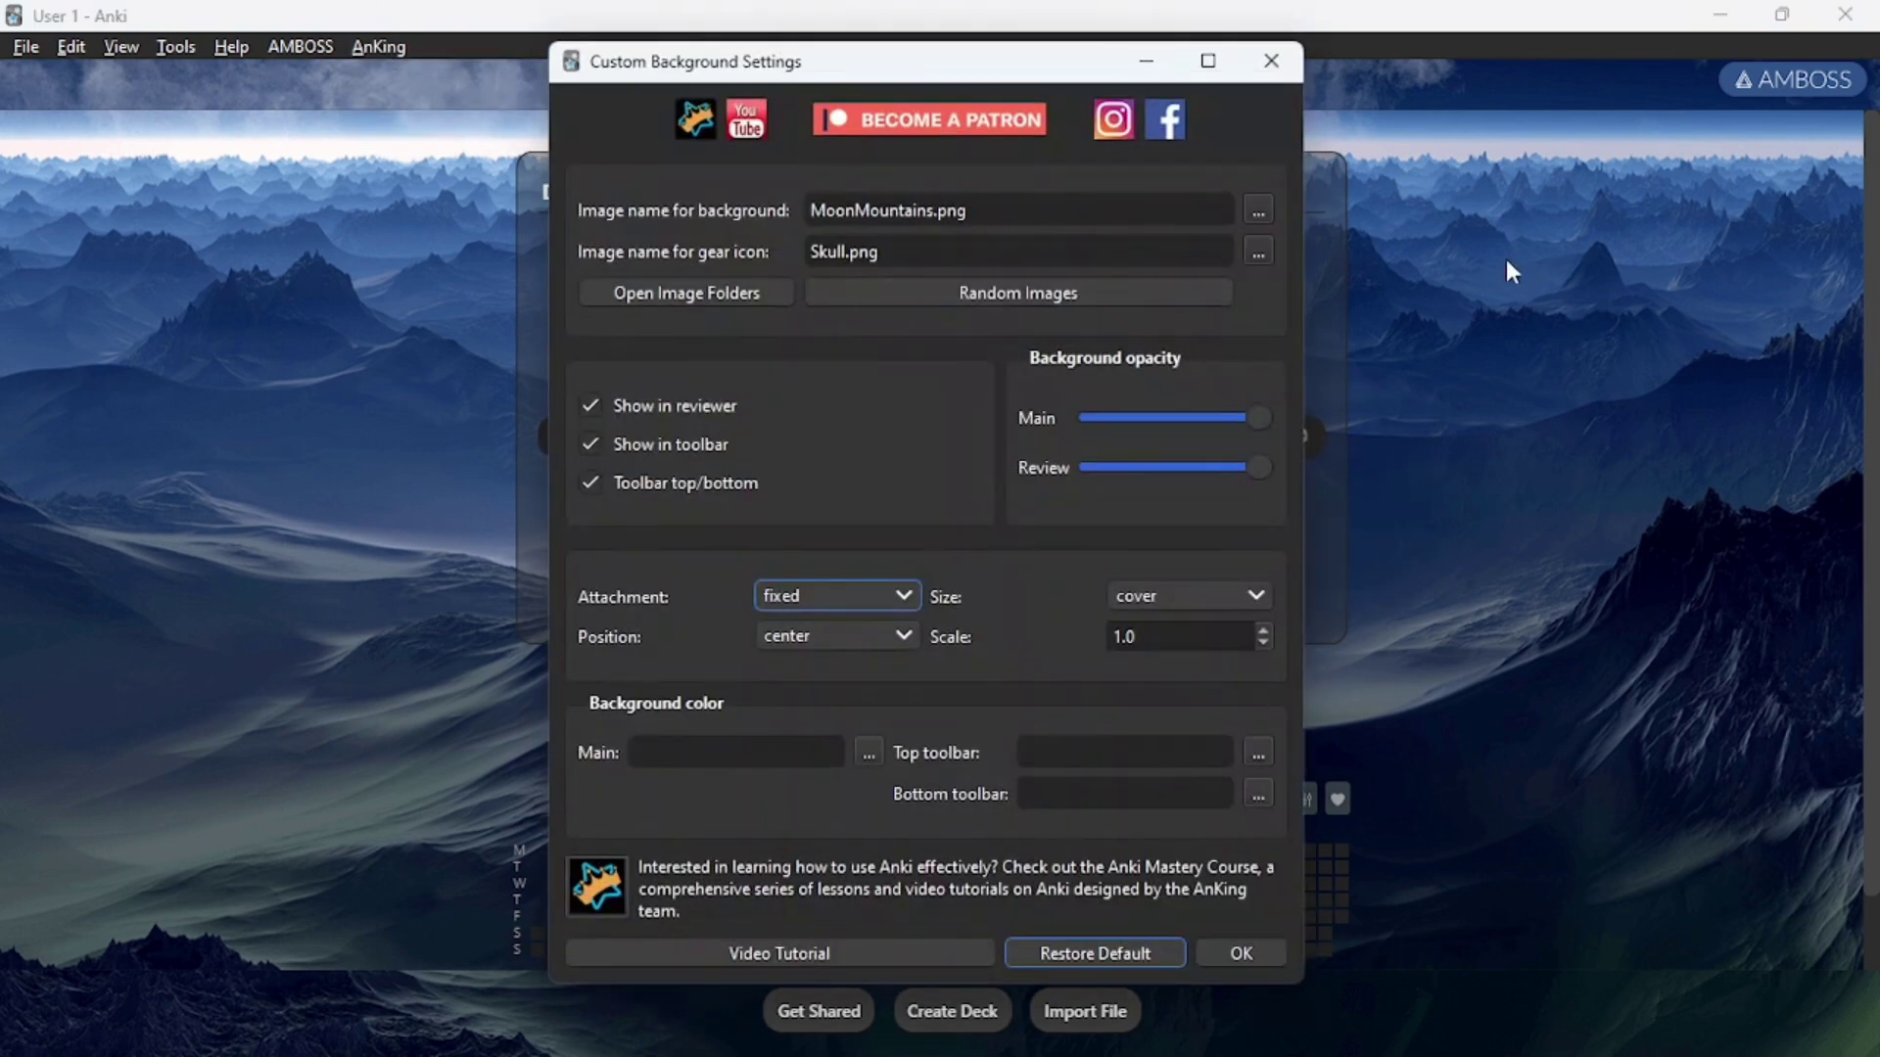
left_click(1258, 252)
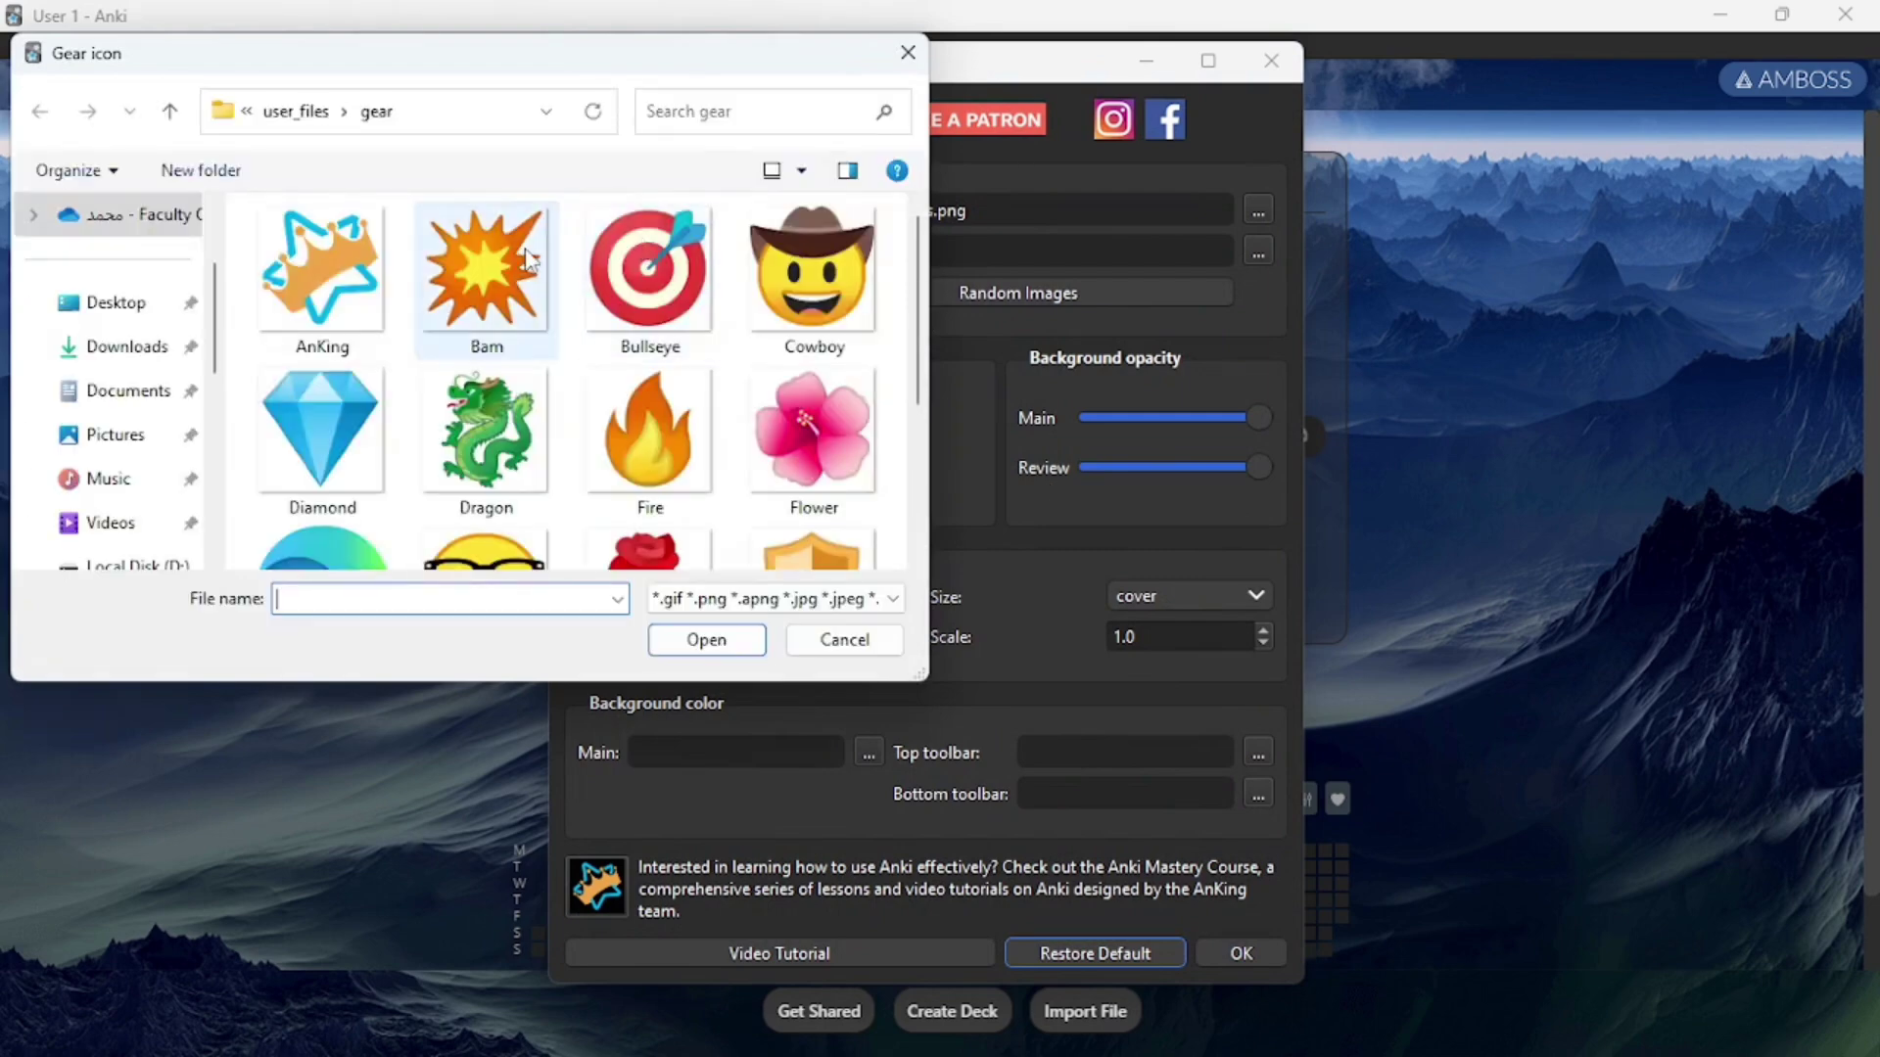
scroll(529, 259, "down", 3)
scroll(440, 372, "up", 3)
scroll(323, 440, "down", 1)
left_click(317, 452)
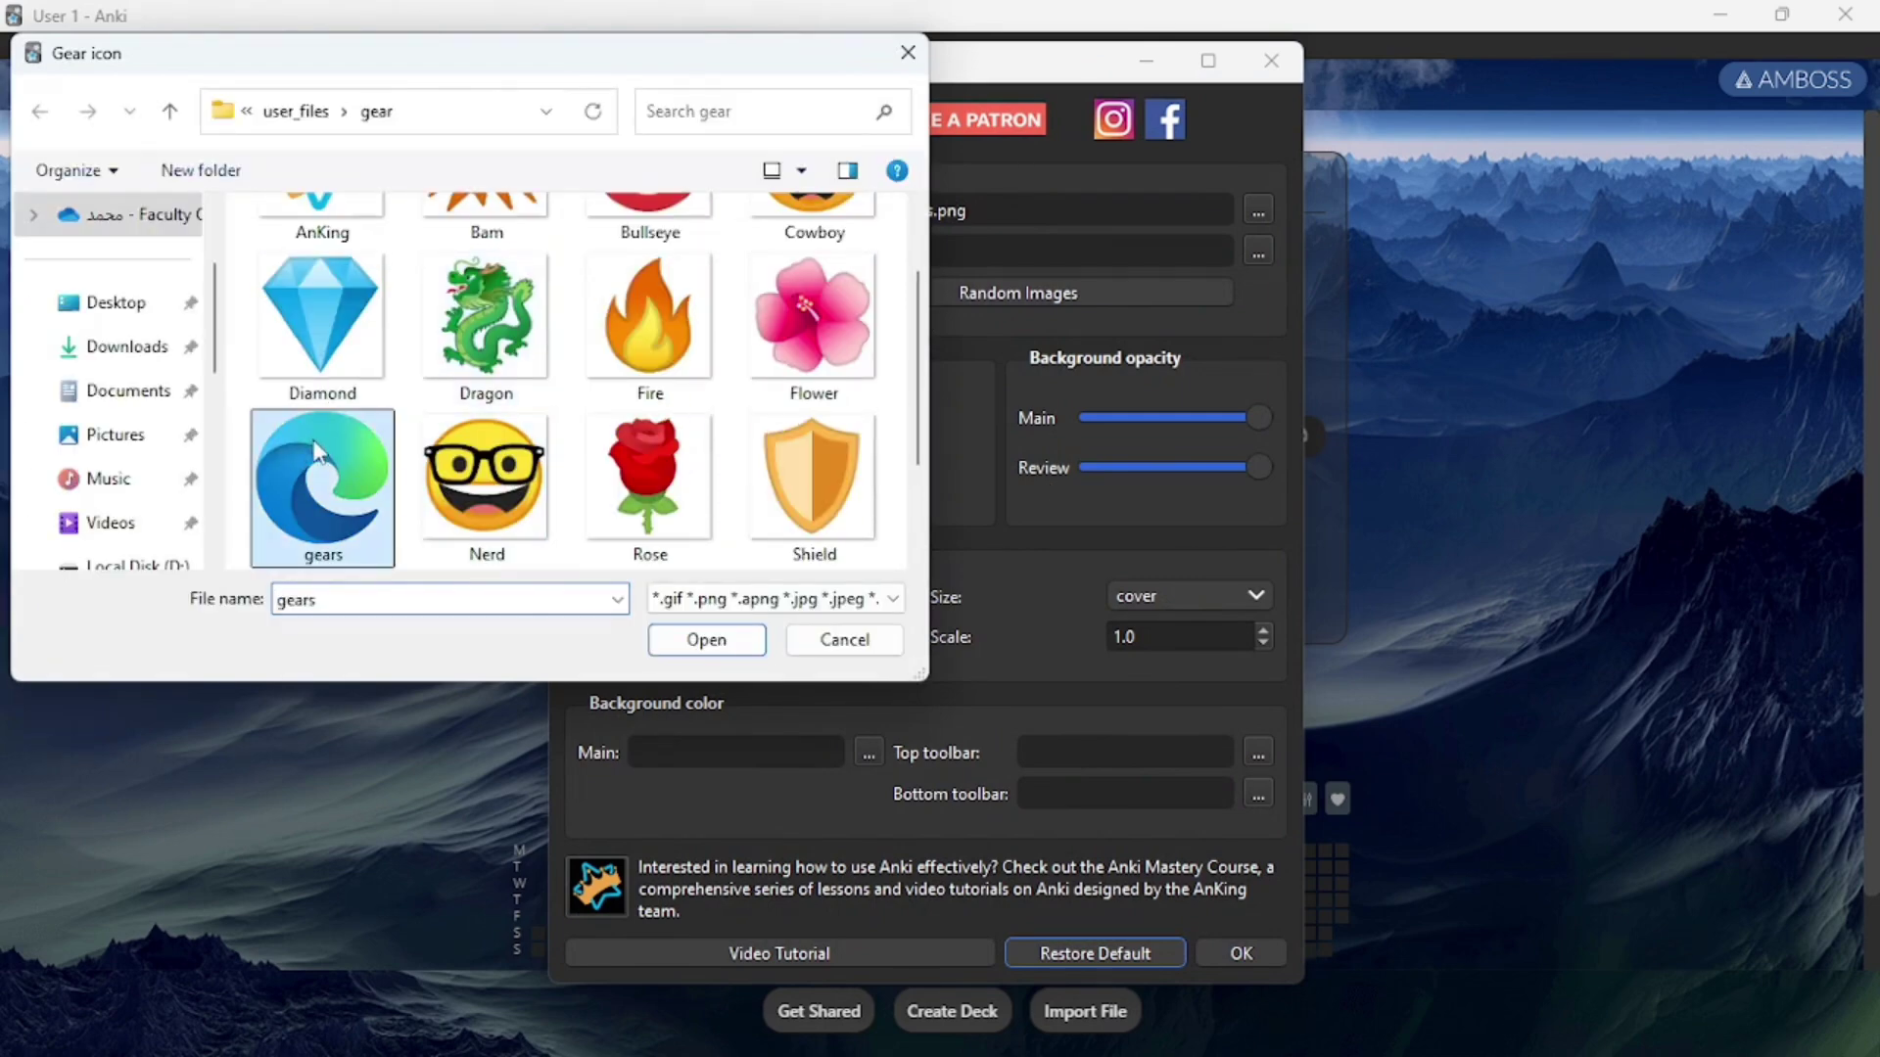
left_click(700, 639)
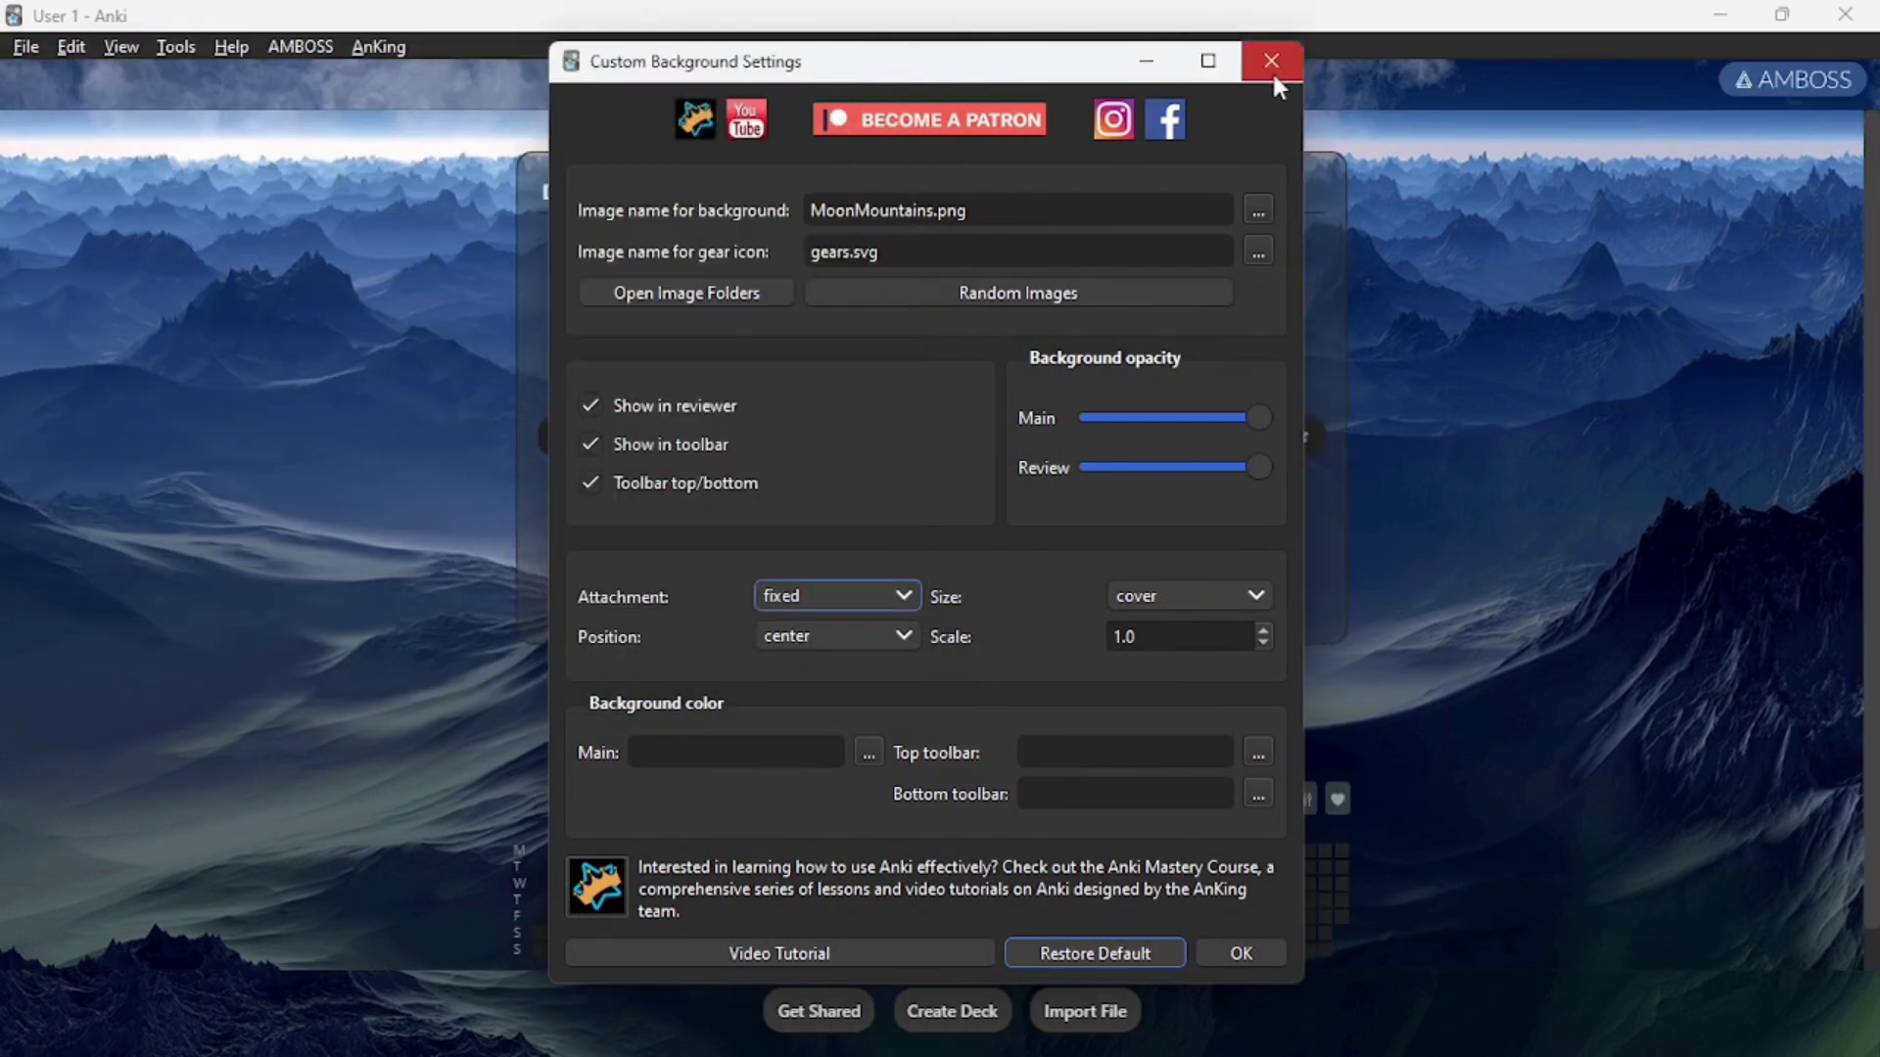
left_click(1273, 74)
Reopen the Custom Background settings, set the gear icon to Skull.png and confirm the settings
left_click(379, 47)
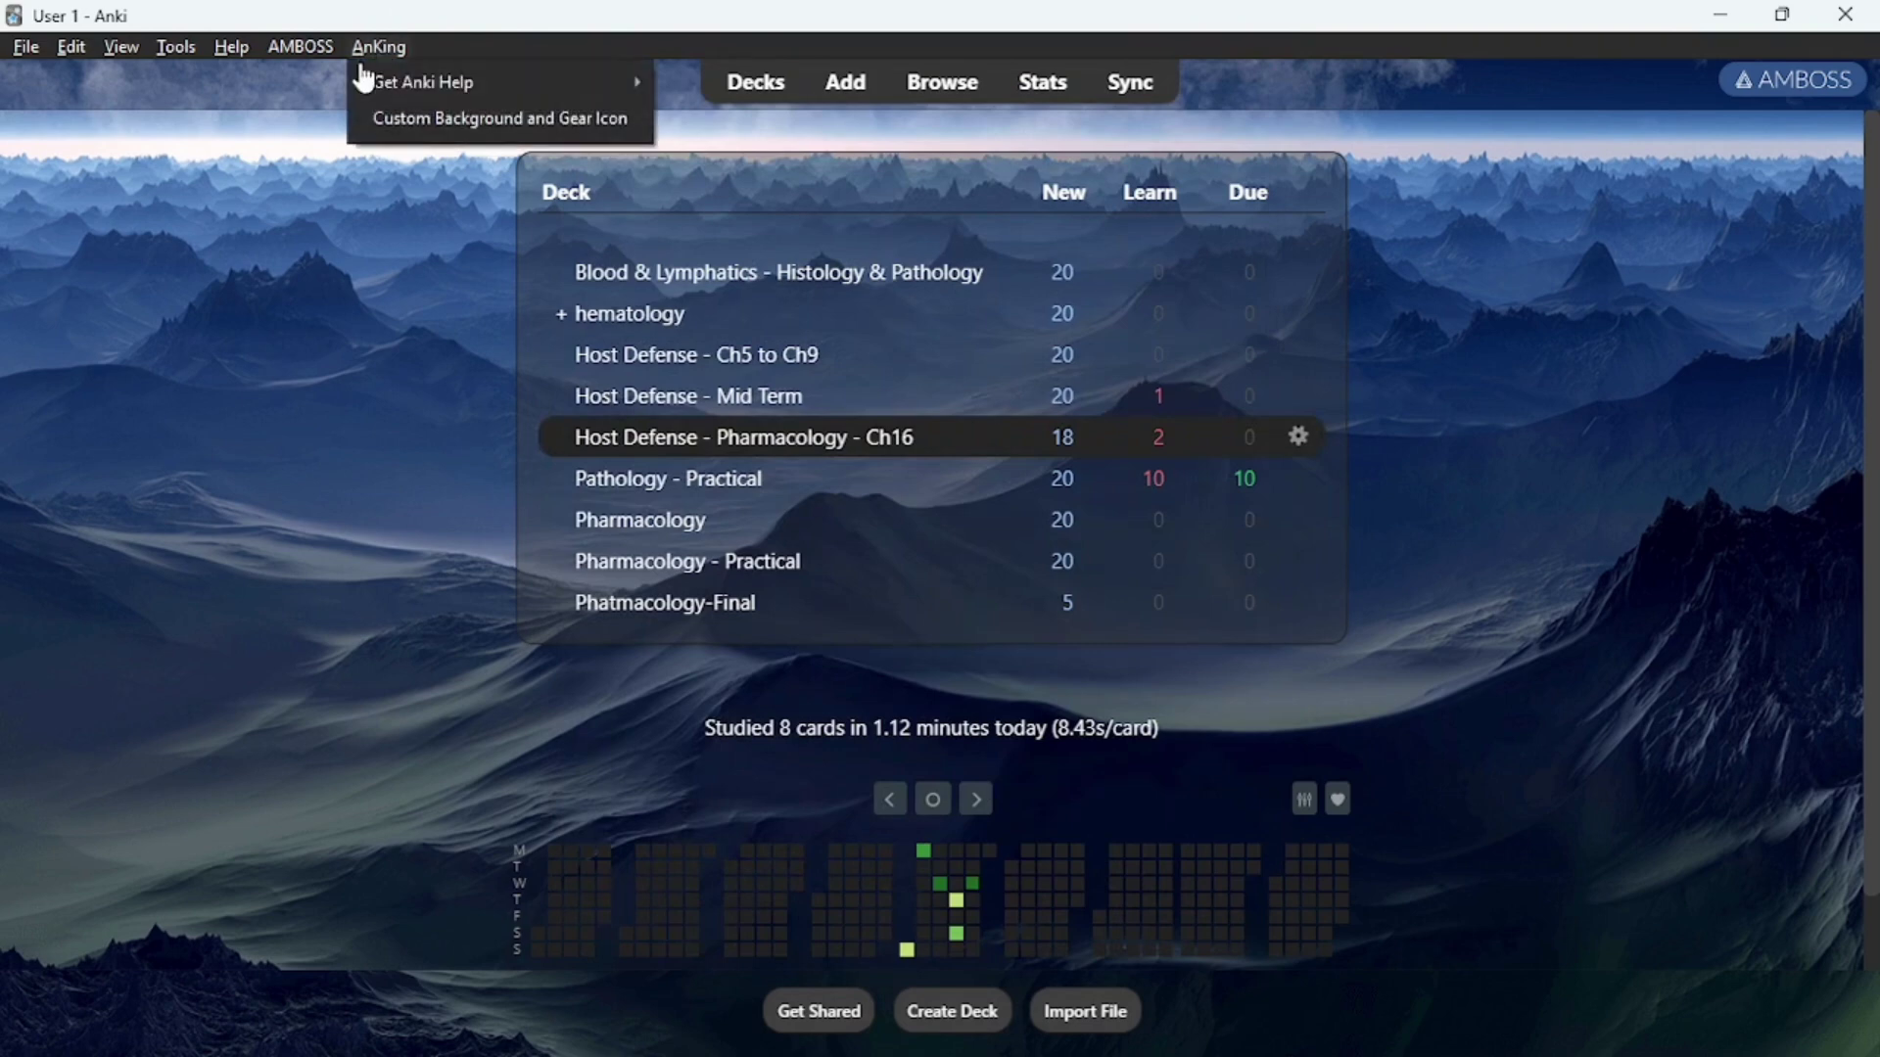
left_click(575, 117)
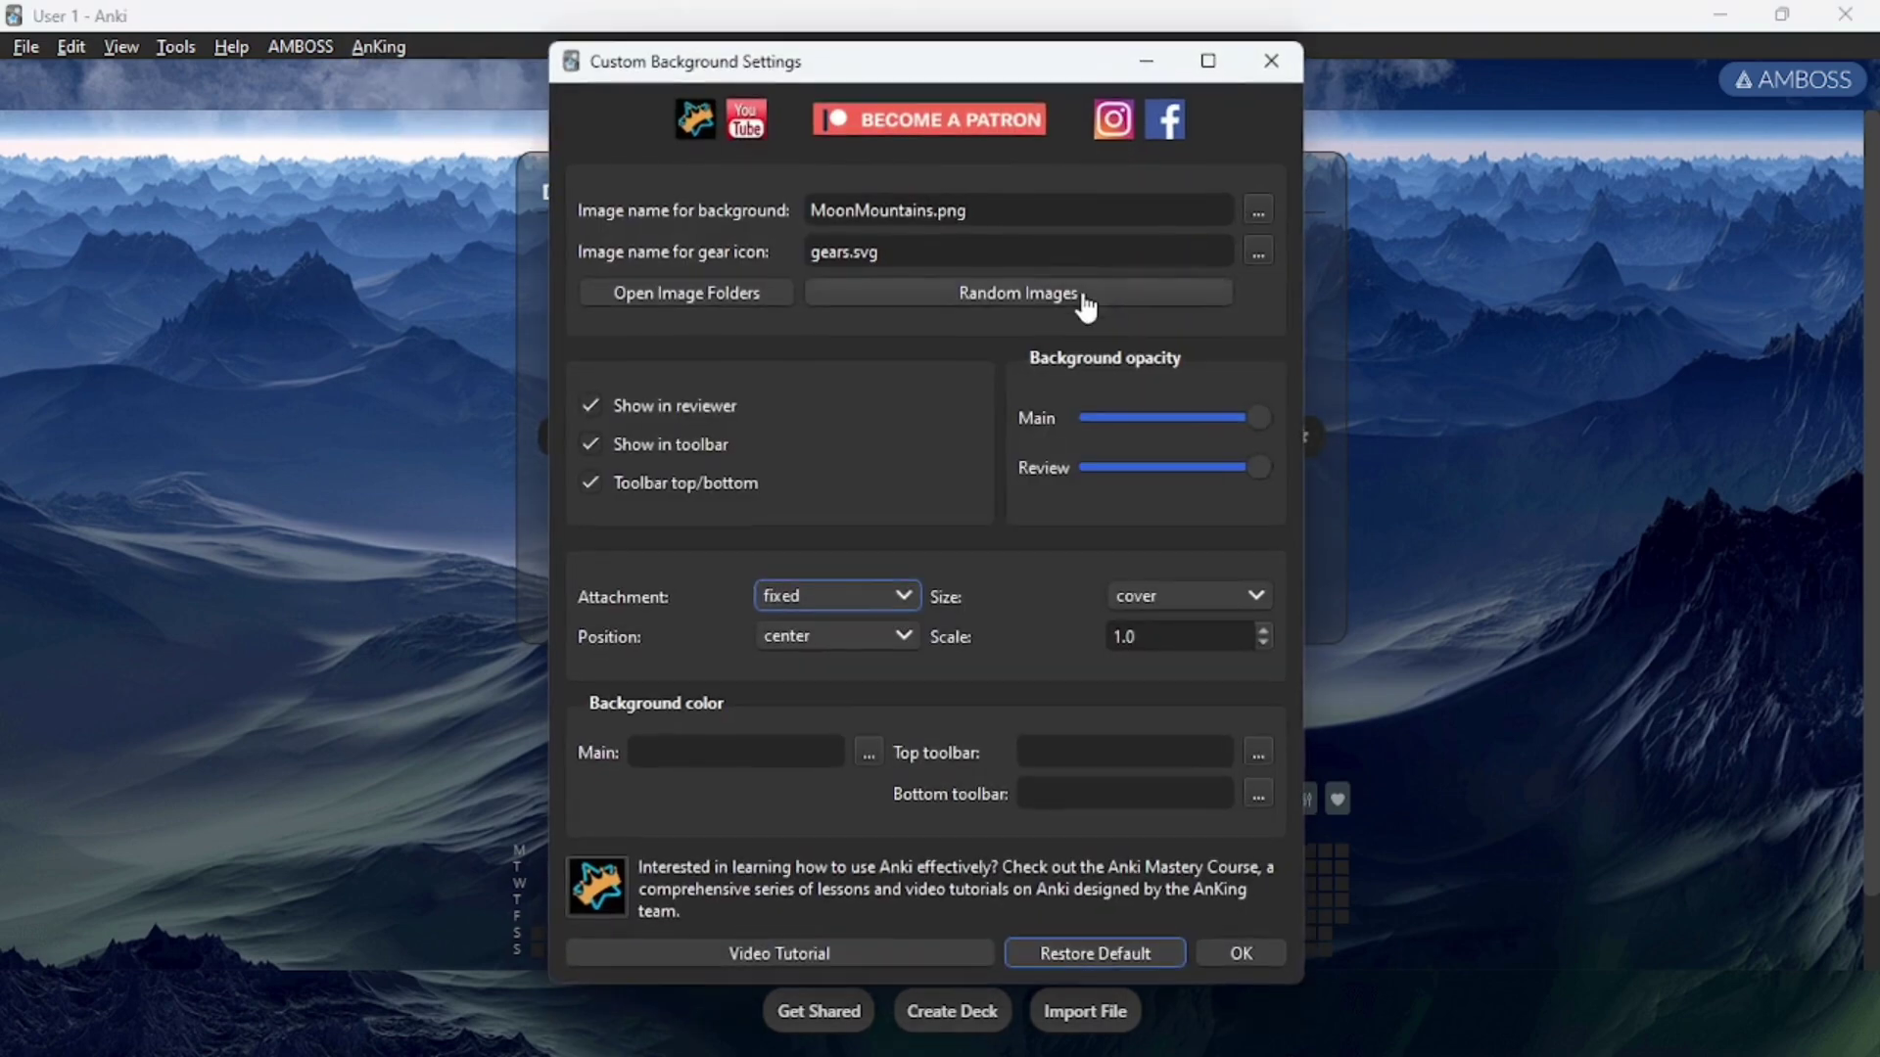
left_click(1252, 257)
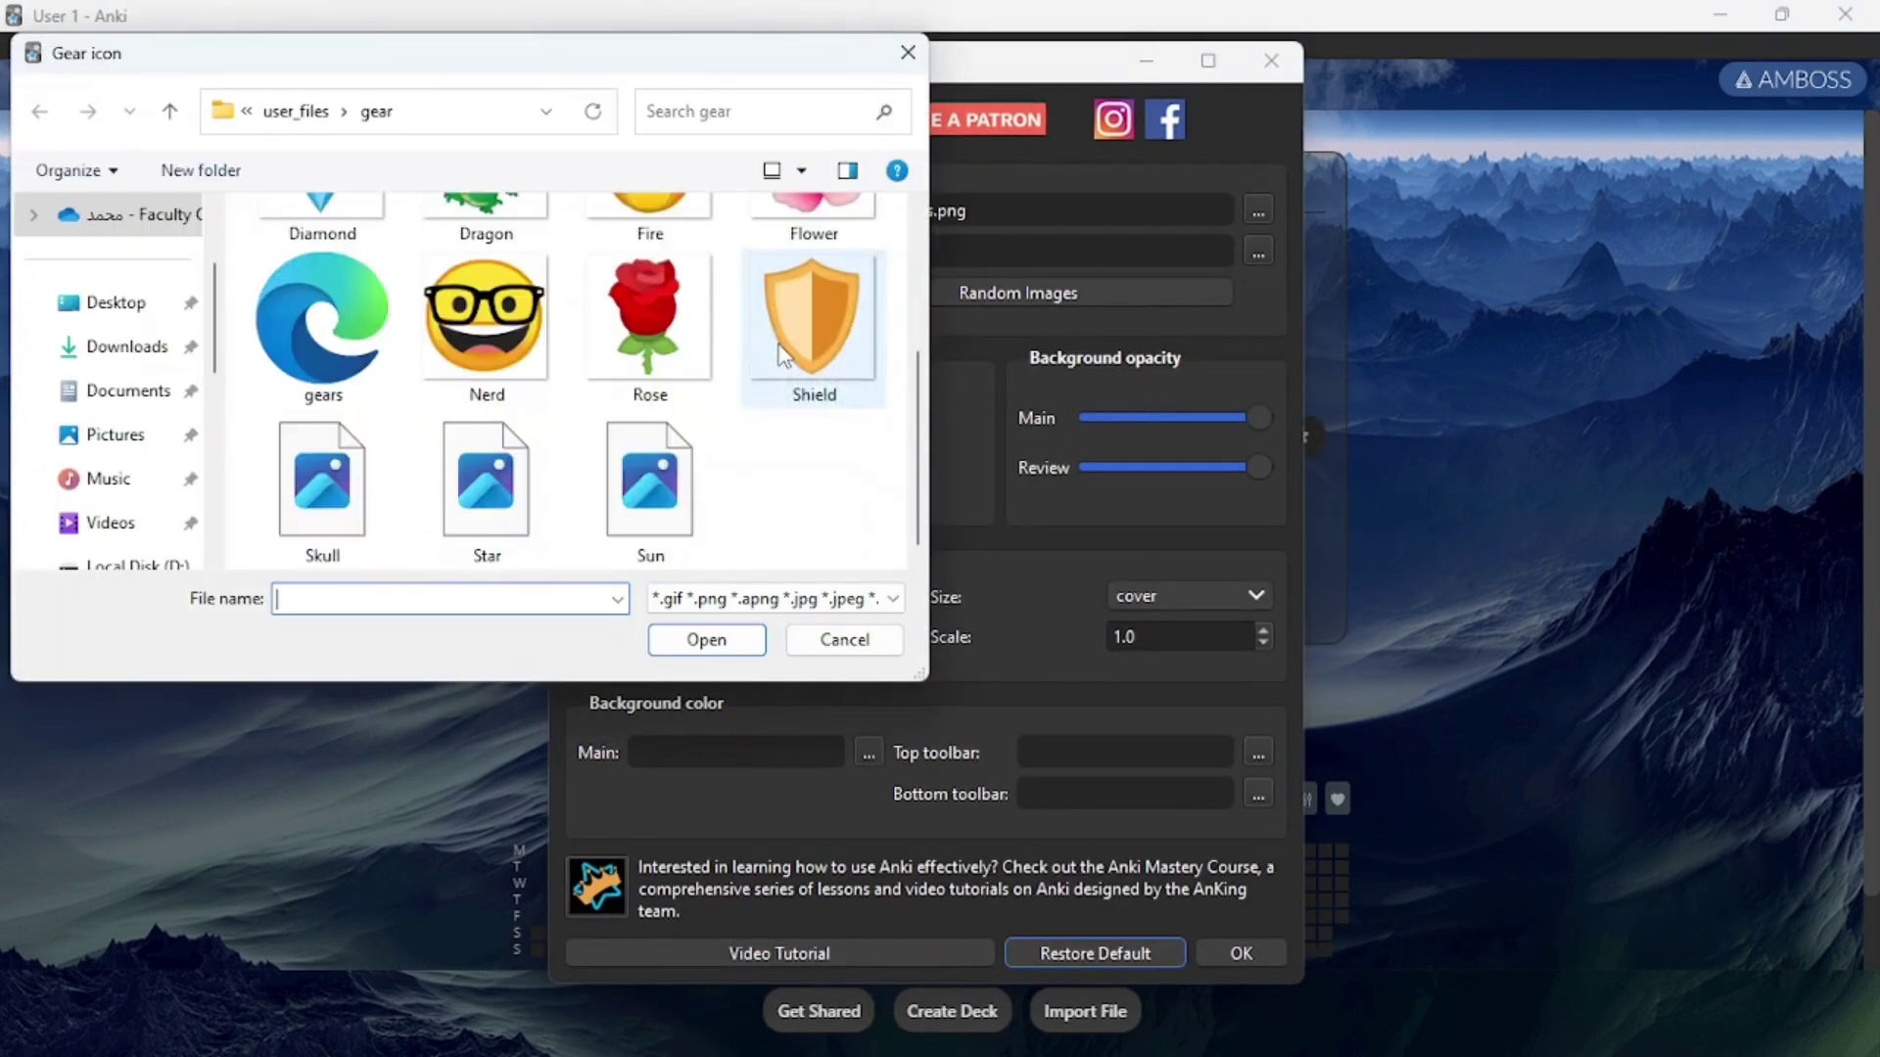
left_click(365, 484)
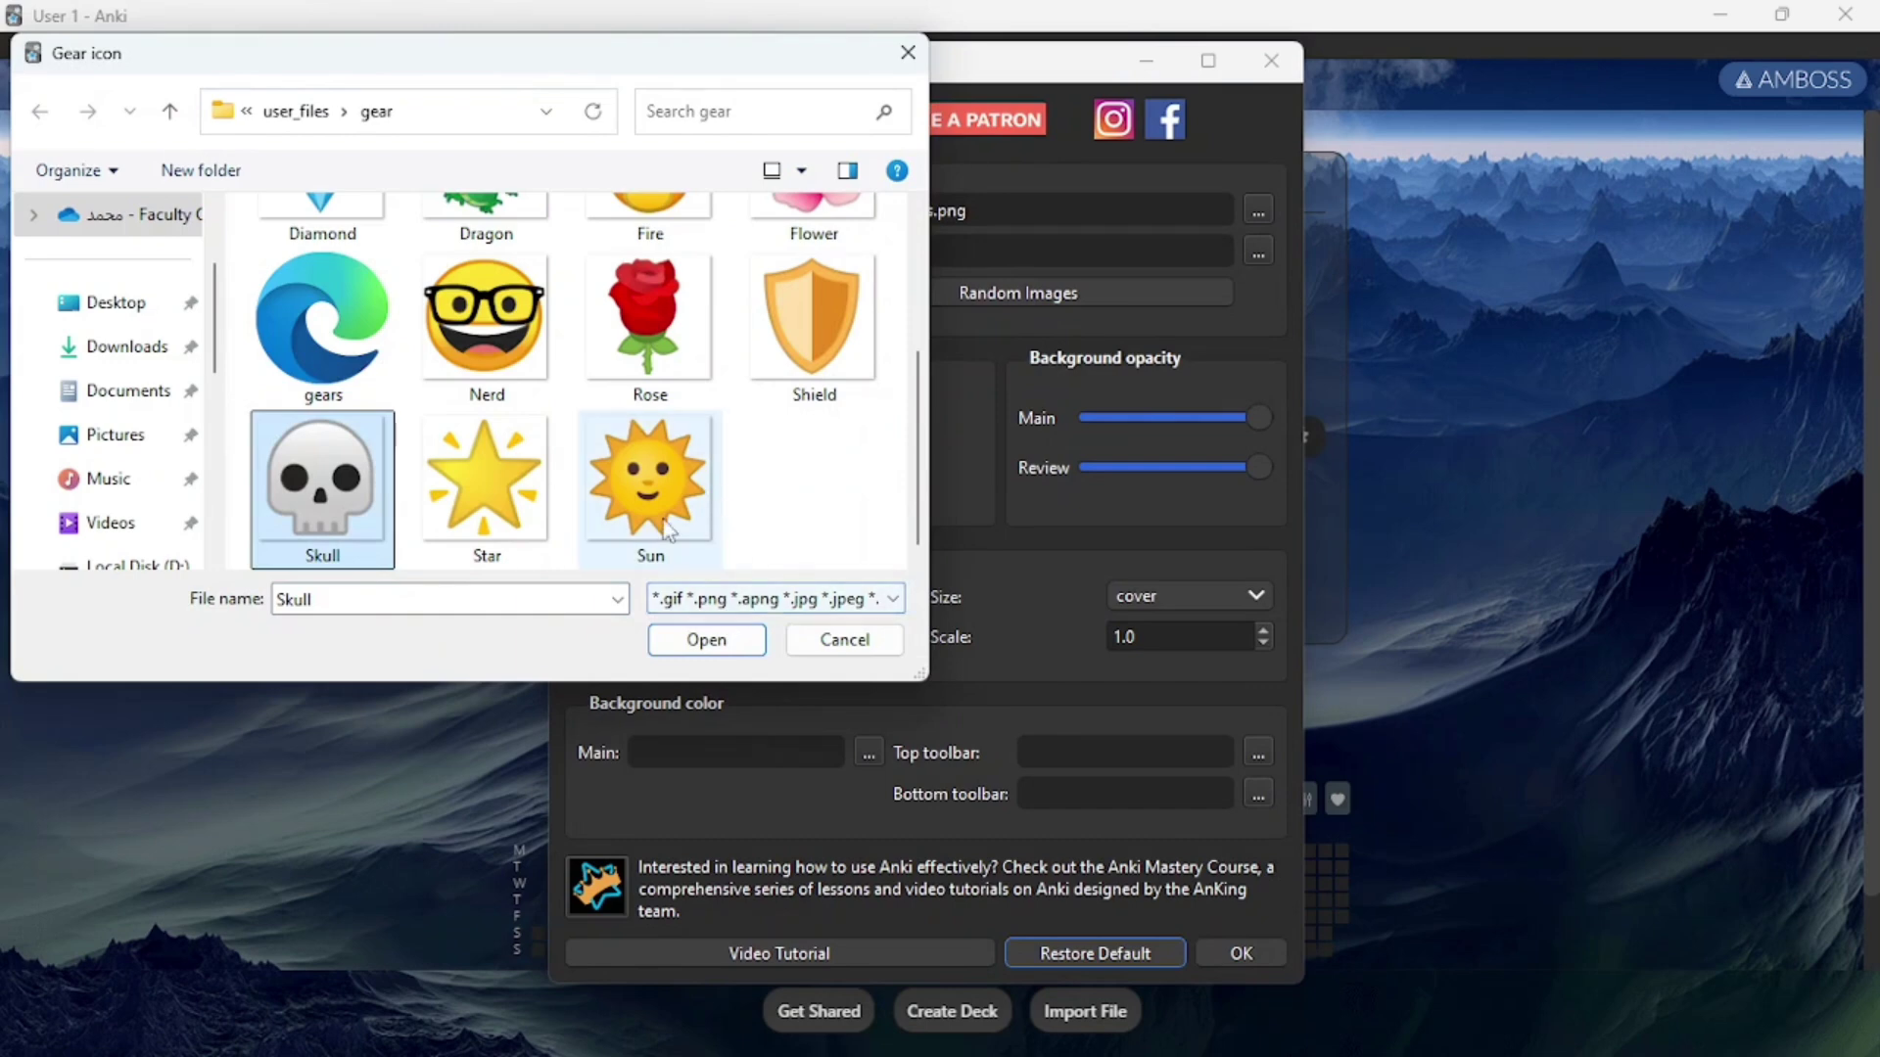
scroll(532, 392, "up", 1)
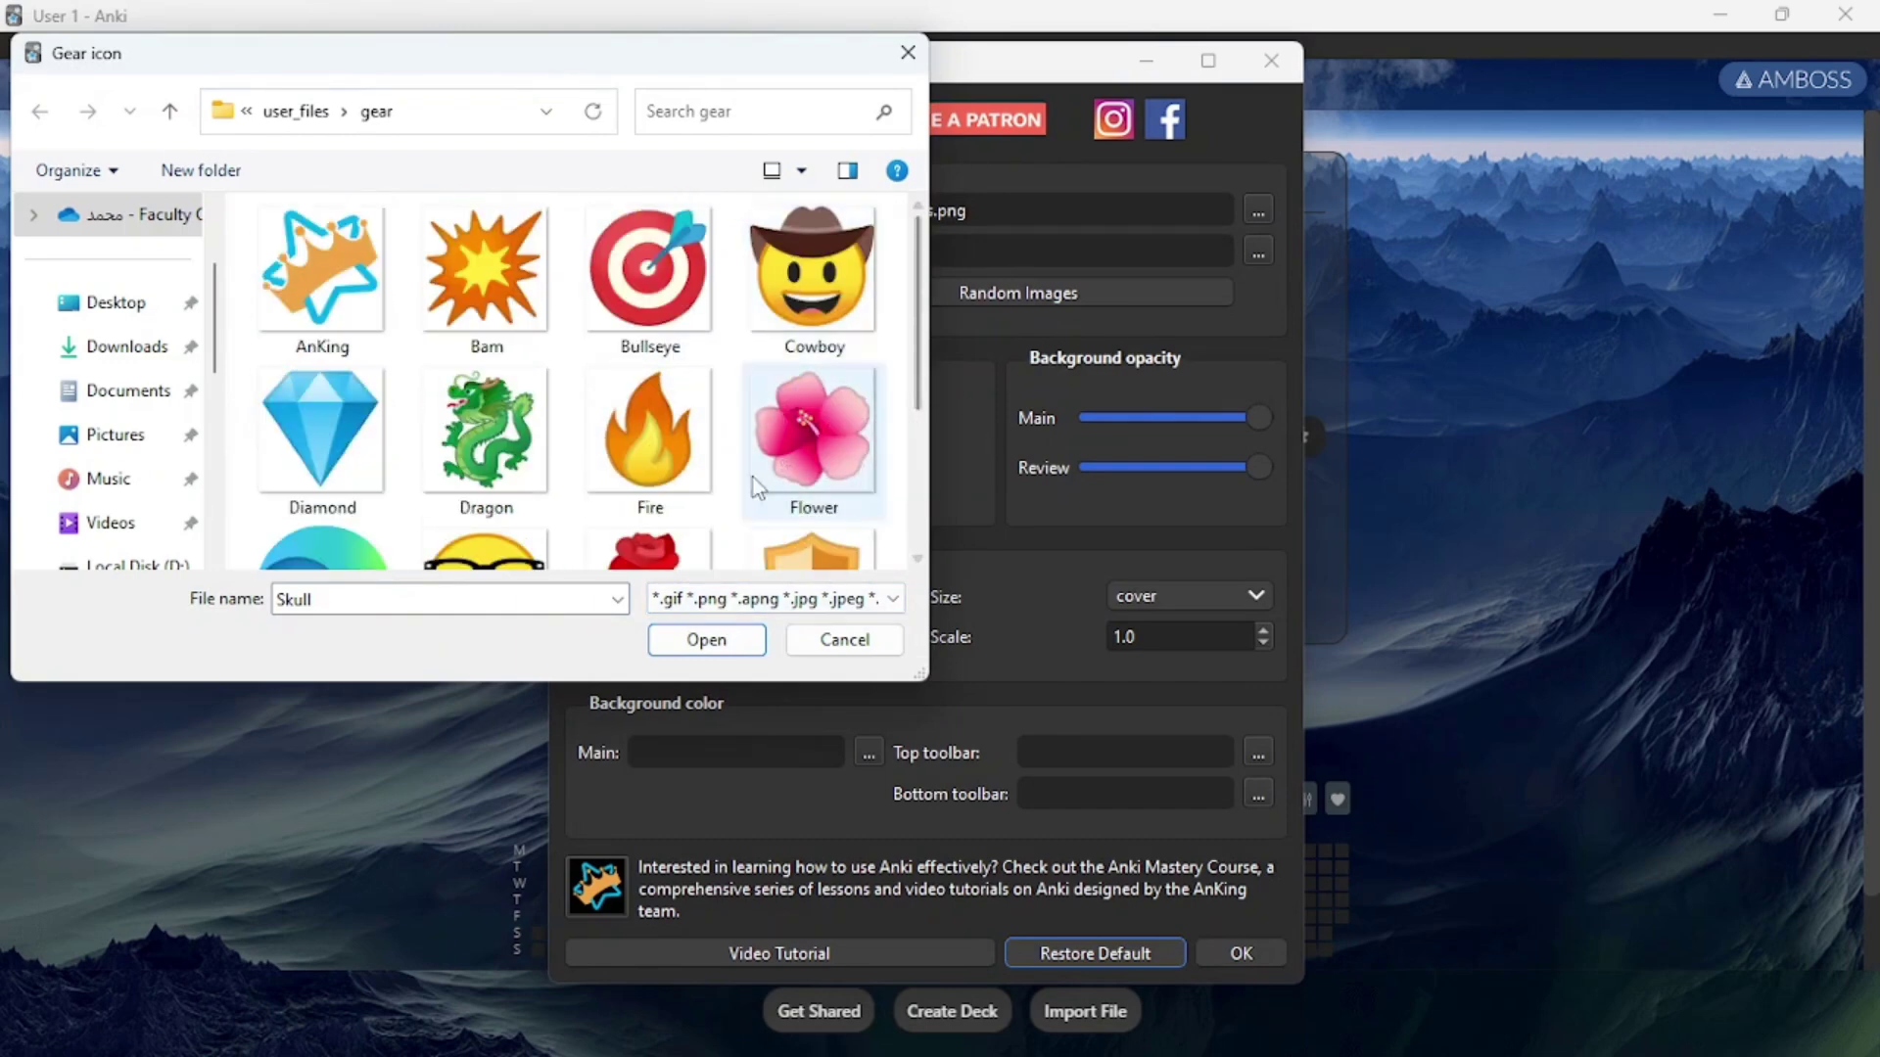
scroll(637, 537, "down", 1)
scroll(686, 536, "up", 1)
scroll(760, 536, "down", 1)
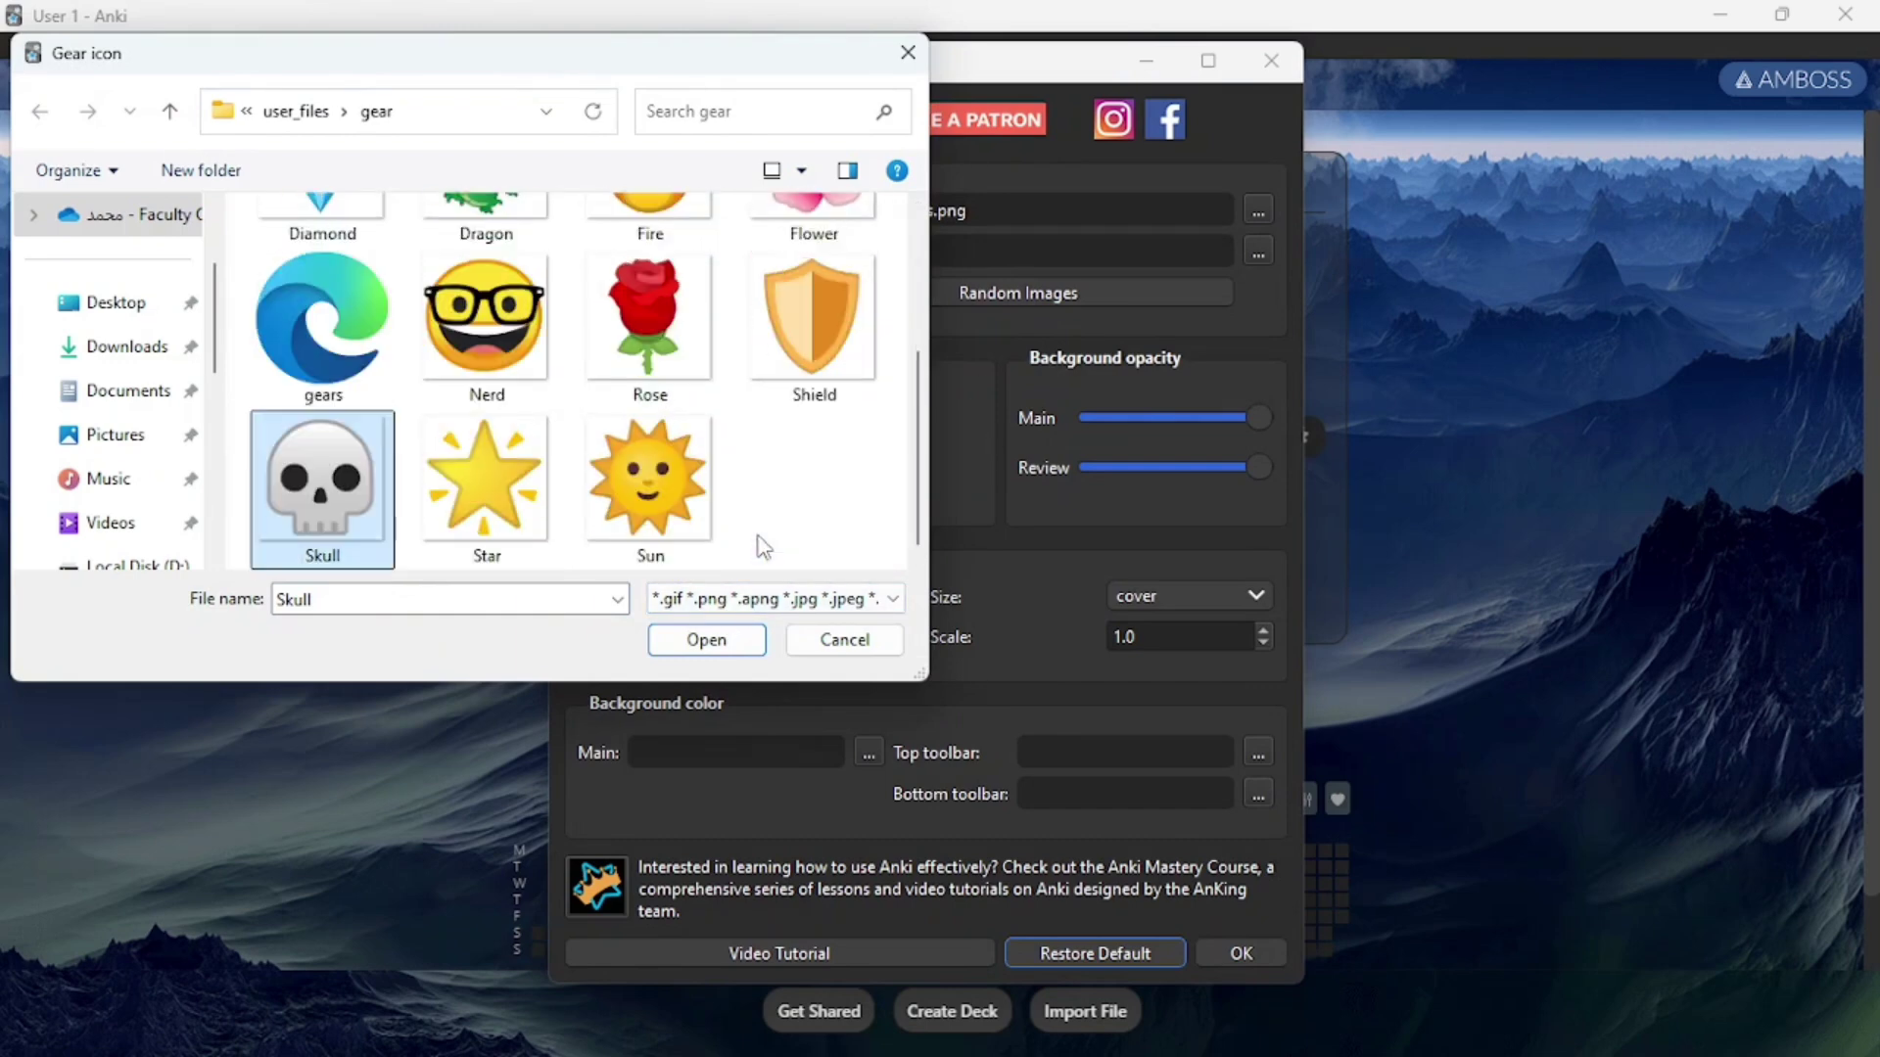
scroll(269, 266, "up", 2)
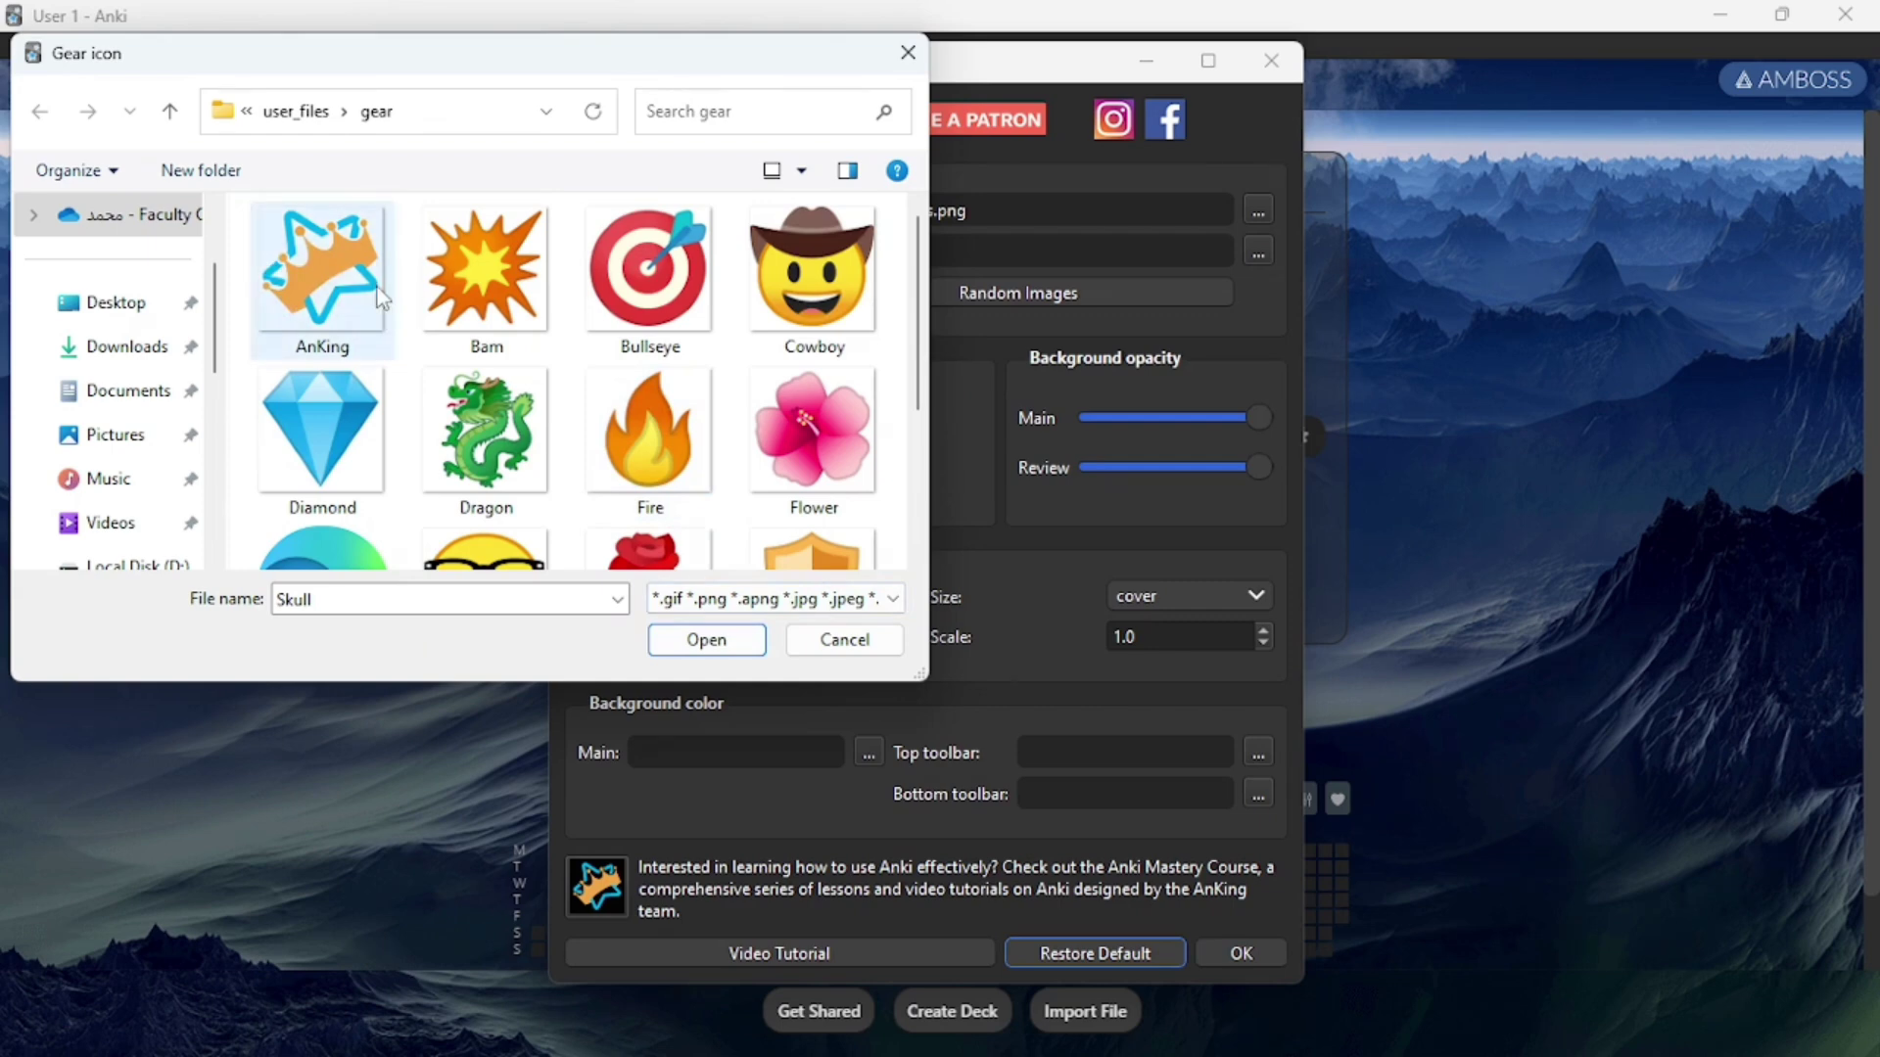
scroll(382, 299, "down", 2)
left_click(707, 639)
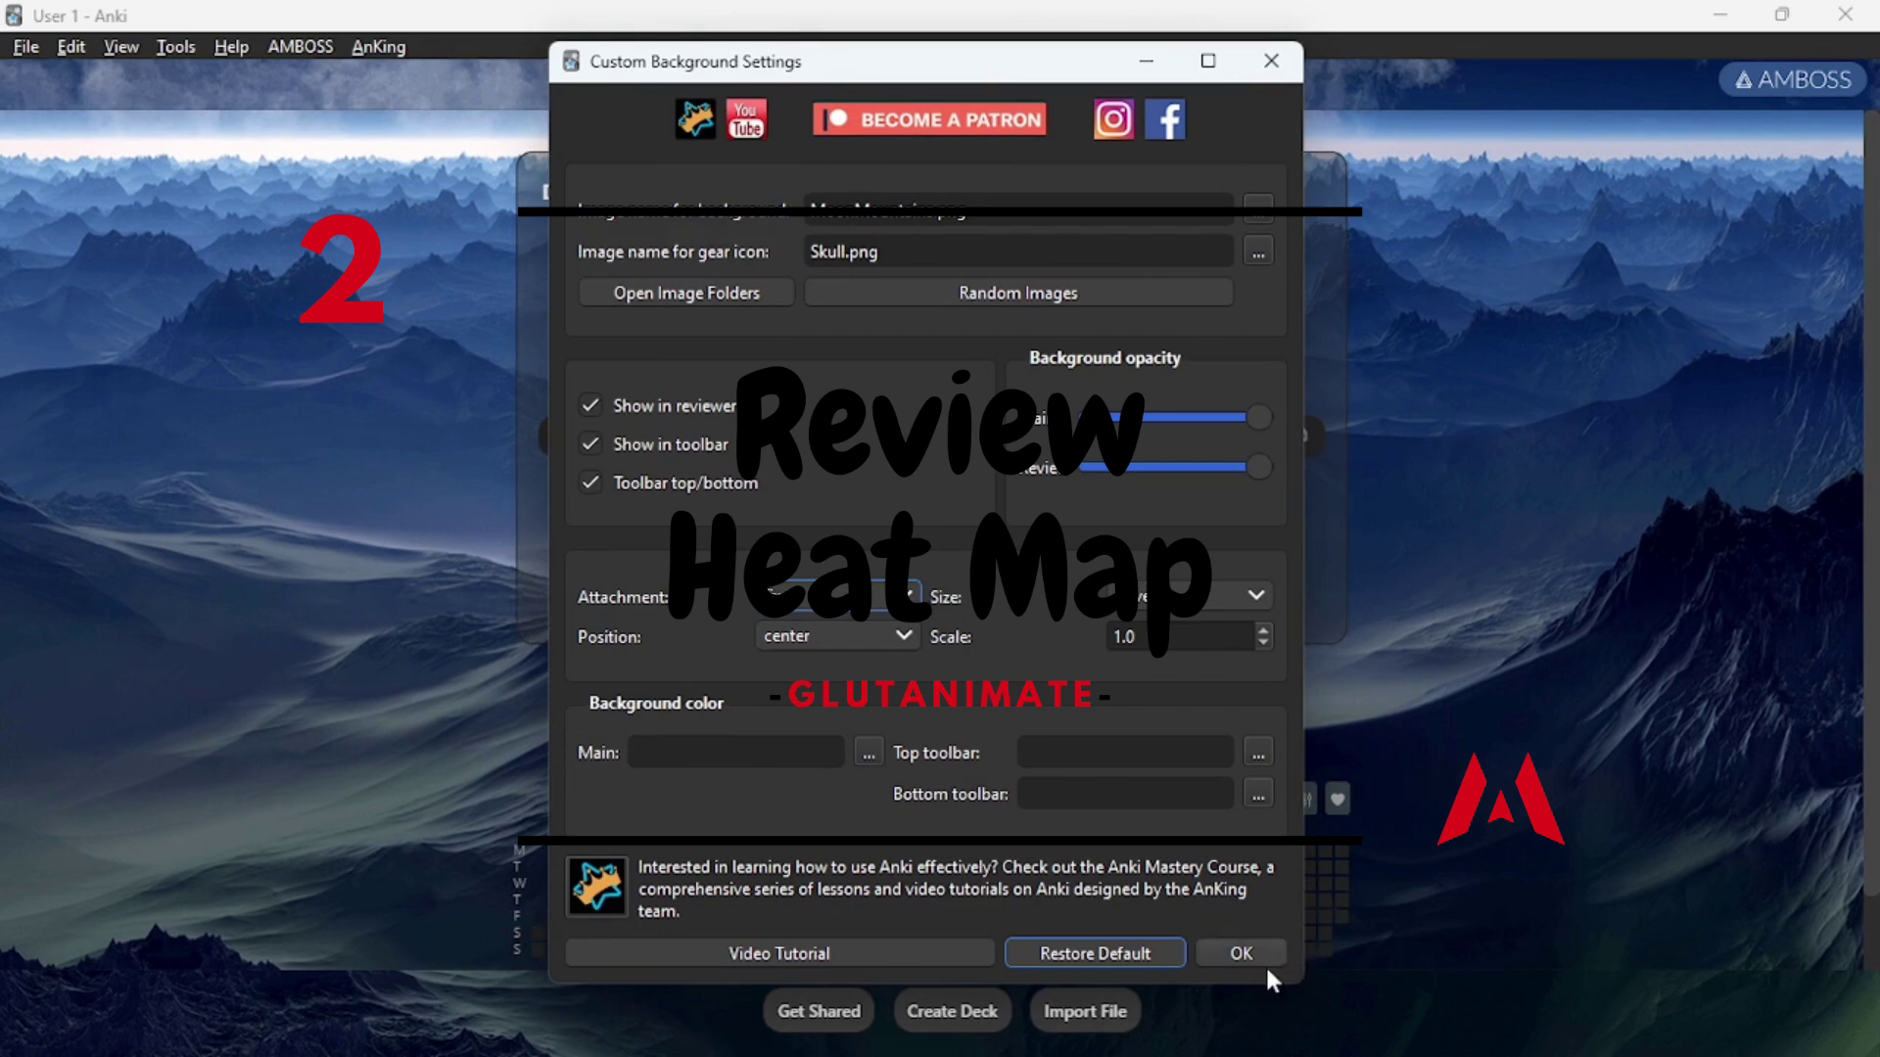
left_click(1241, 953)
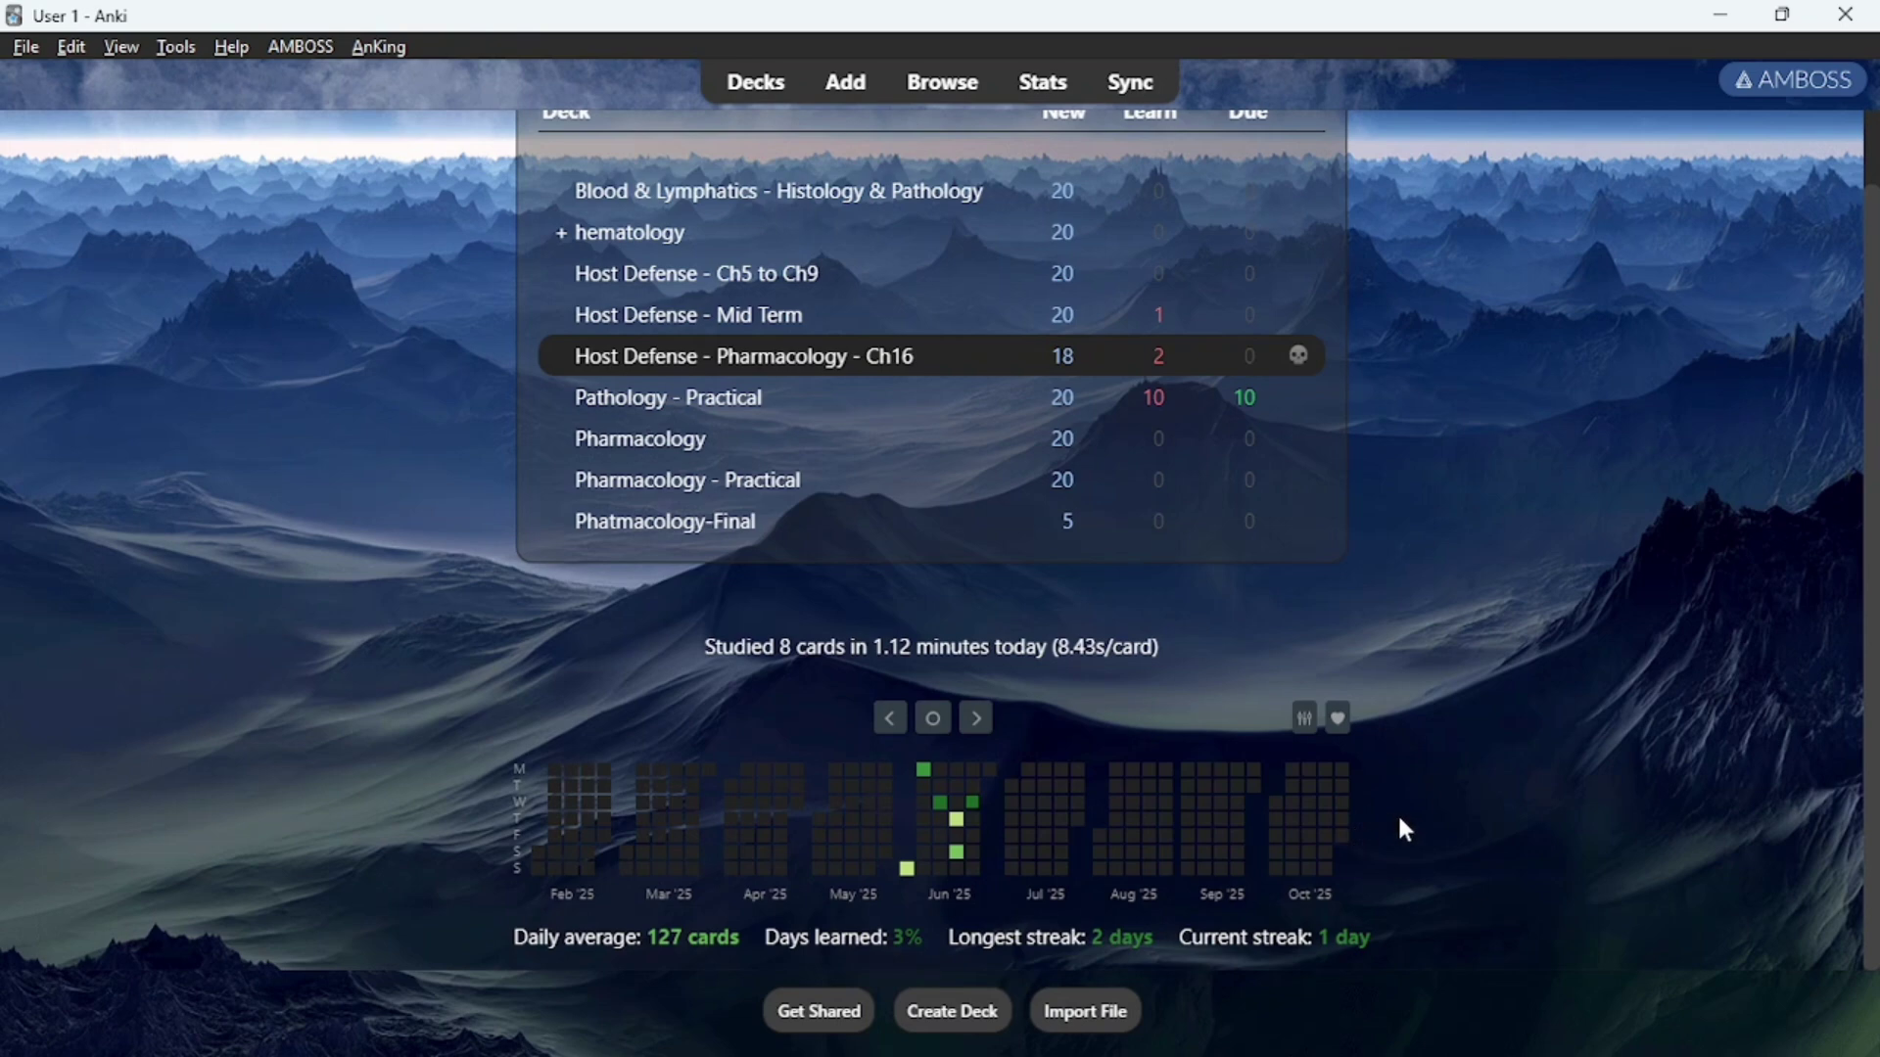
Switch to the browser and show the Review Heatmap add-on page on AnkiWeb
key("alt+Tab")
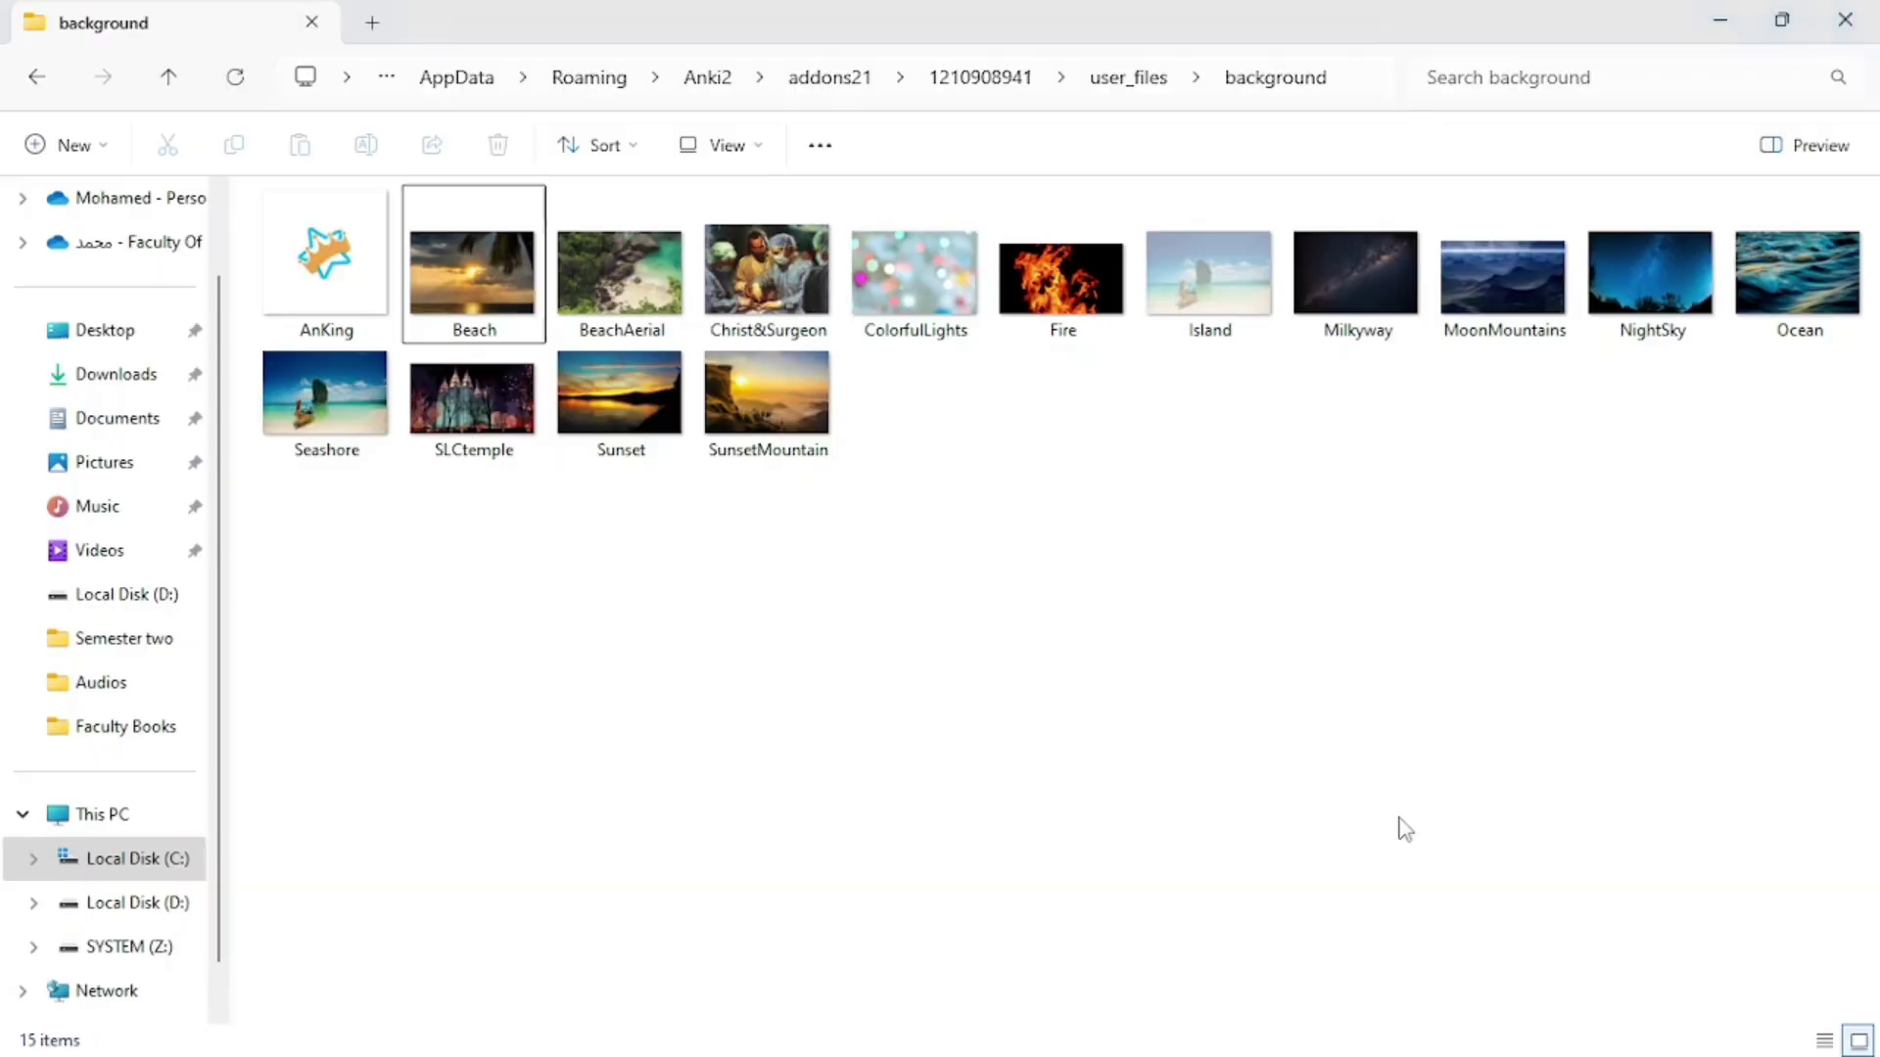
key("alt+Tab")
key("alt+Tab")
key("Tab")
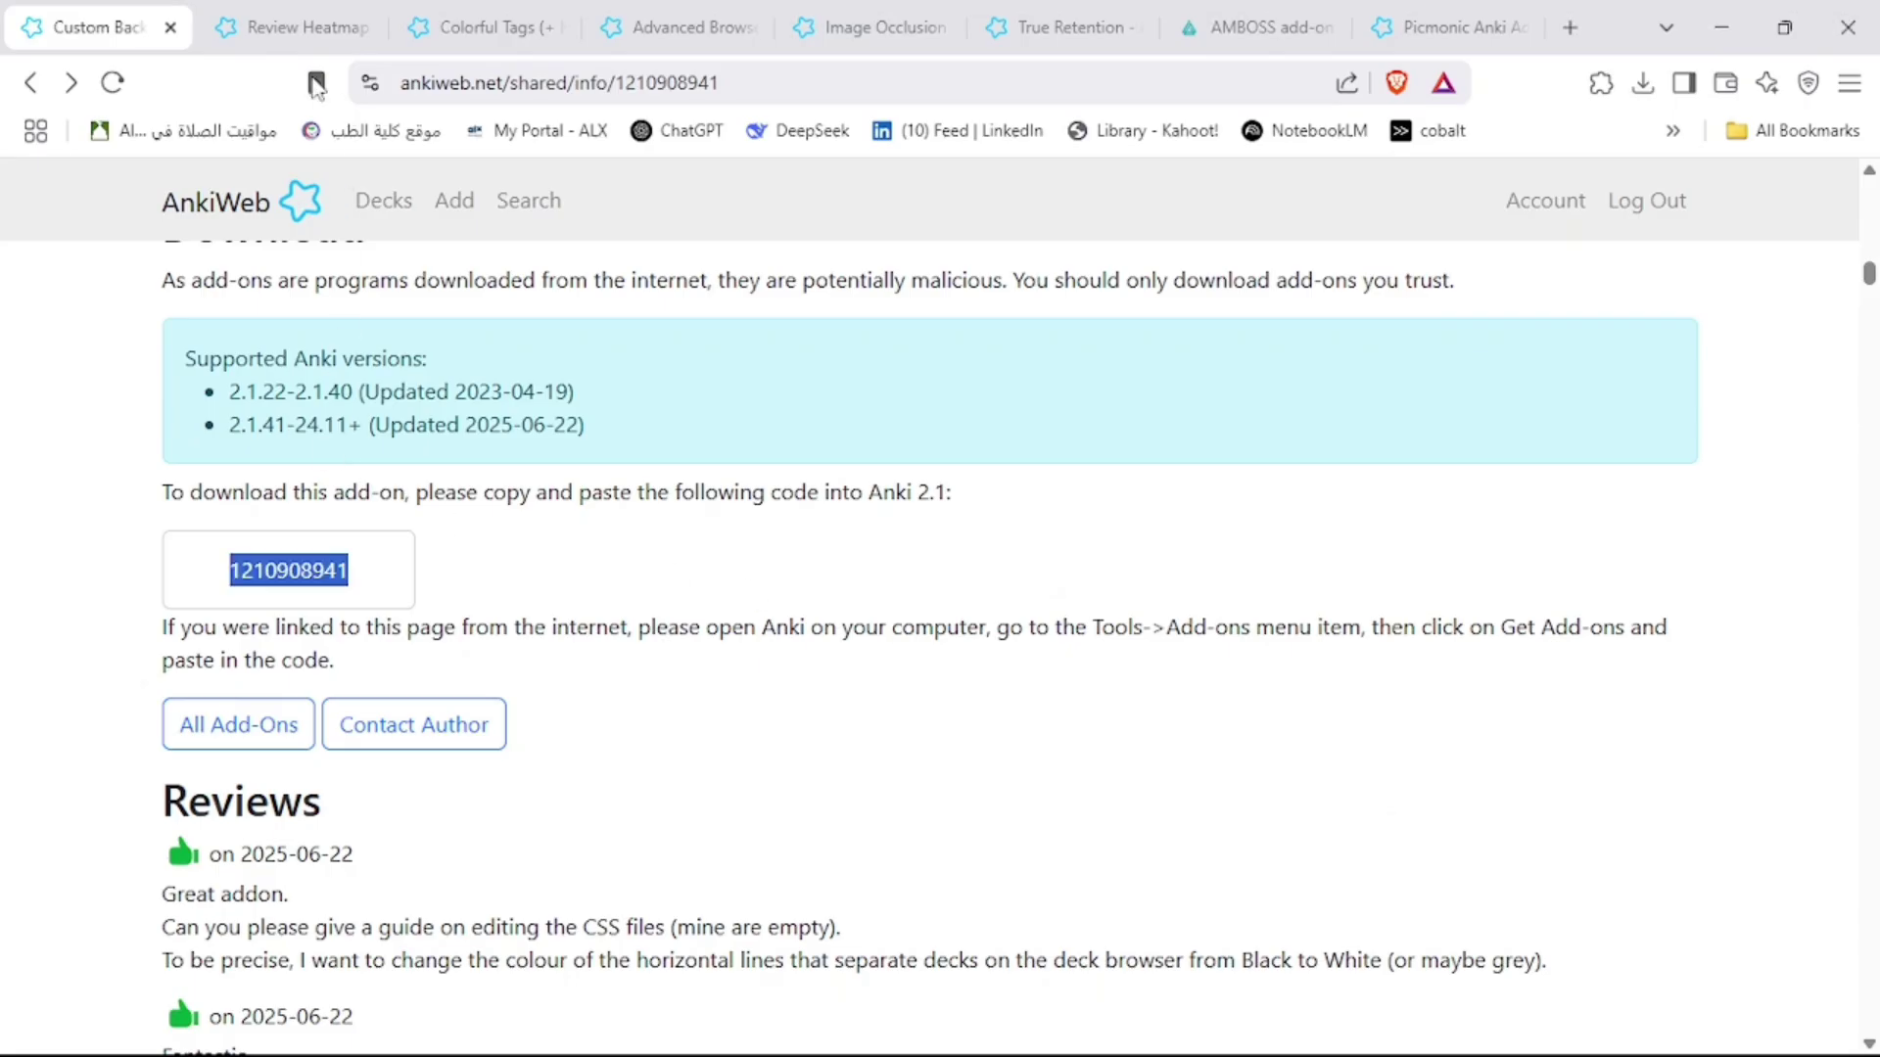
left_click(283, 26)
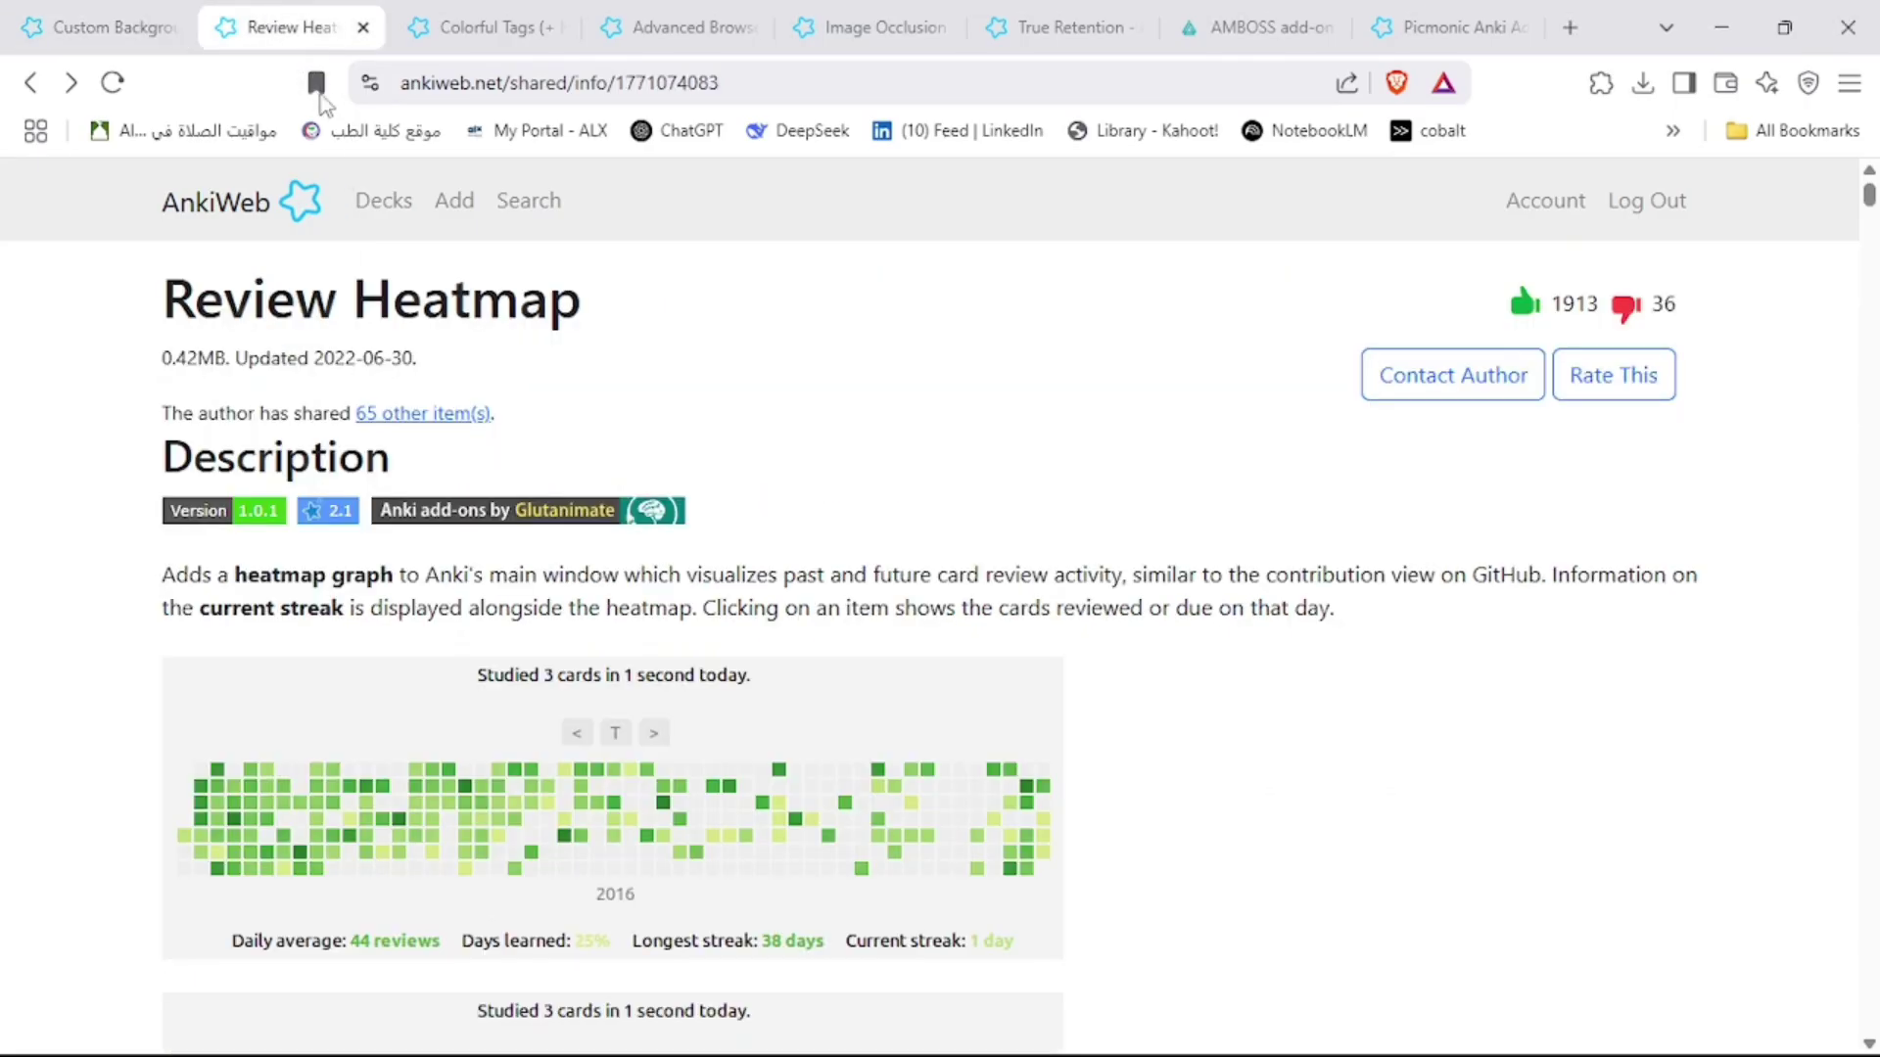
Look through the Review Heatmap description, changelog and usage sections, follow the first tutorial video link and return to the page
scroll(568, 308, "down", 12)
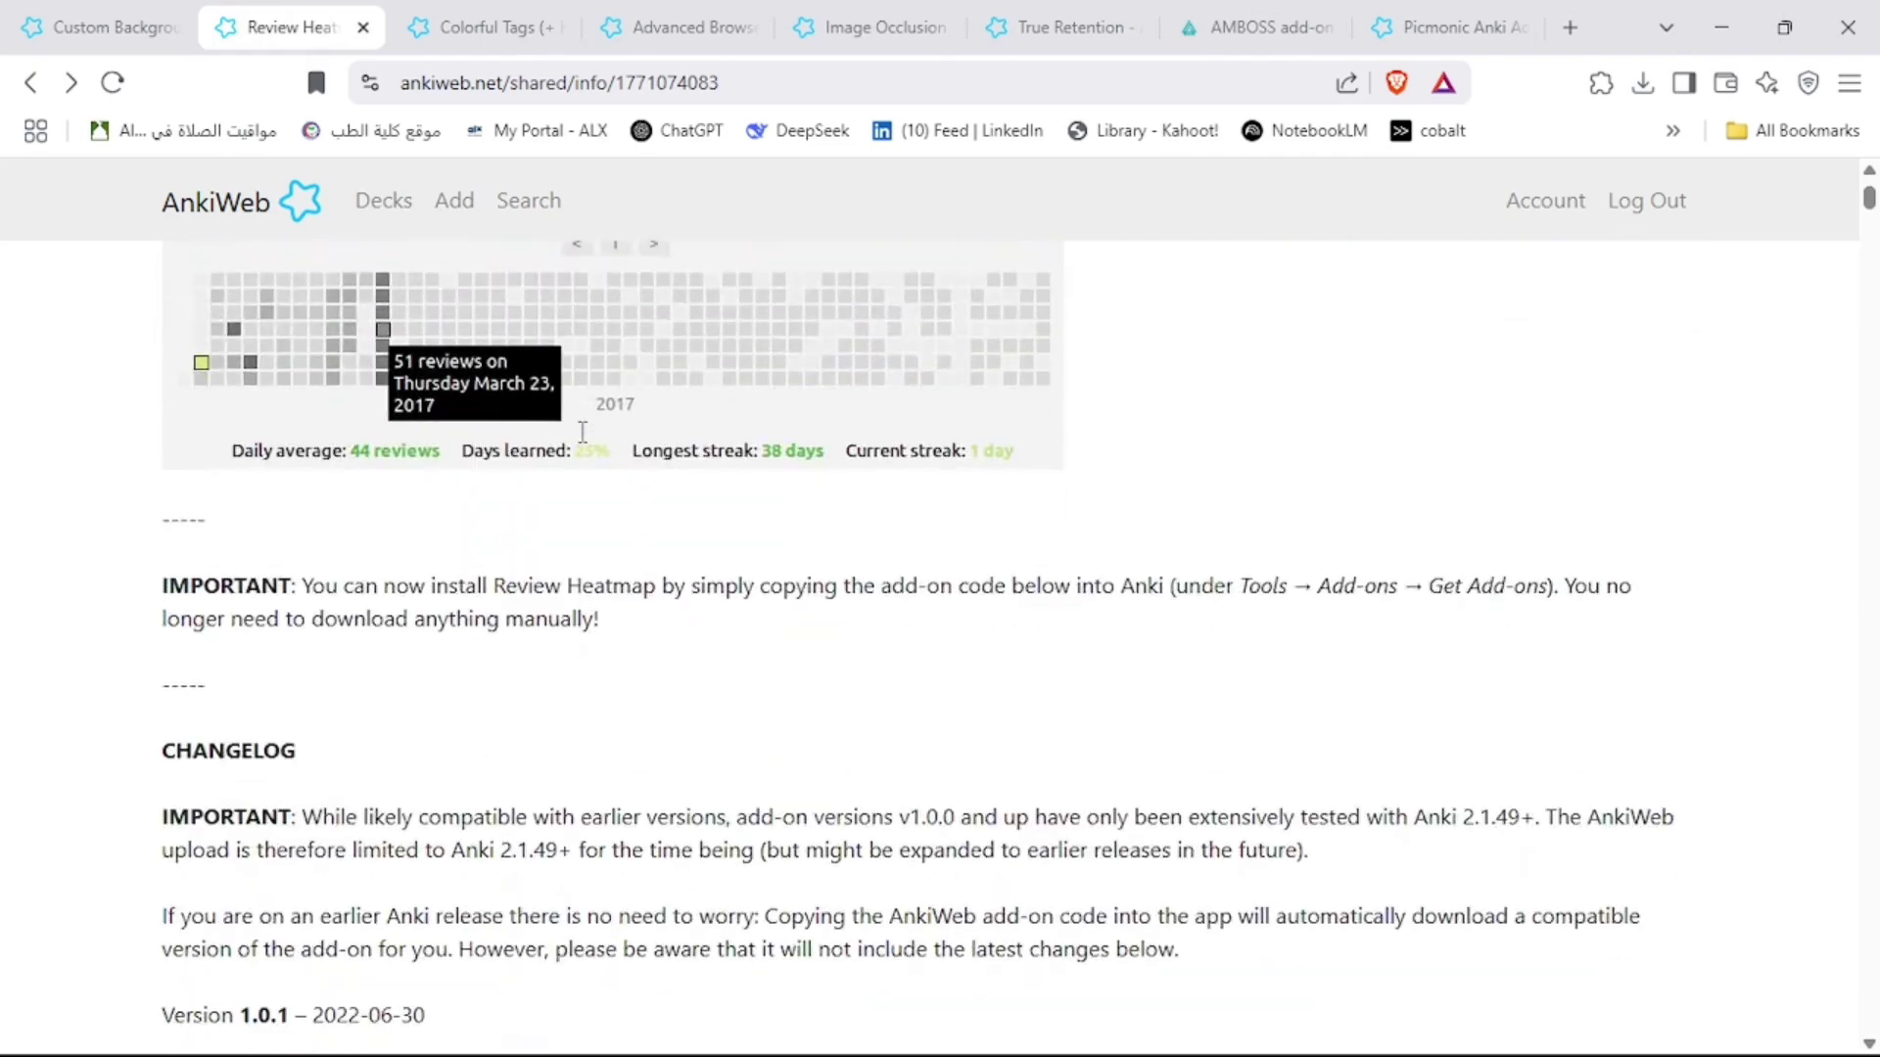
scroll(571, 486, "up", 8)
scroll(571, 487, "up", 2)
scroll(586, 533, "down", 12)
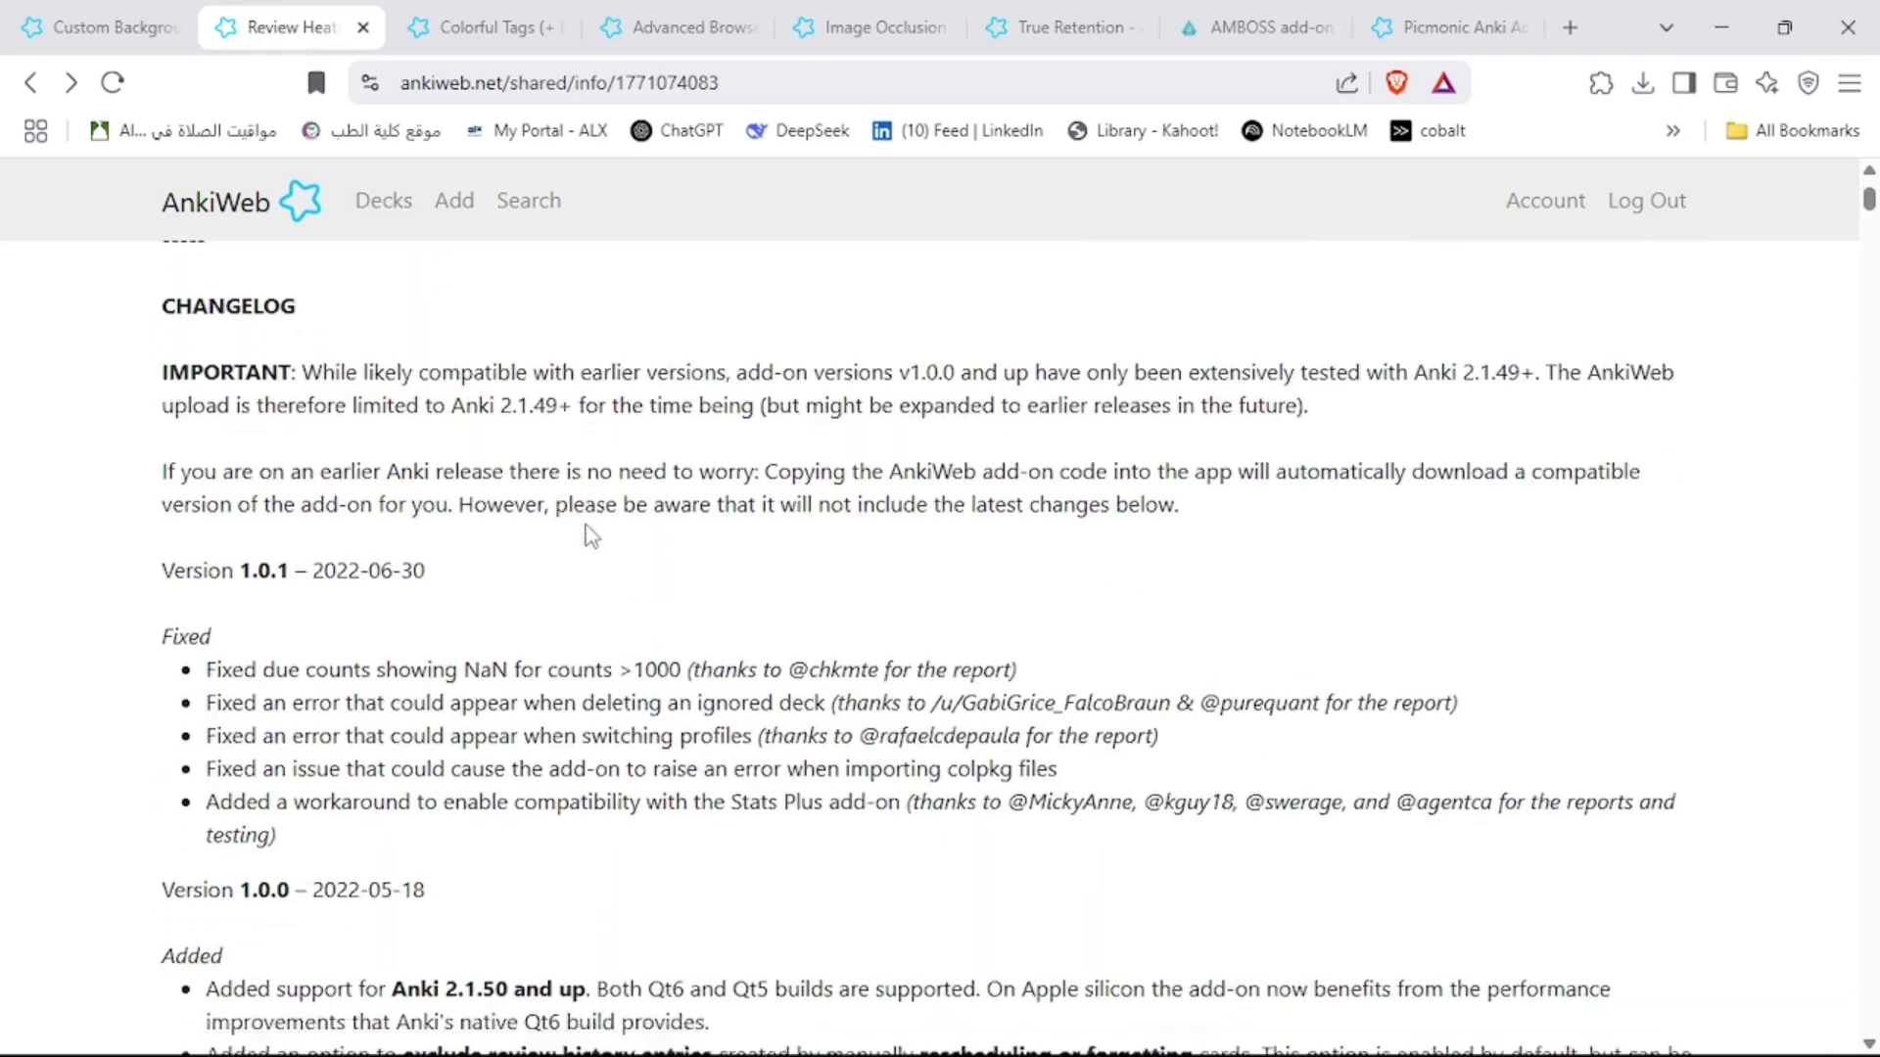
scroll(600, 449, "up", 10)
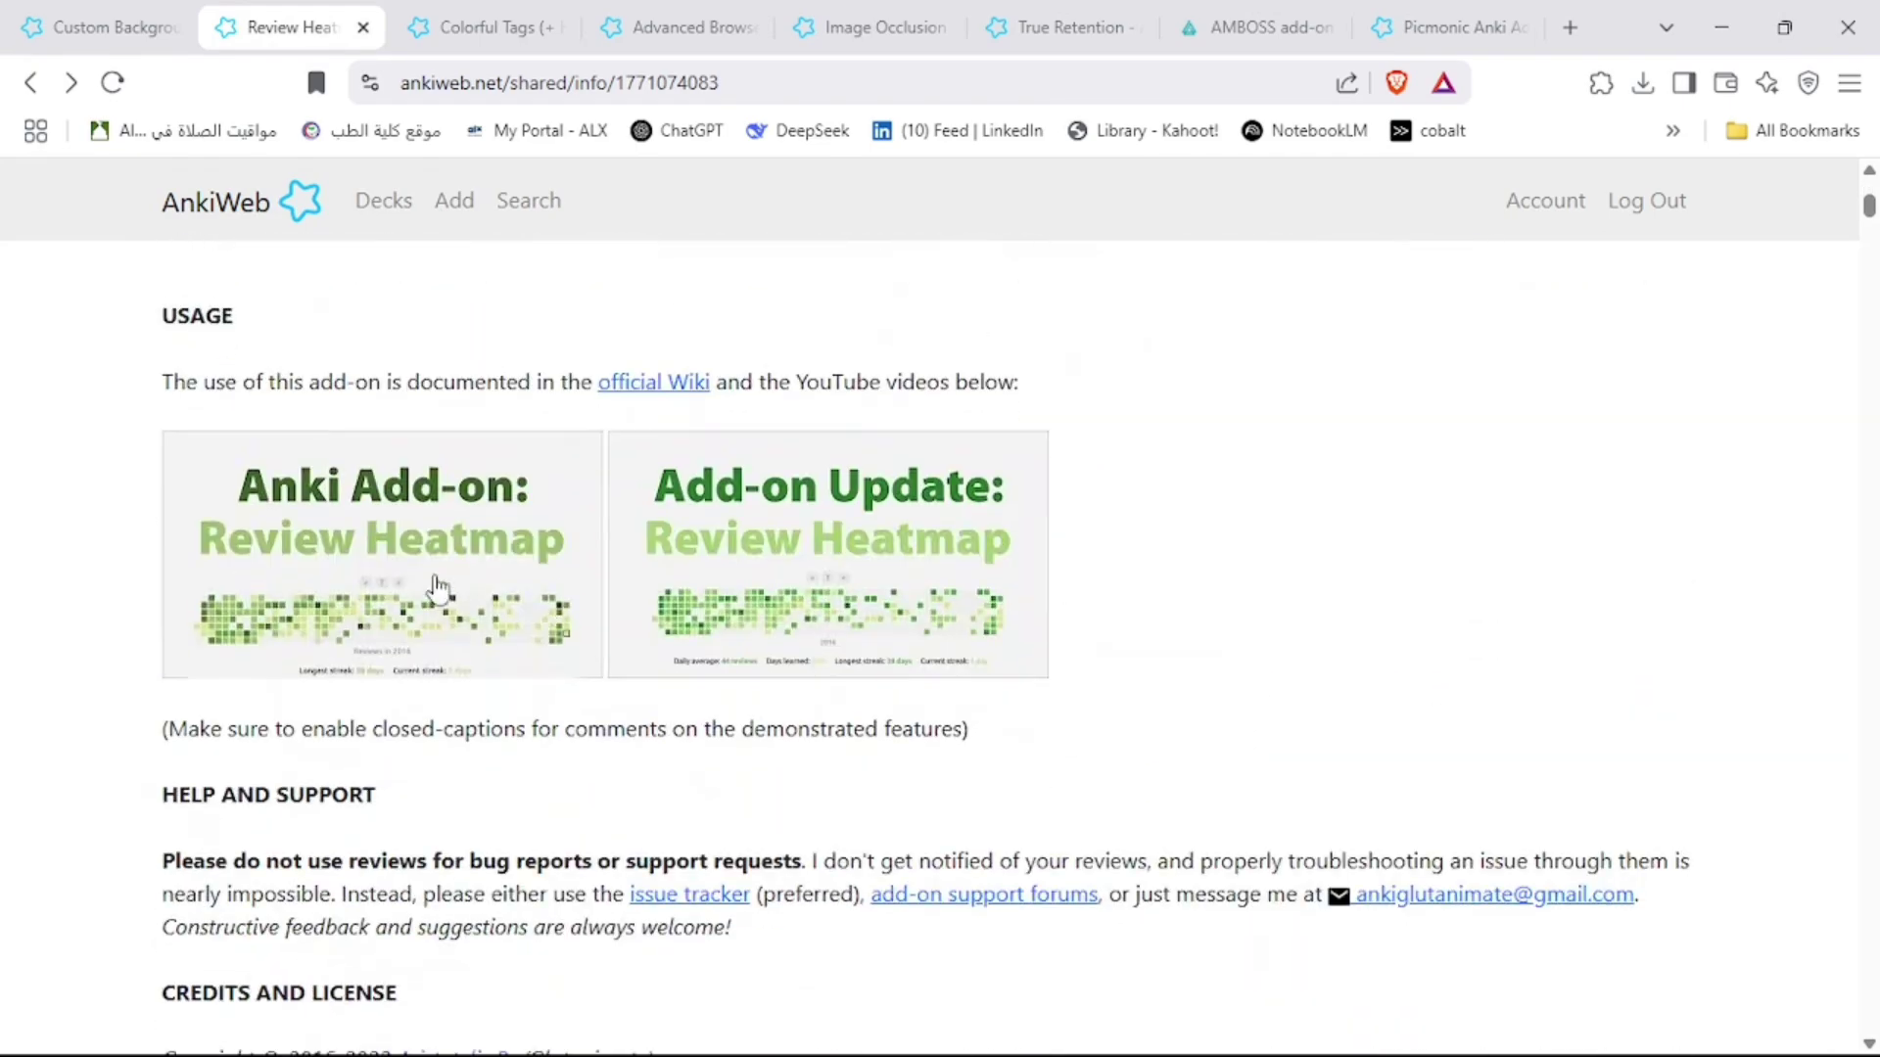
left_click(428, 602)
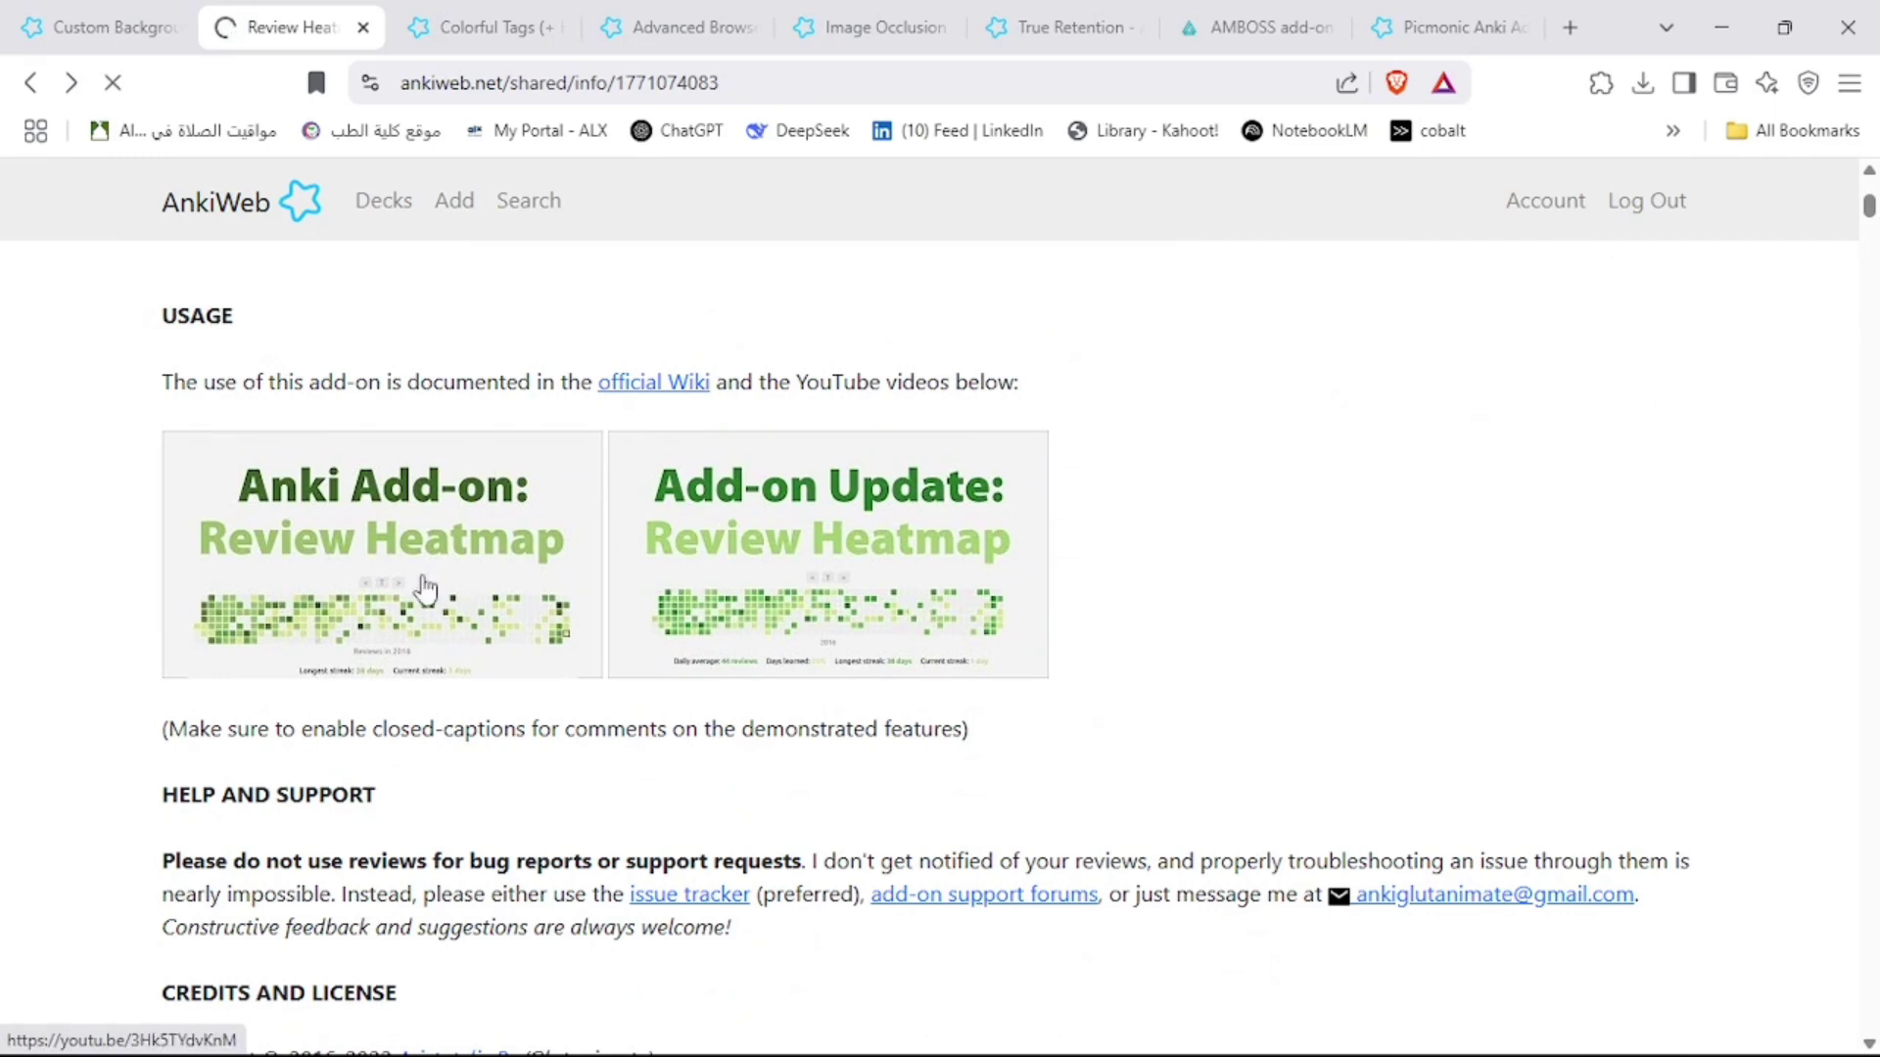
left_click(31, 82)
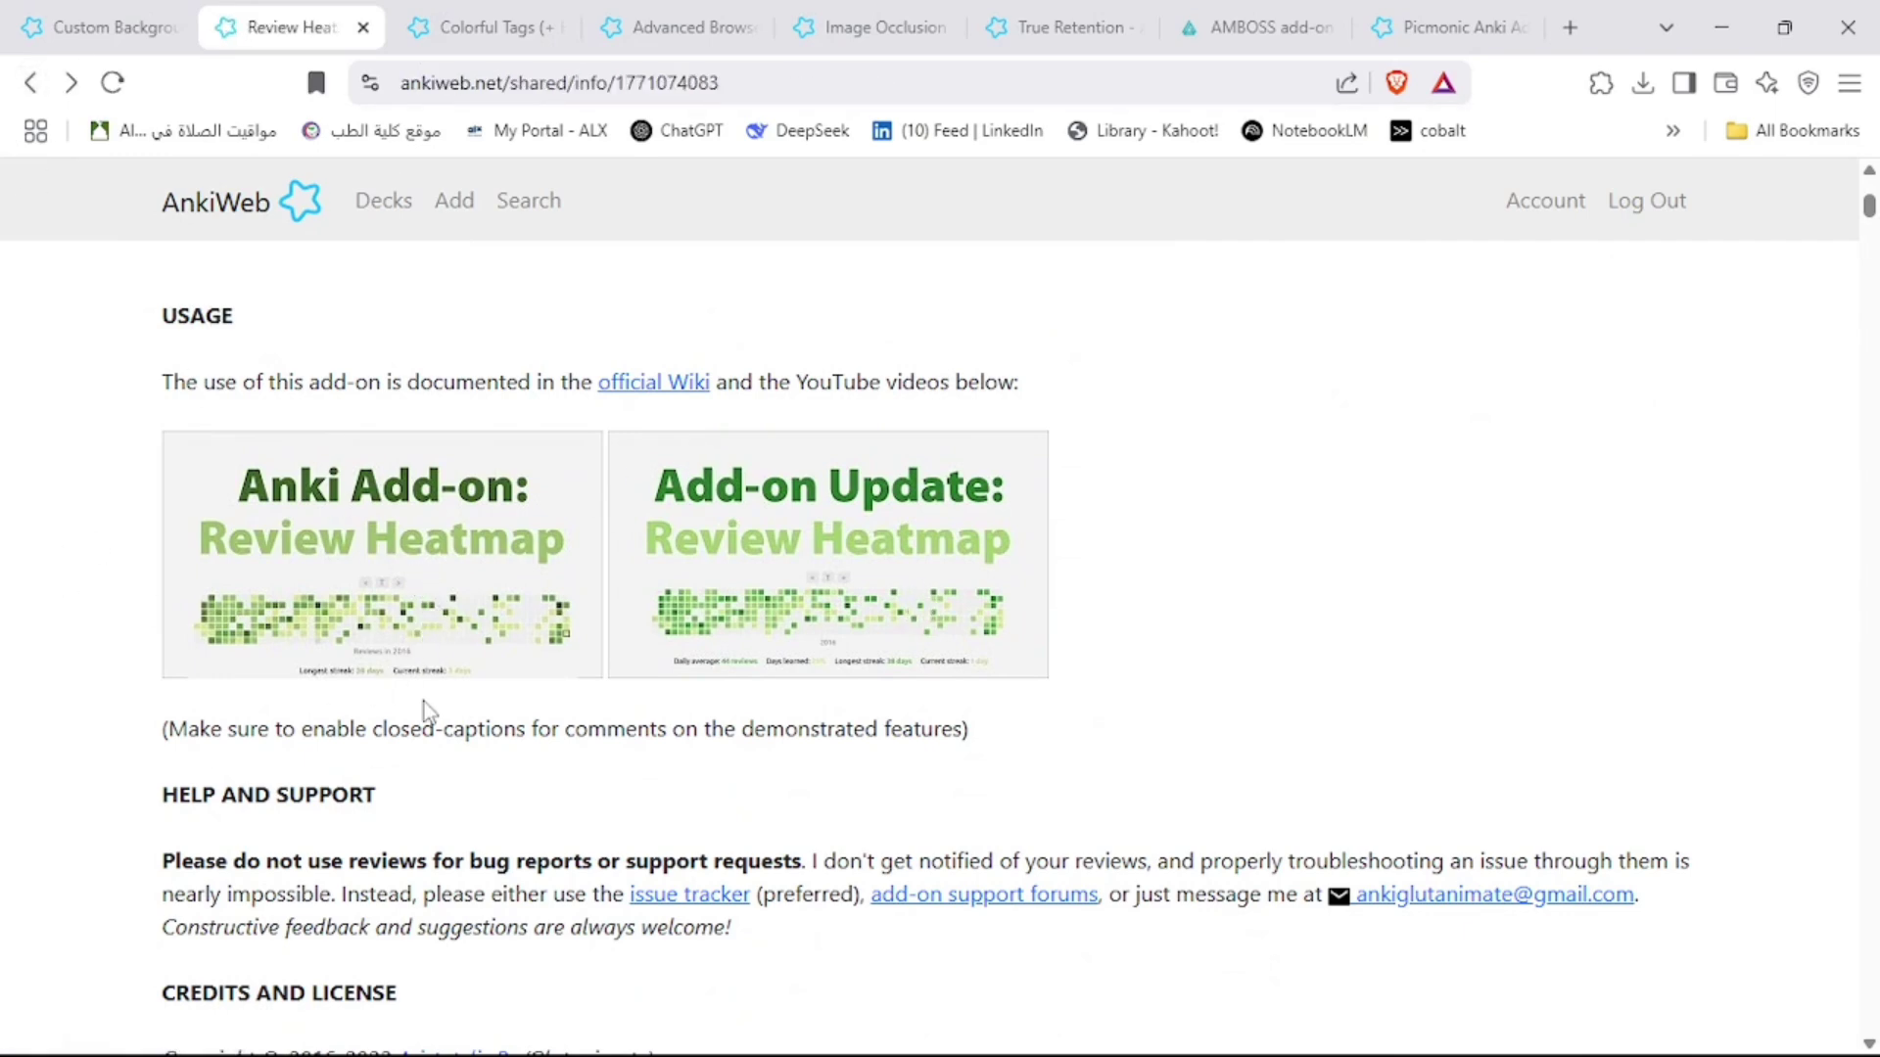
scroll(428, 710, "down", 15)
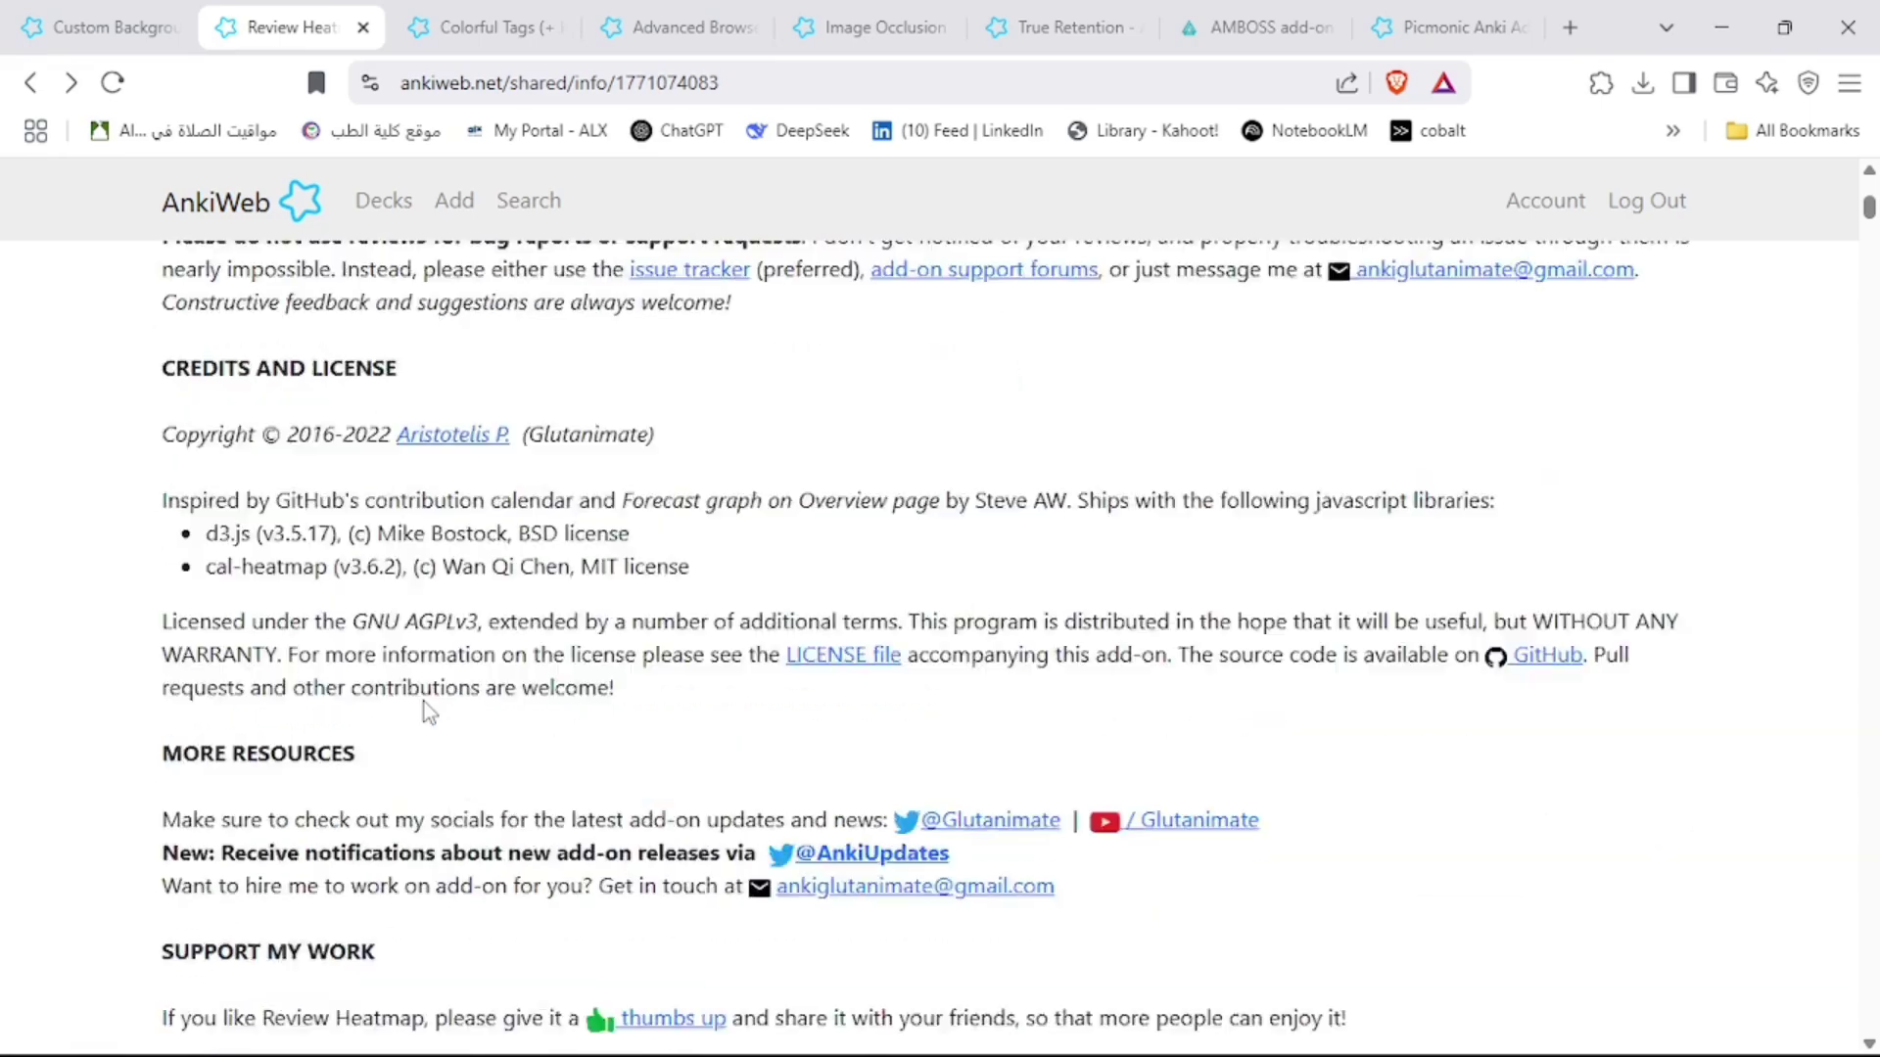
scroll(479, 806, "down", 3)
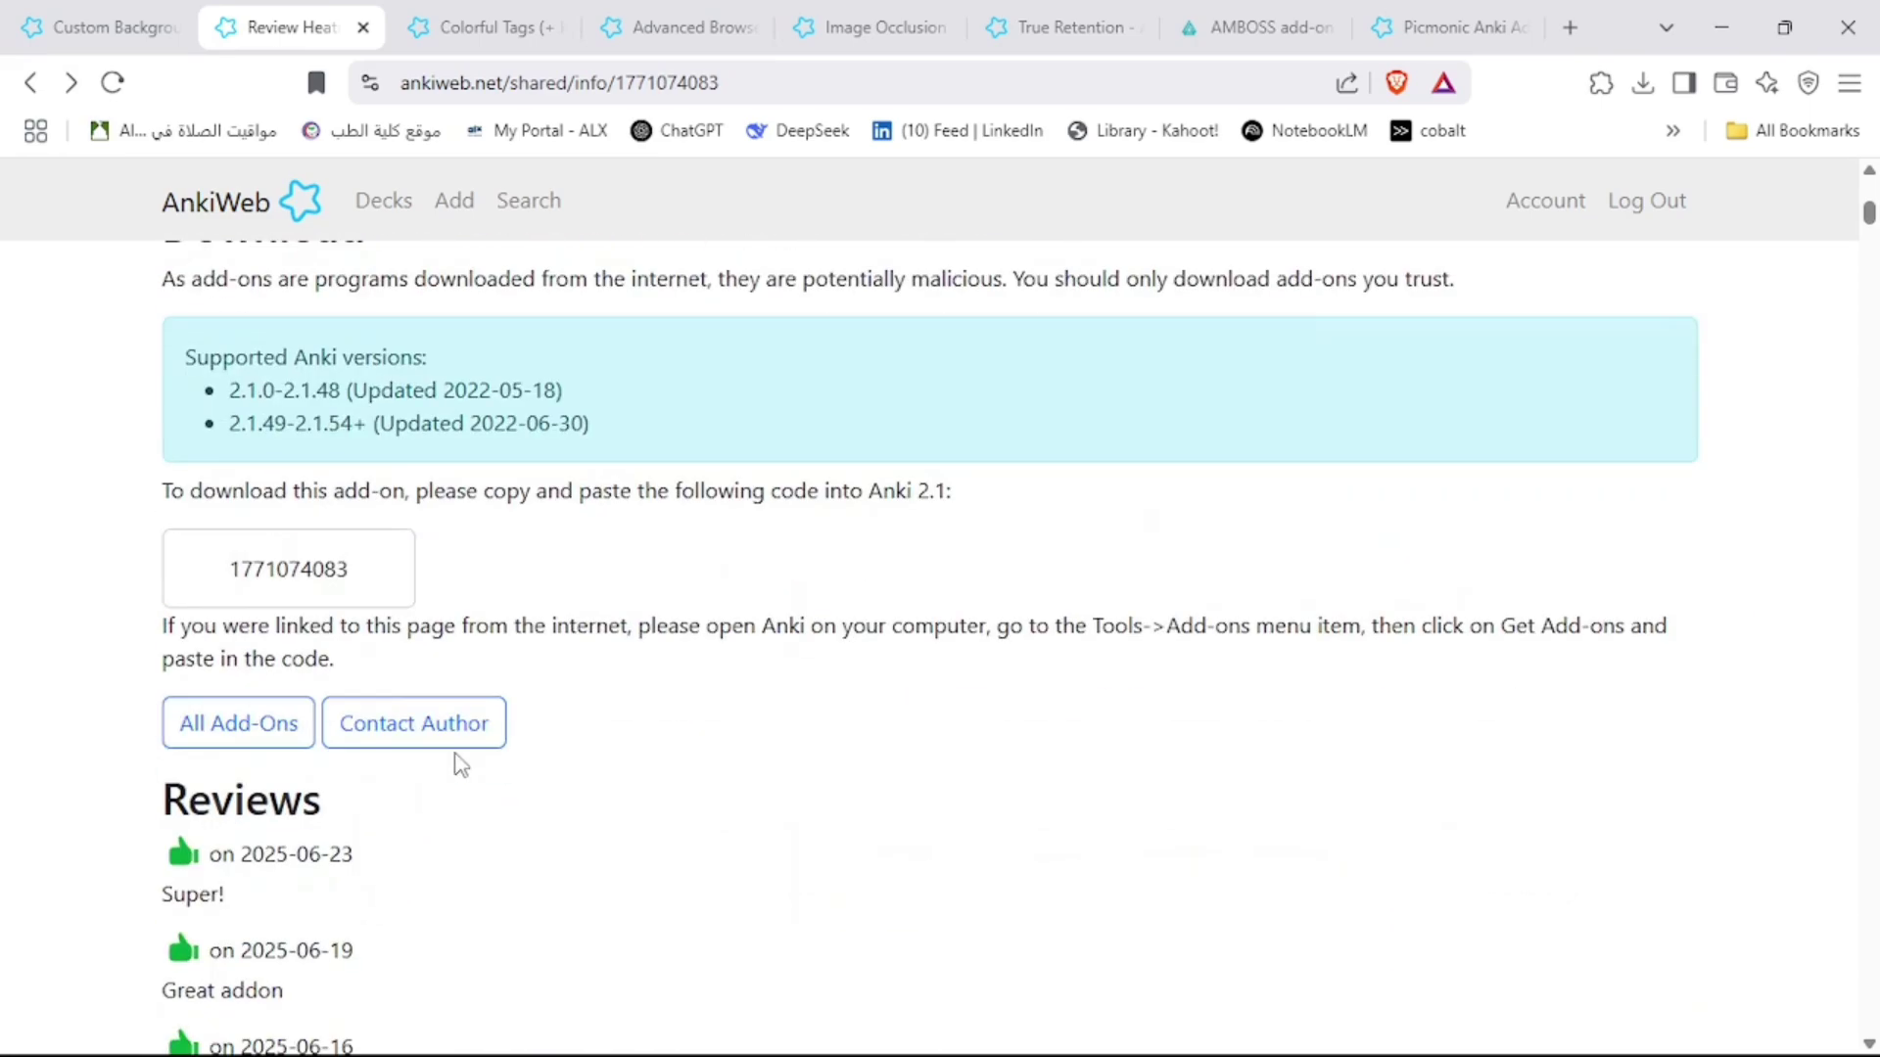
double_click(284, 572)
key("ctrl+c")
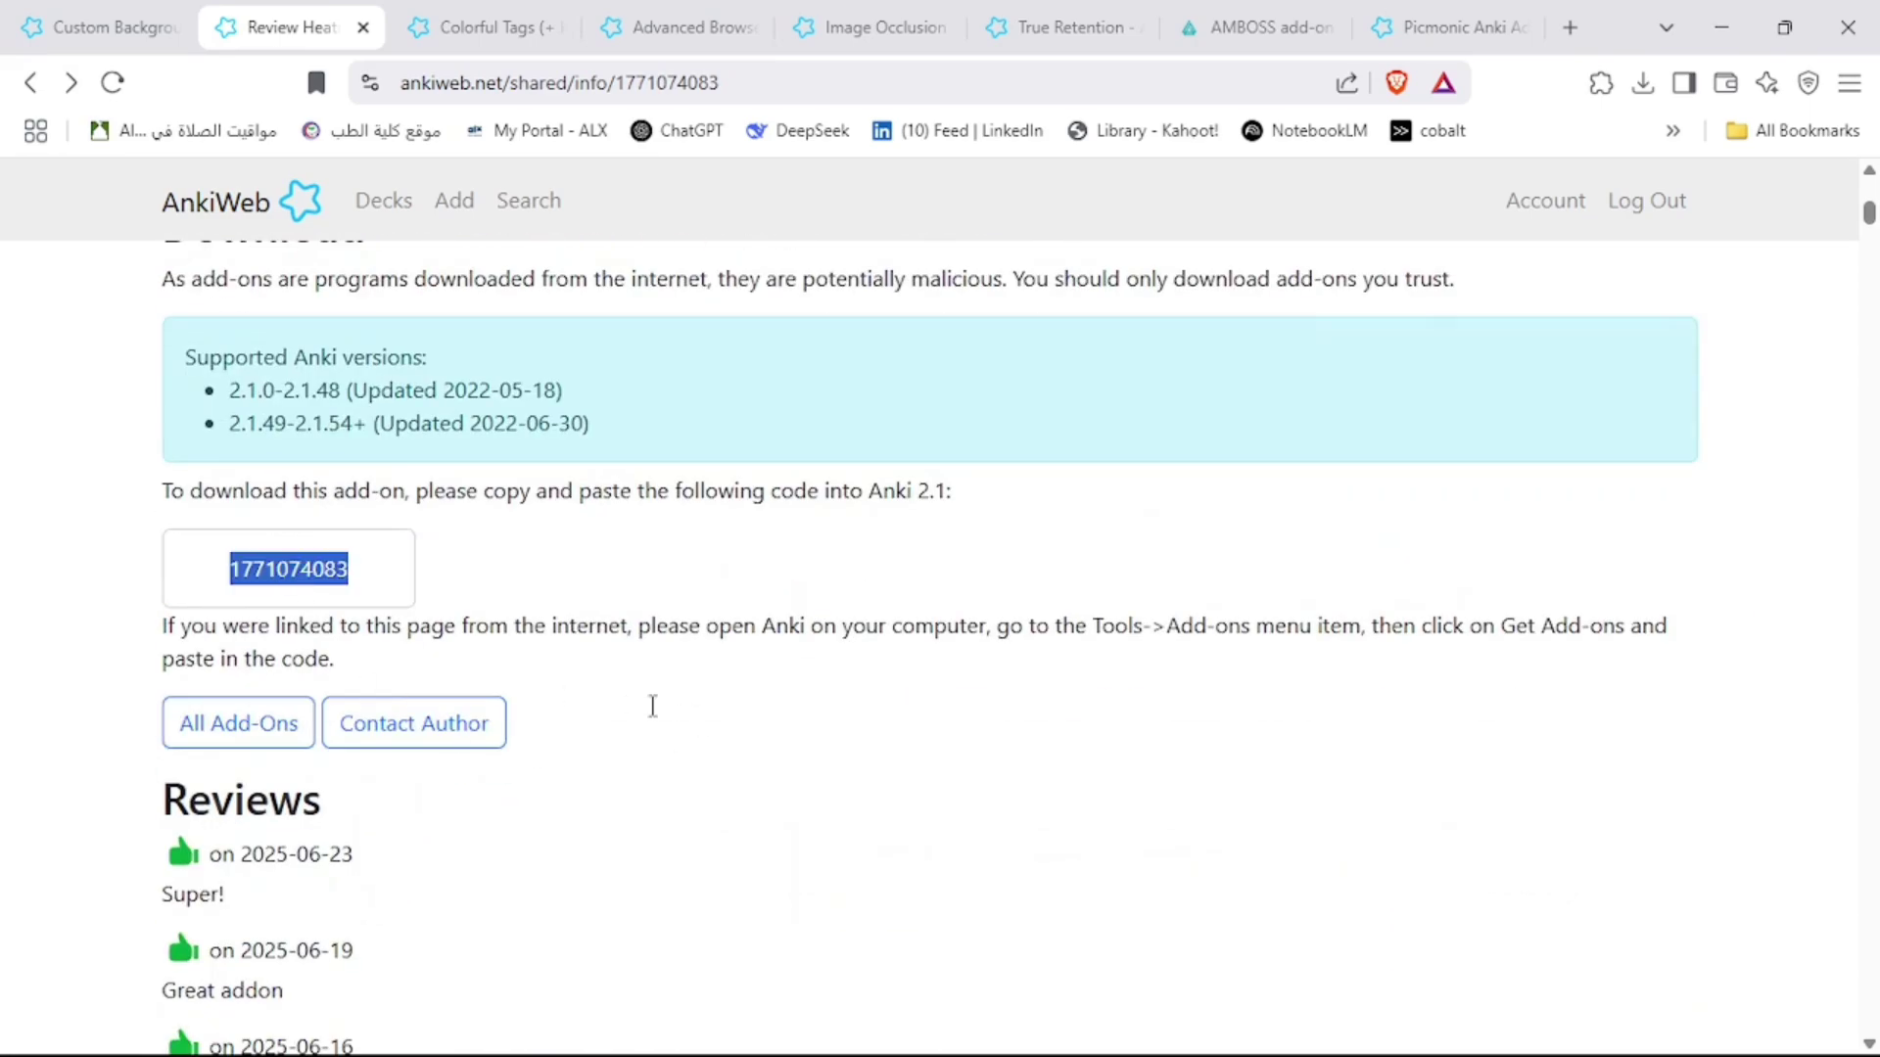
key("alt+Tab")
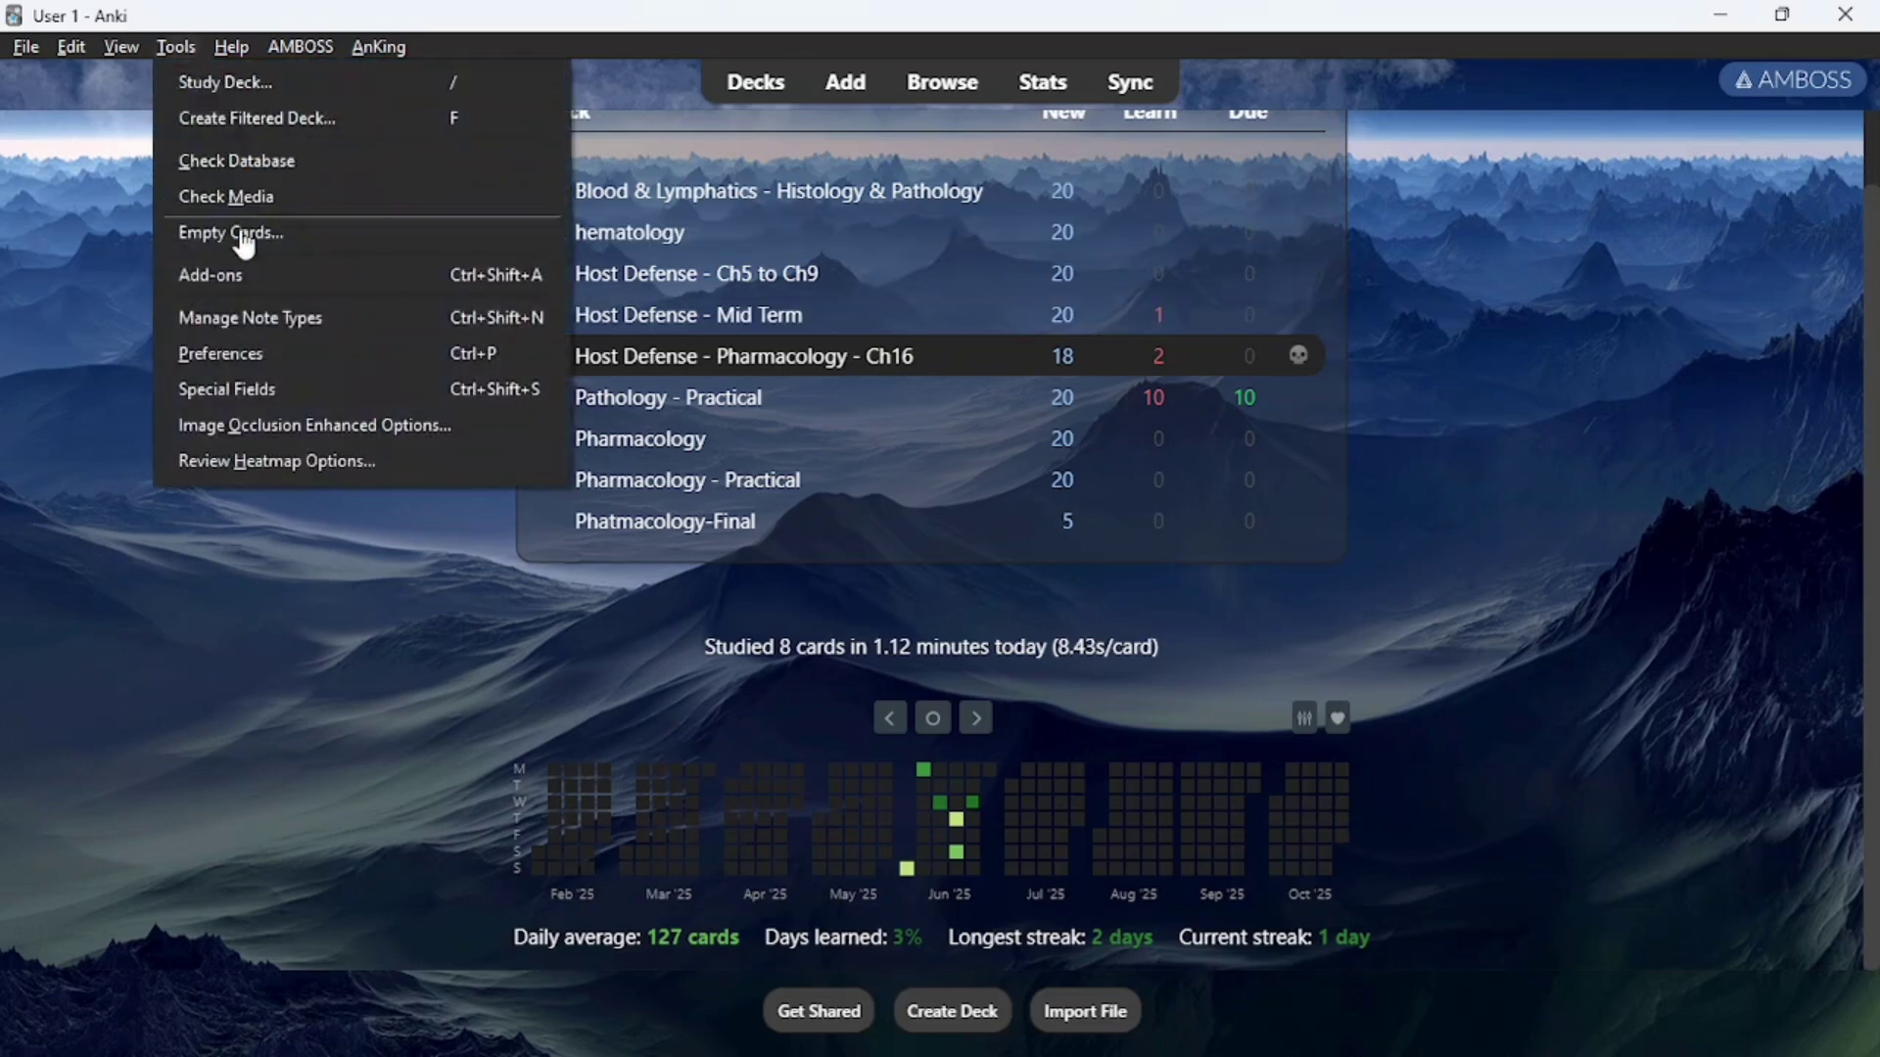
left_click(233, 274)
left_click(1400, 80)
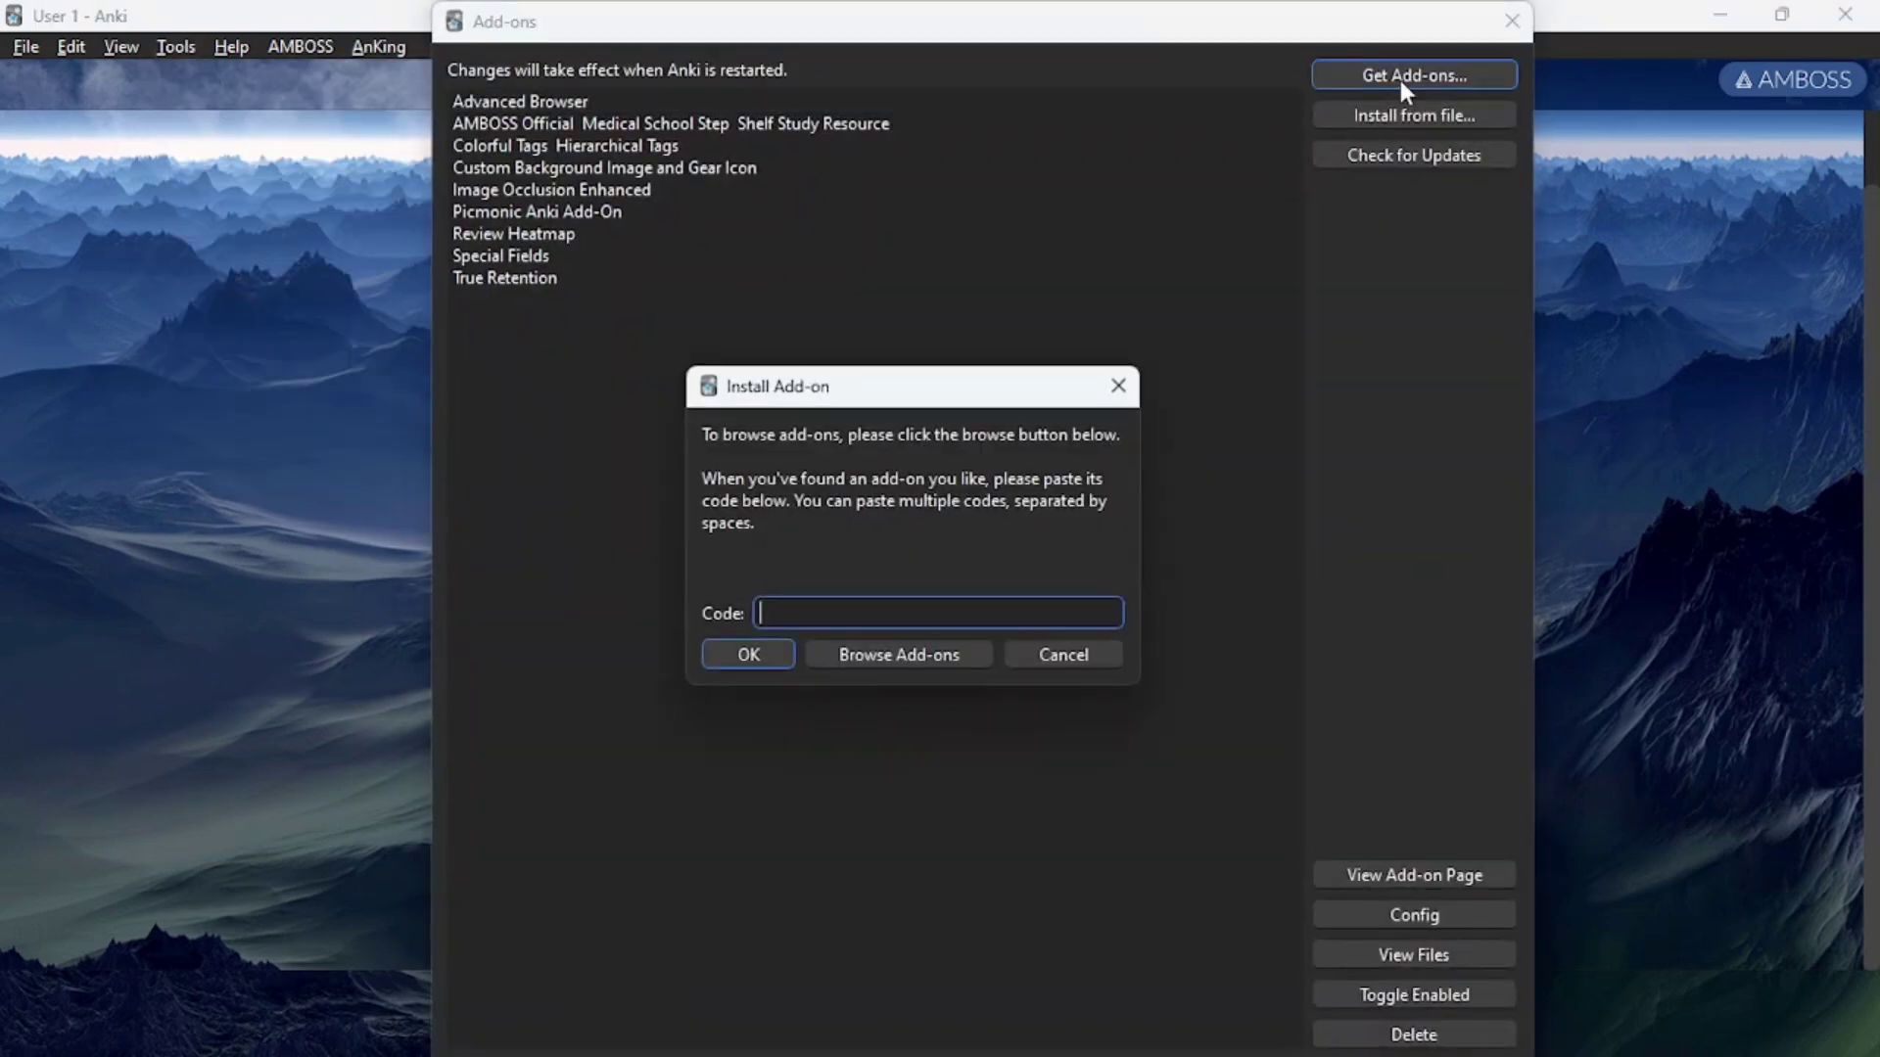
key("ctrl+v")
left_click(773, 661)
left_click(1515, 22)
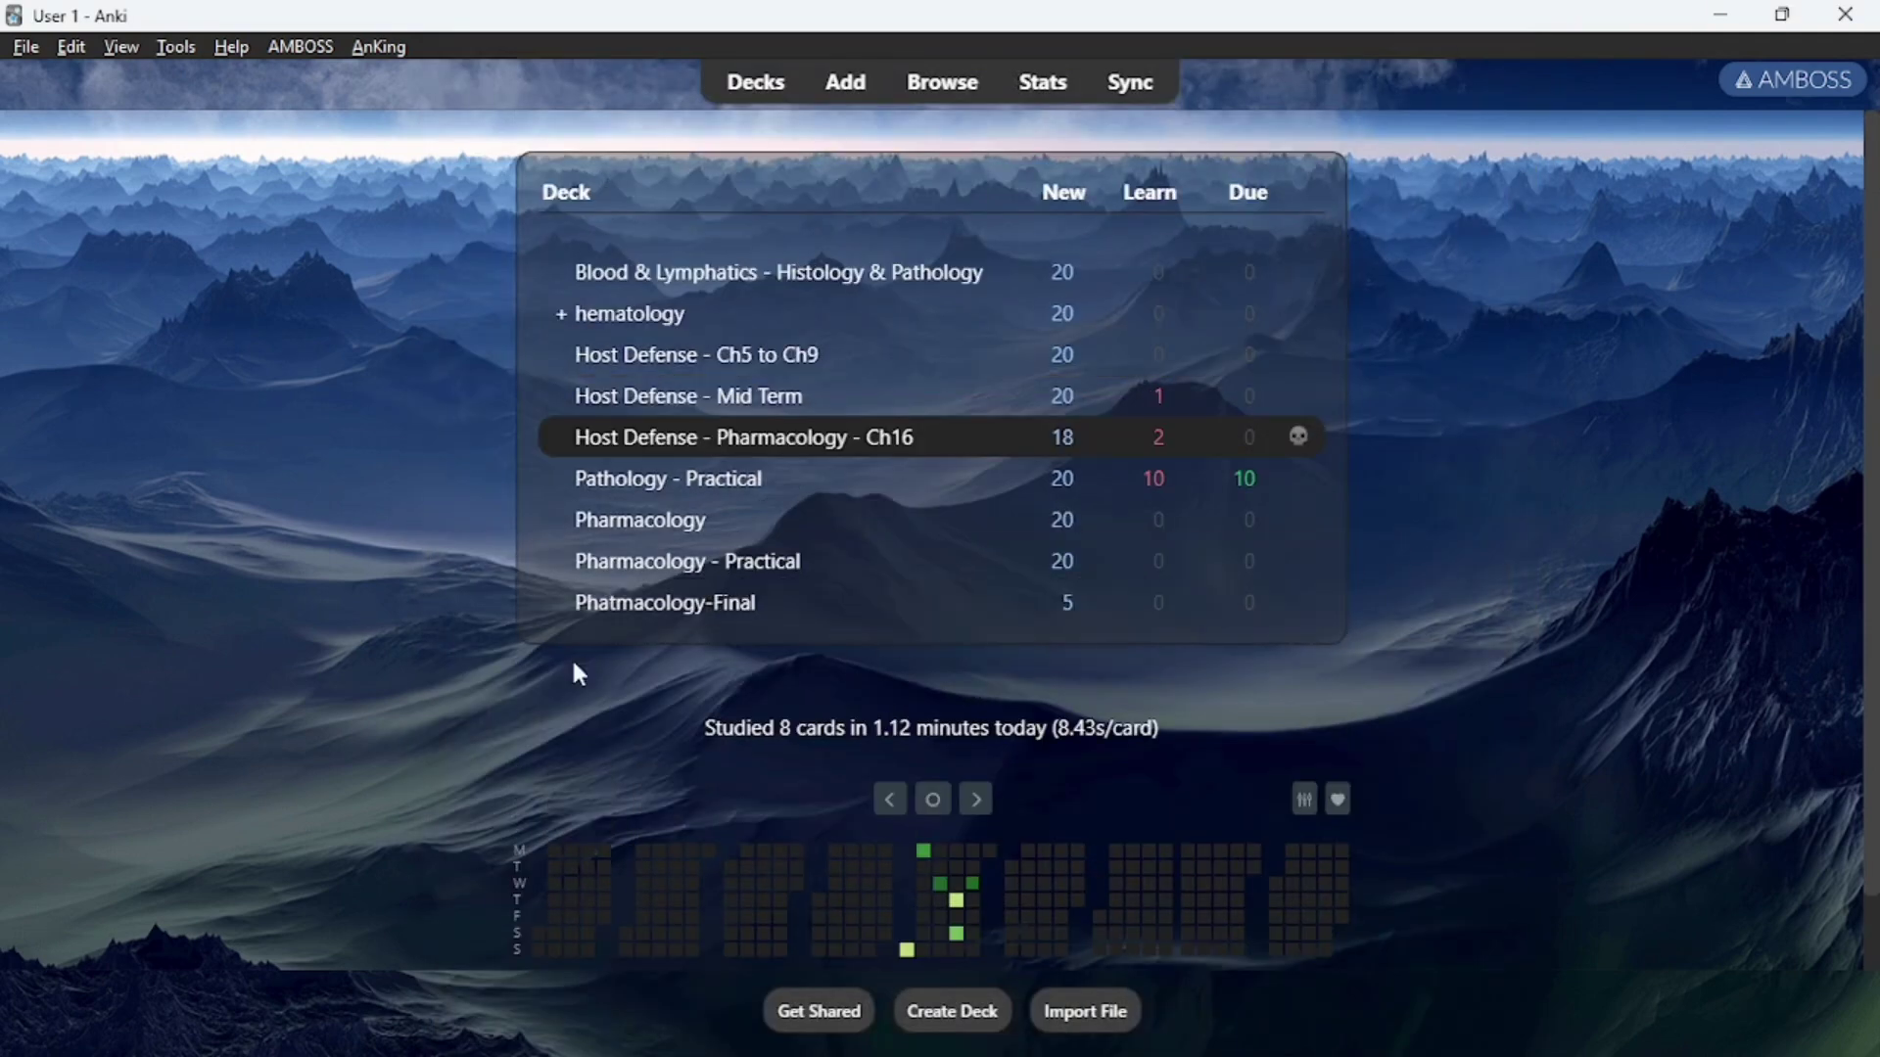
Set the color scheme to Flame in the Review Heatmap settings and confirm
scroll(563, 675, "down", 2)
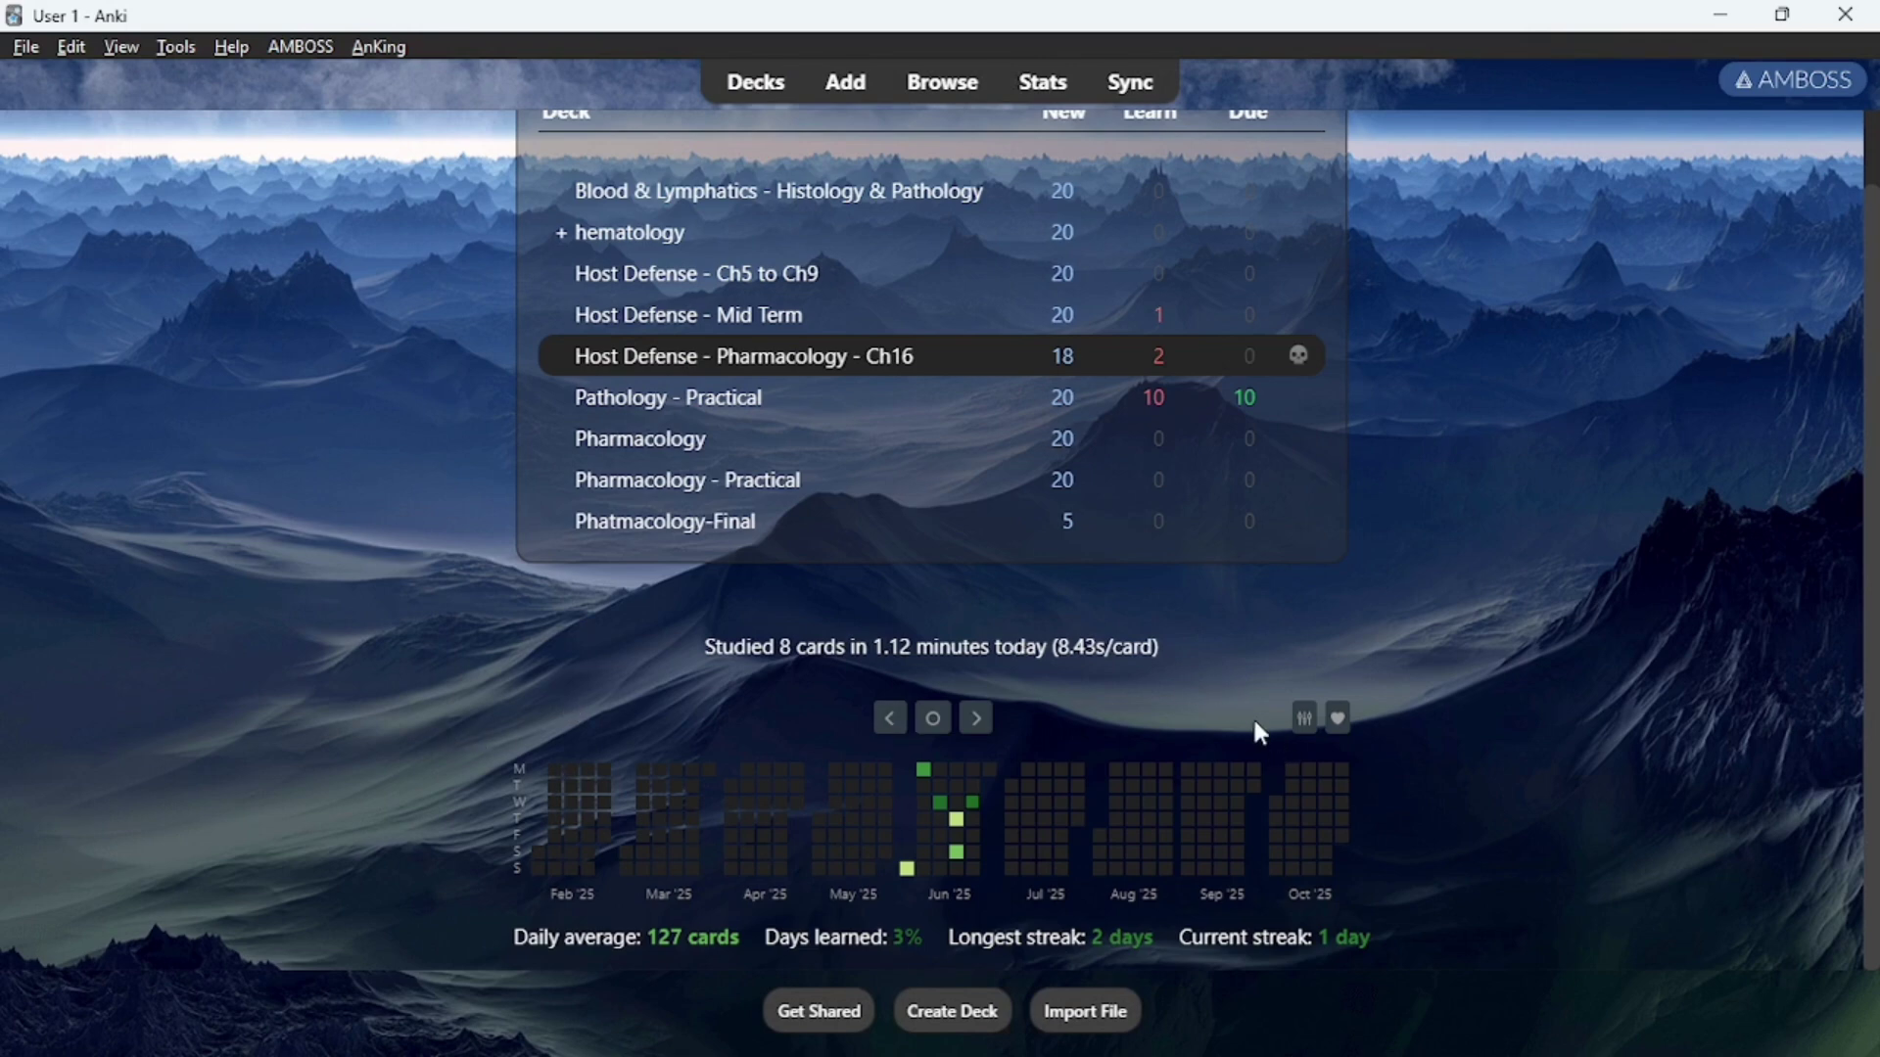
left_click(1303, 719)
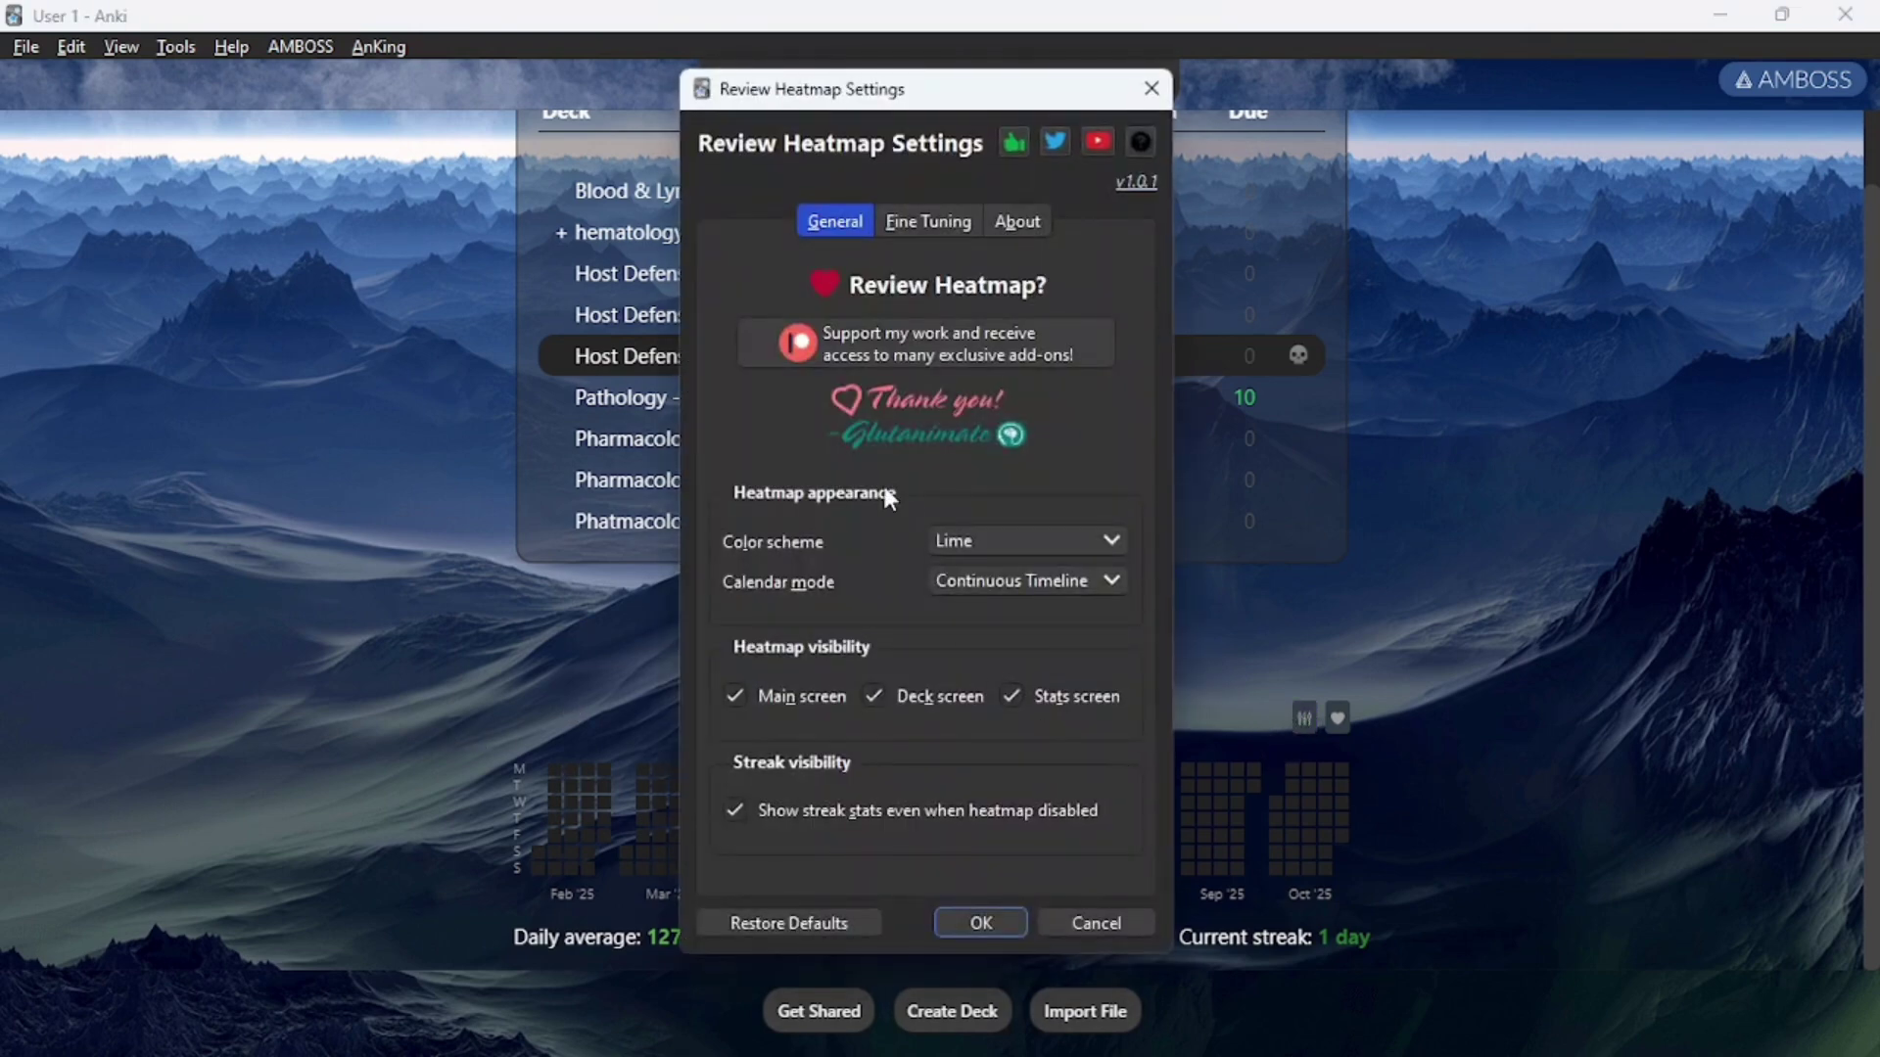
left_click(1107, 542)
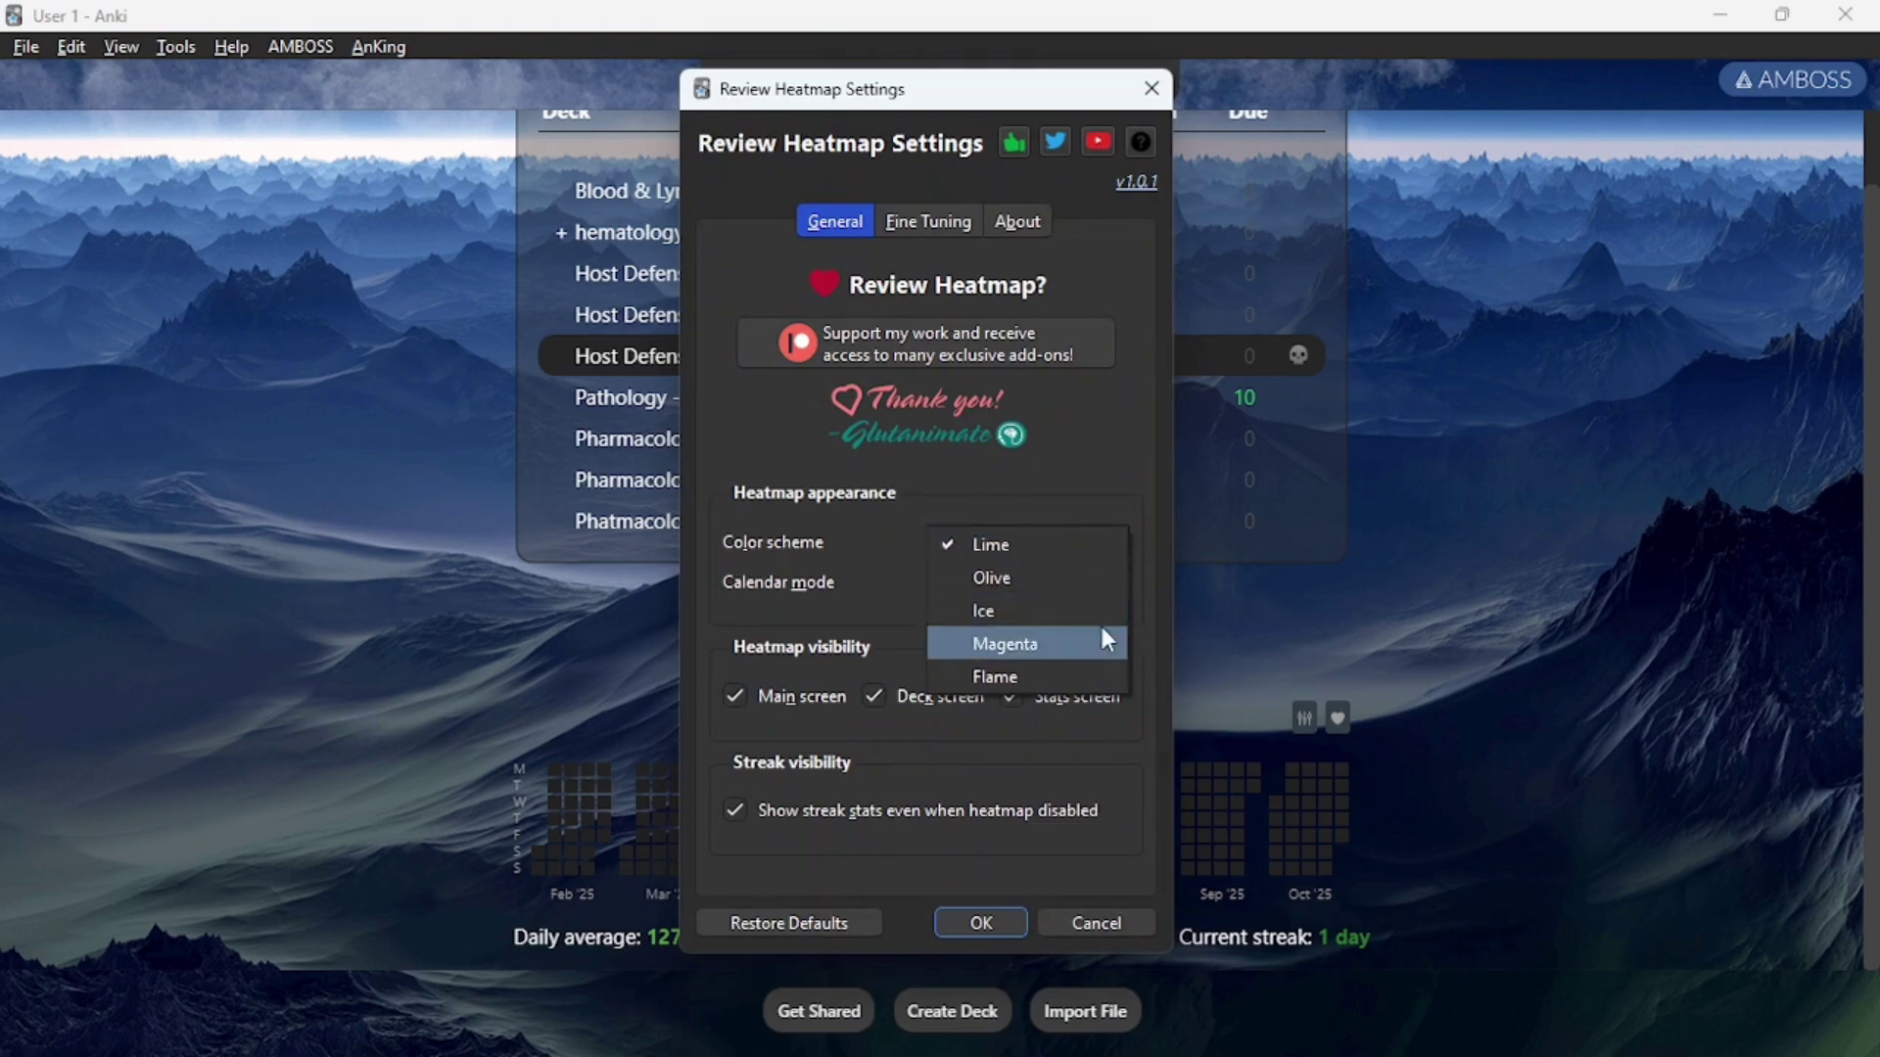
left_click(1033, 685)
left_click(984, 922)
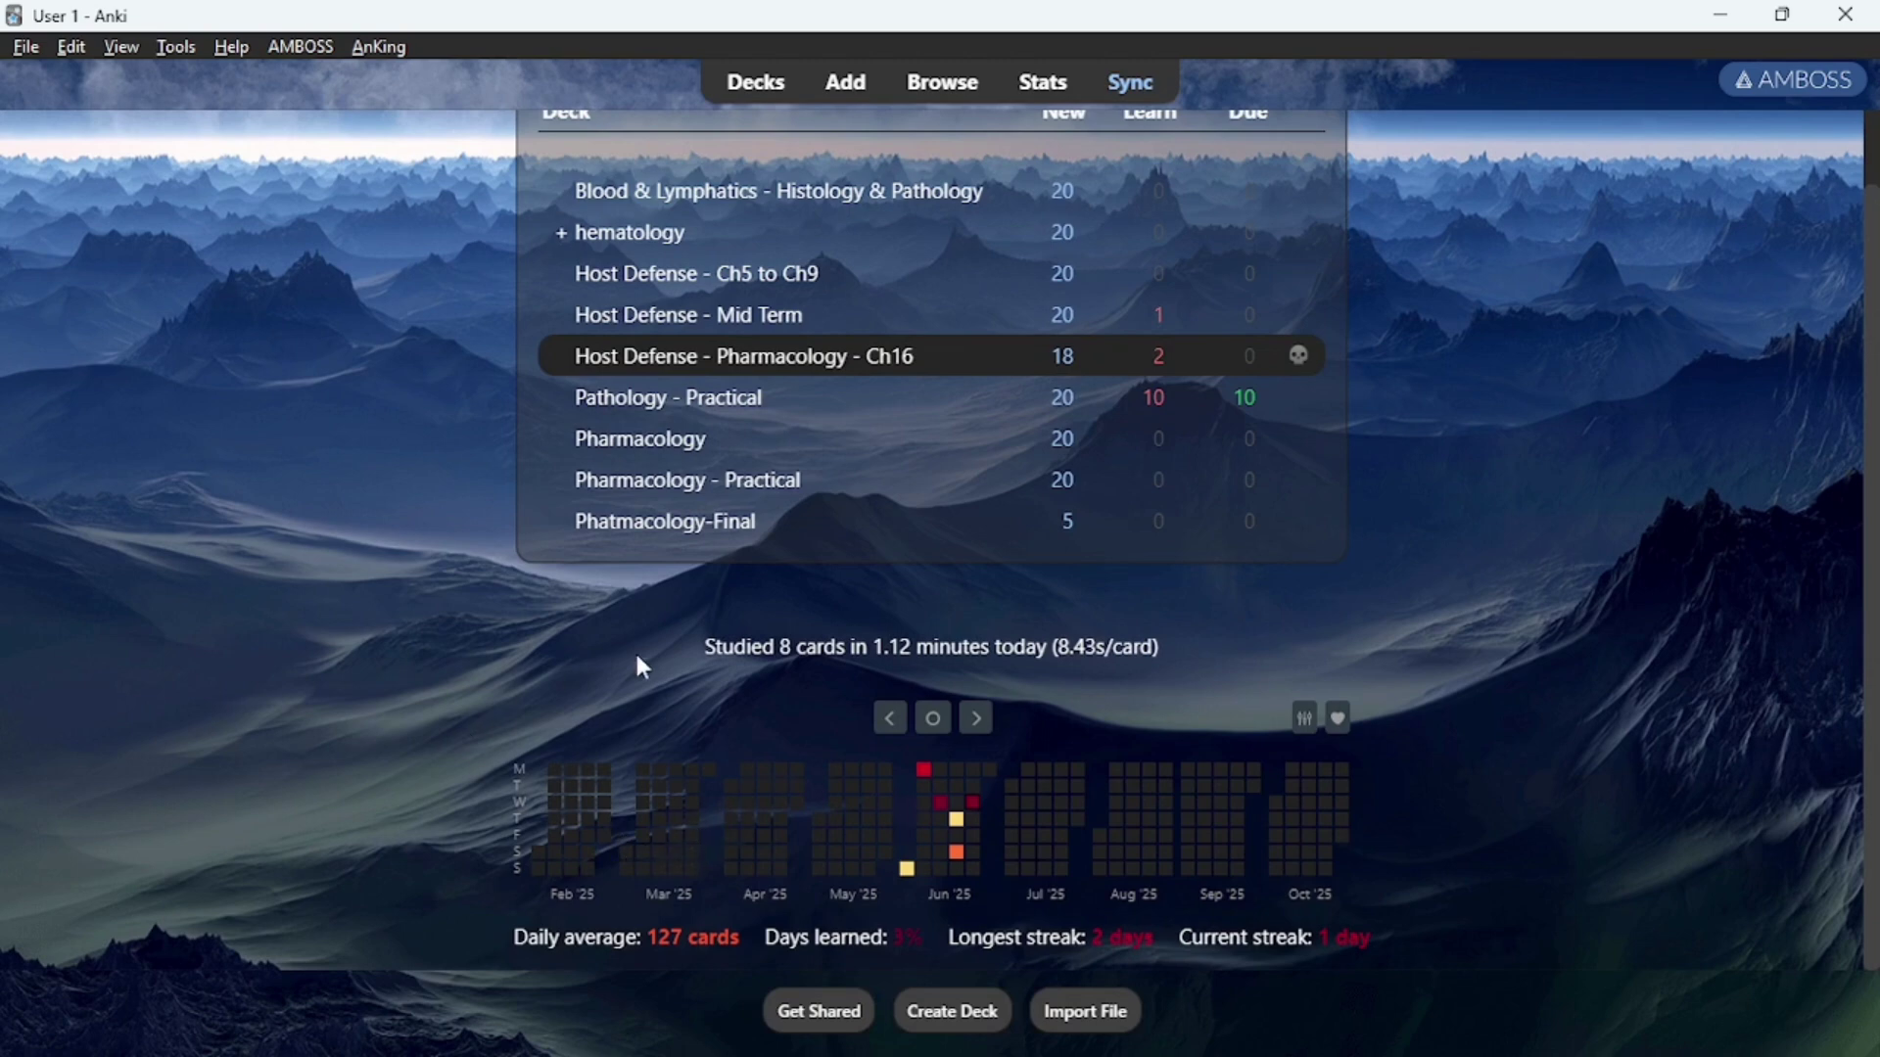
Set the Review Heatmap color scheme to Ice and confirm the settings
left_click(1305, 717)
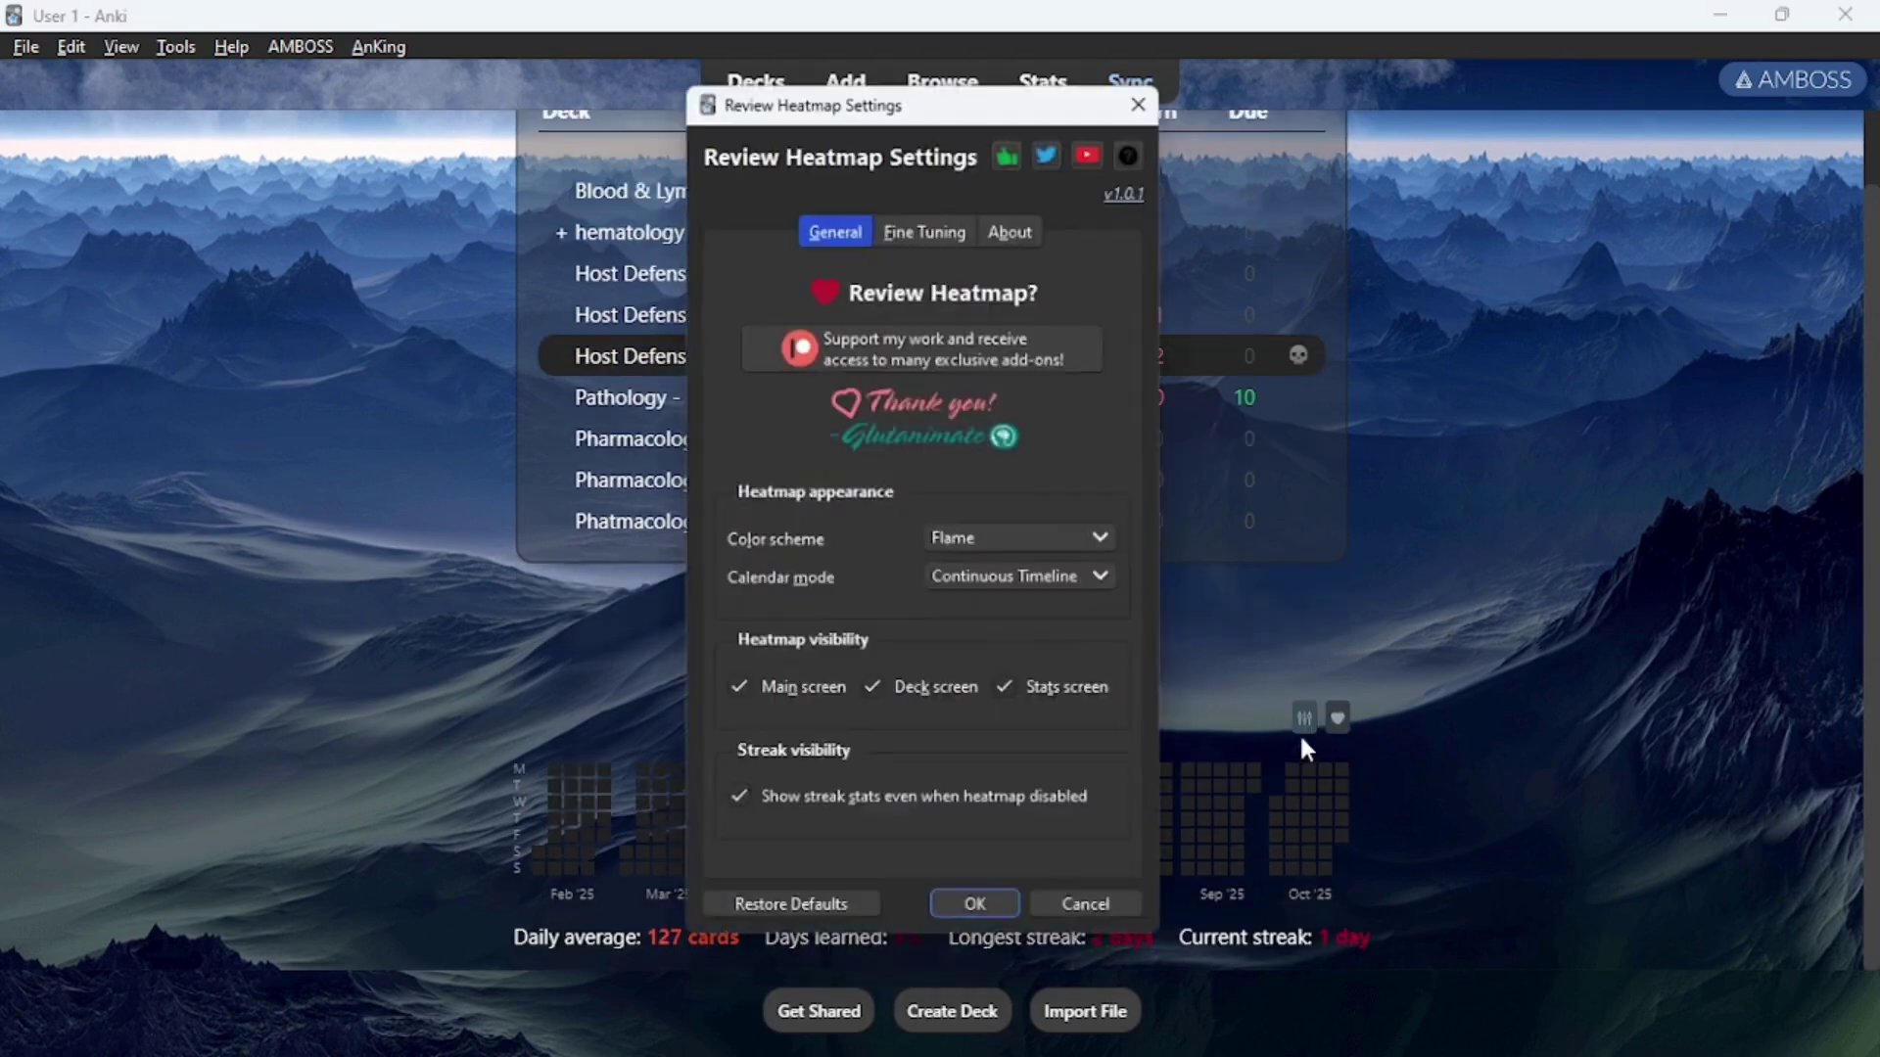
left_click(1062, 545)
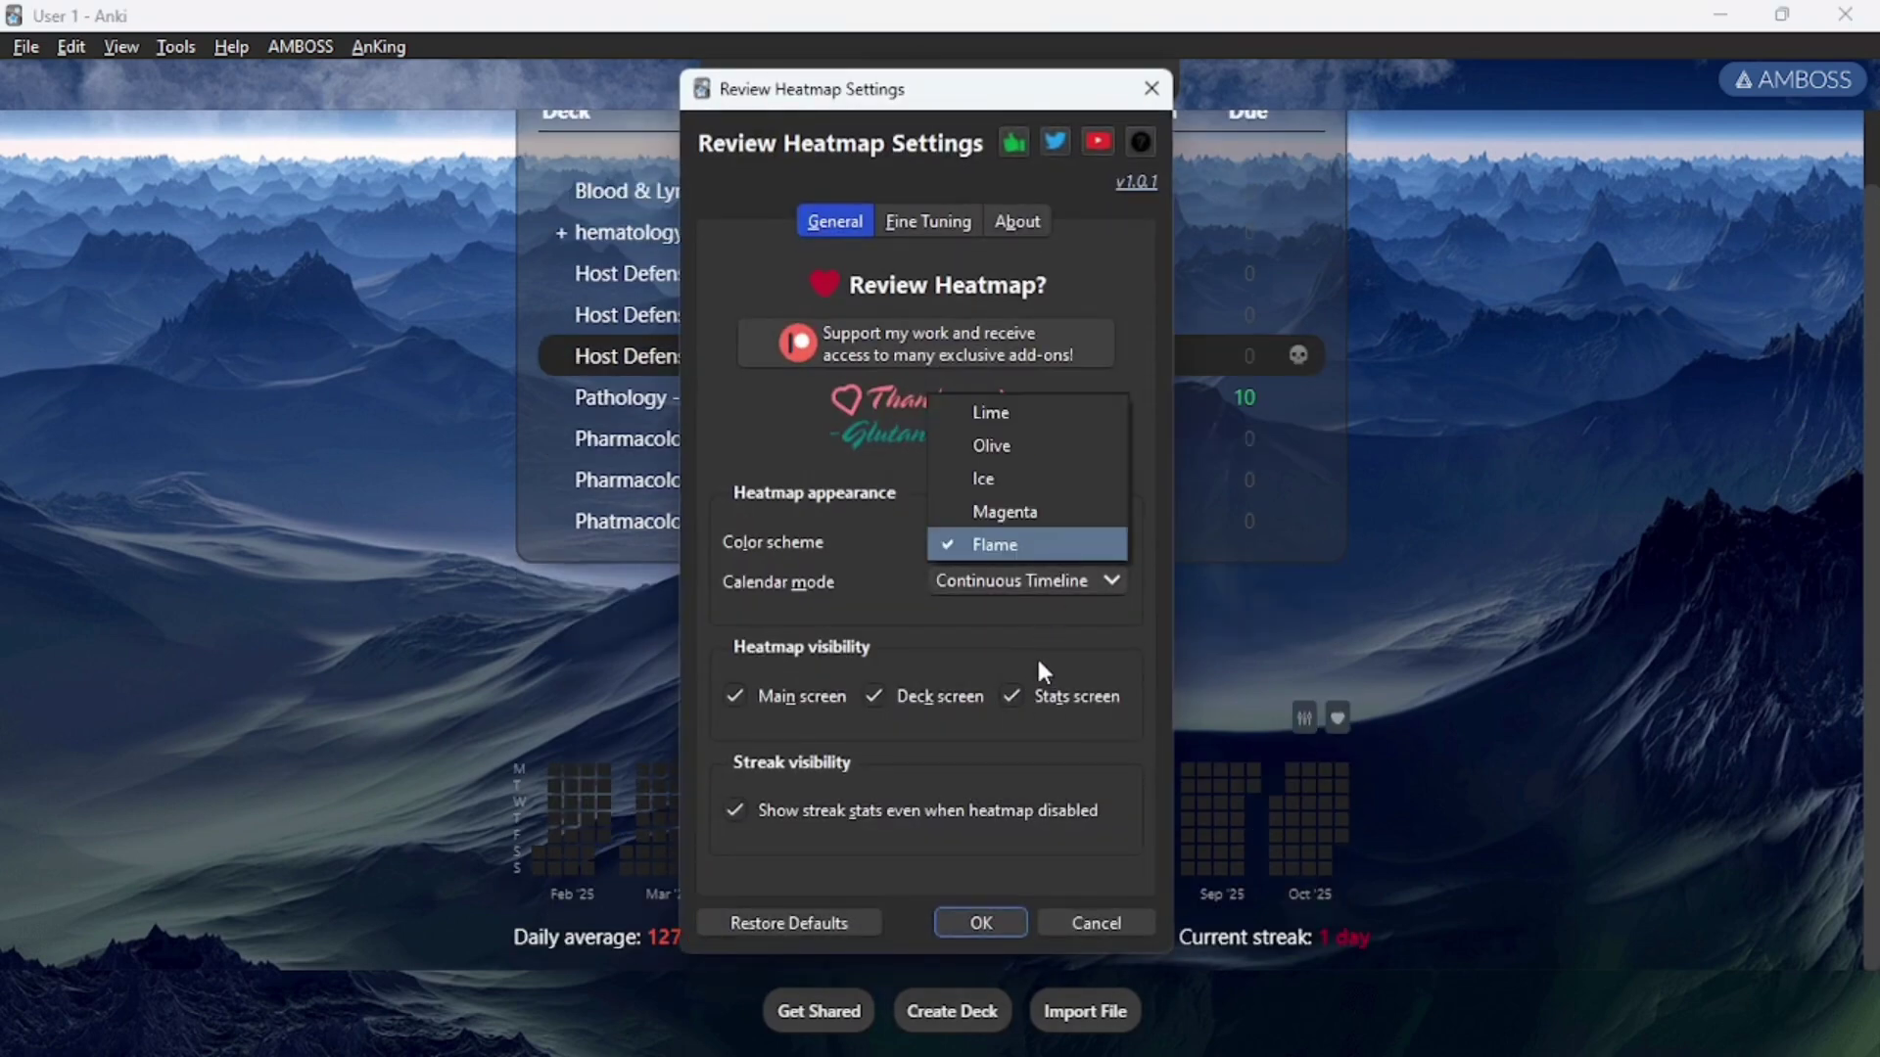
left_click(1024, 466)
left_click(983, 922)
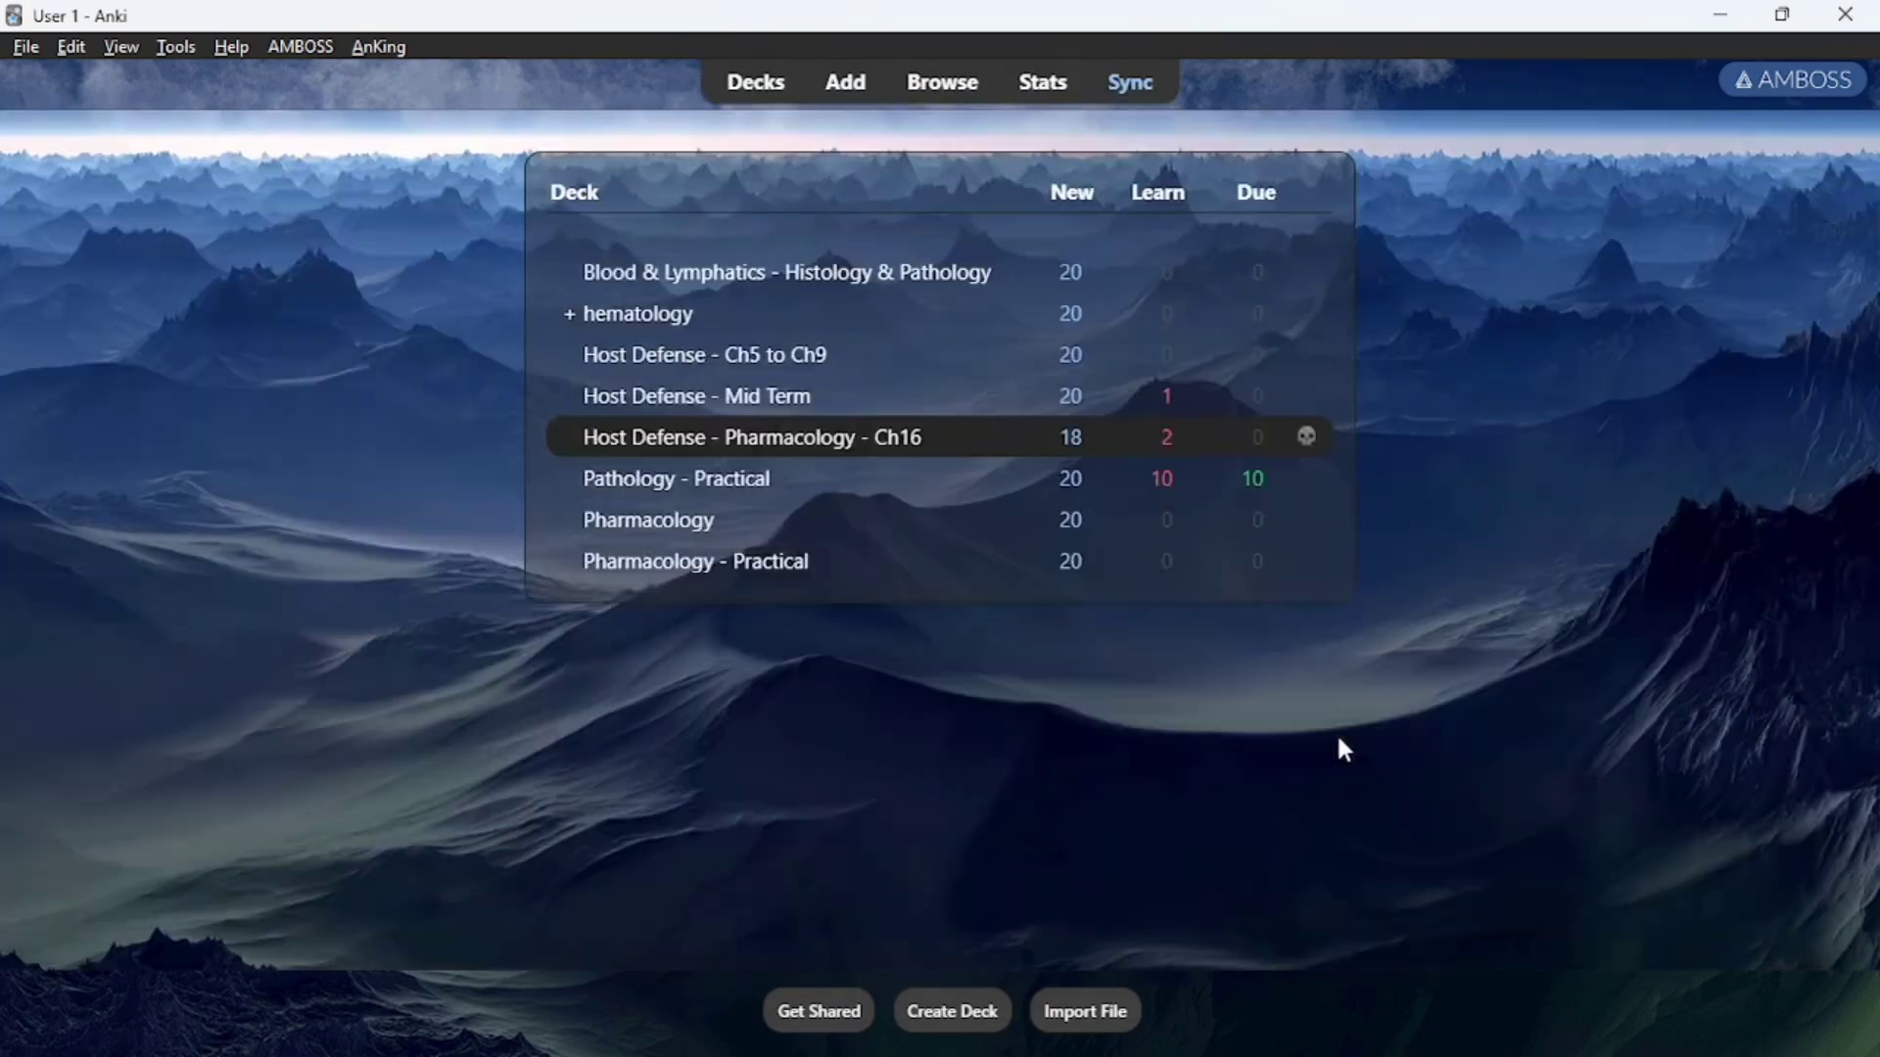
Review the heatmap visibility options, and view the heatmap on the Host Defense - Pharmacology - Ch16 deck screen before returning to the deck list
left_click(1306, 720)
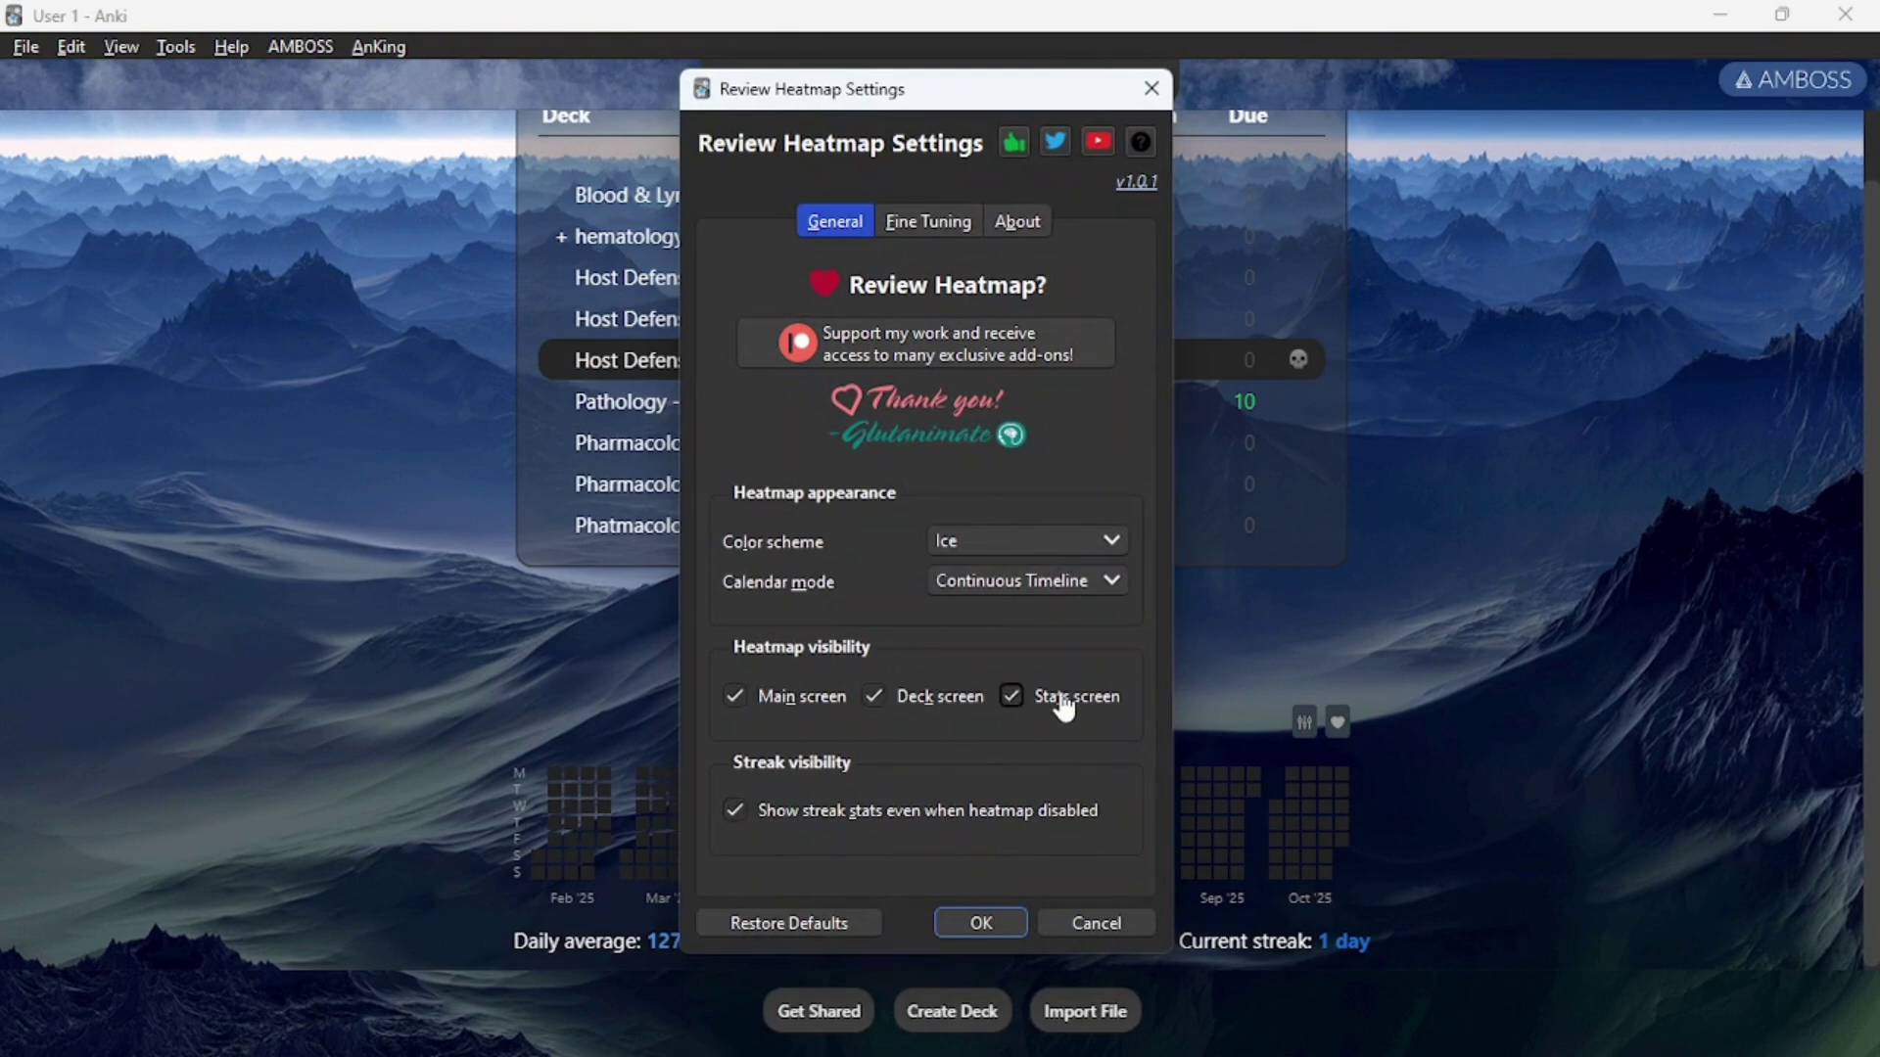
left_click(980, 923)
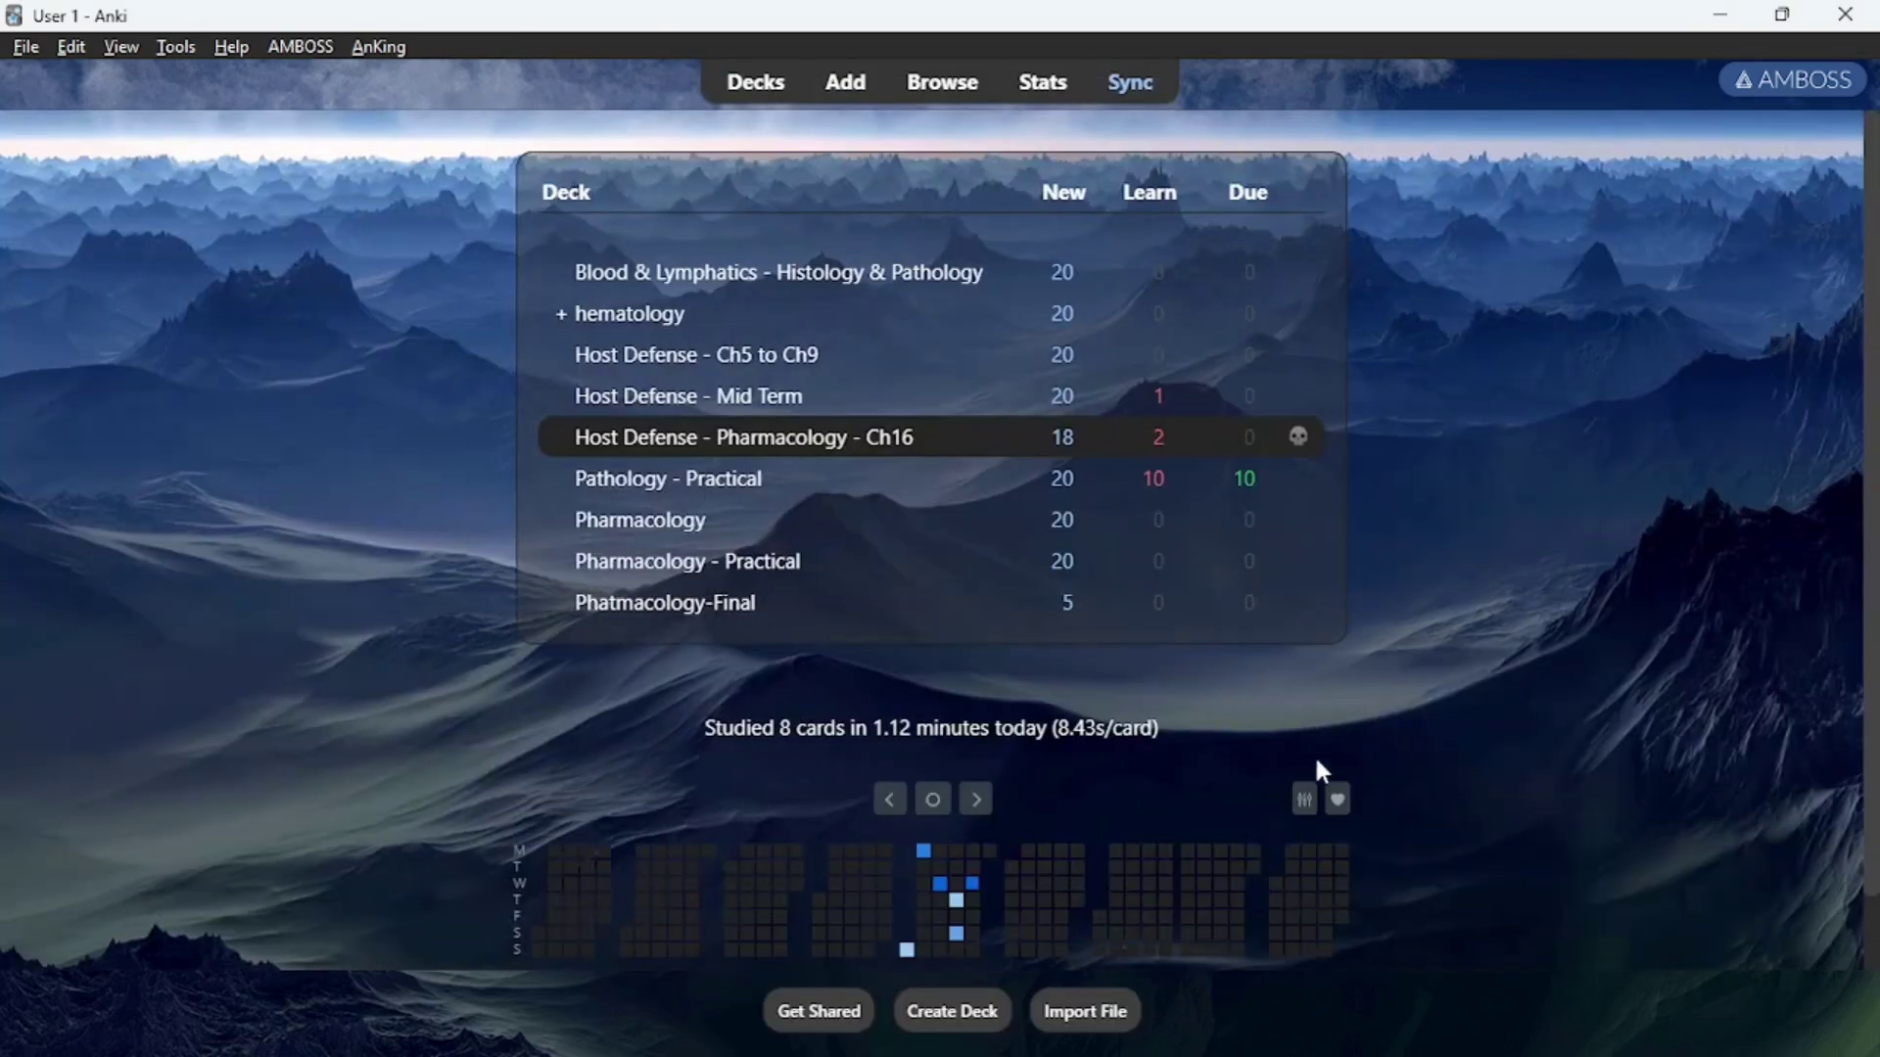
left_click(666, 455)
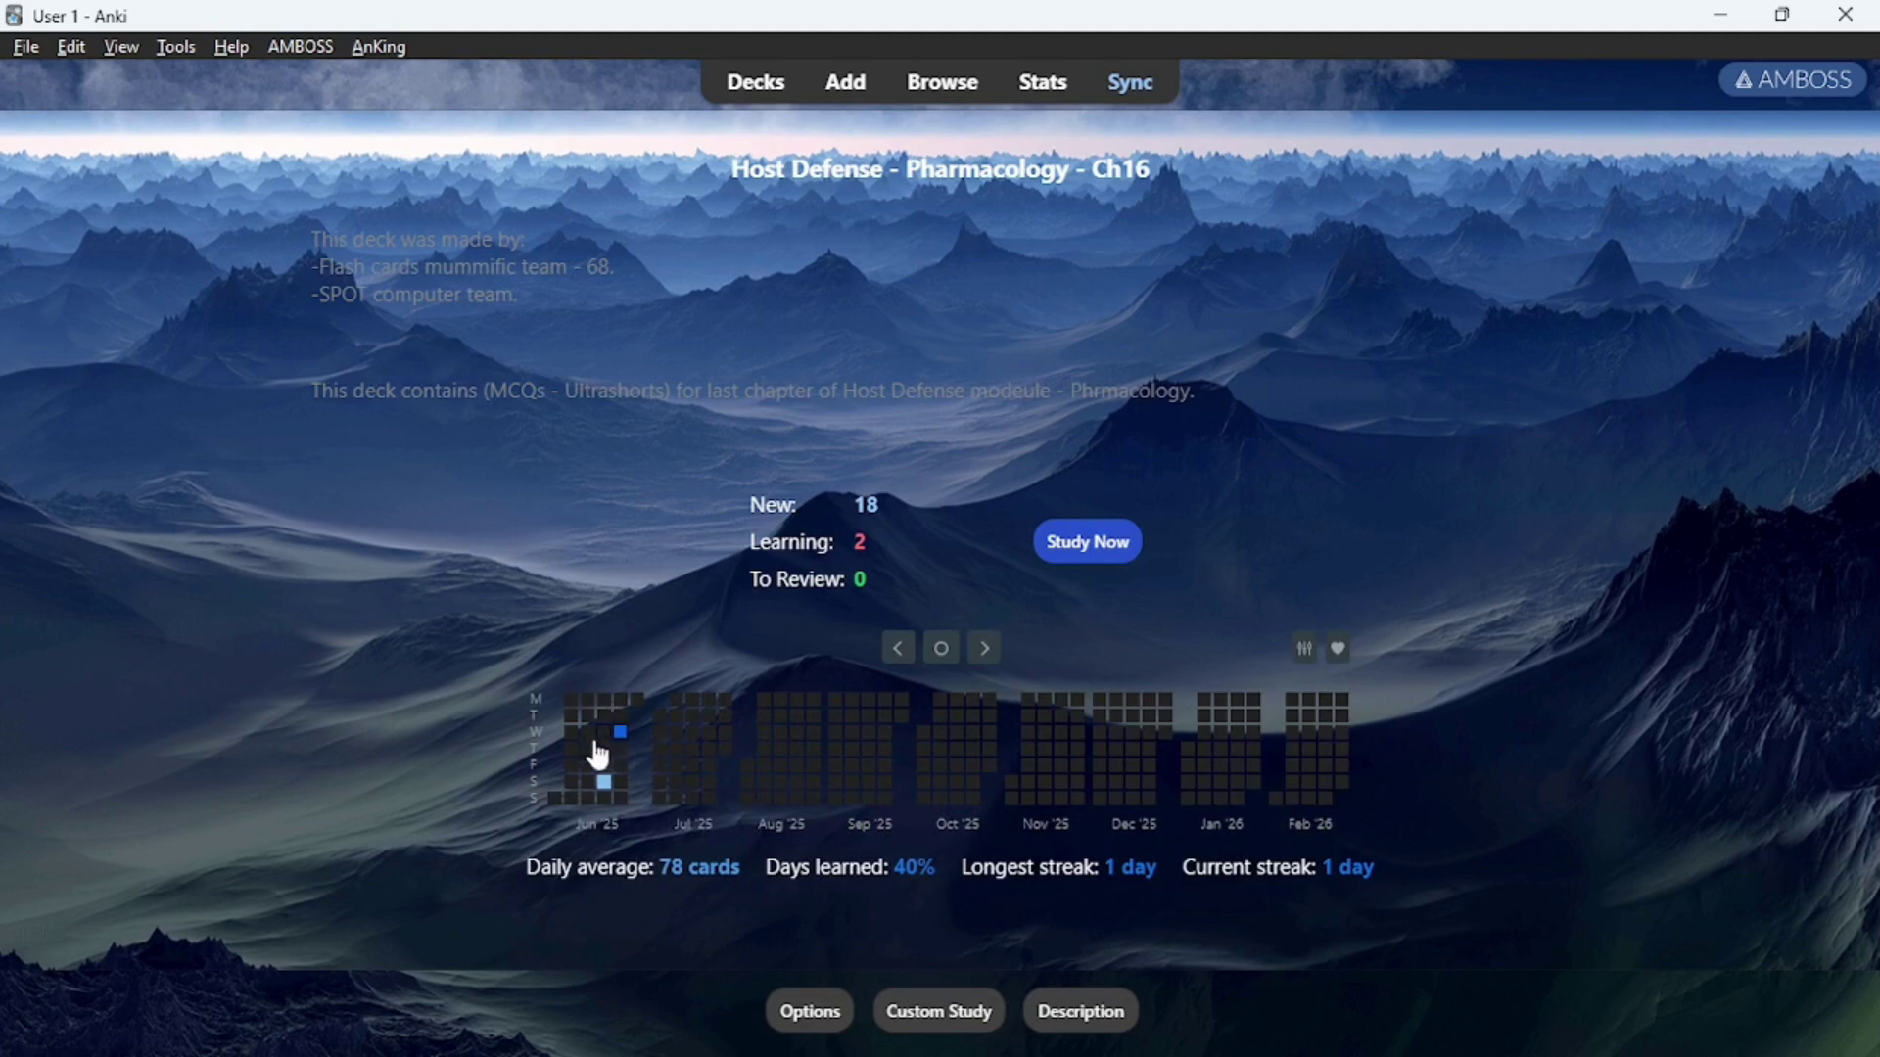
mouse_move(621, 739)
left_click(759, 90)
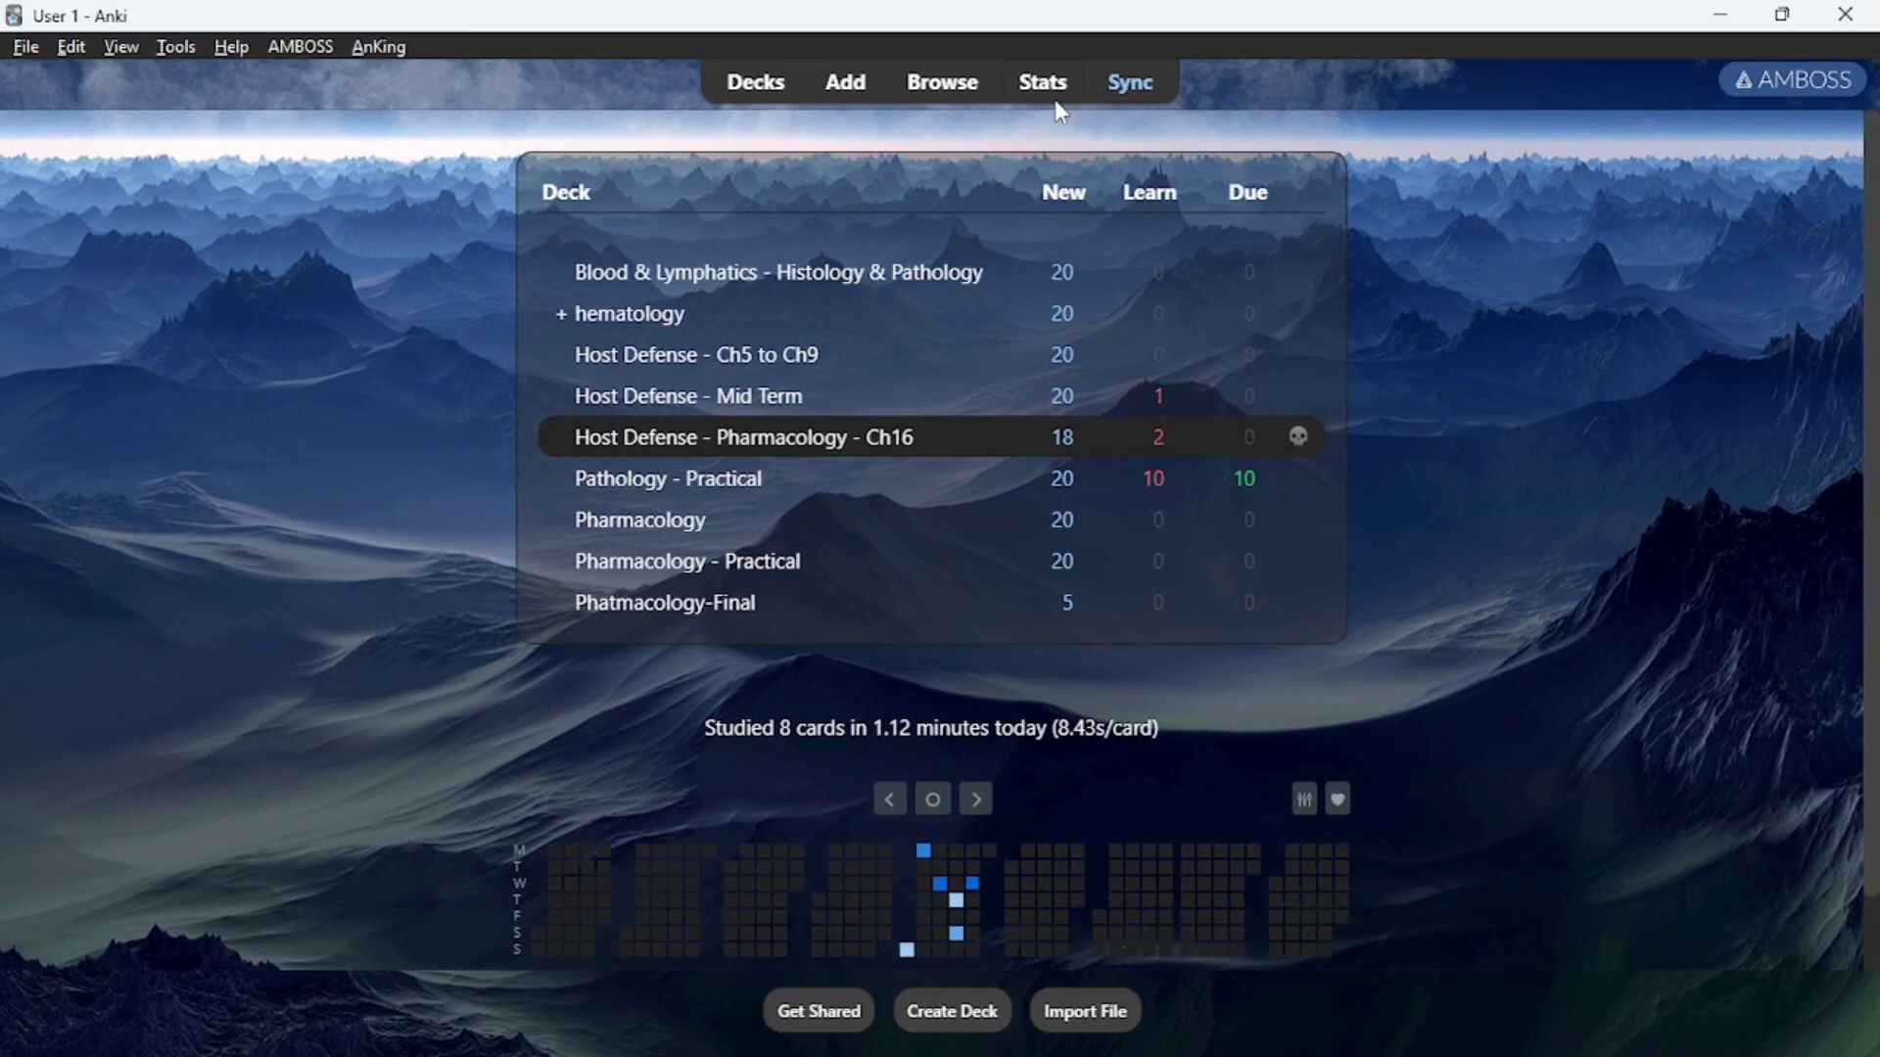
Examine the review calendar and charts in the statistics of the Host Defense - Pharmacology - Ch16 deck, and close the window
left_click(1044, 98)
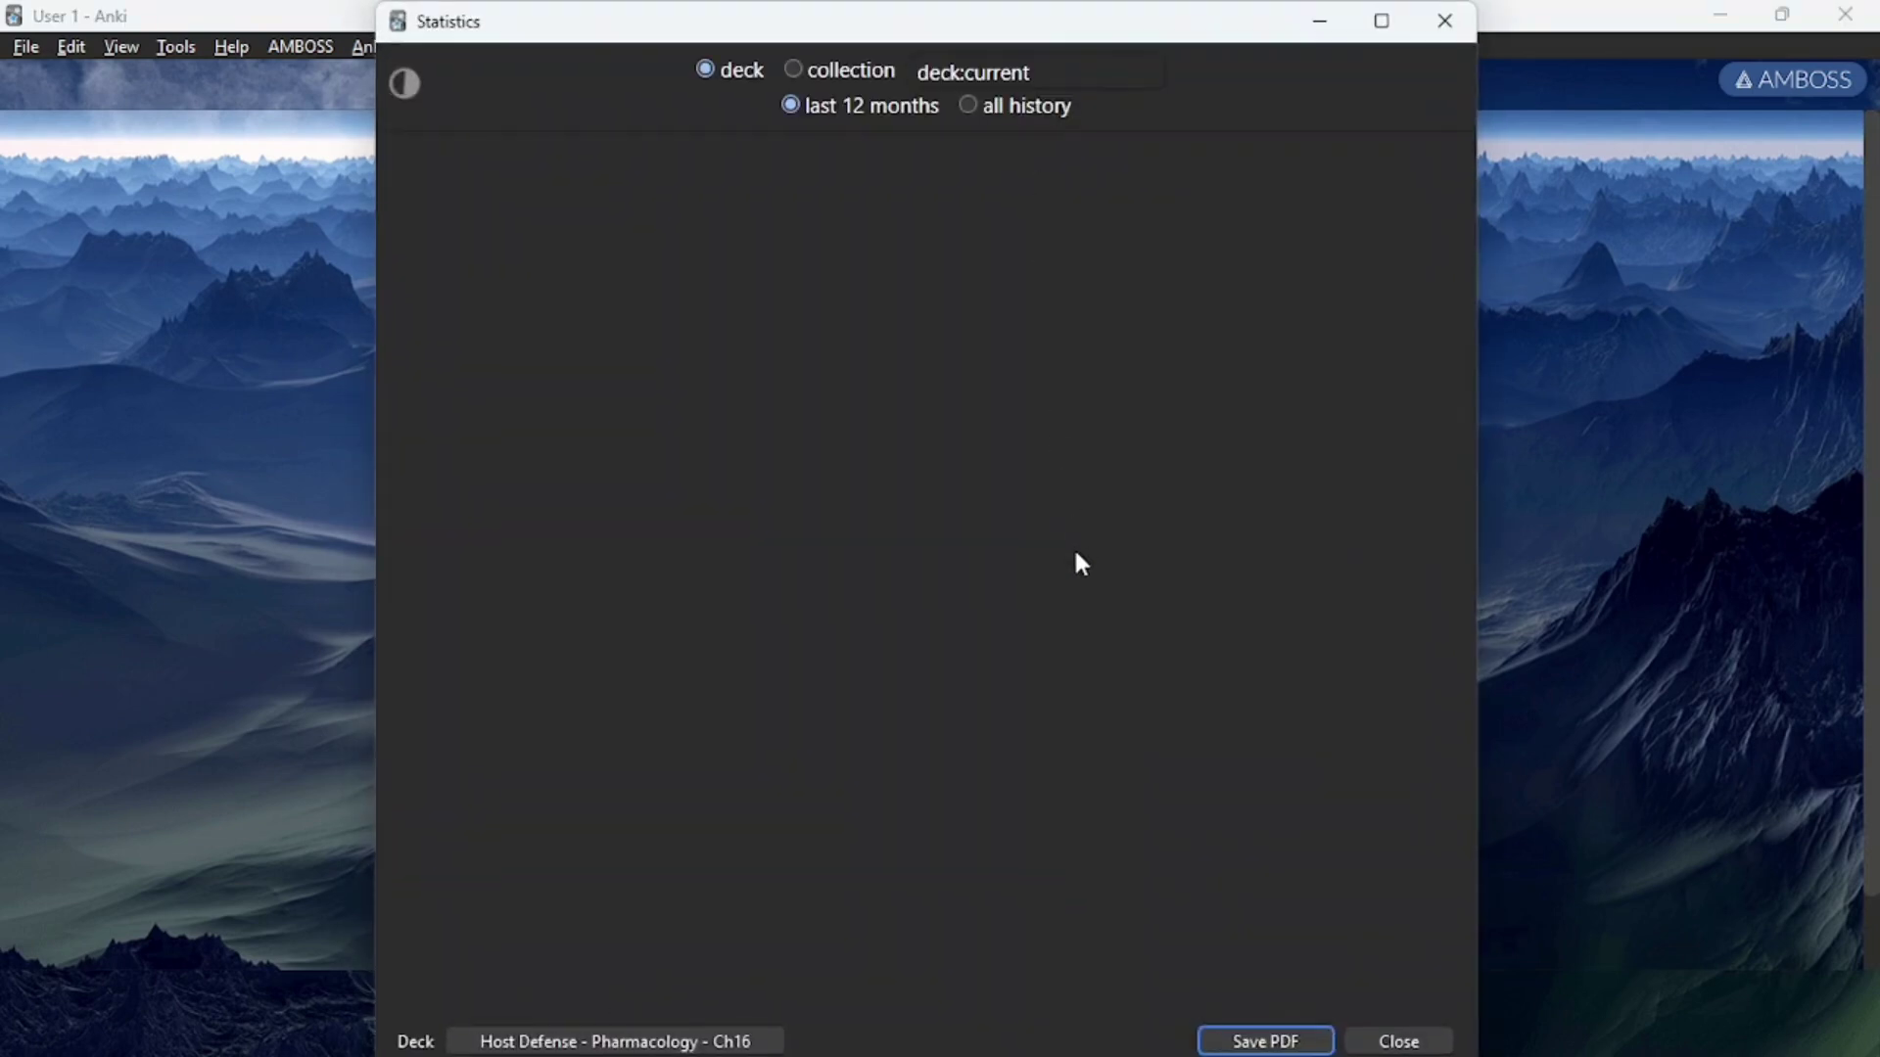
scroll(1075, 553, "down", 12)
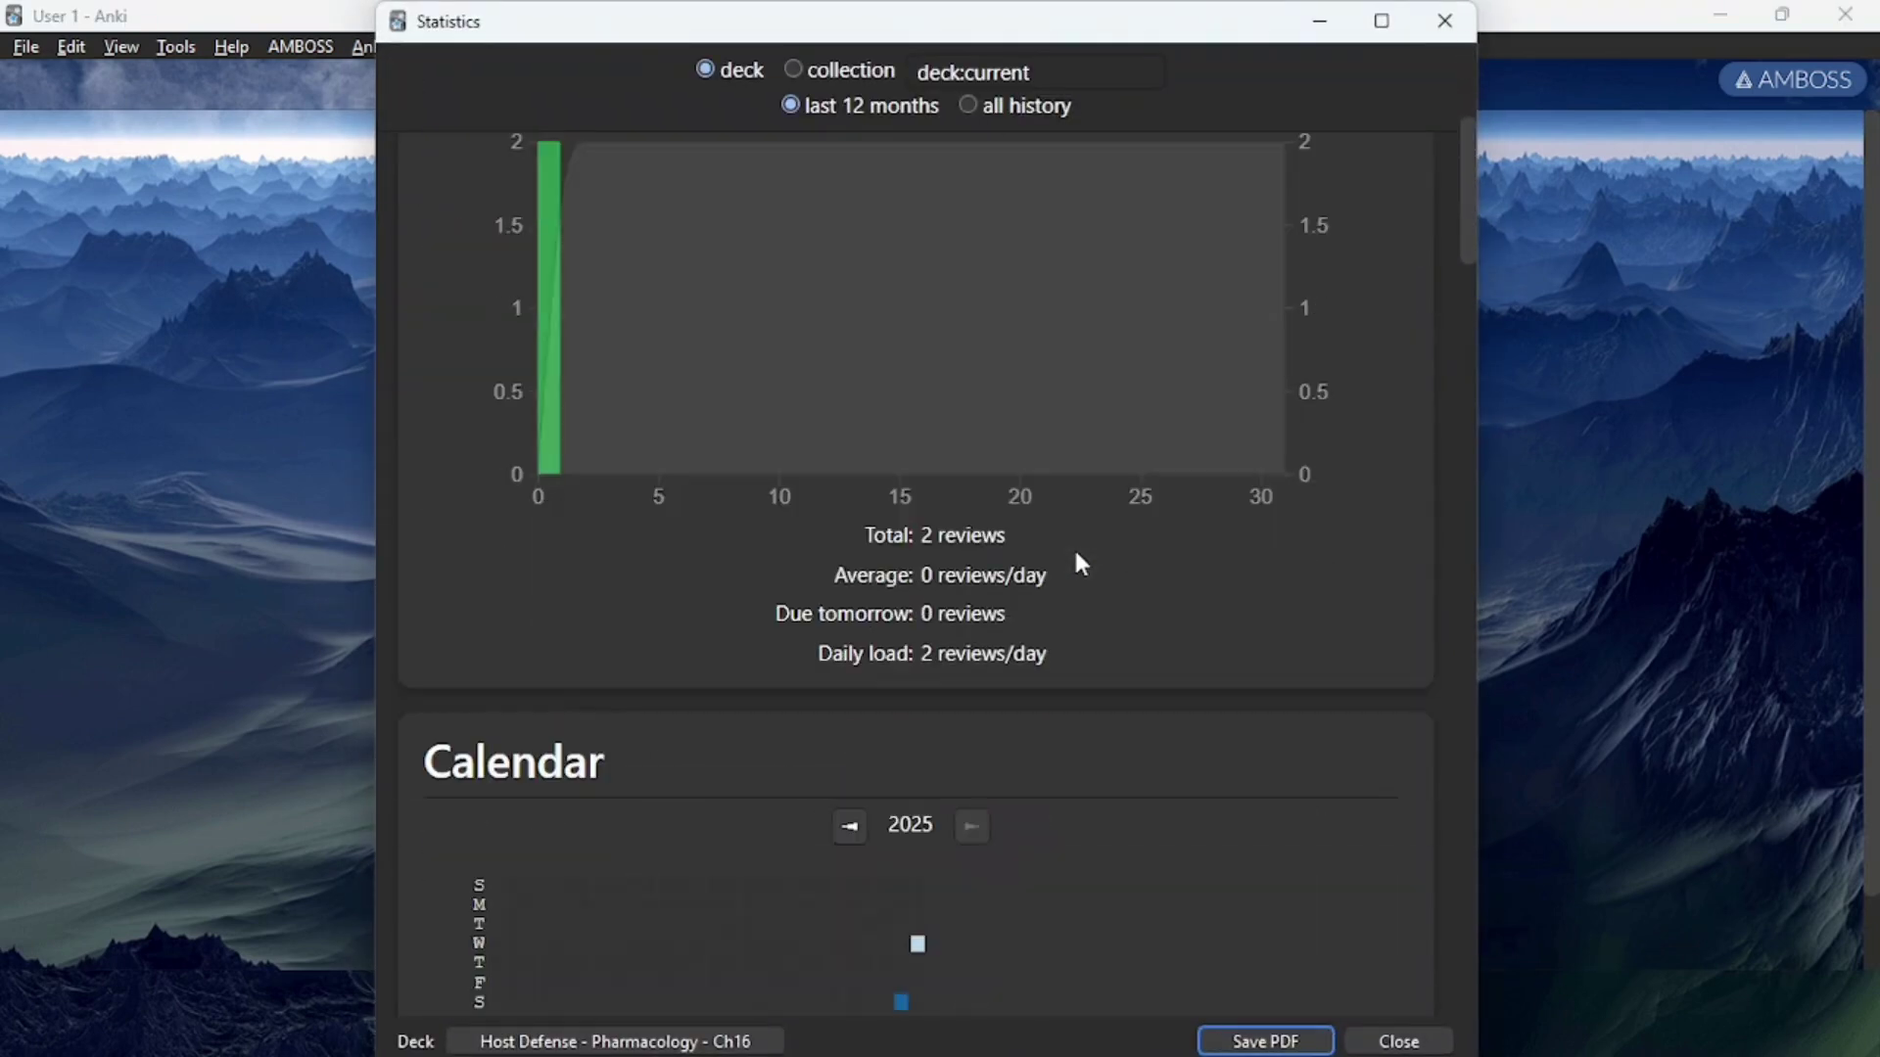
scroll(1073, 546, "up", 2)
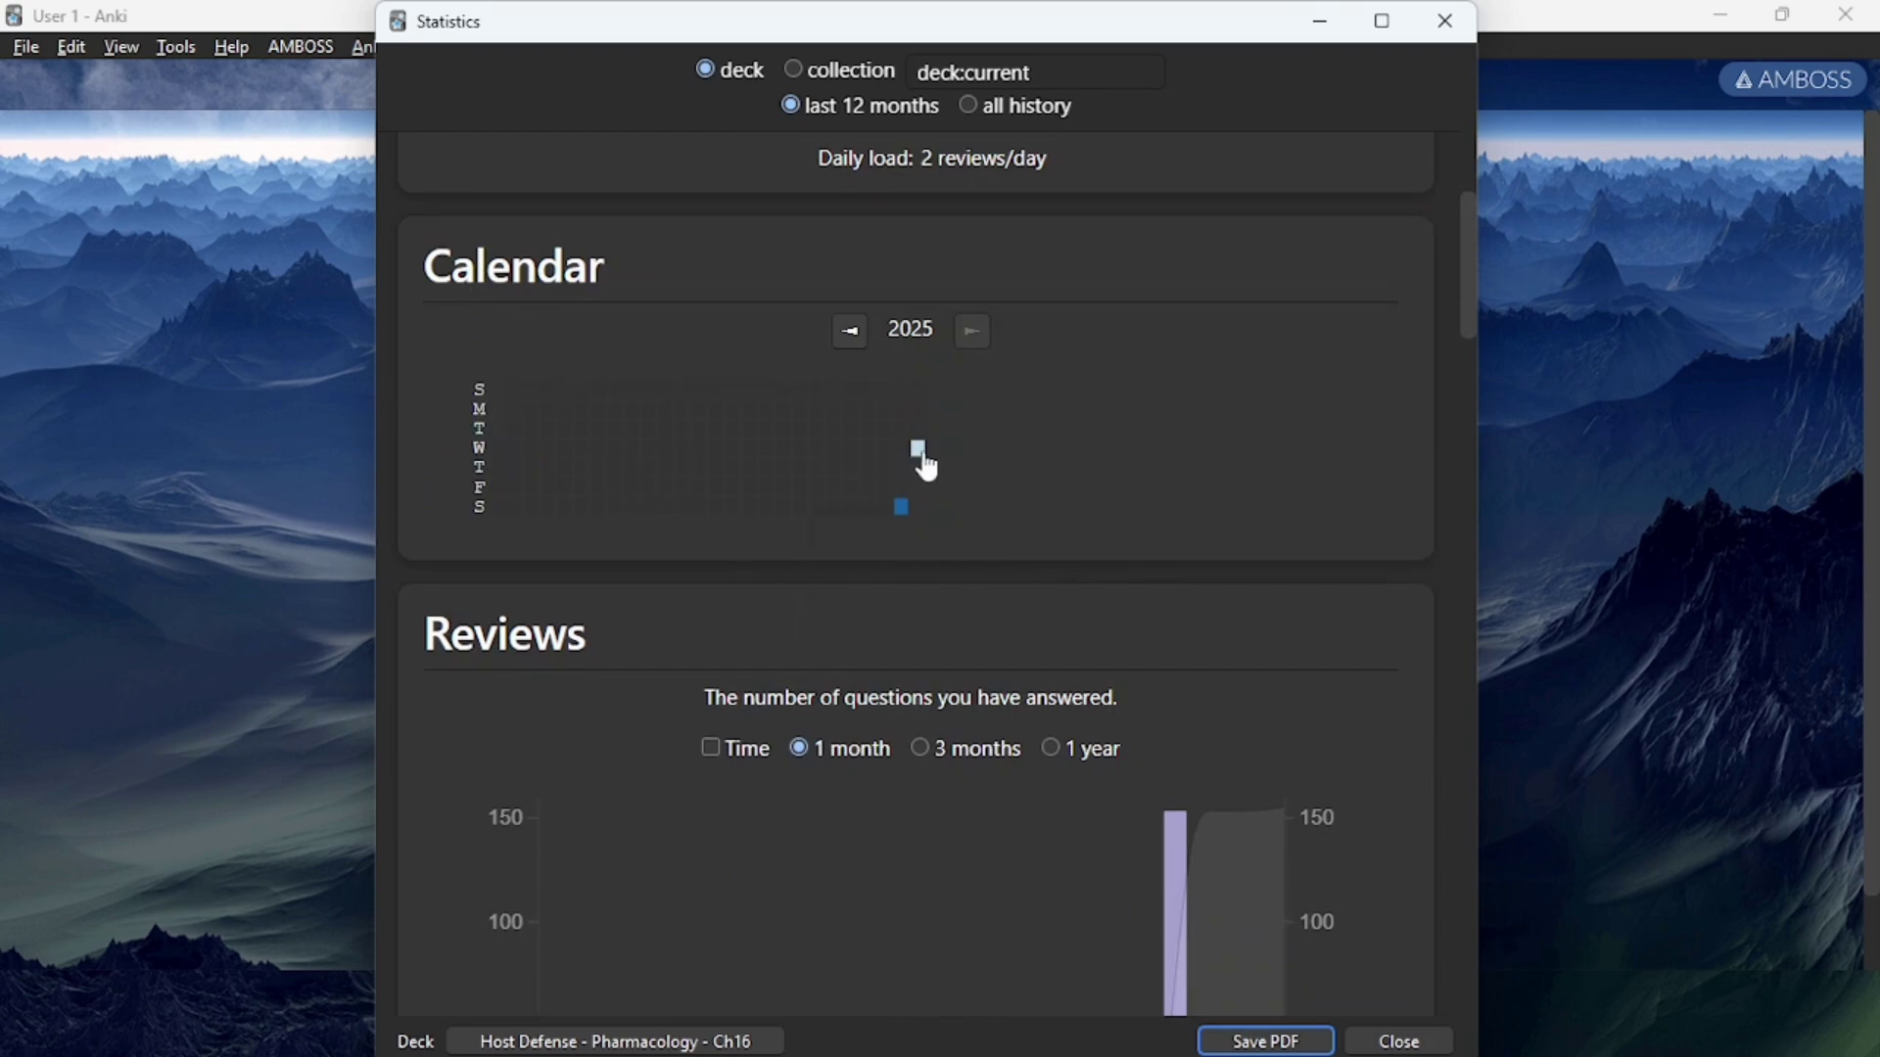
mouse_move(928, 466)
mouse_move(901, 511)
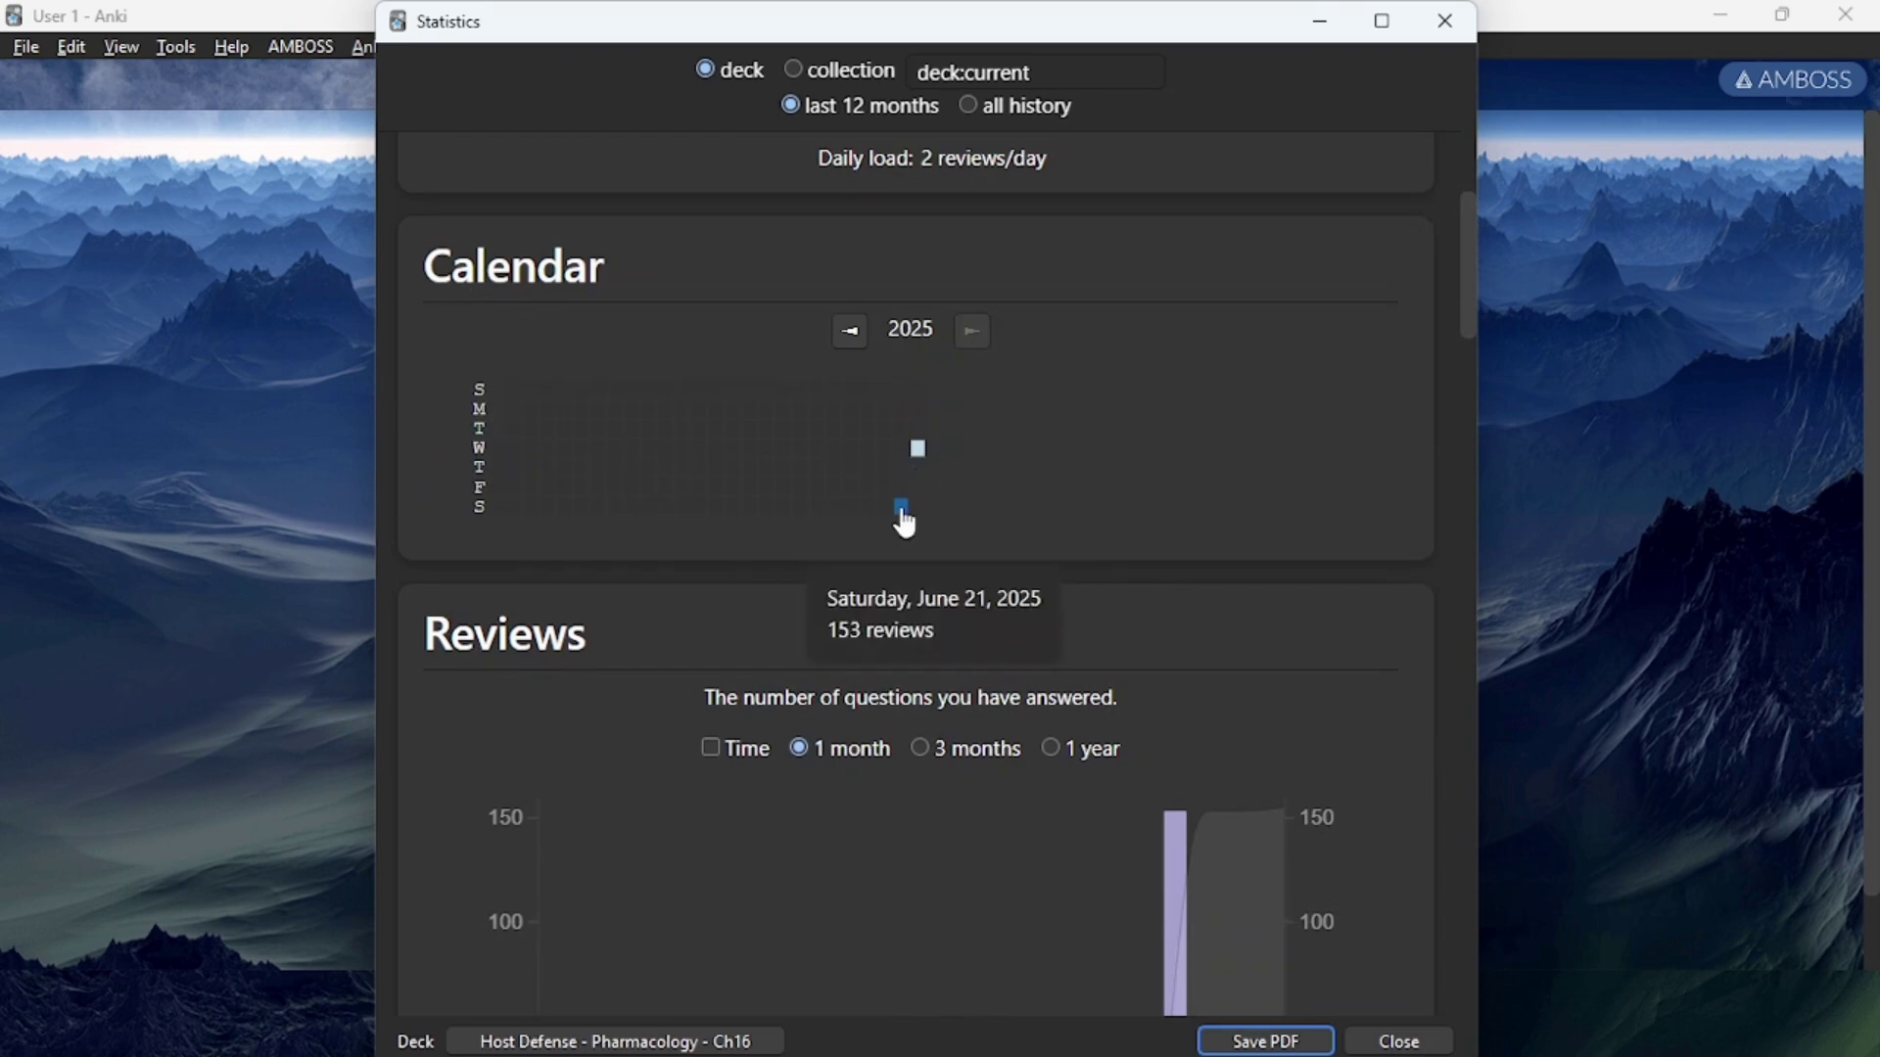
scroll(1293, 323, "down", 10)
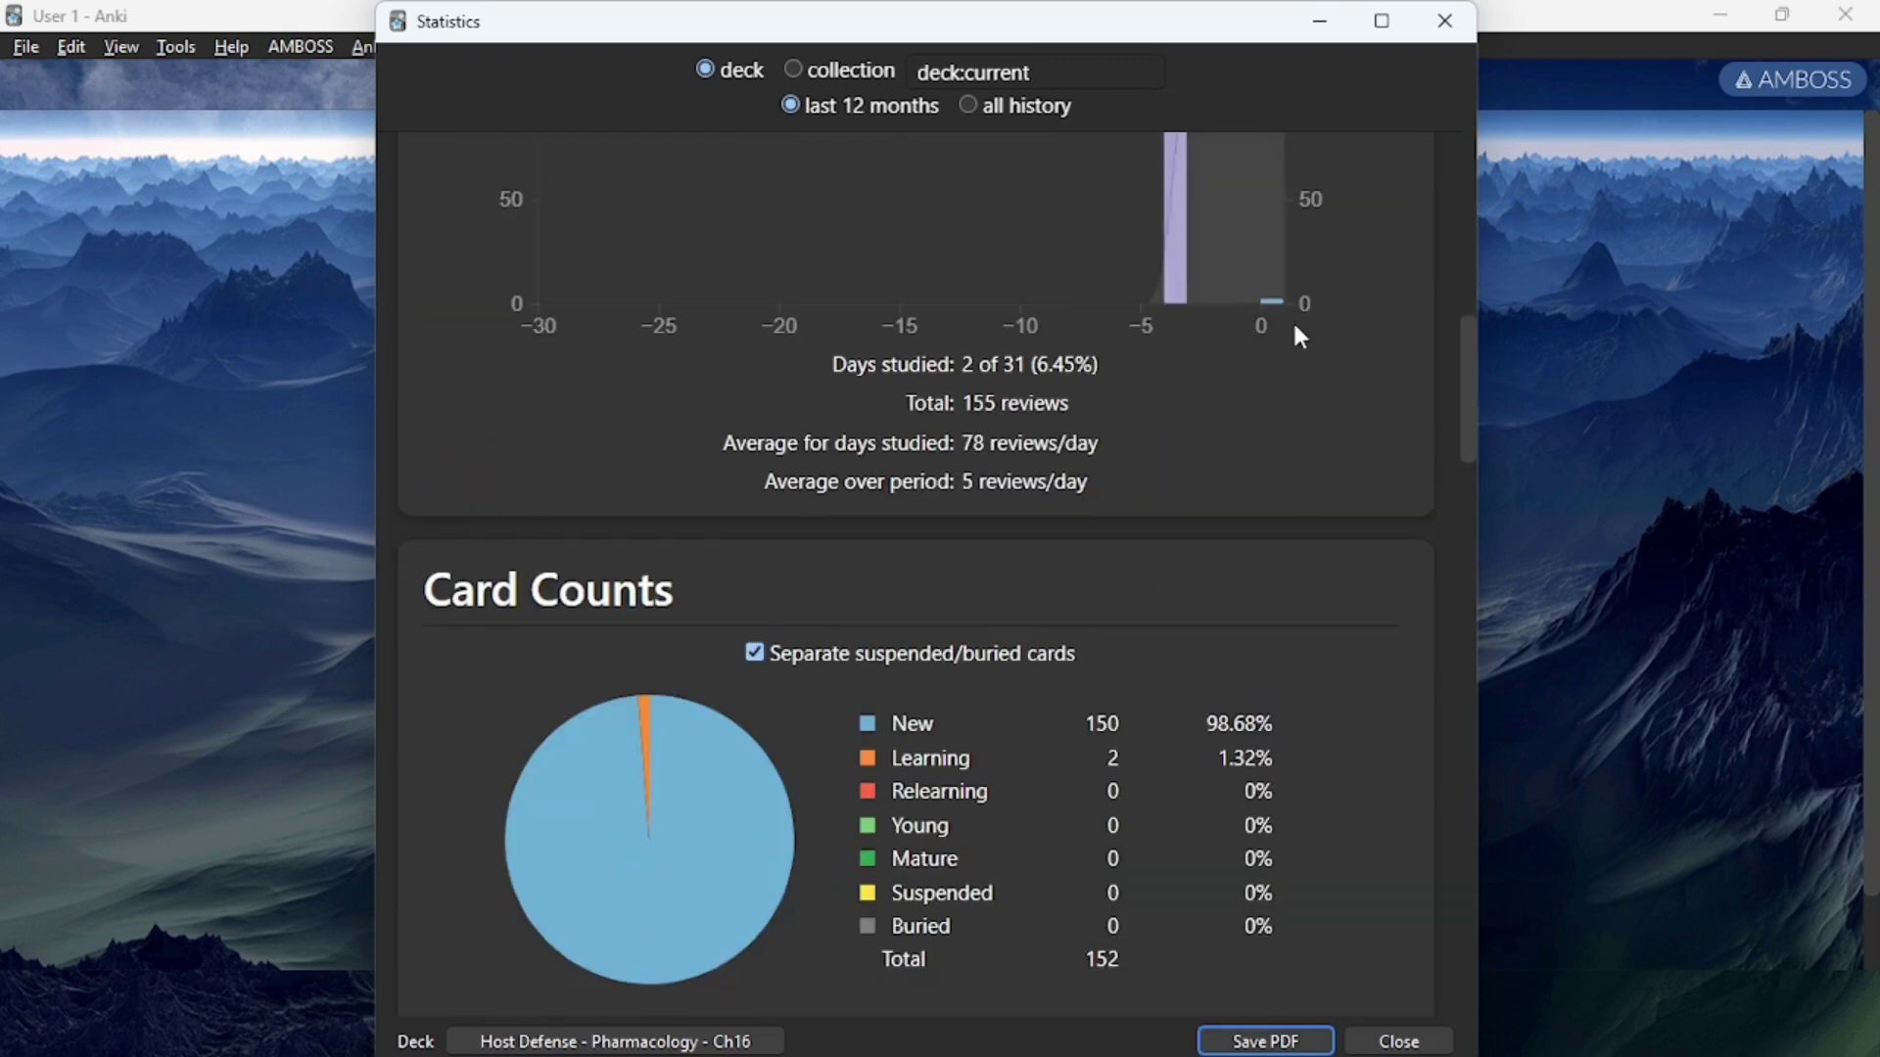
left_click(1445, 21)
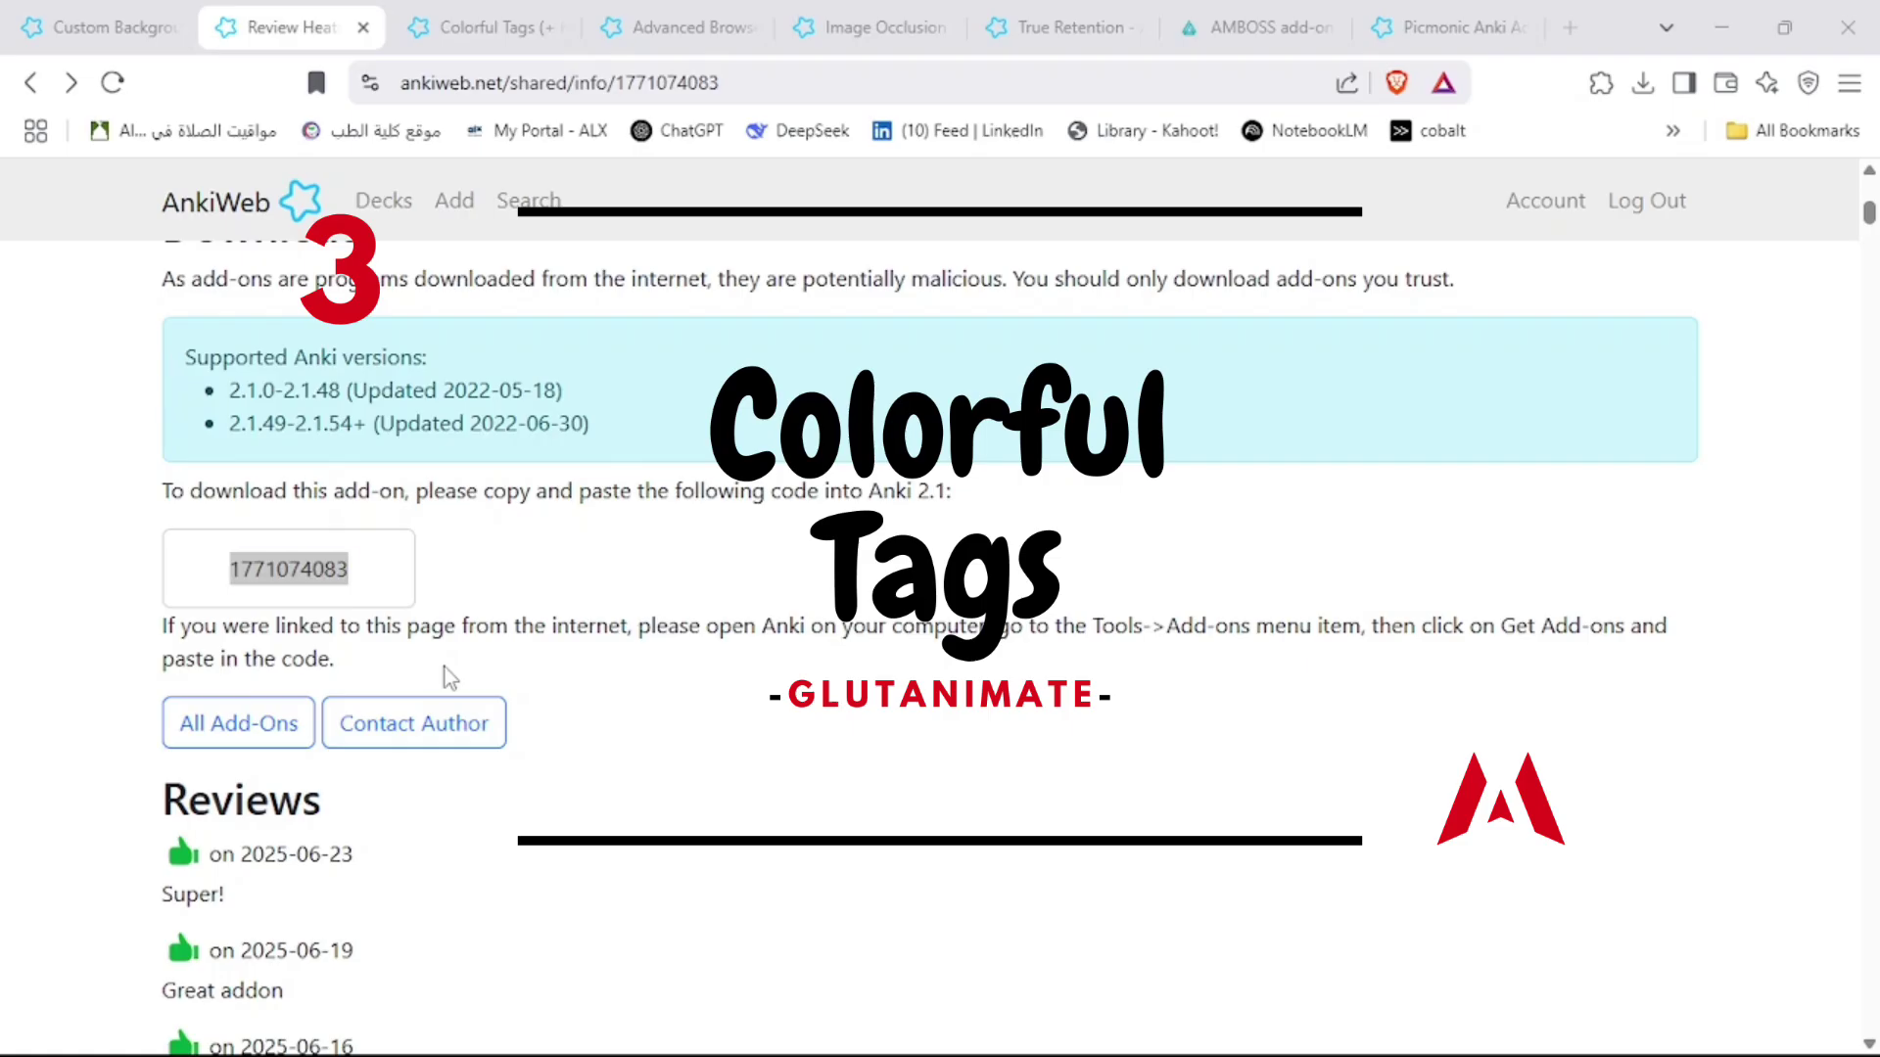
Switch to the Colorful Tags (+ Hierarchical Tags) page and copy the add-on code 594329229 from its download section
left_click(285, 567)
left_click(442, 37)
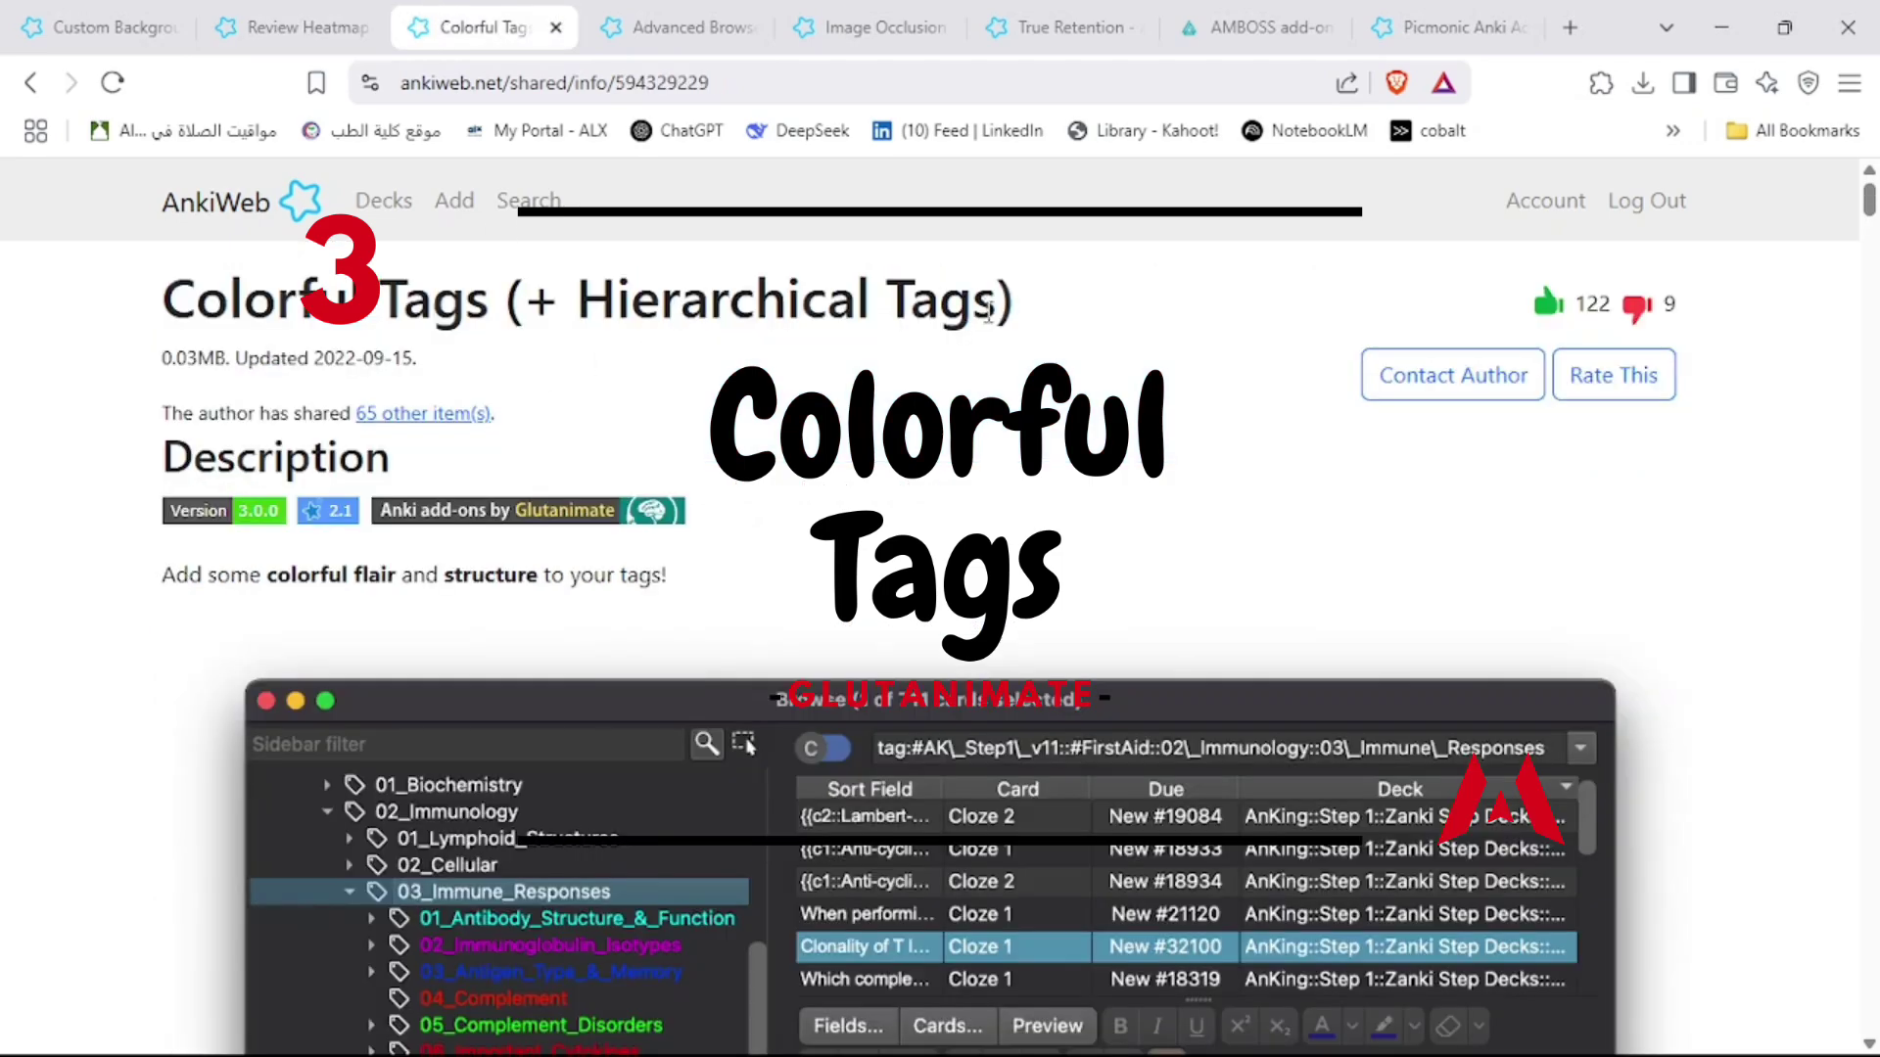
scroll(989, 311, "down", 10)
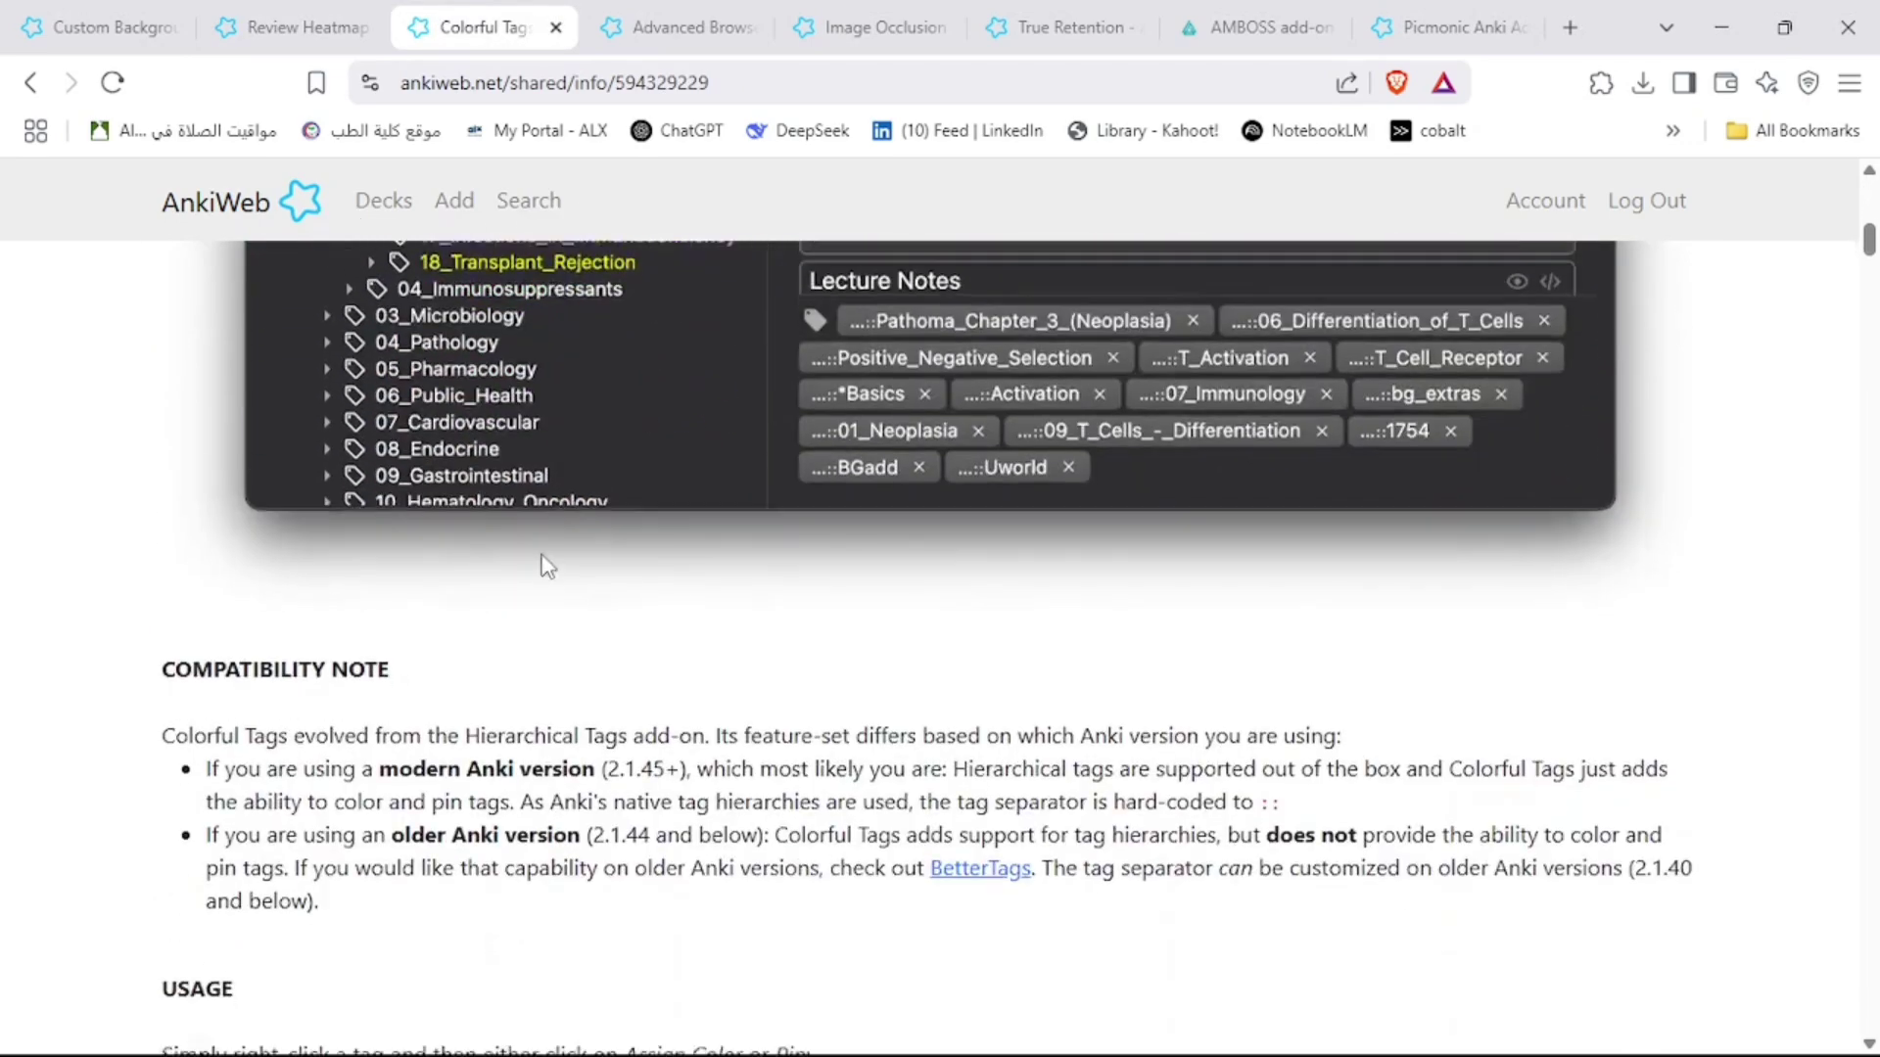
scroll(546, 565, "down", 8)
scroll(613, 544, "down", 10)
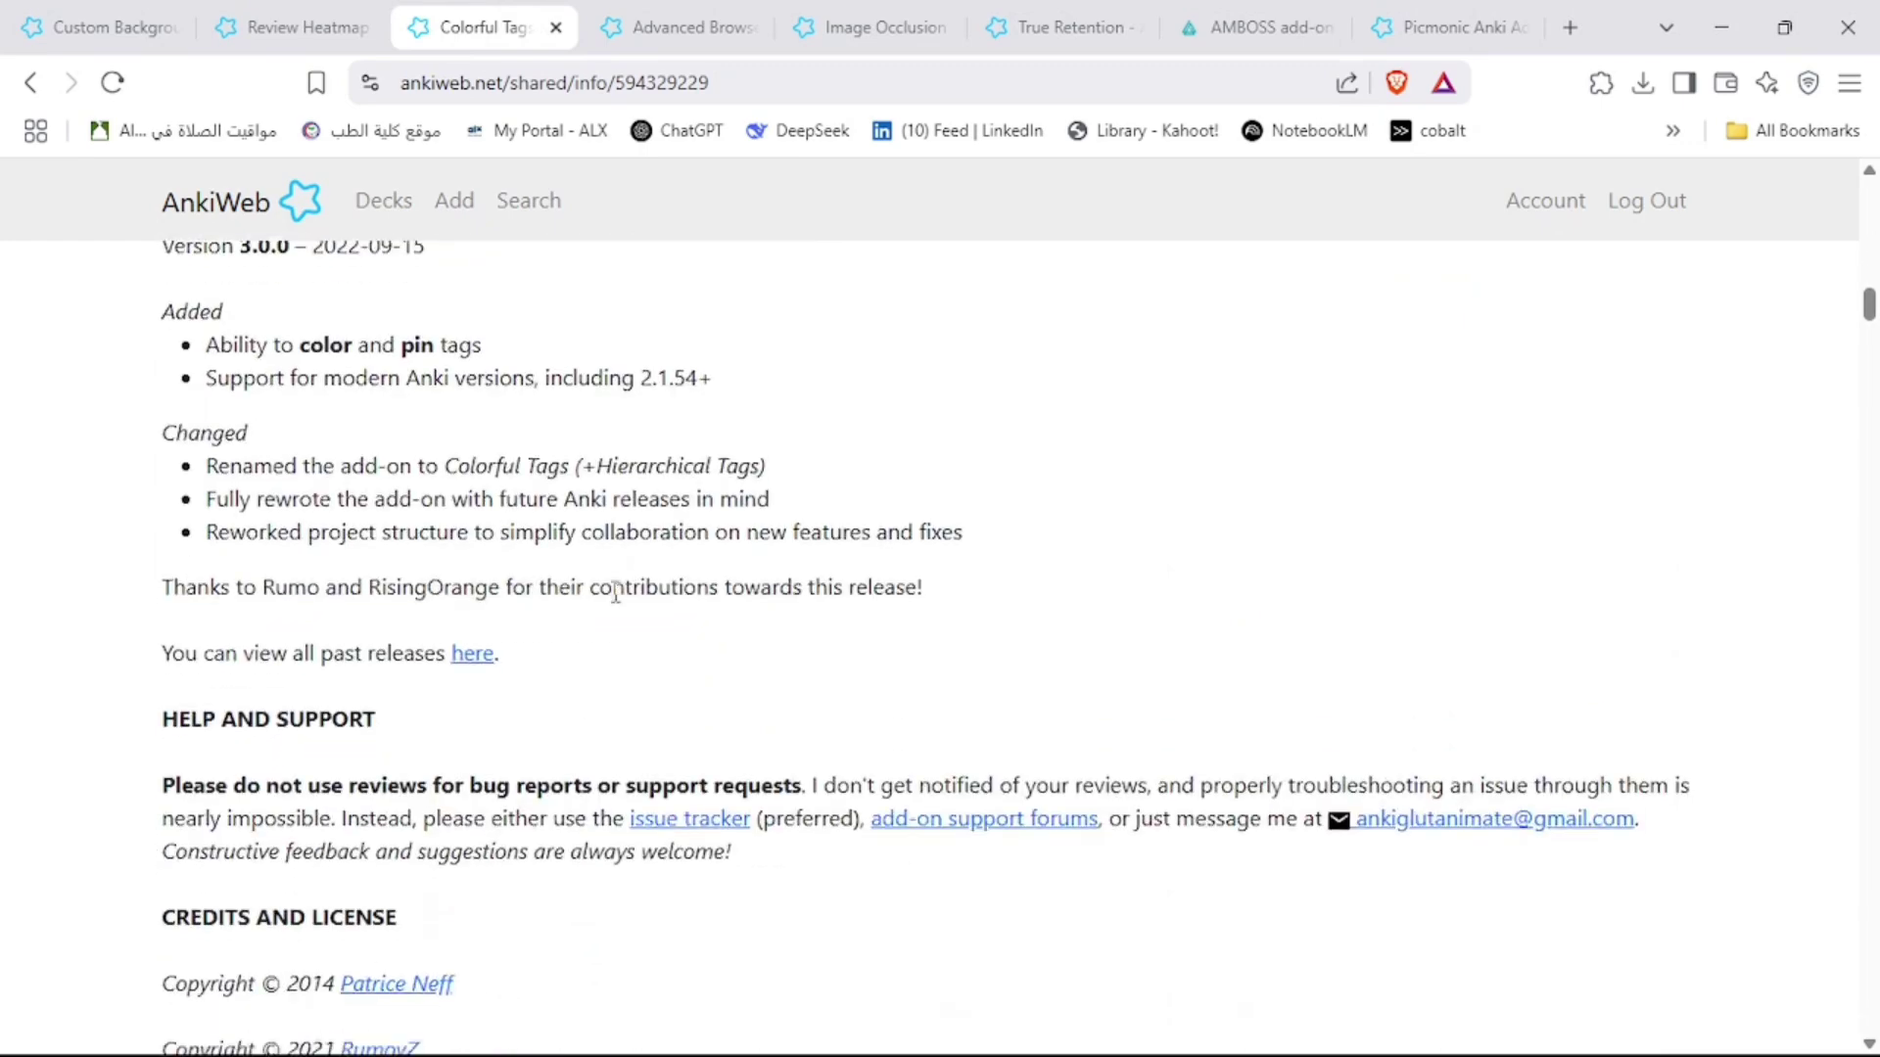
scroll(615, 592, "down", 15)
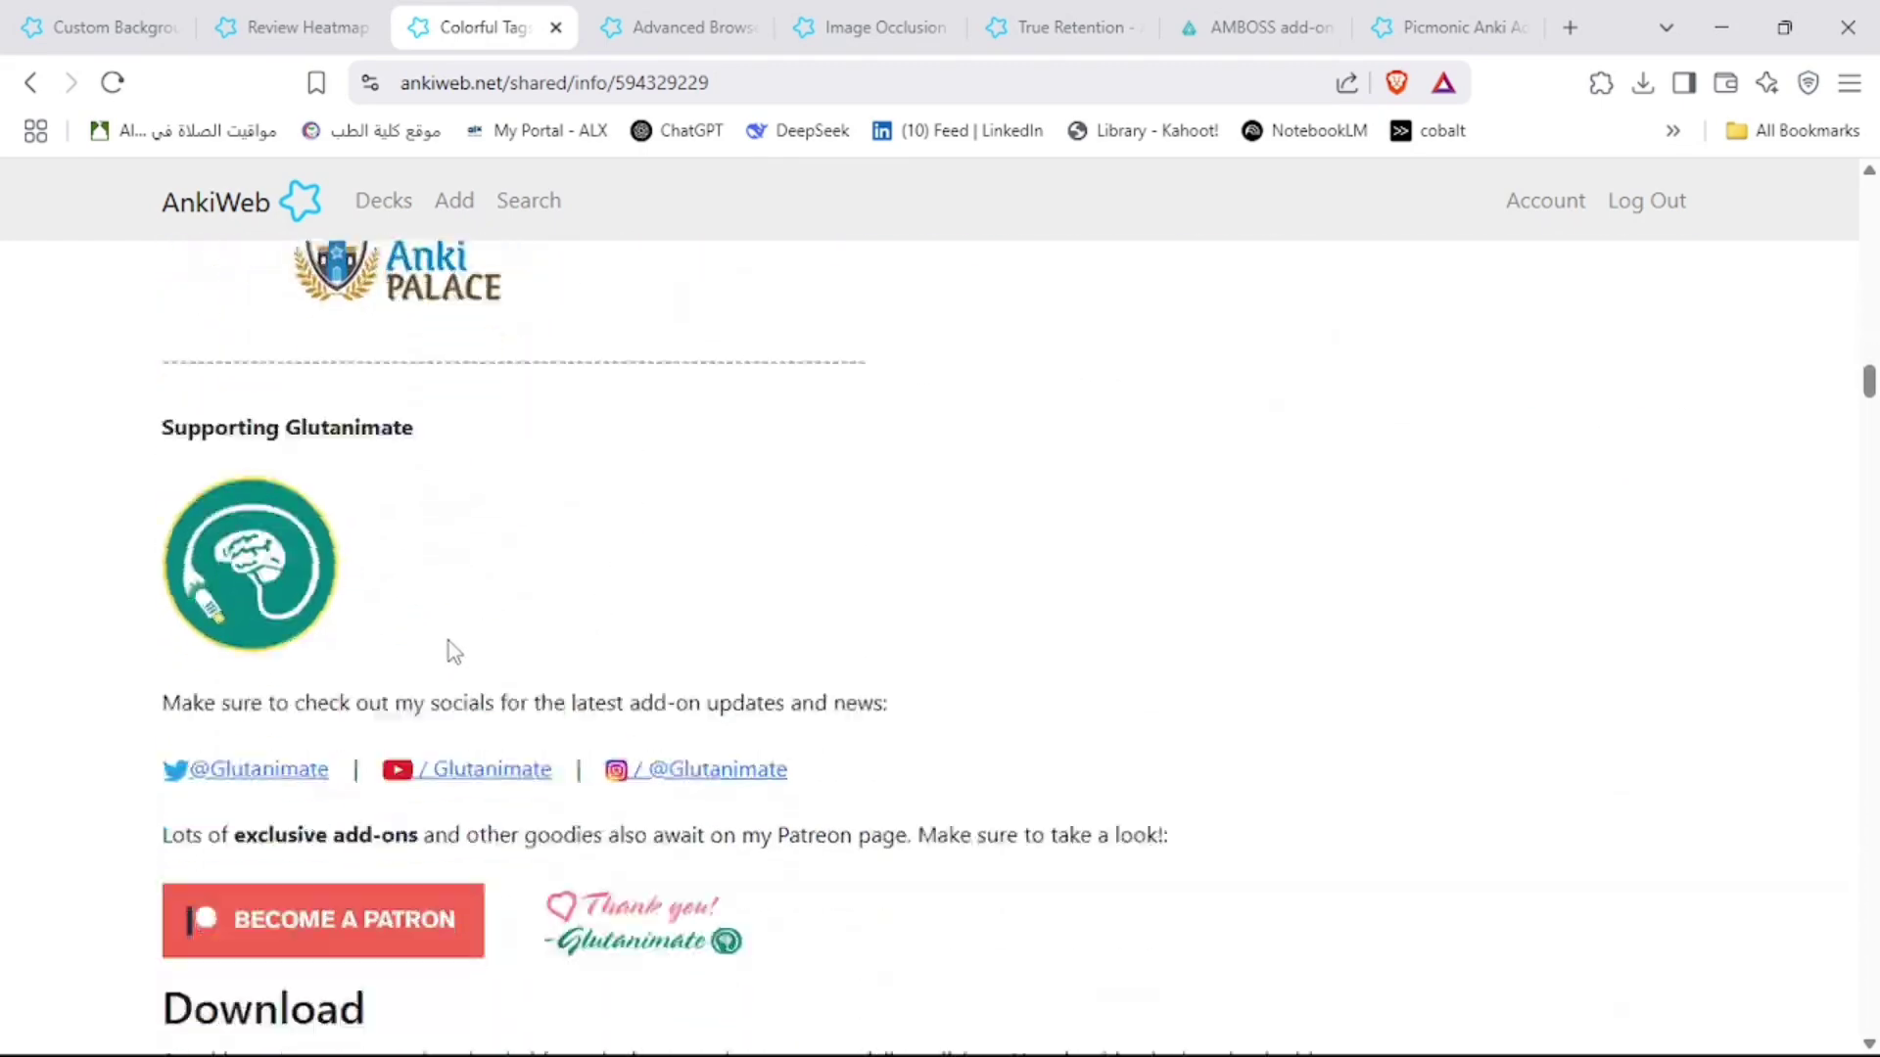
scroll(472, 642, "down", 8)
double_click(306, 583)
key("ctrl+c")
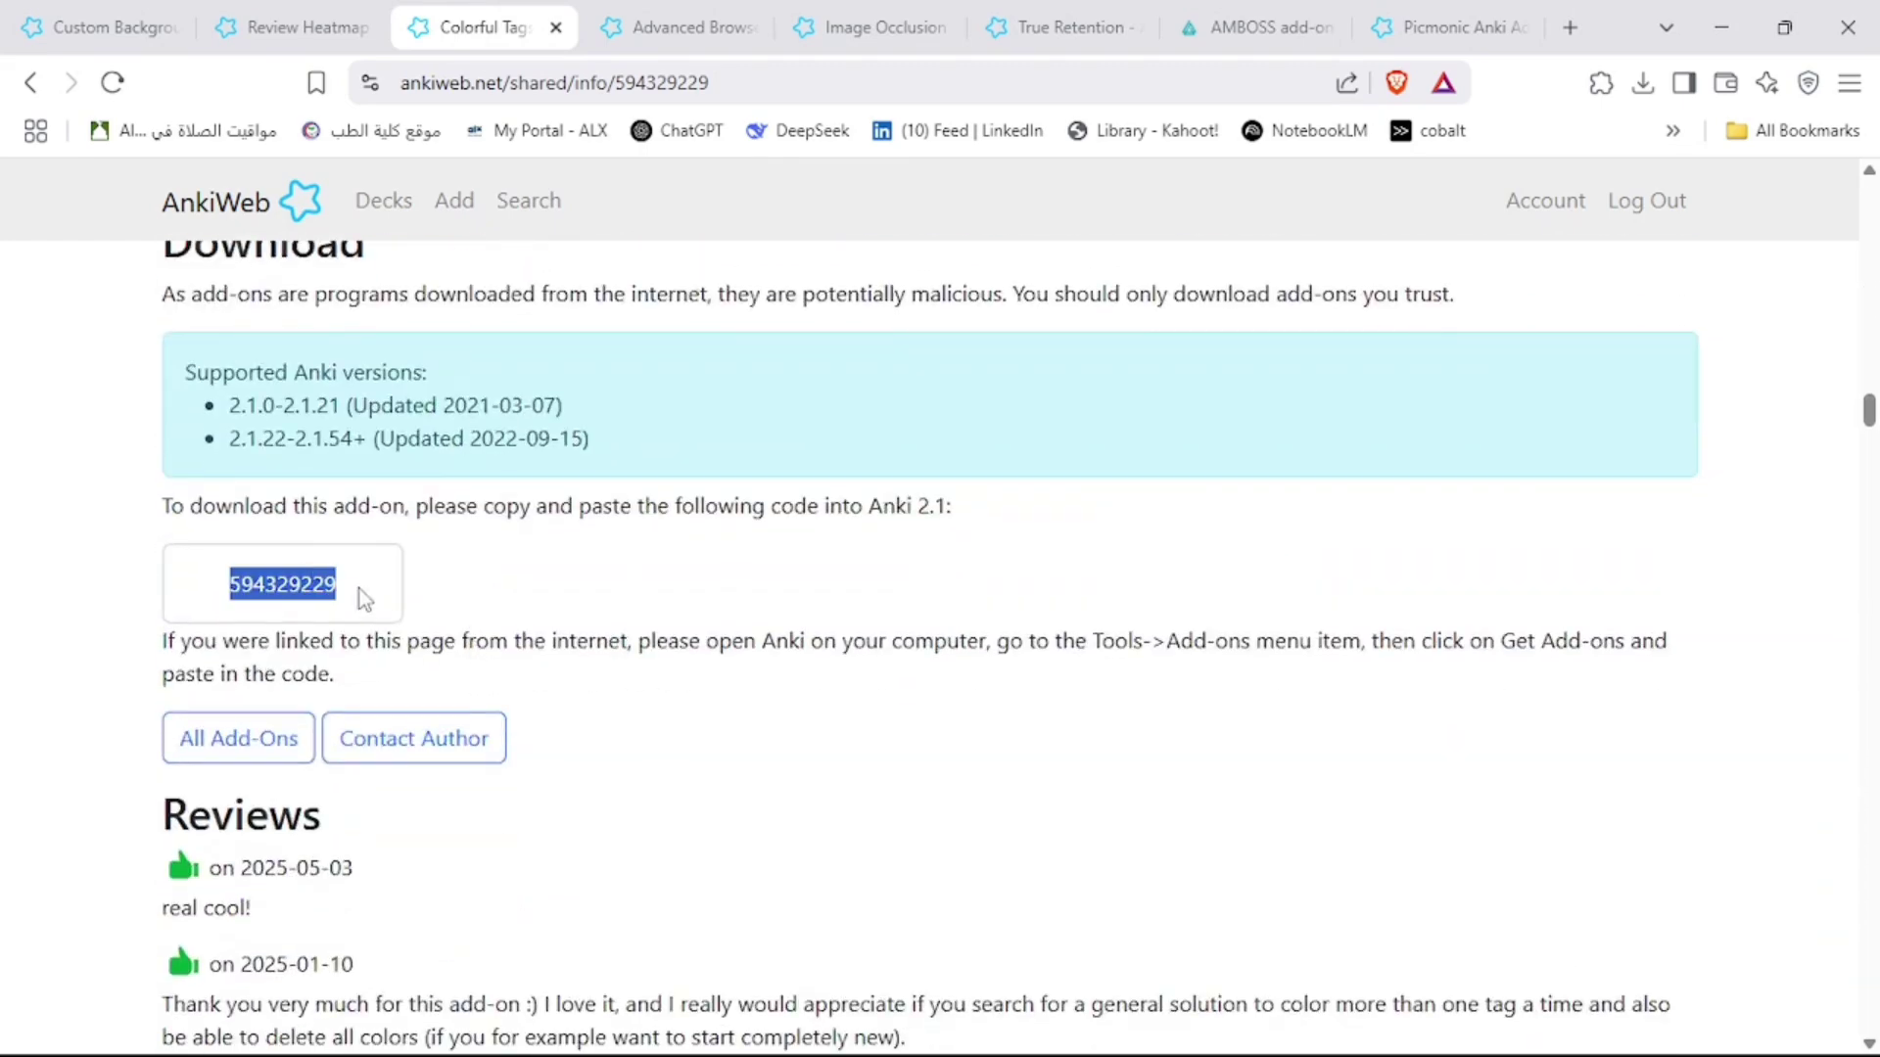
Return to Anki, enter code 594329229 for installing an add-on, and dismiss the install dialog and the add-ons window
key("alt+Tab")
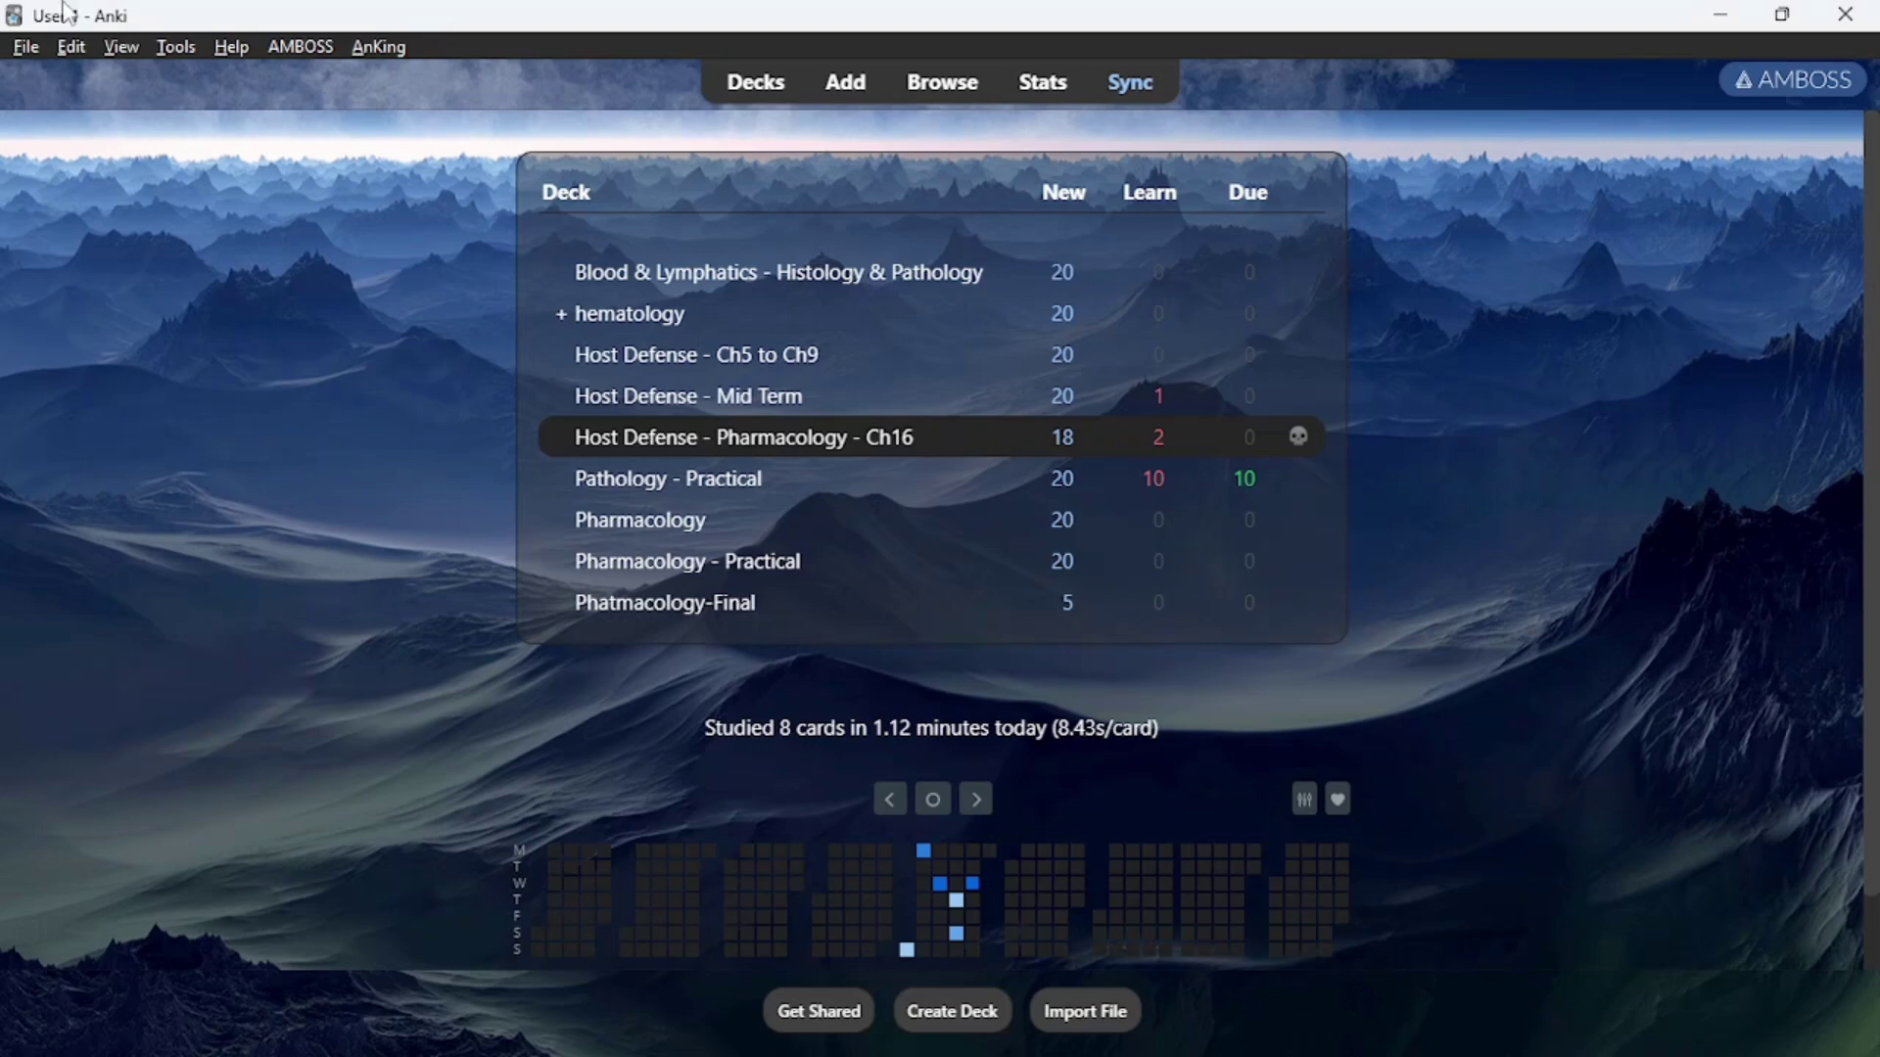
left_click(176, 45)
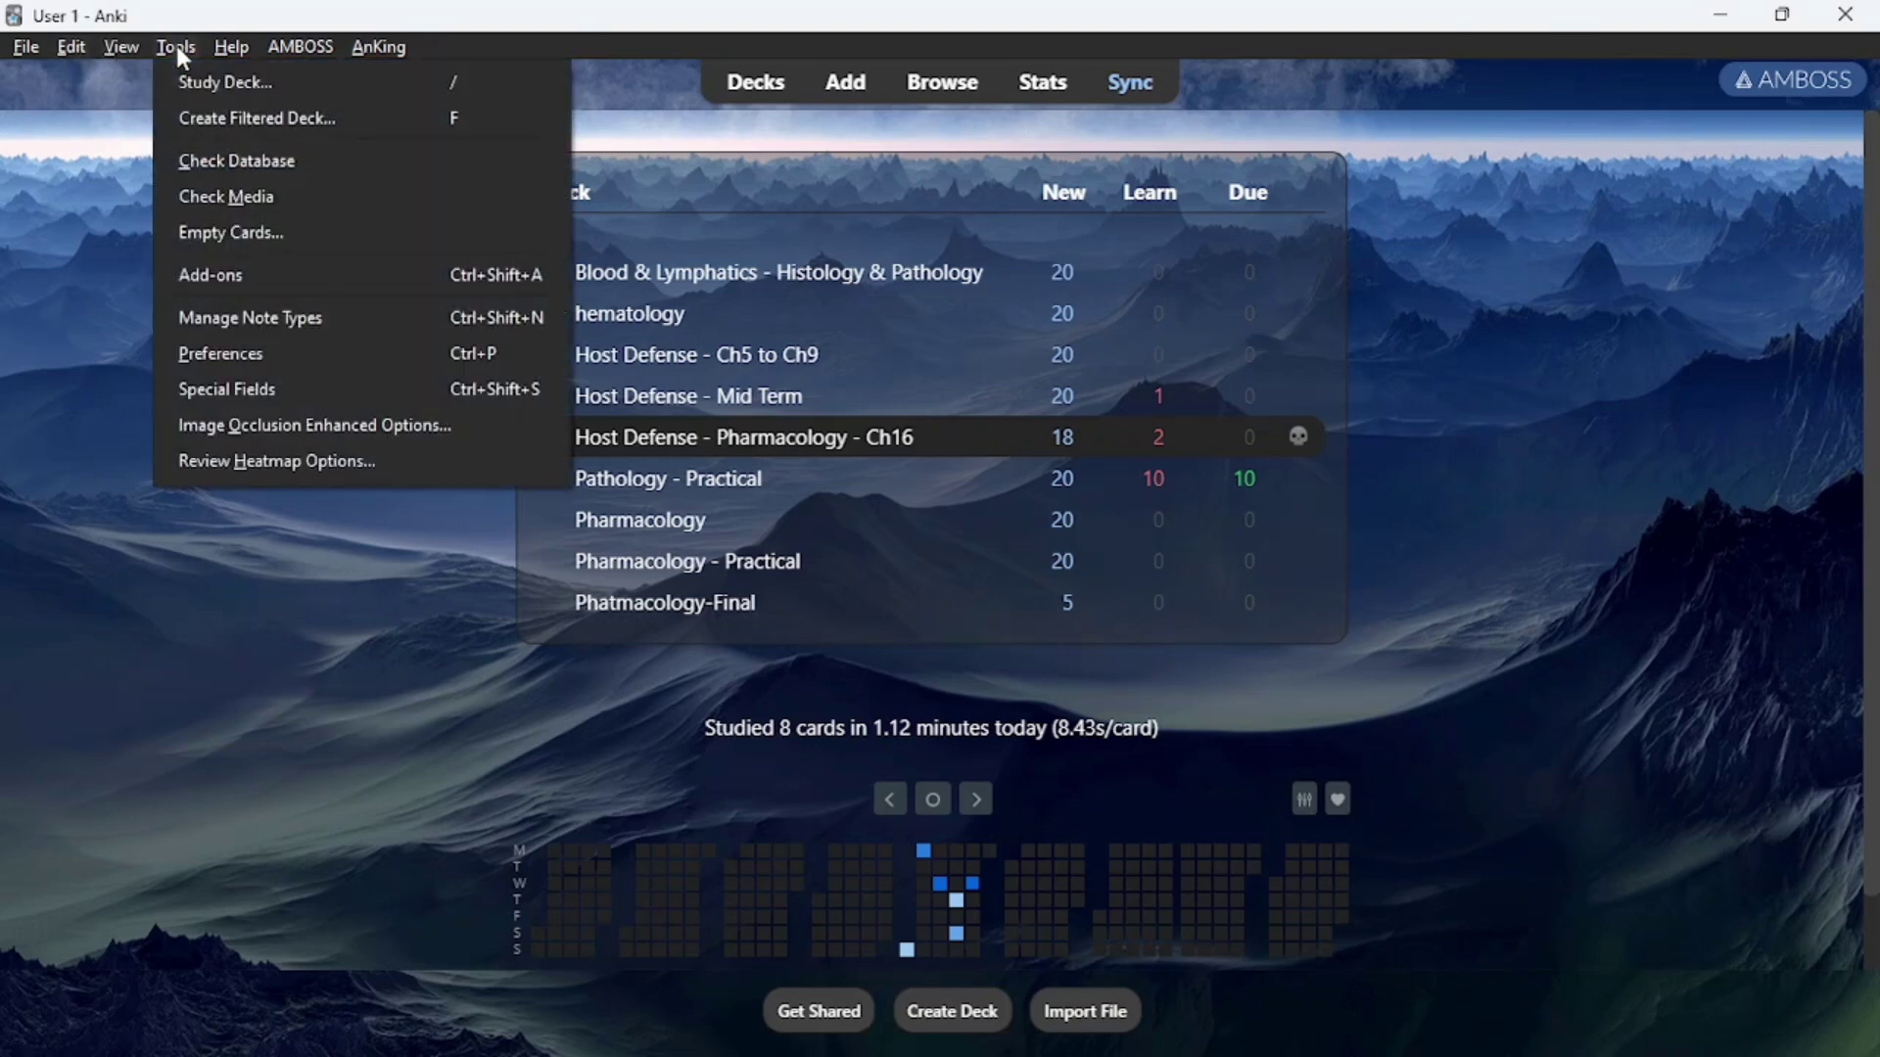
left_click(231, 279)
left_click(1371, 78)
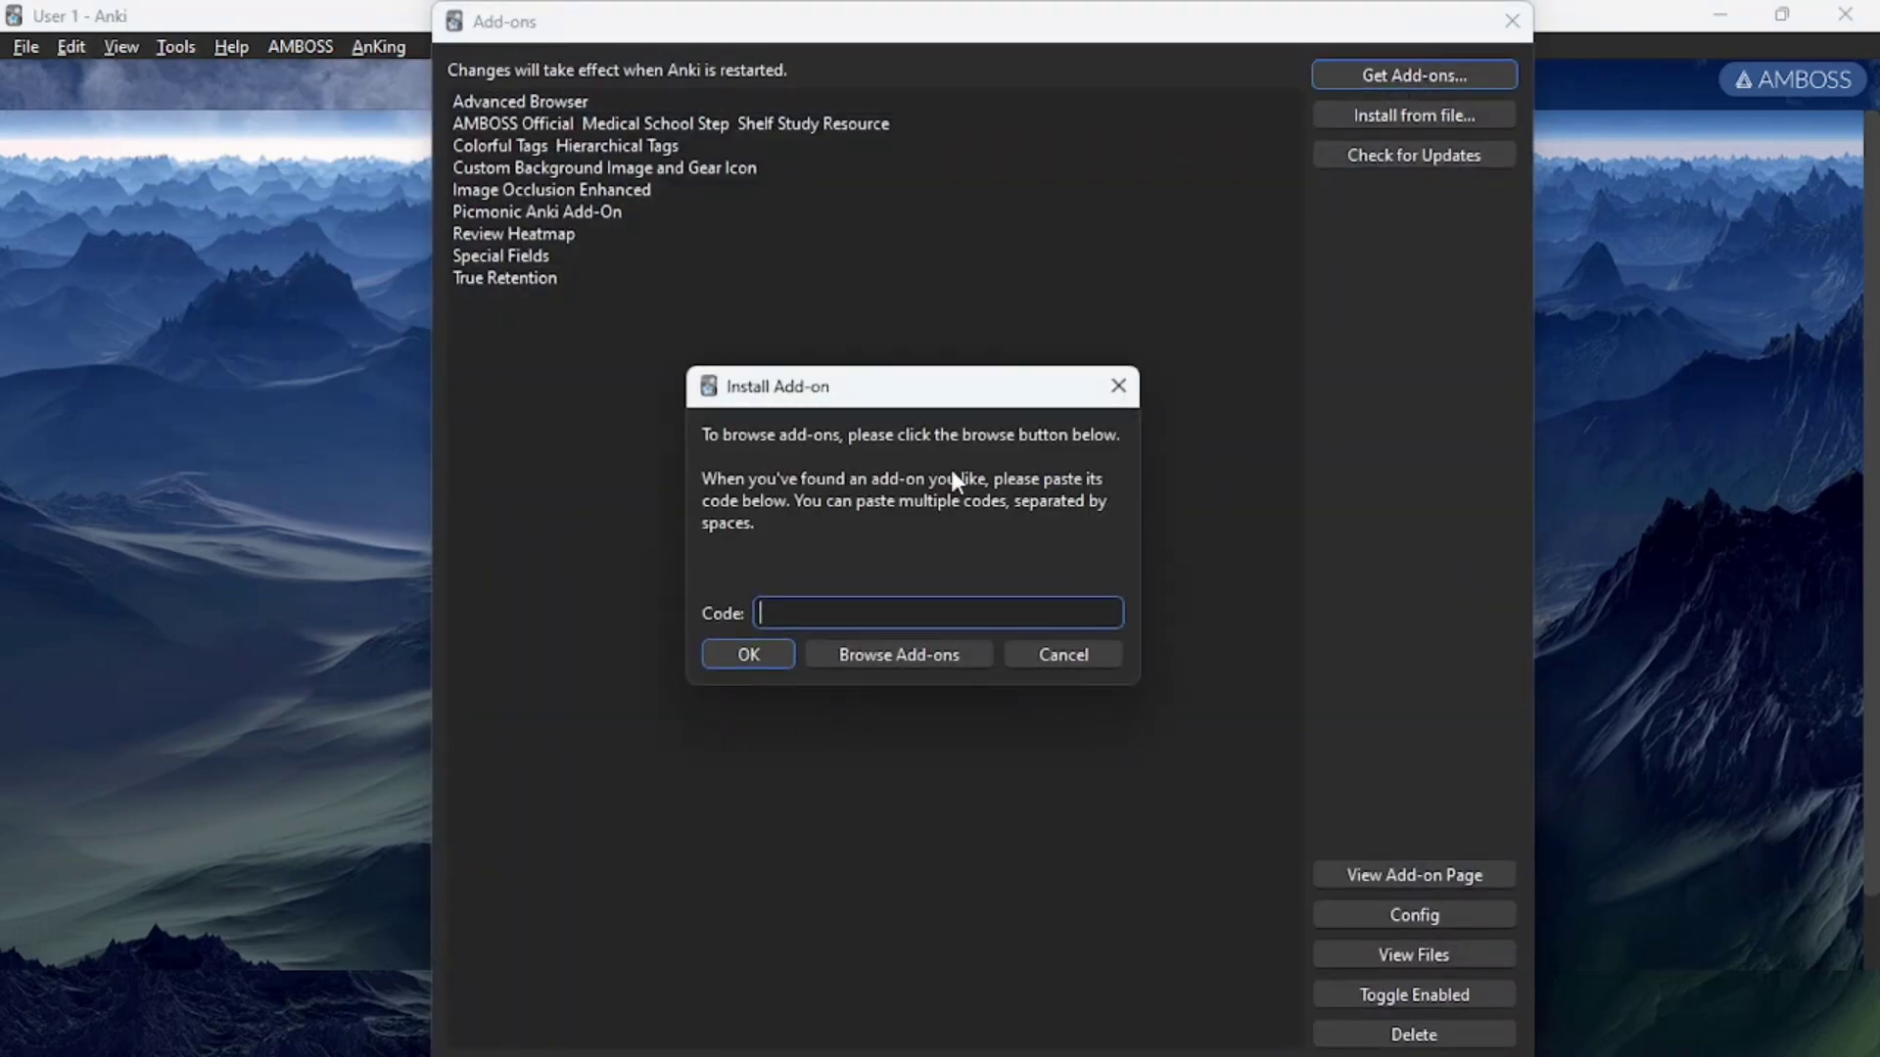
key("ctrl+v")
left_click(1118, 387)
left_click(1512, 21)
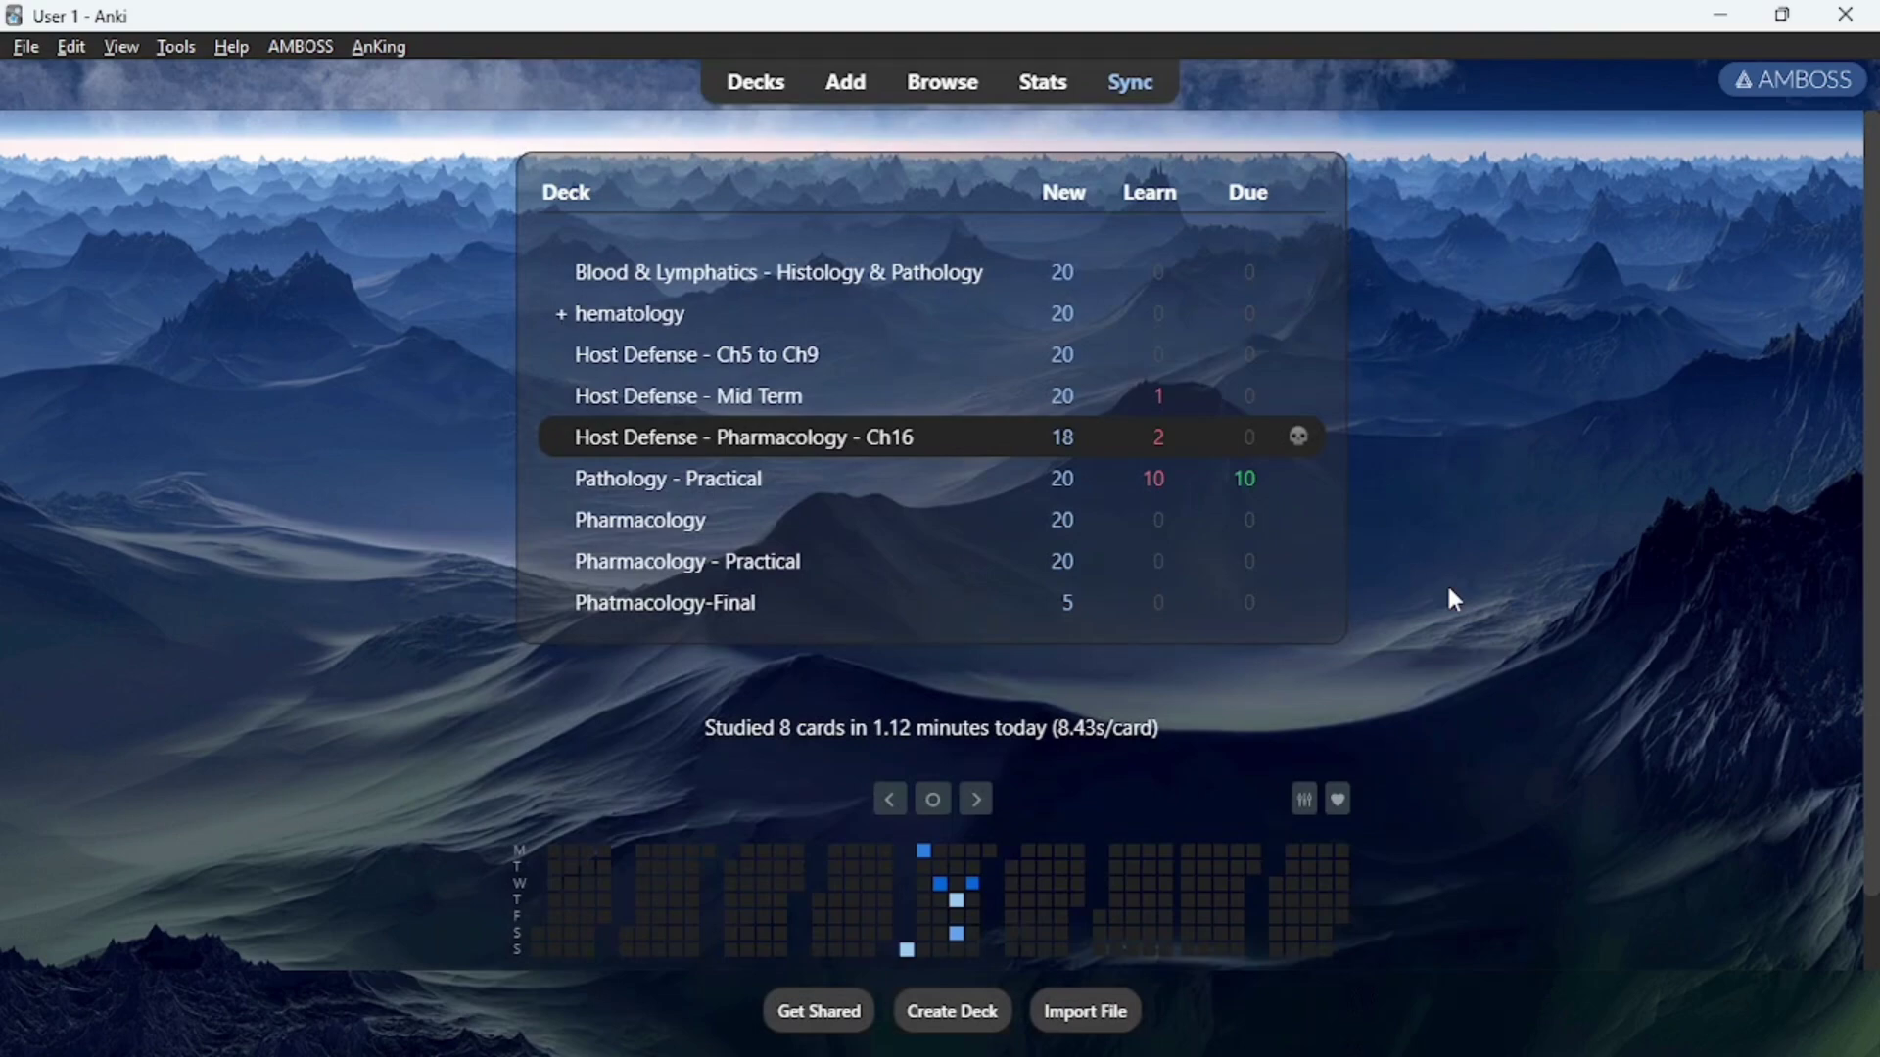
Open the card browser and remove the color from the tags Blood__Lymphatics__Ch1, Blood__Lymphatics__Ch56 and MCQ
left_click(946, 82)
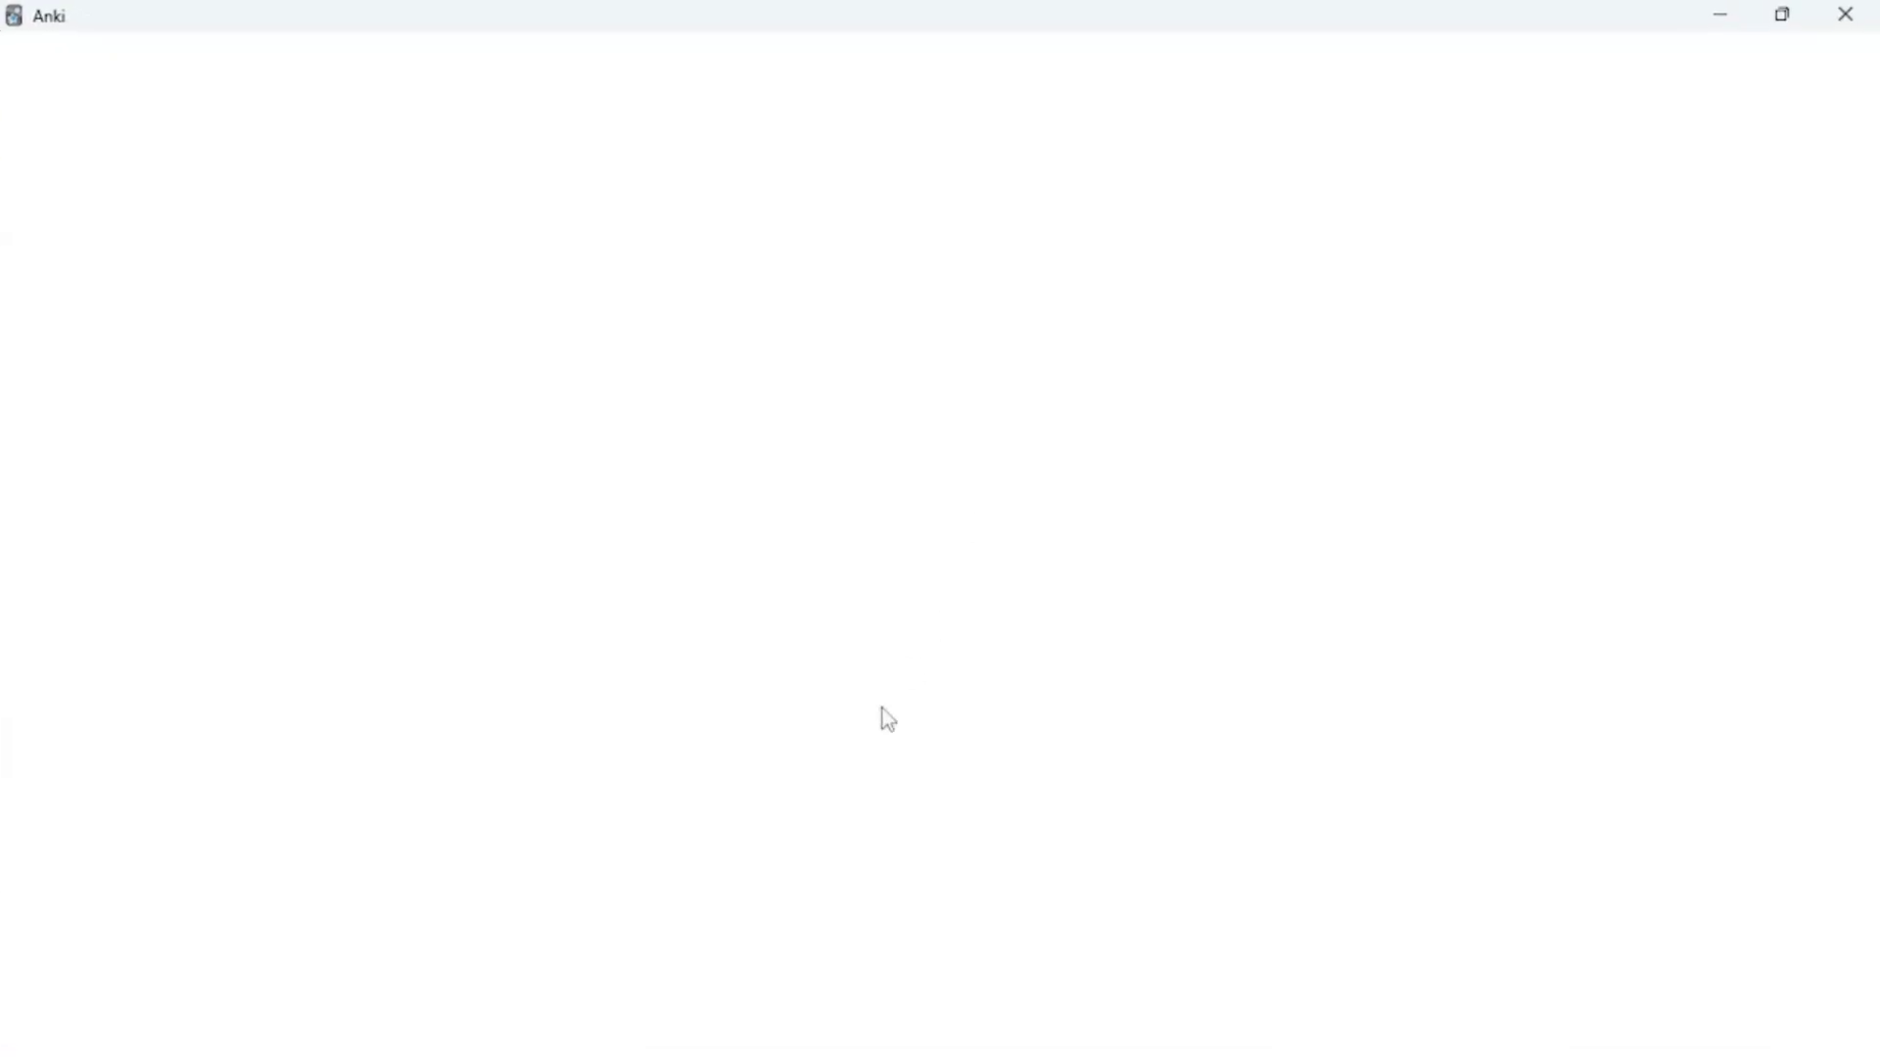
scroll(209, 503, "down", 5)
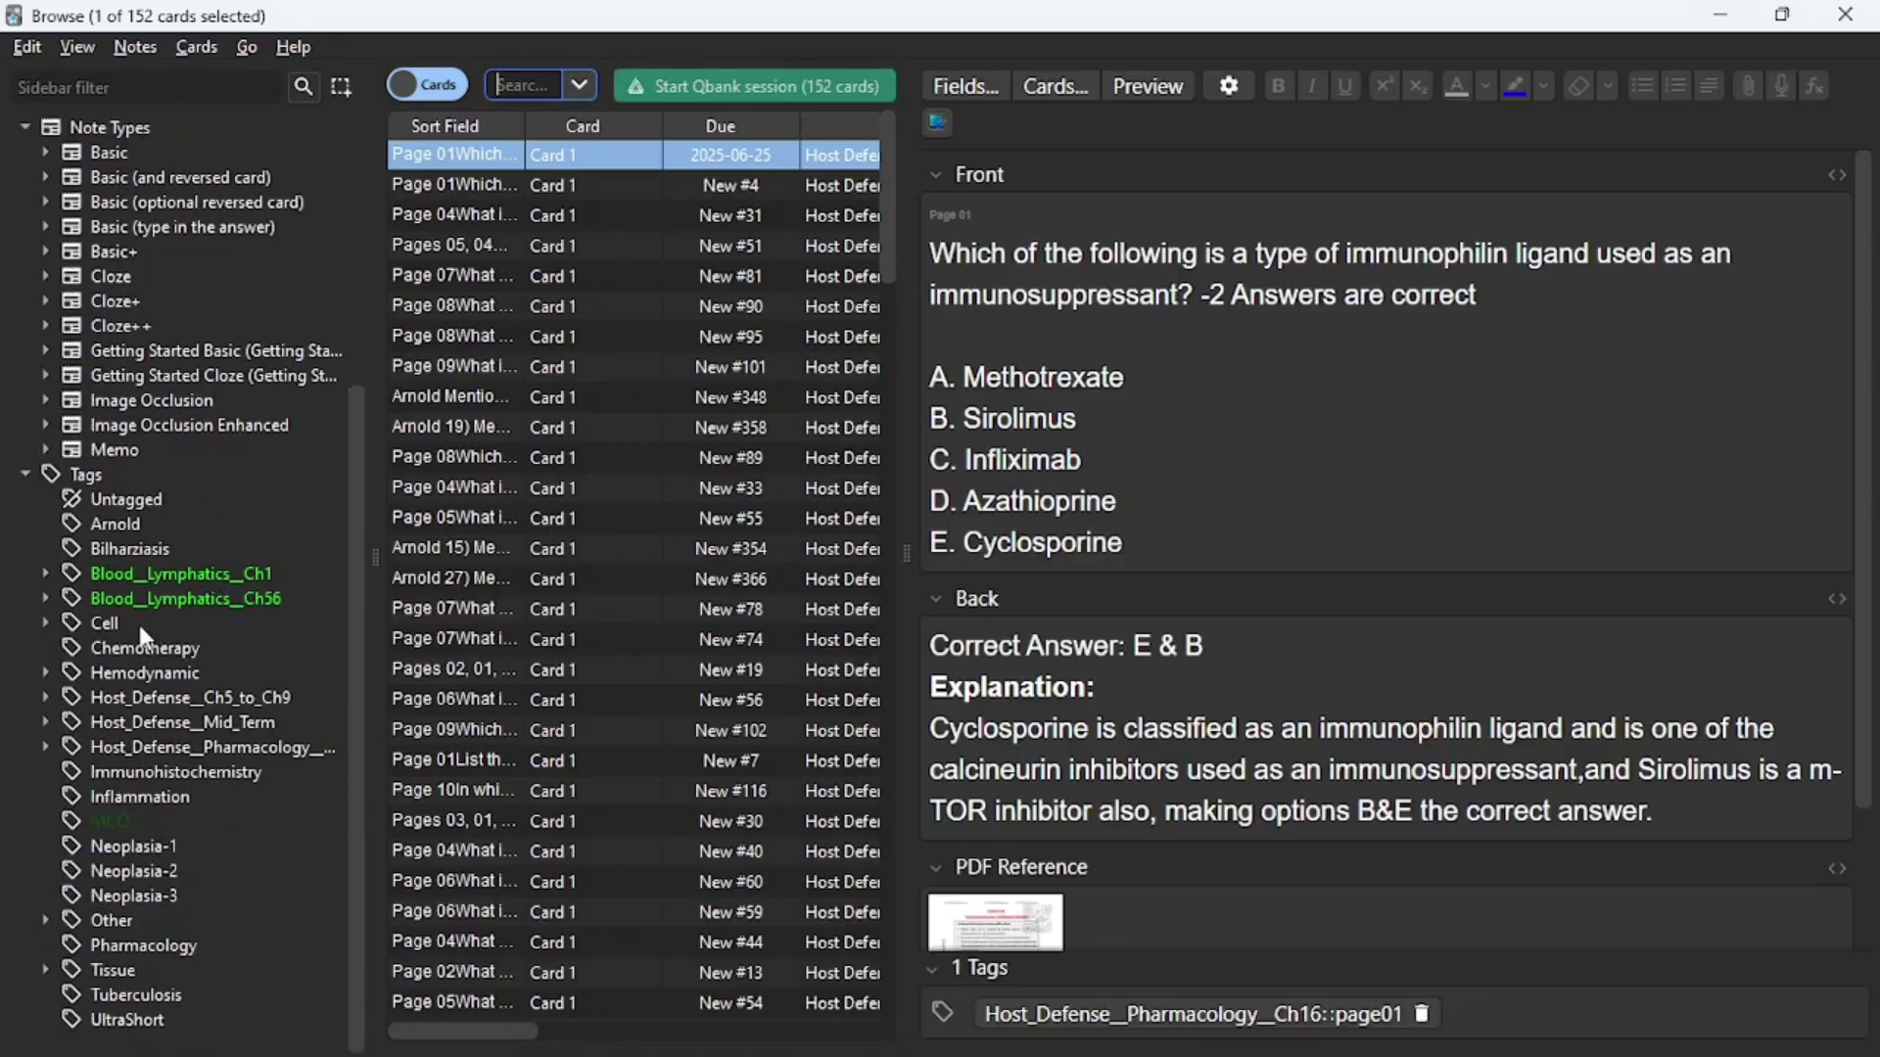
left_click(127, 571)
right_click(127, 571)
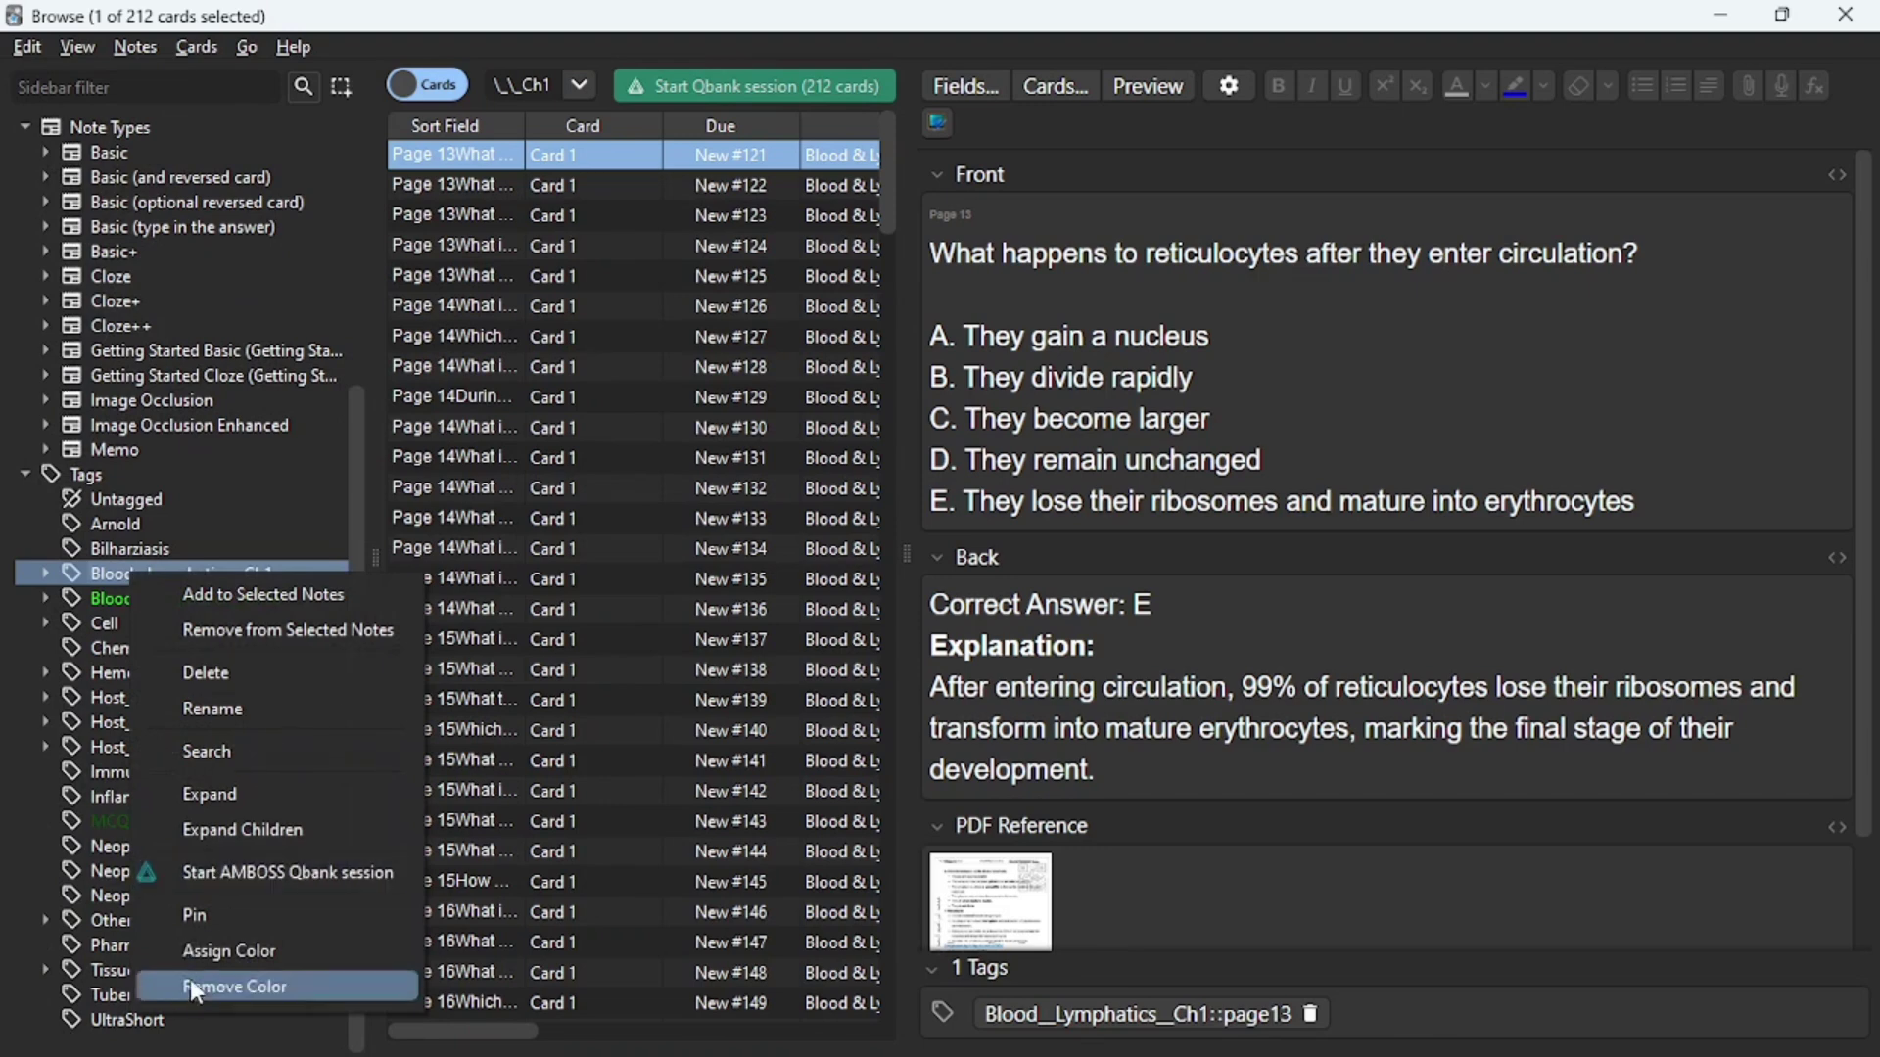
left_click(233, 987)
left_click(174, 605)
right_click(180, 603)
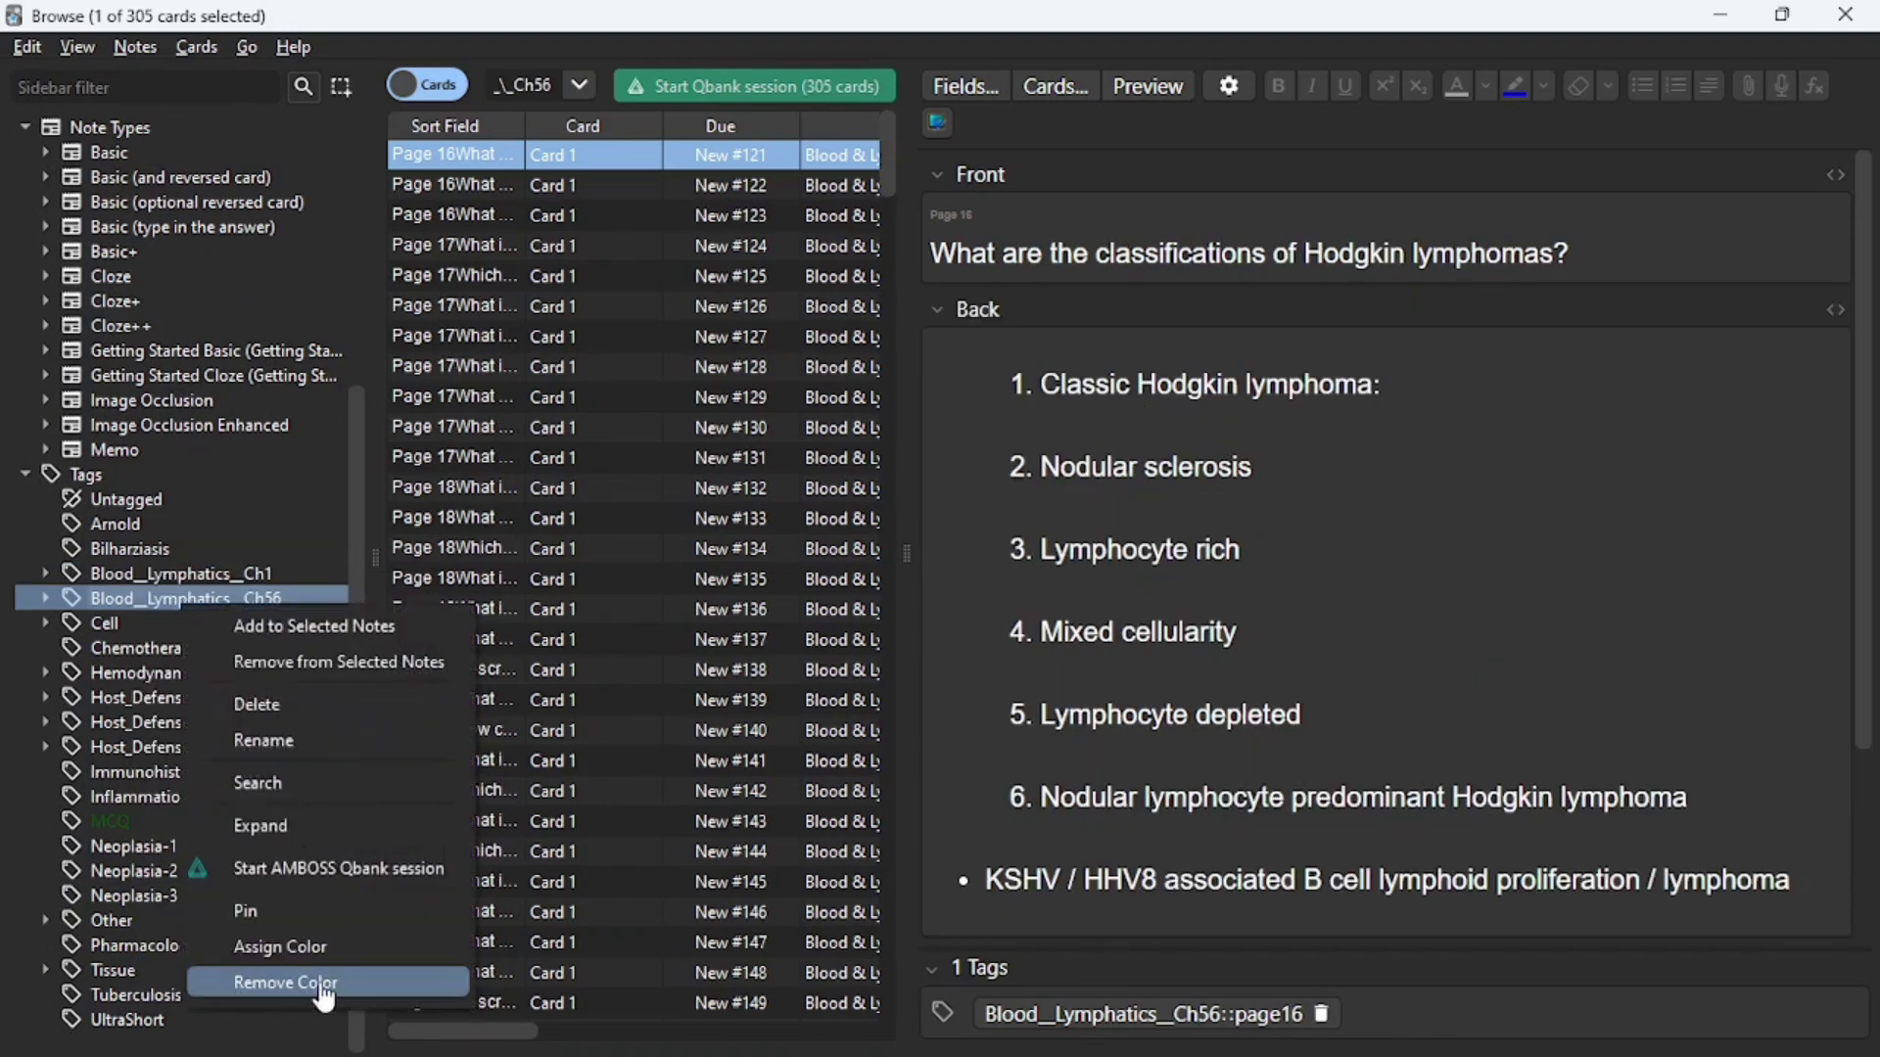
left_click(245, 986)
left_click(119, 813)
right_click(121, 809)
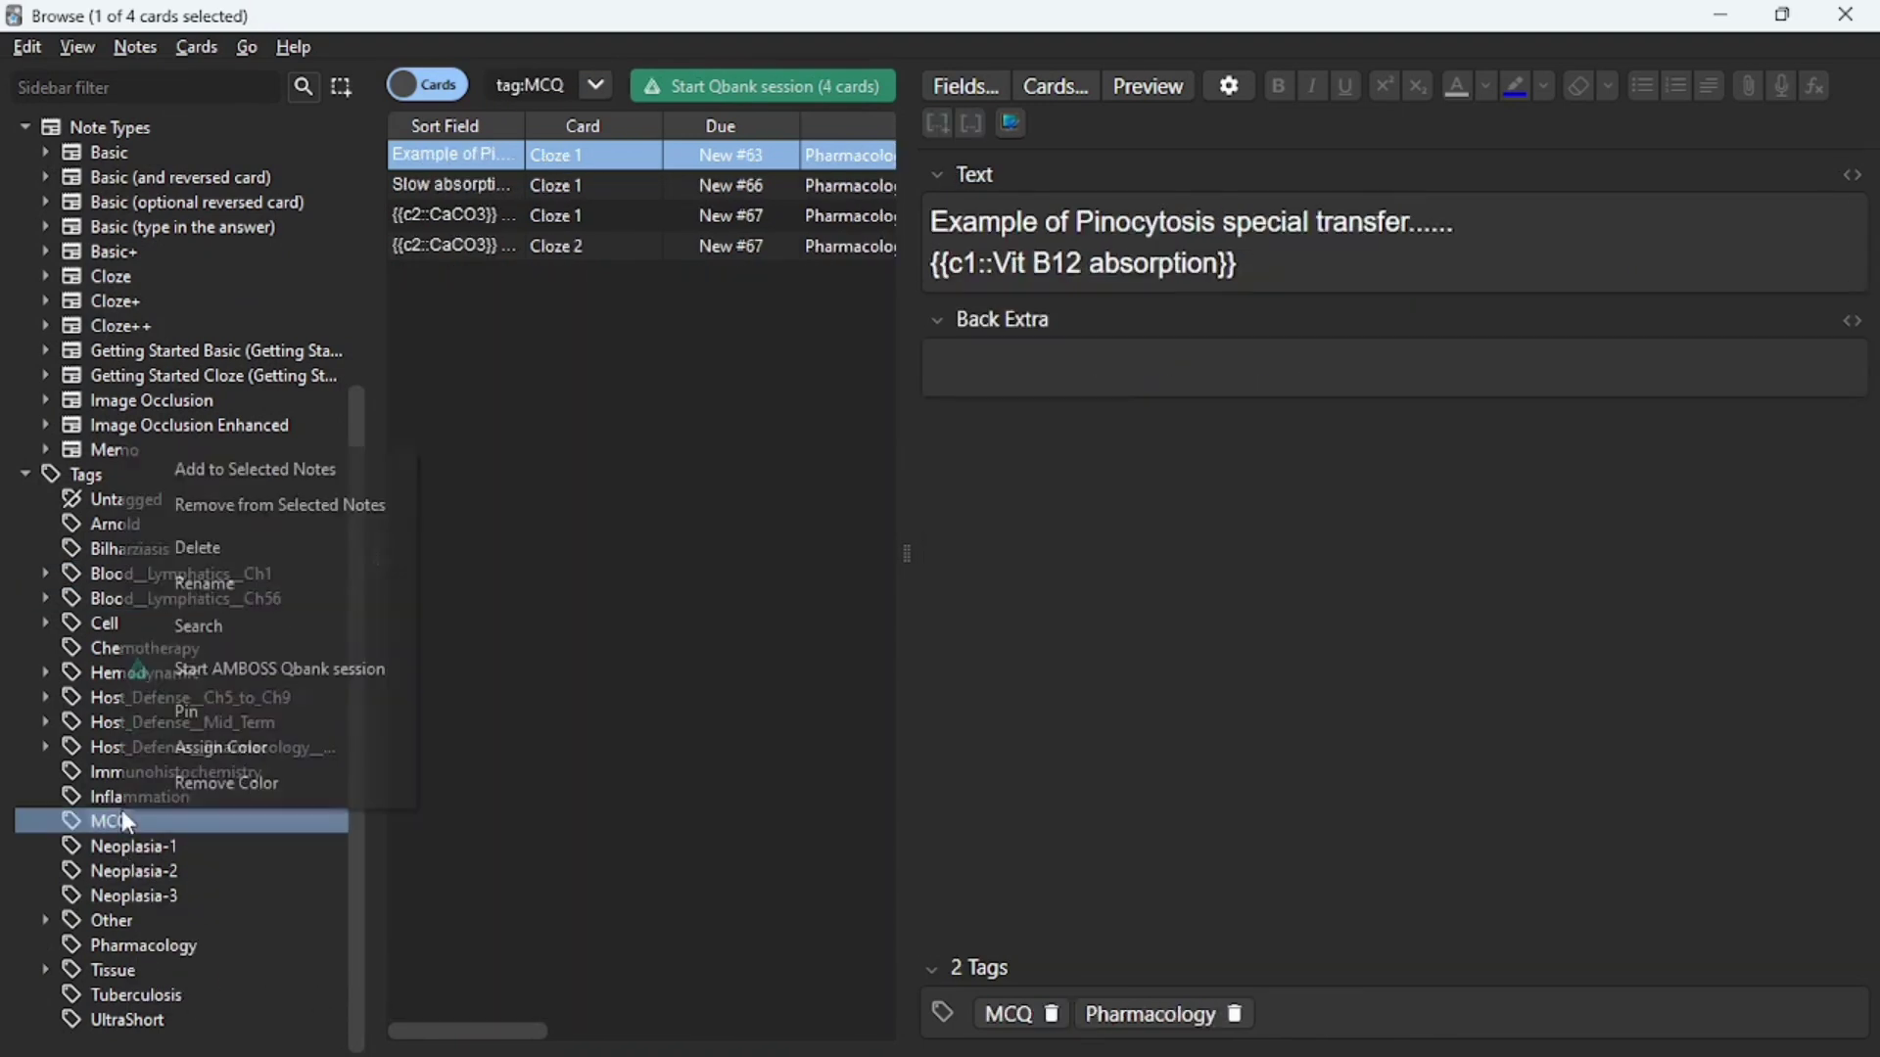
left_click(271, 775)
Assign the bright green color #00ff00 to the Blood__Lymphatics__Ch1 tag
left_click(135, 570)
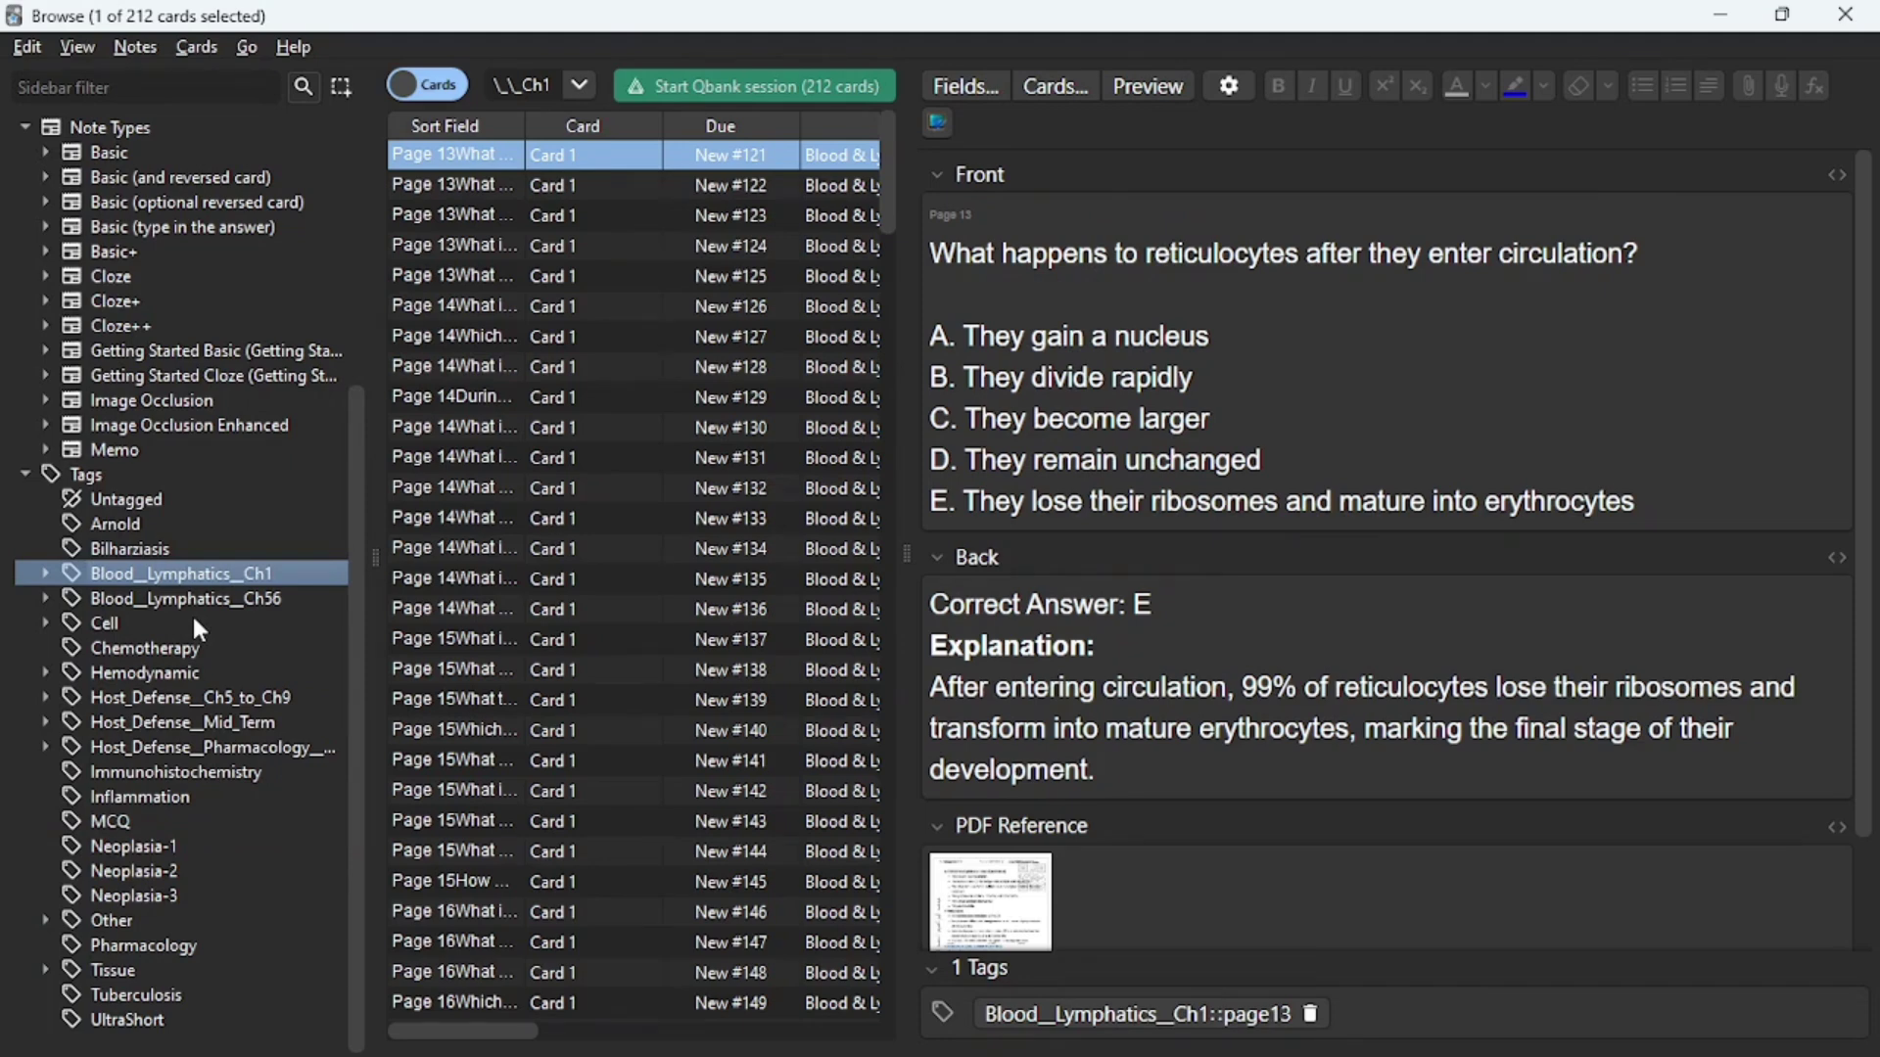
left_click(267, 599)
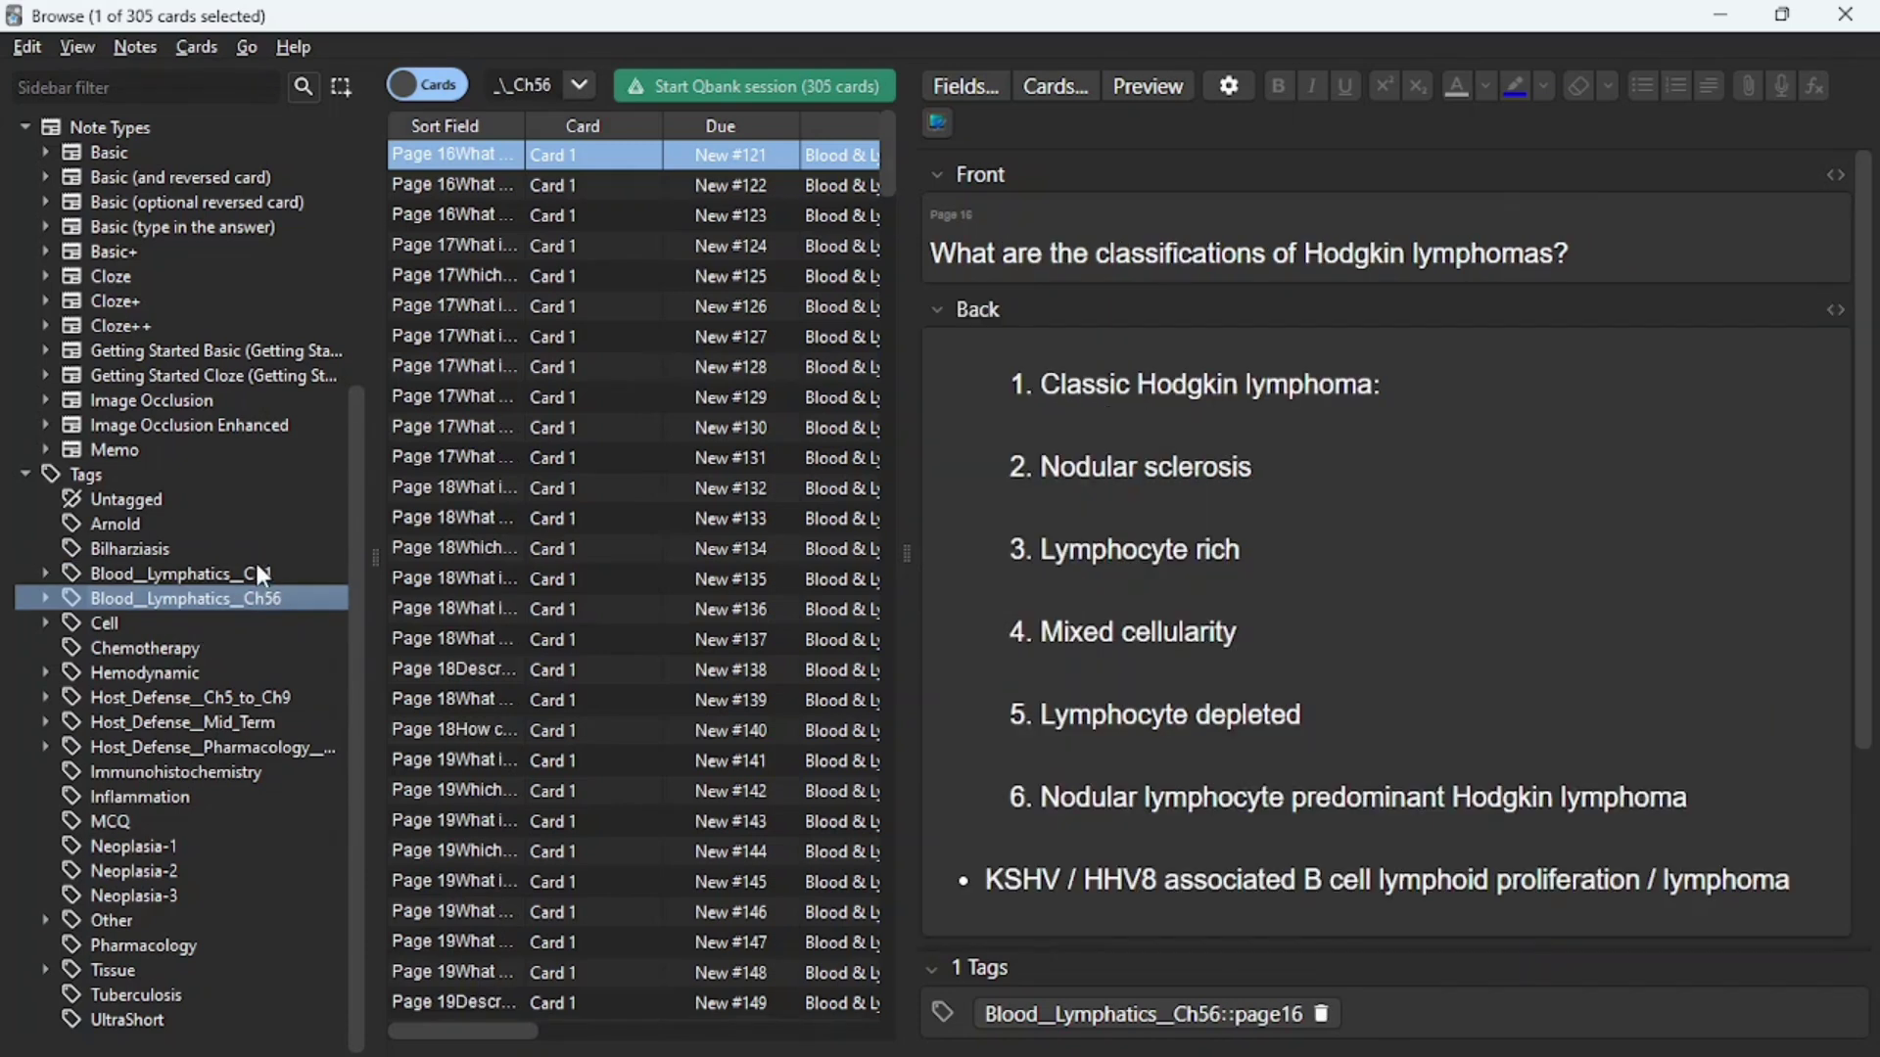
left_click(257, 568)
right_click(257, 566)
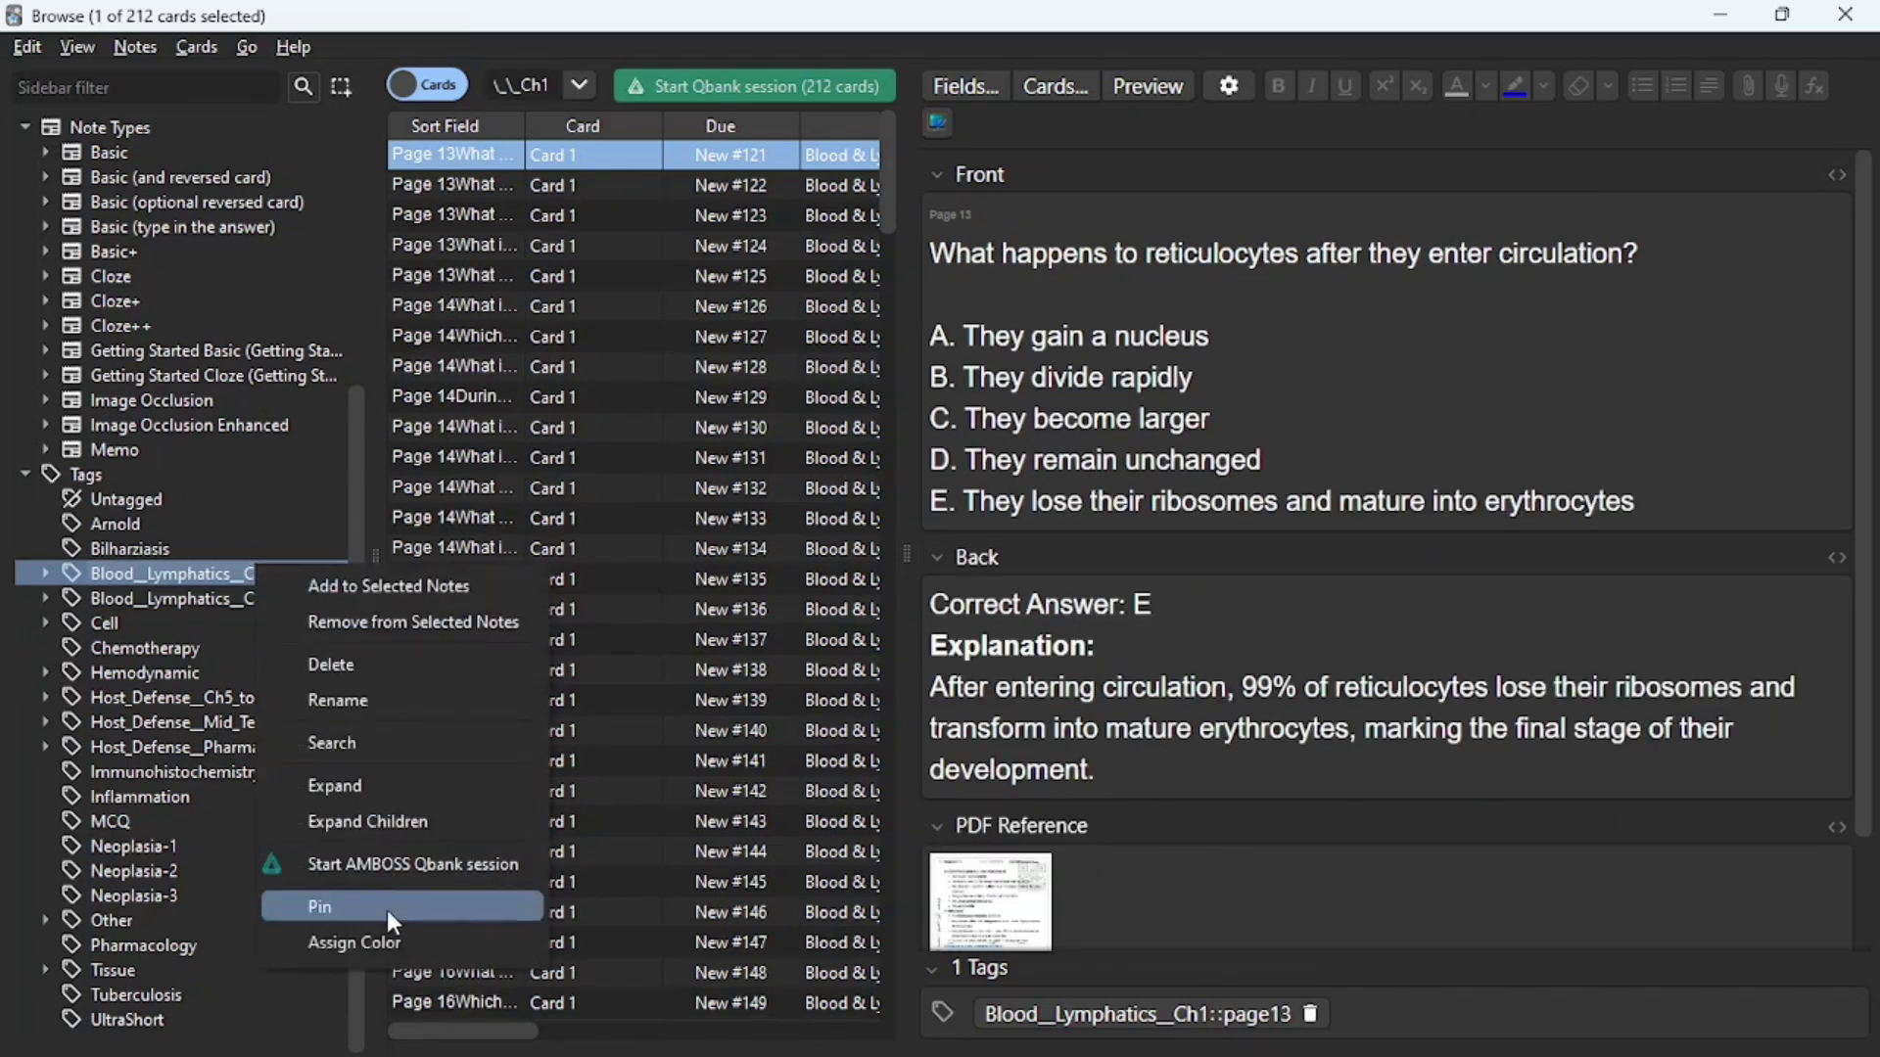
left_click(393, 943)
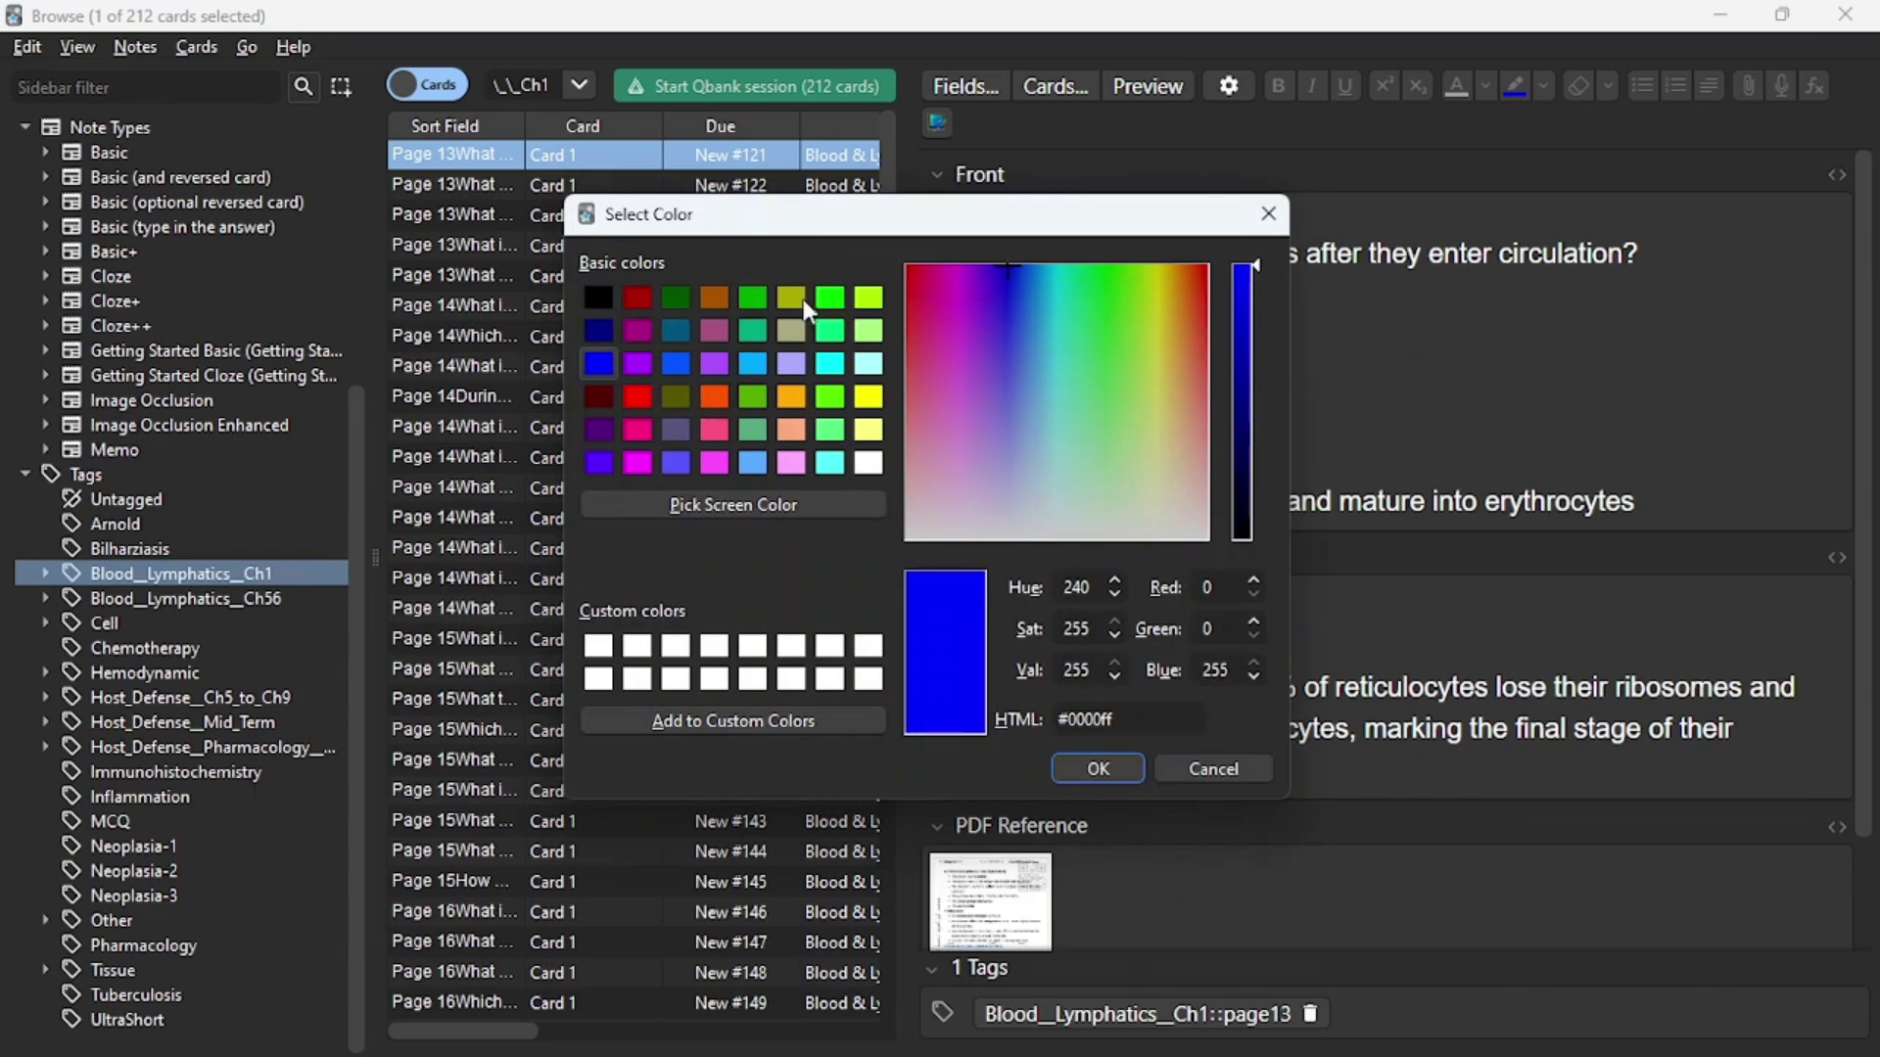
left_click(833, 308)
left_click(1097, 768)
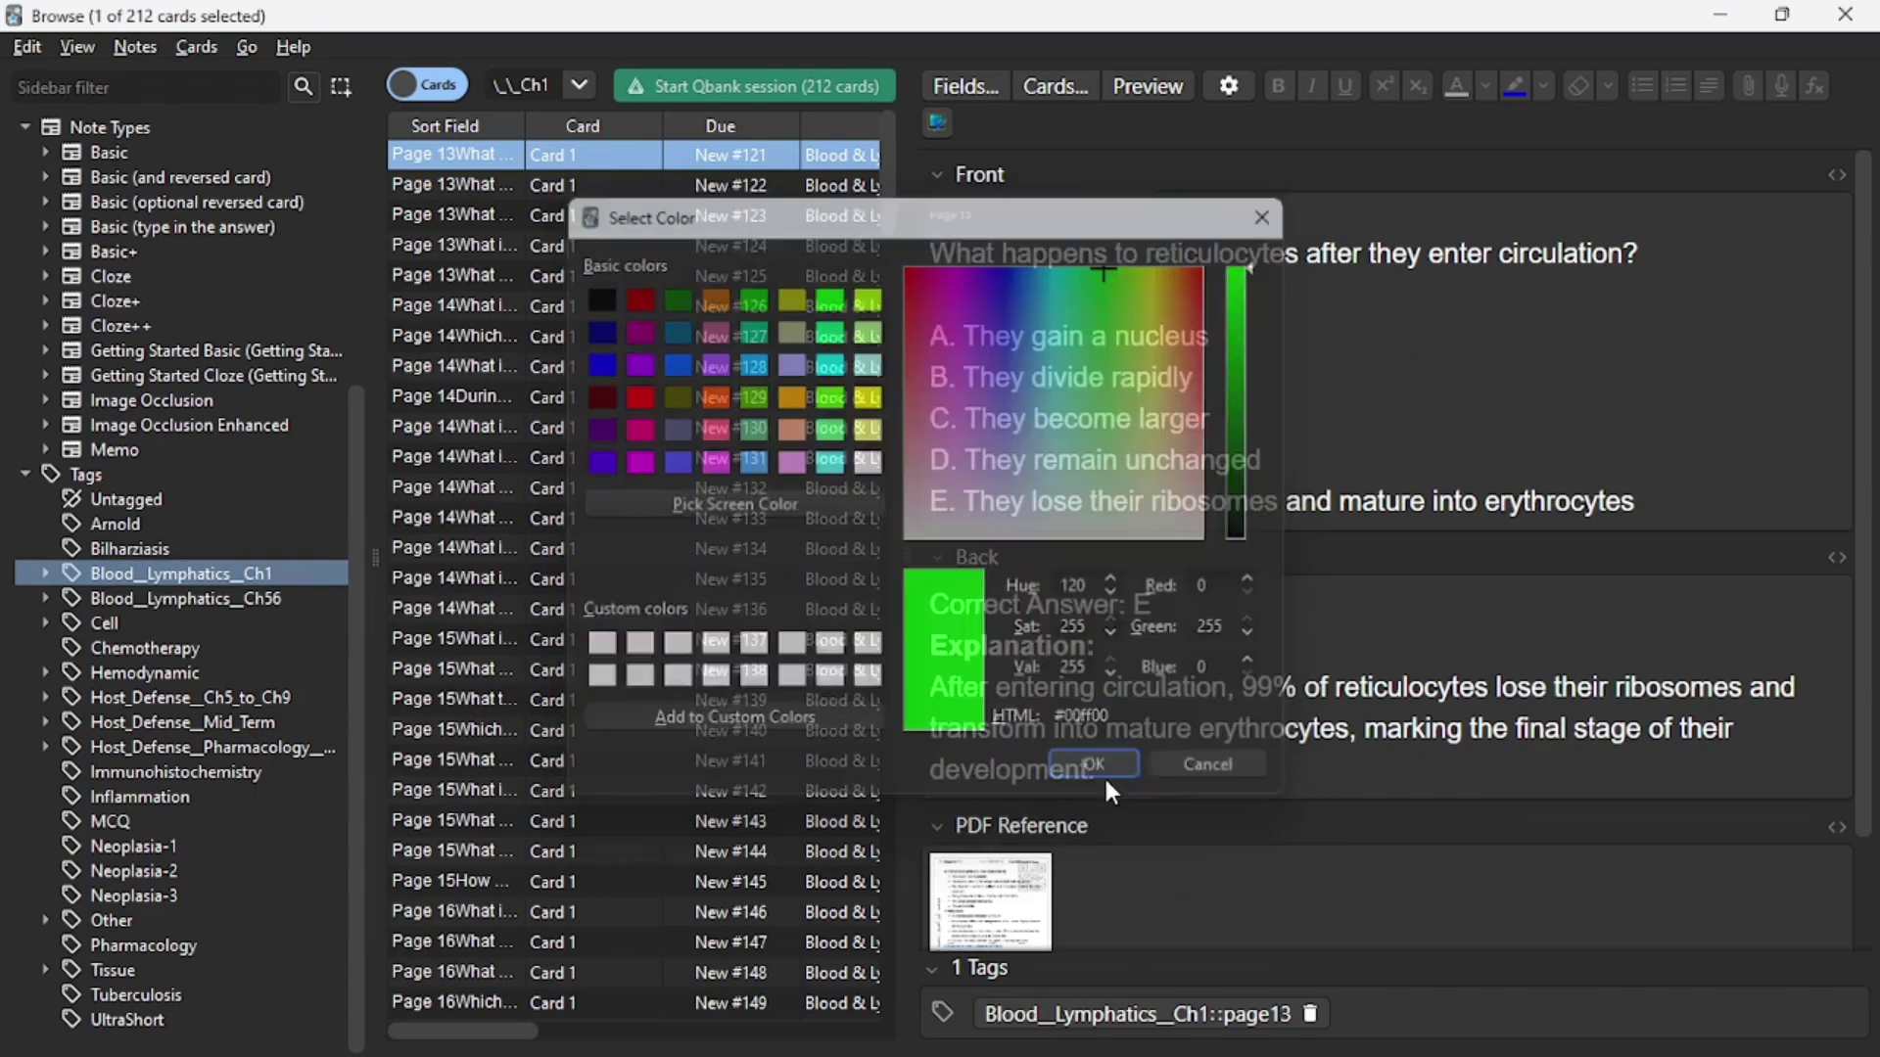
Assign the same bright green color to the Blood__Lymphatics__Ch56 tag
left_click(213, 597)
right_click(214, 597)
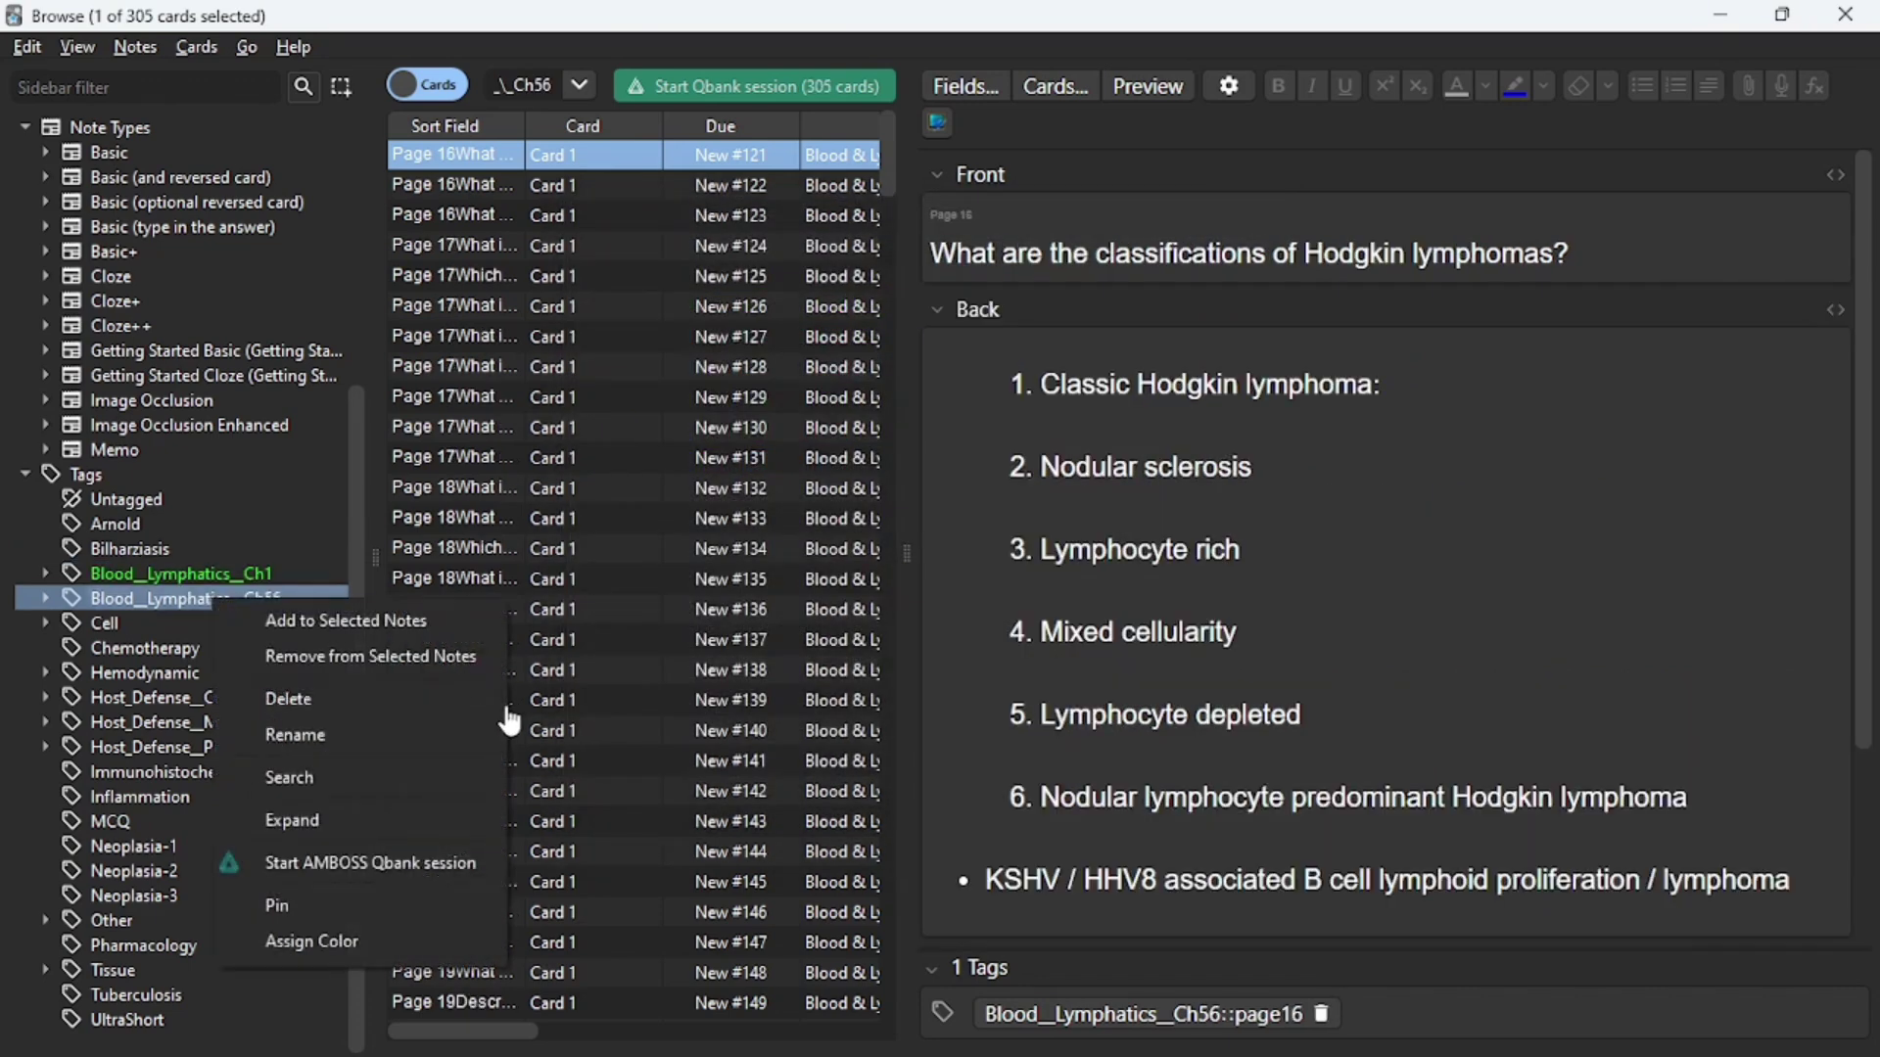
left_click(354, 942)
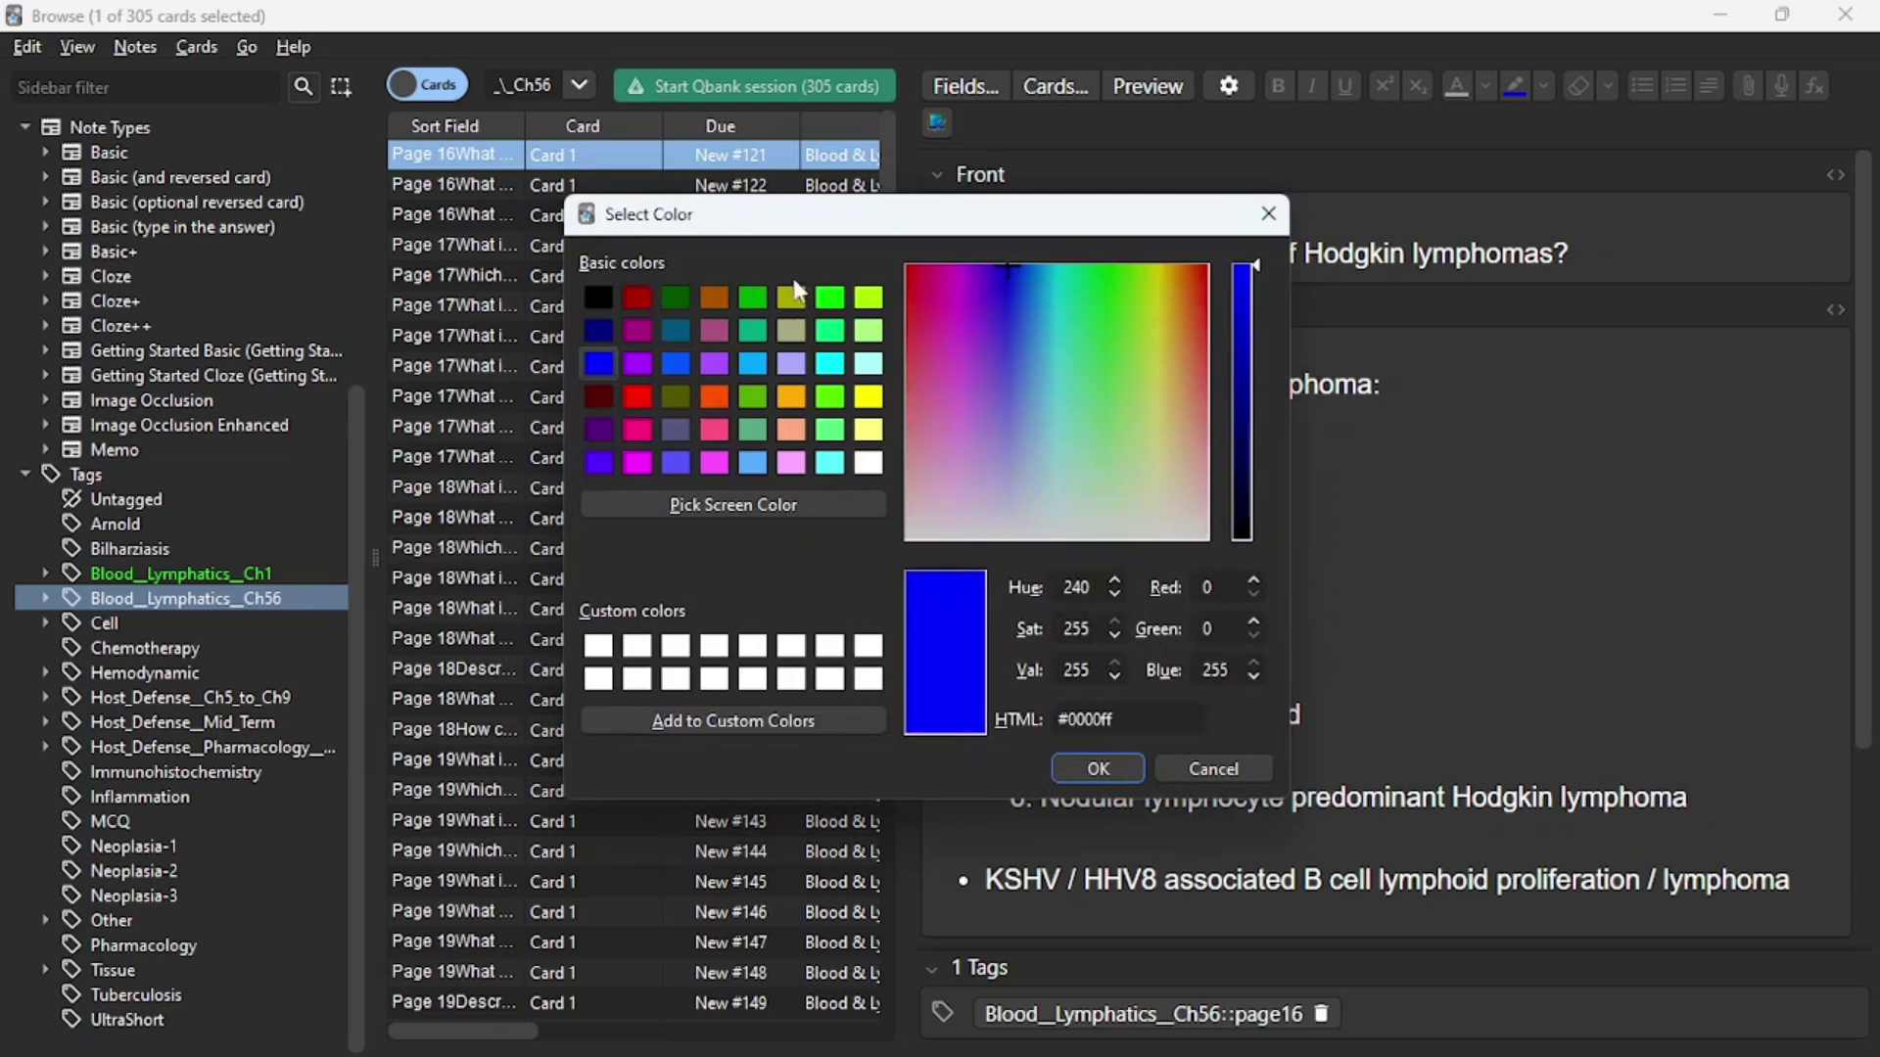
left_click(829, 297)
left_click(1097, 769)
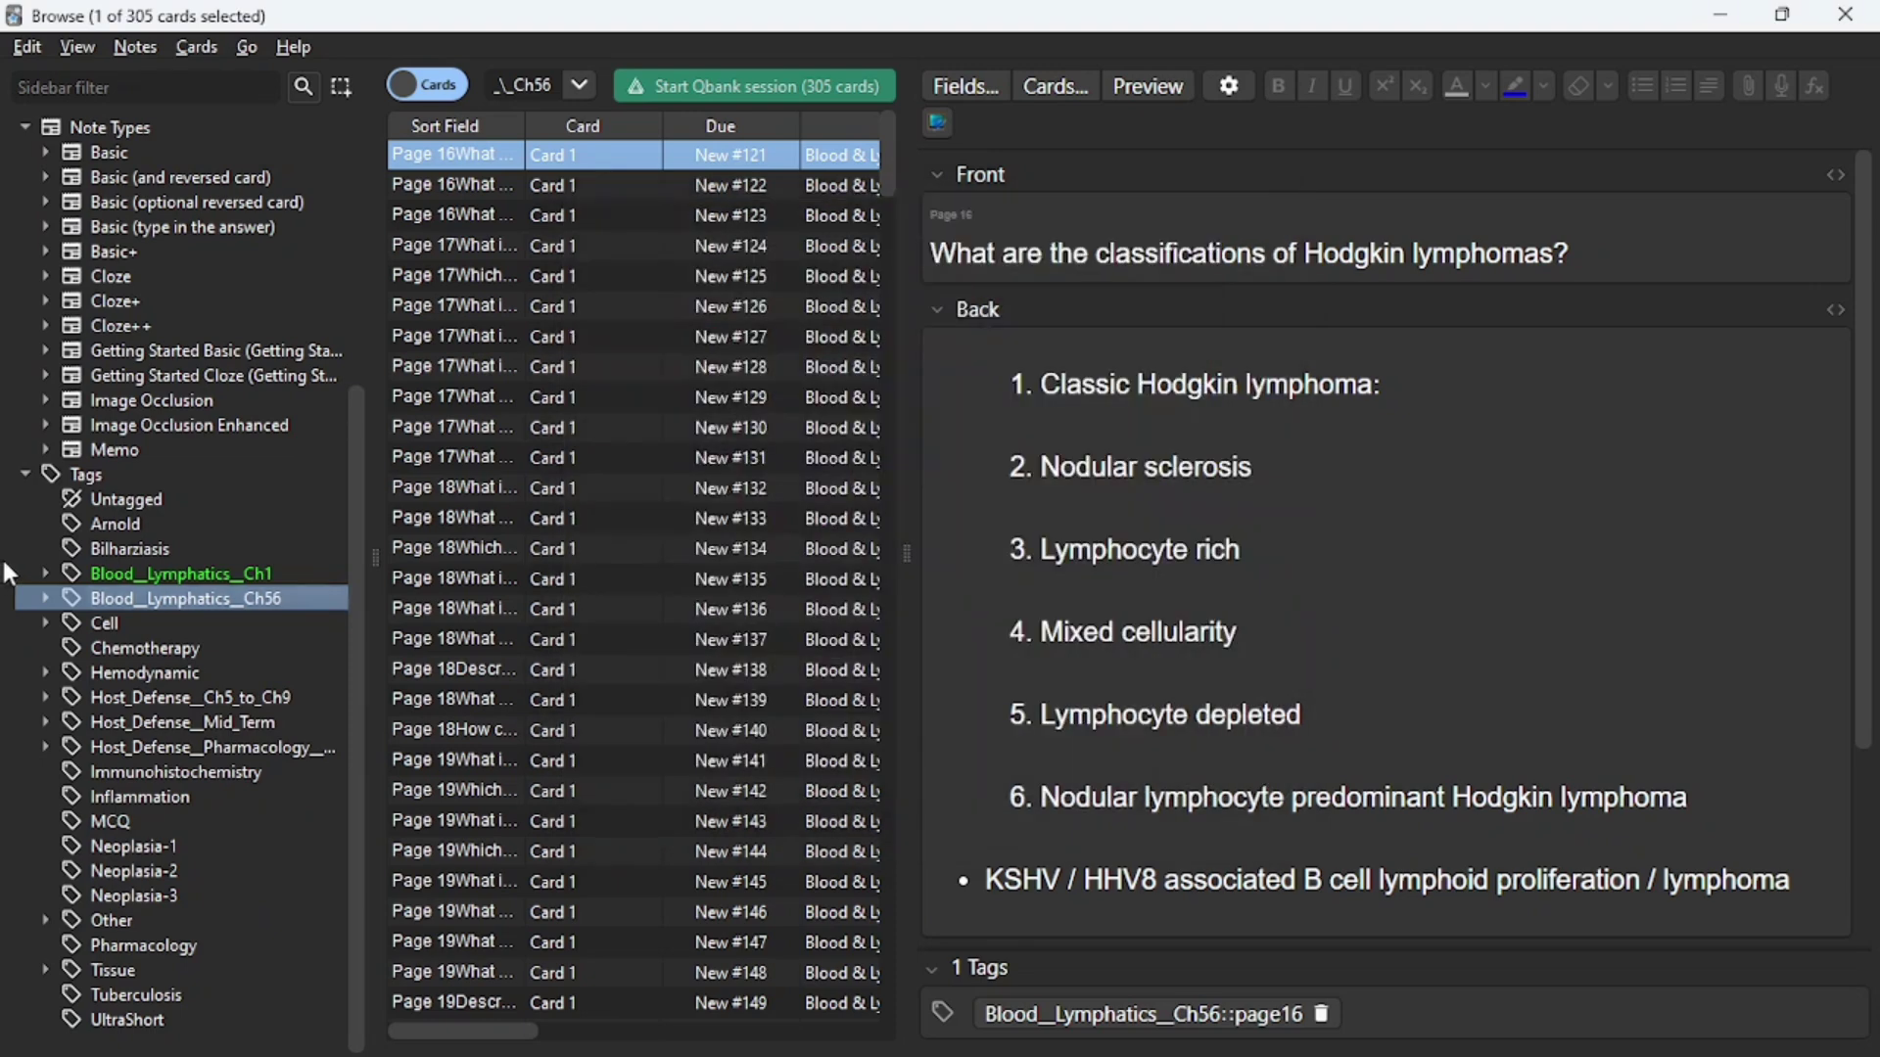
Collapse the Note Types and Decks groups in the card browser's sidebar
scroll(104, 495, "up", 5)
left_click(26, 501)
left_click(27, 227)
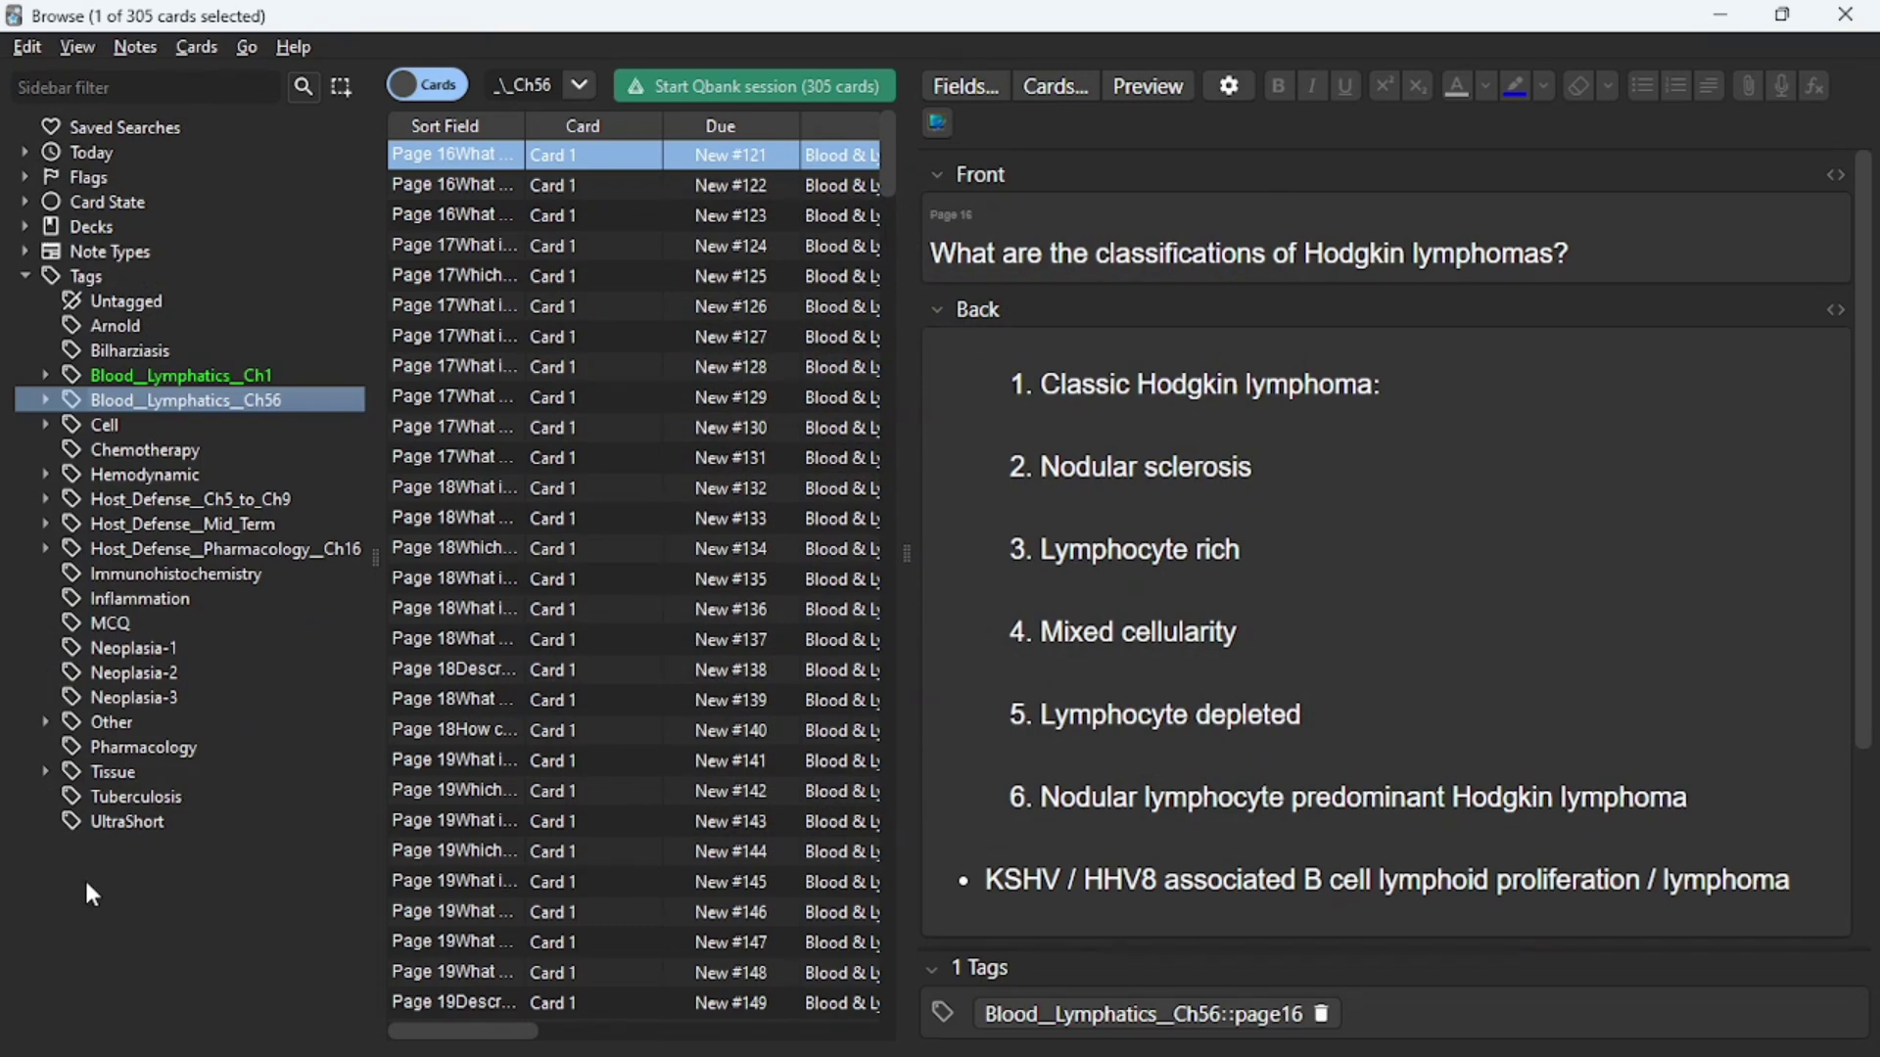
Examine the subtags nested under Blood__Lymphatics__Ch1, Cell and Blood__Lymphatics__Ch56, collapsing each tag again after viewing it
left_click(45, 375)
scroll(135, 489, "down", 5)
scroll(133, 549, "up", 5)
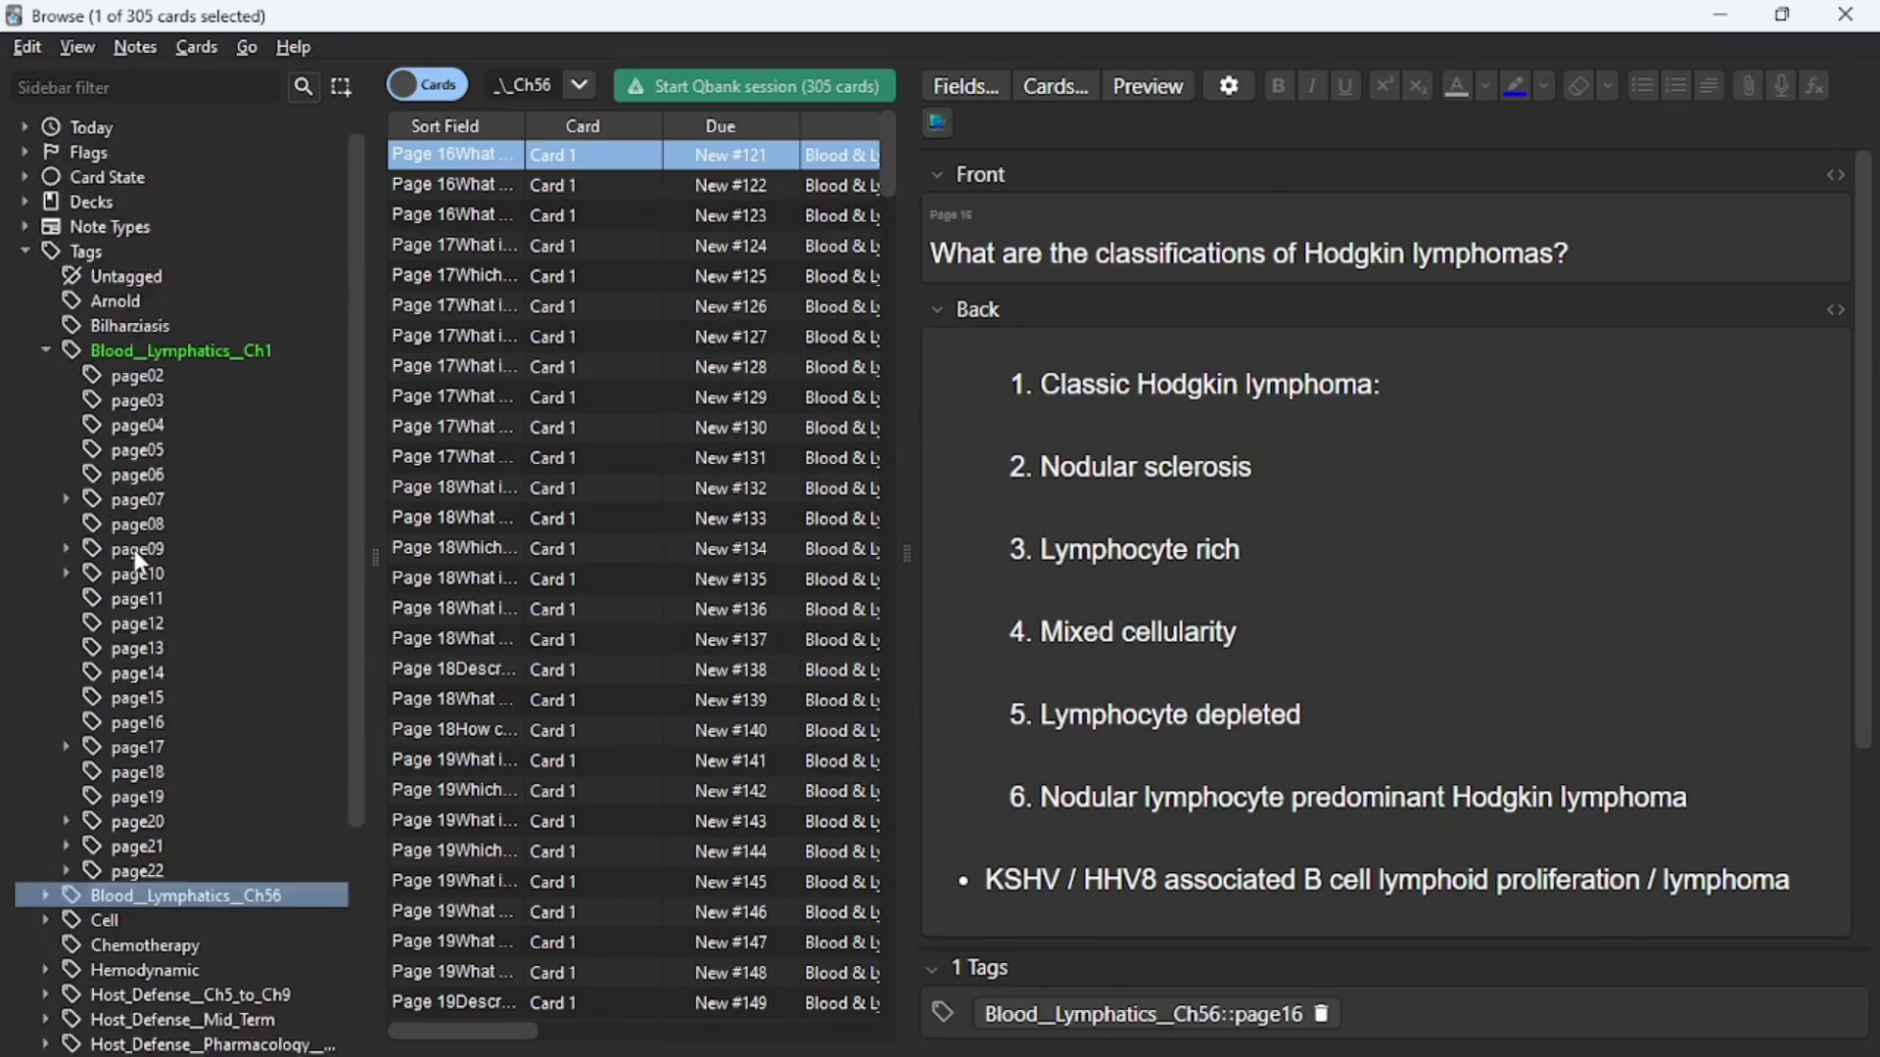
left_click(45, 376)
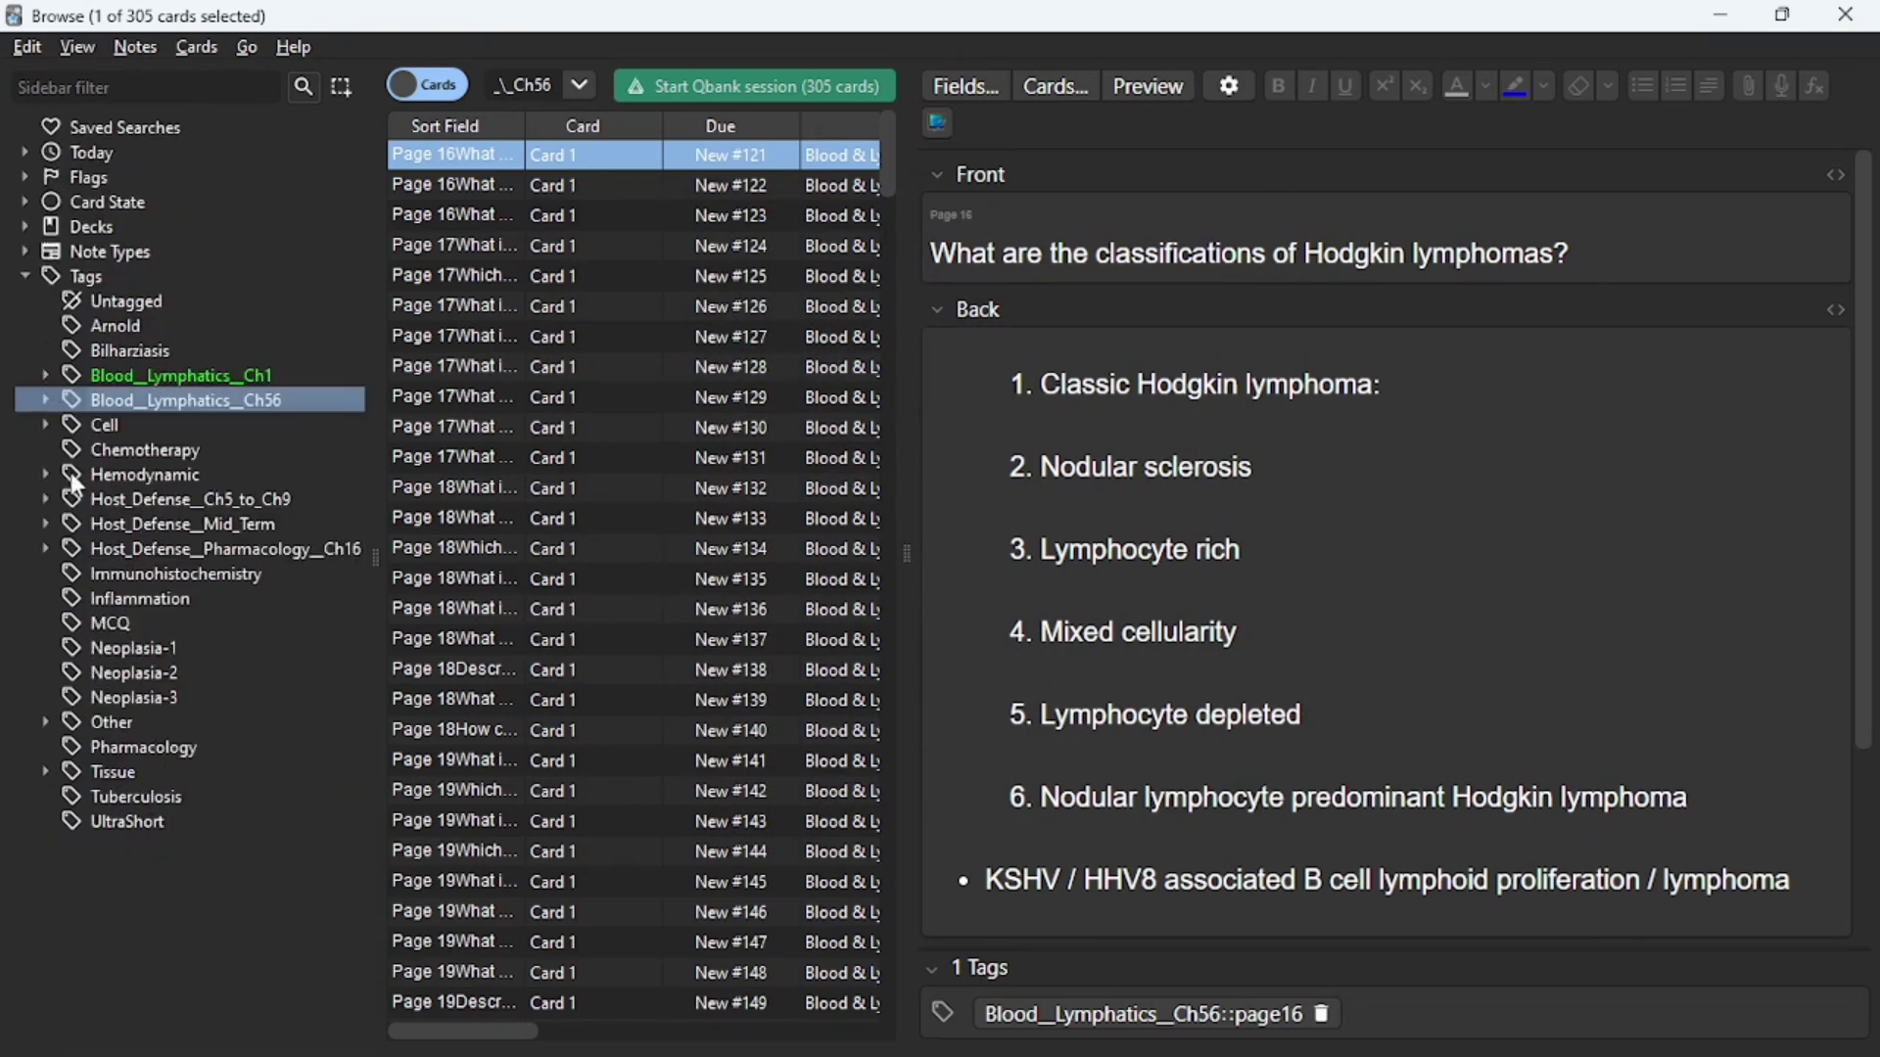
left_click(45, 425)
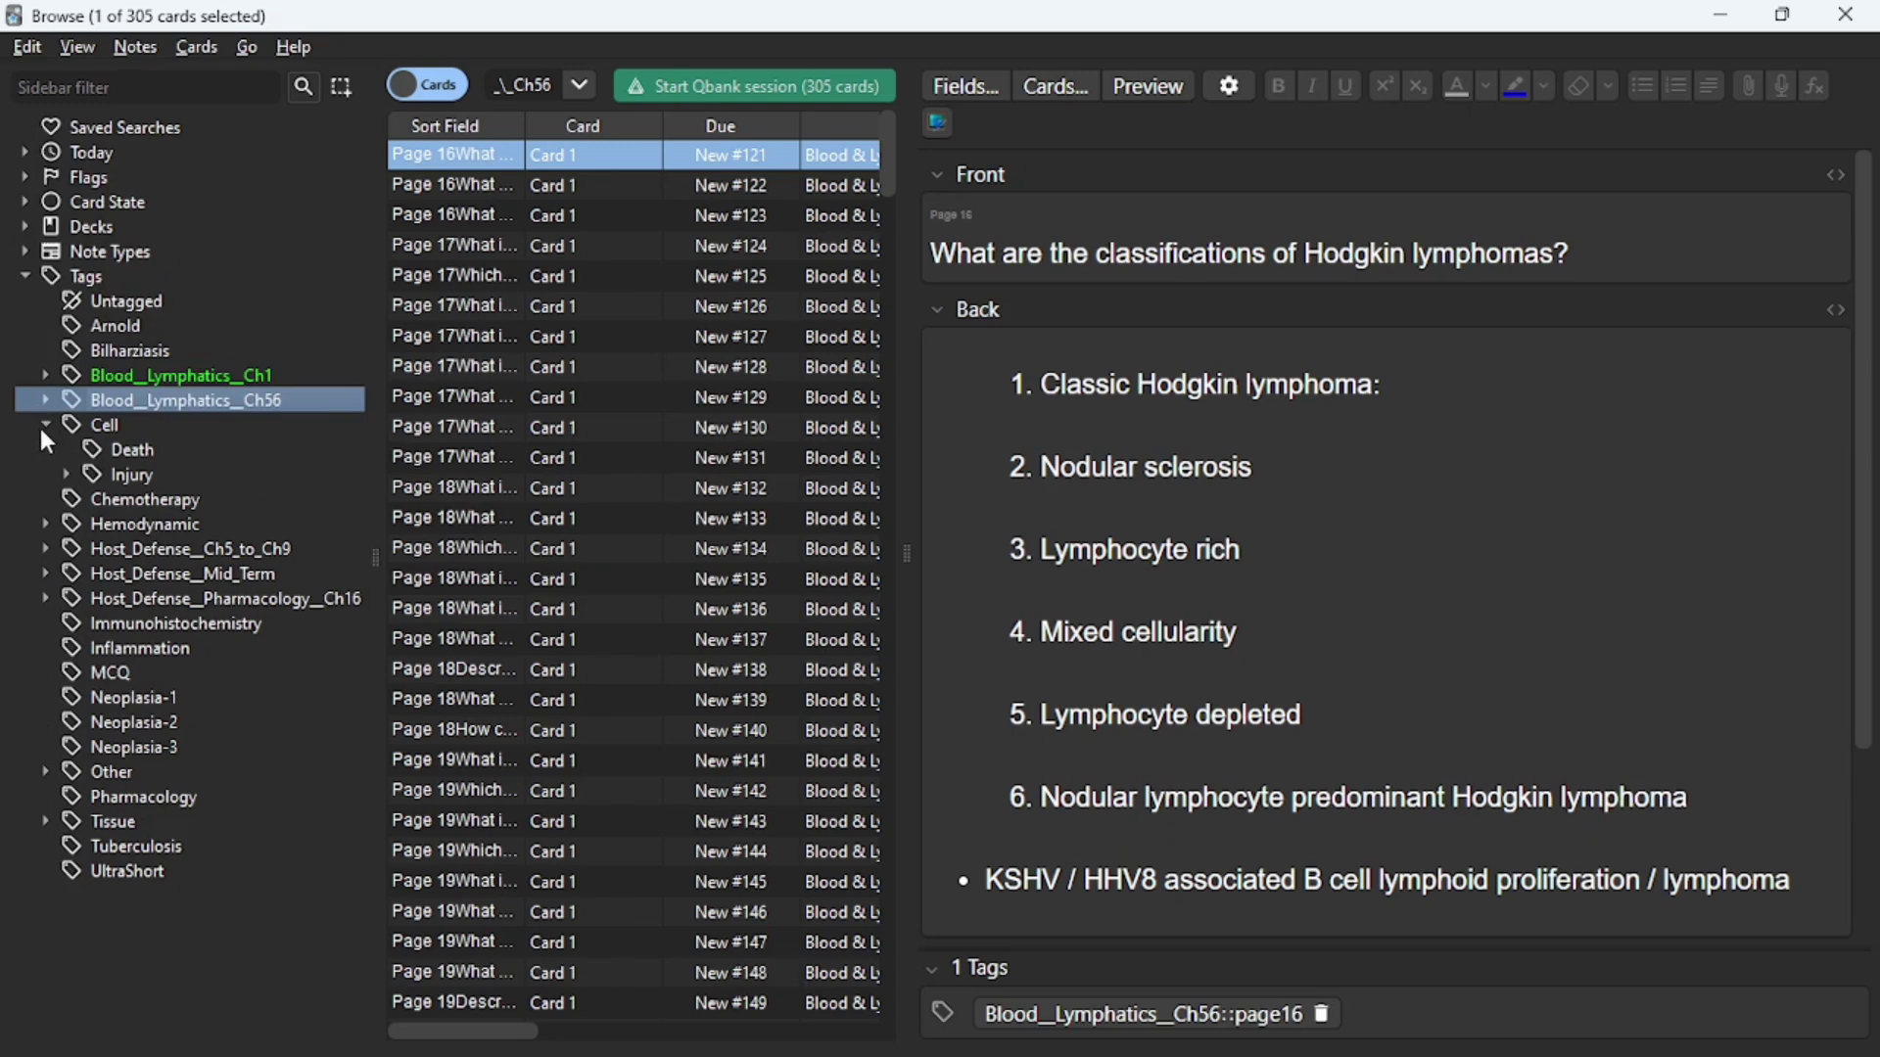
left_click(45, 425)
left_click(45, 401)
scroll(225, 415, "down", 9)
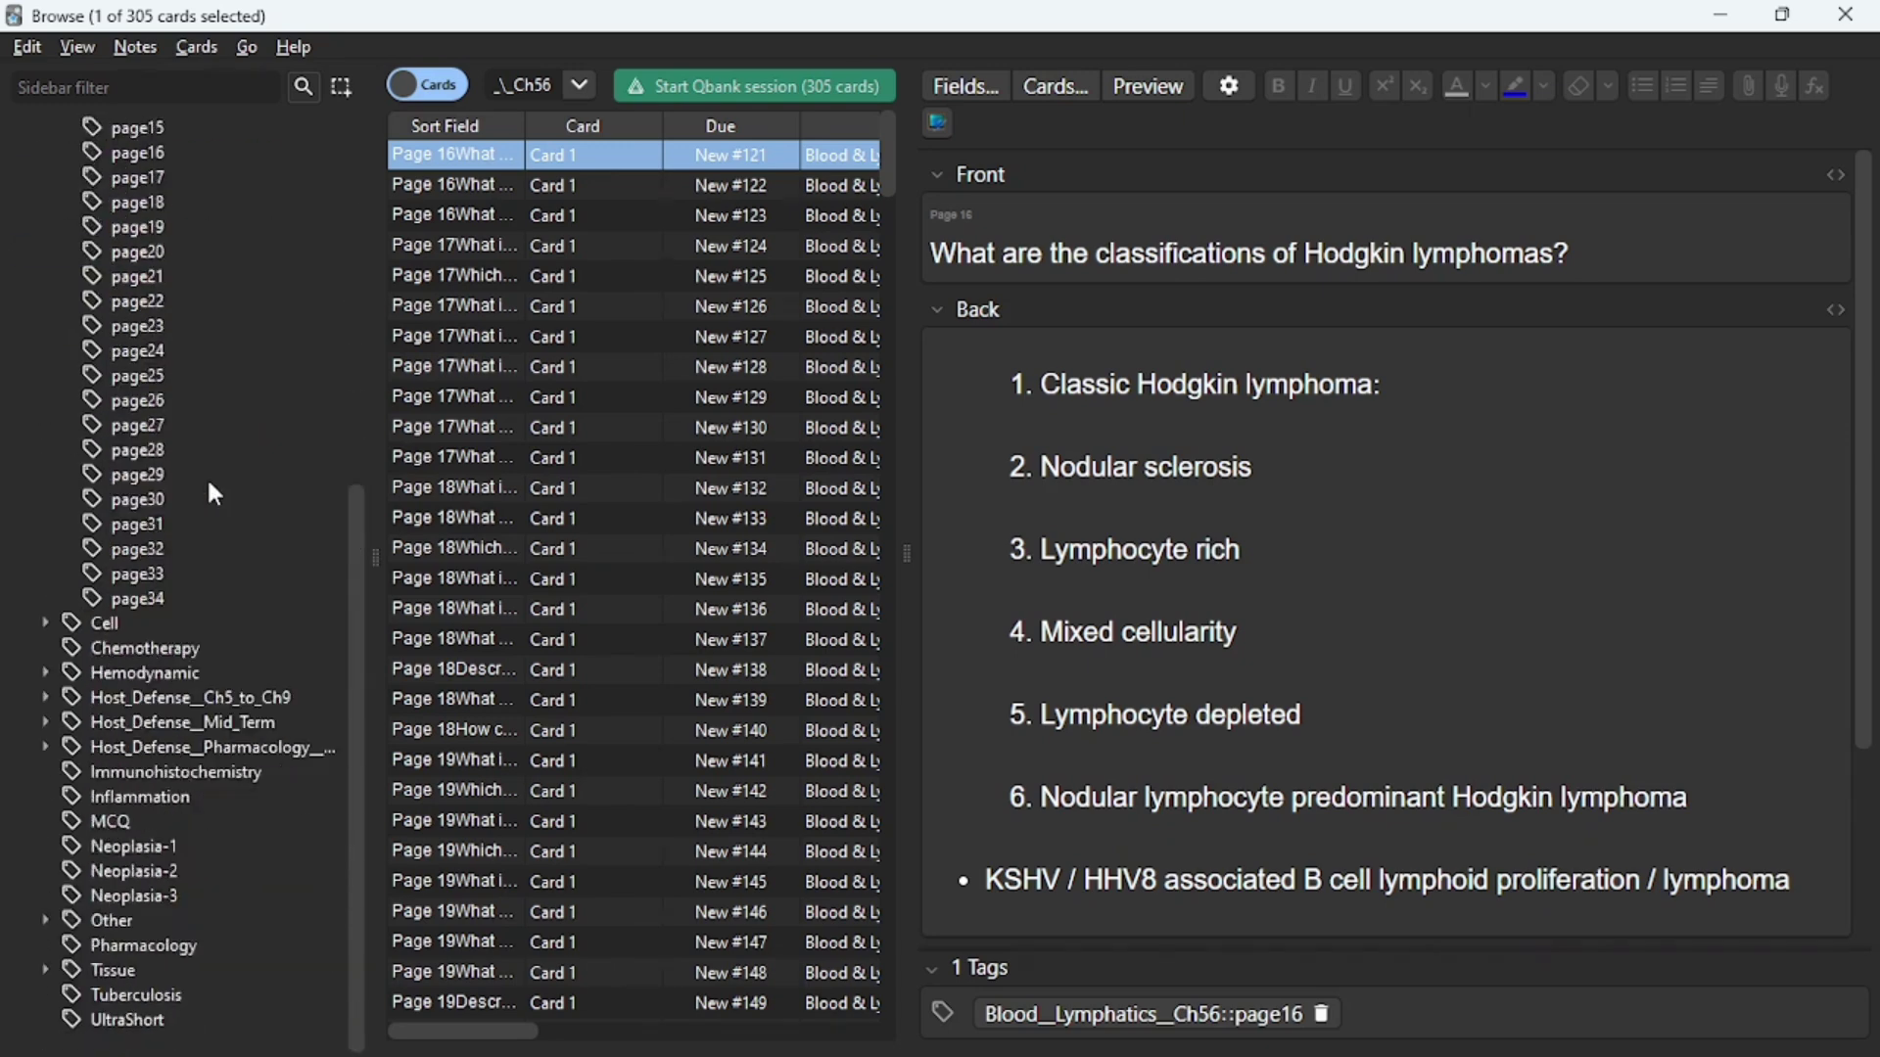
scroll(207, 478, "up", 6)
left_click(45, 252)
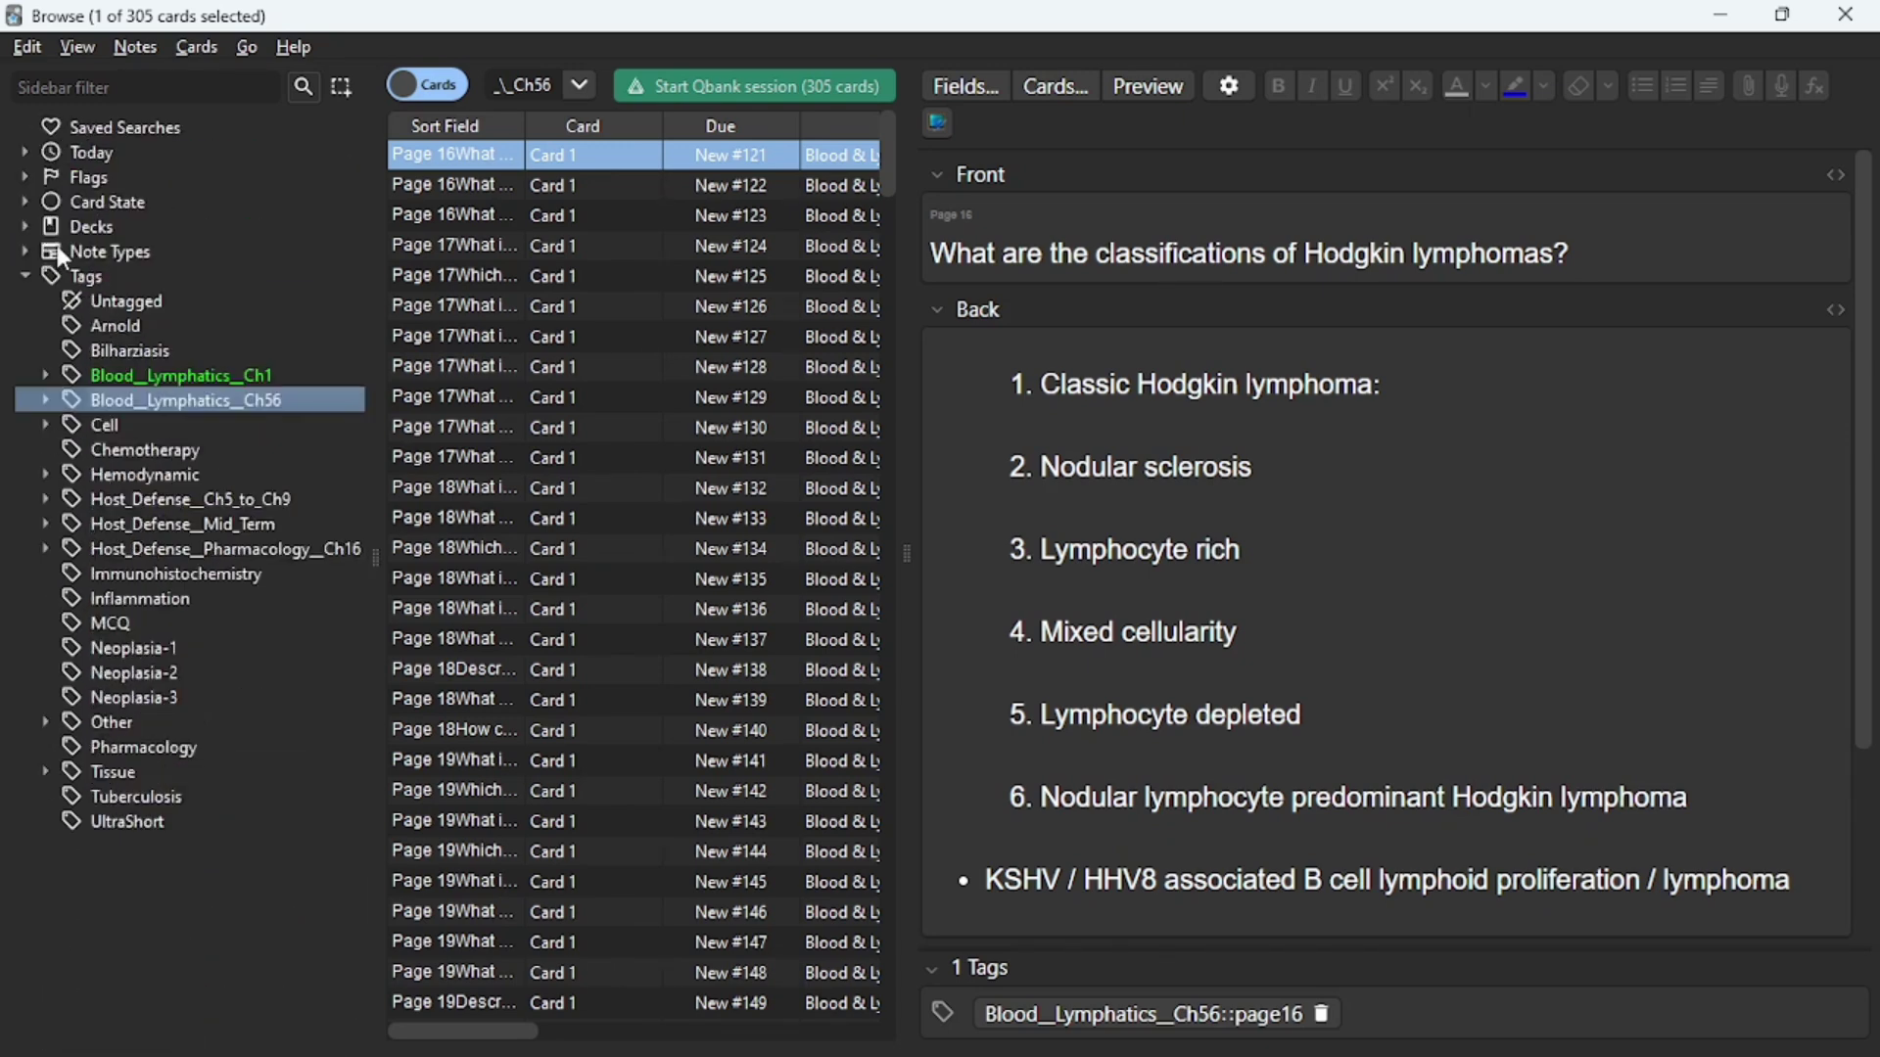
Look through the list of cards tagged Blood__Lymphatics__Ch56 and close the card browser
left_click(217, 374)
left_click(203, 405)
scroll(1051, 288, "down", 5)
scroll(803, 380, "down", 10)
scroll(806, 390, "down", 20)
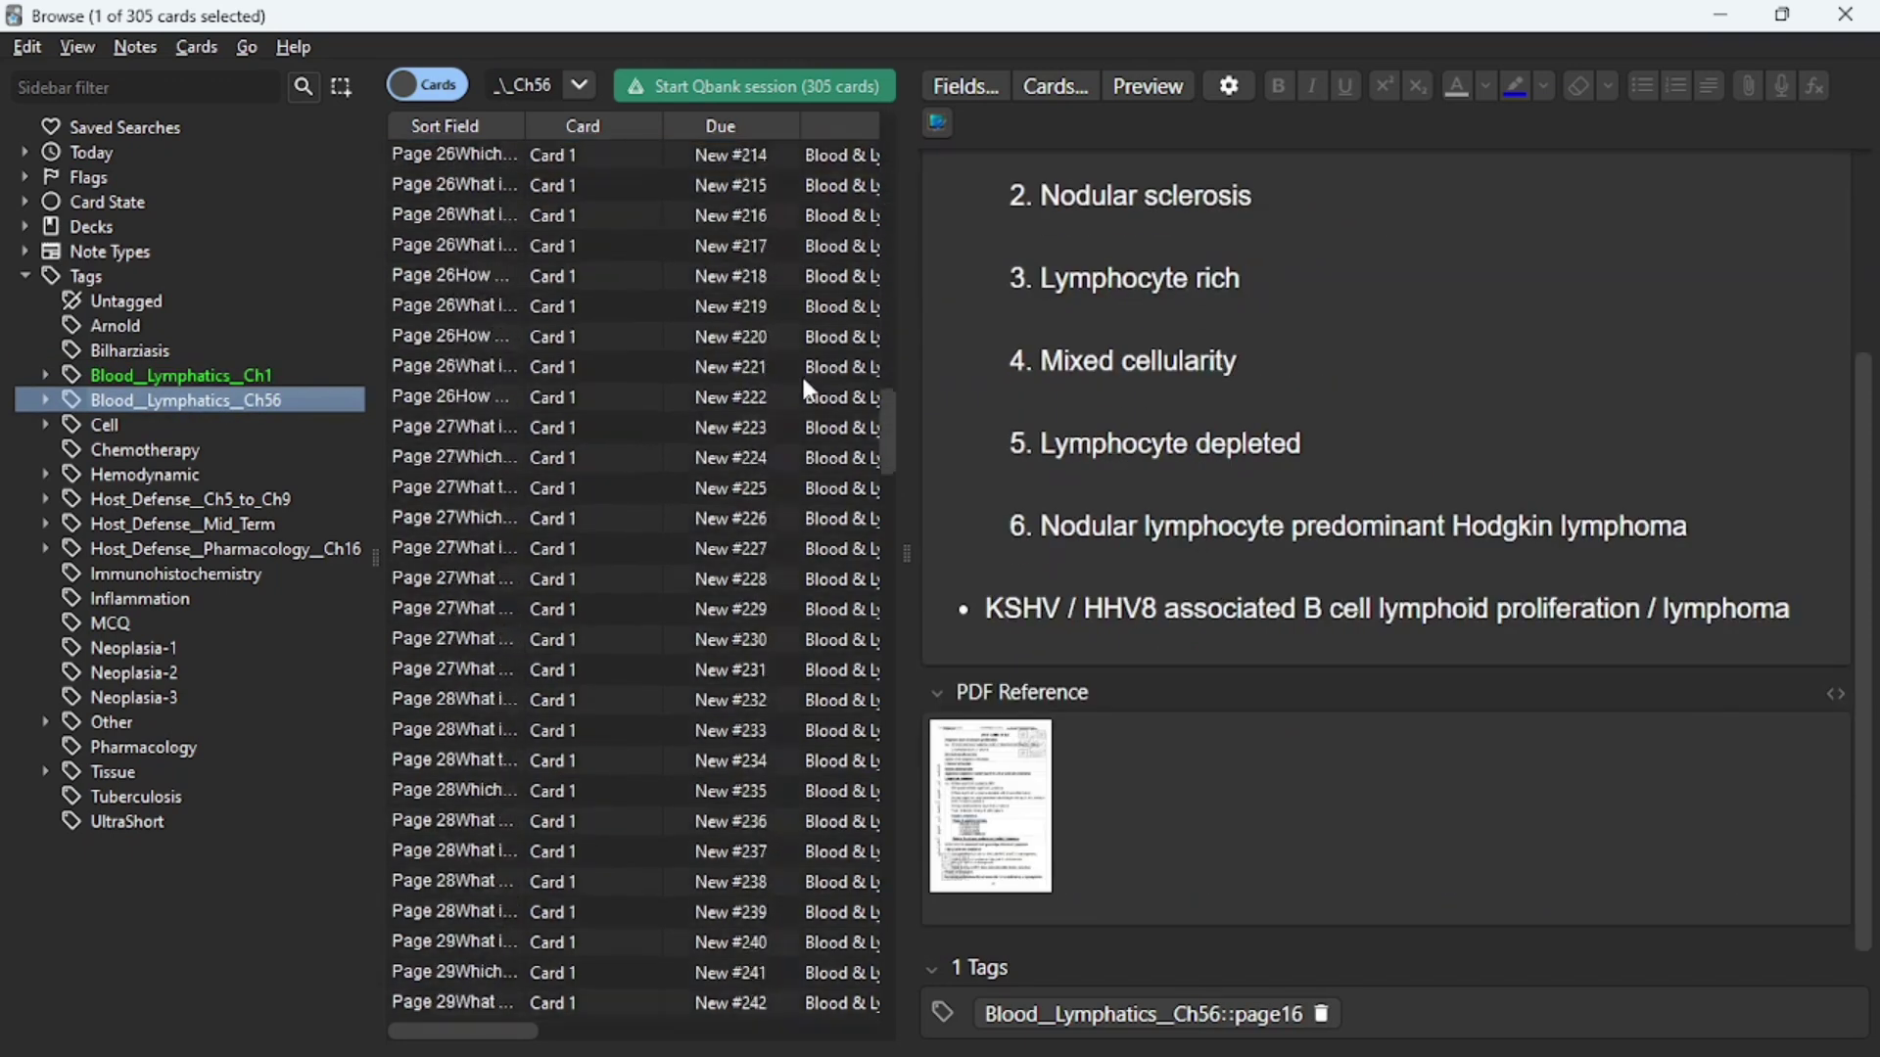
scroll(815, 389, "down", 8)
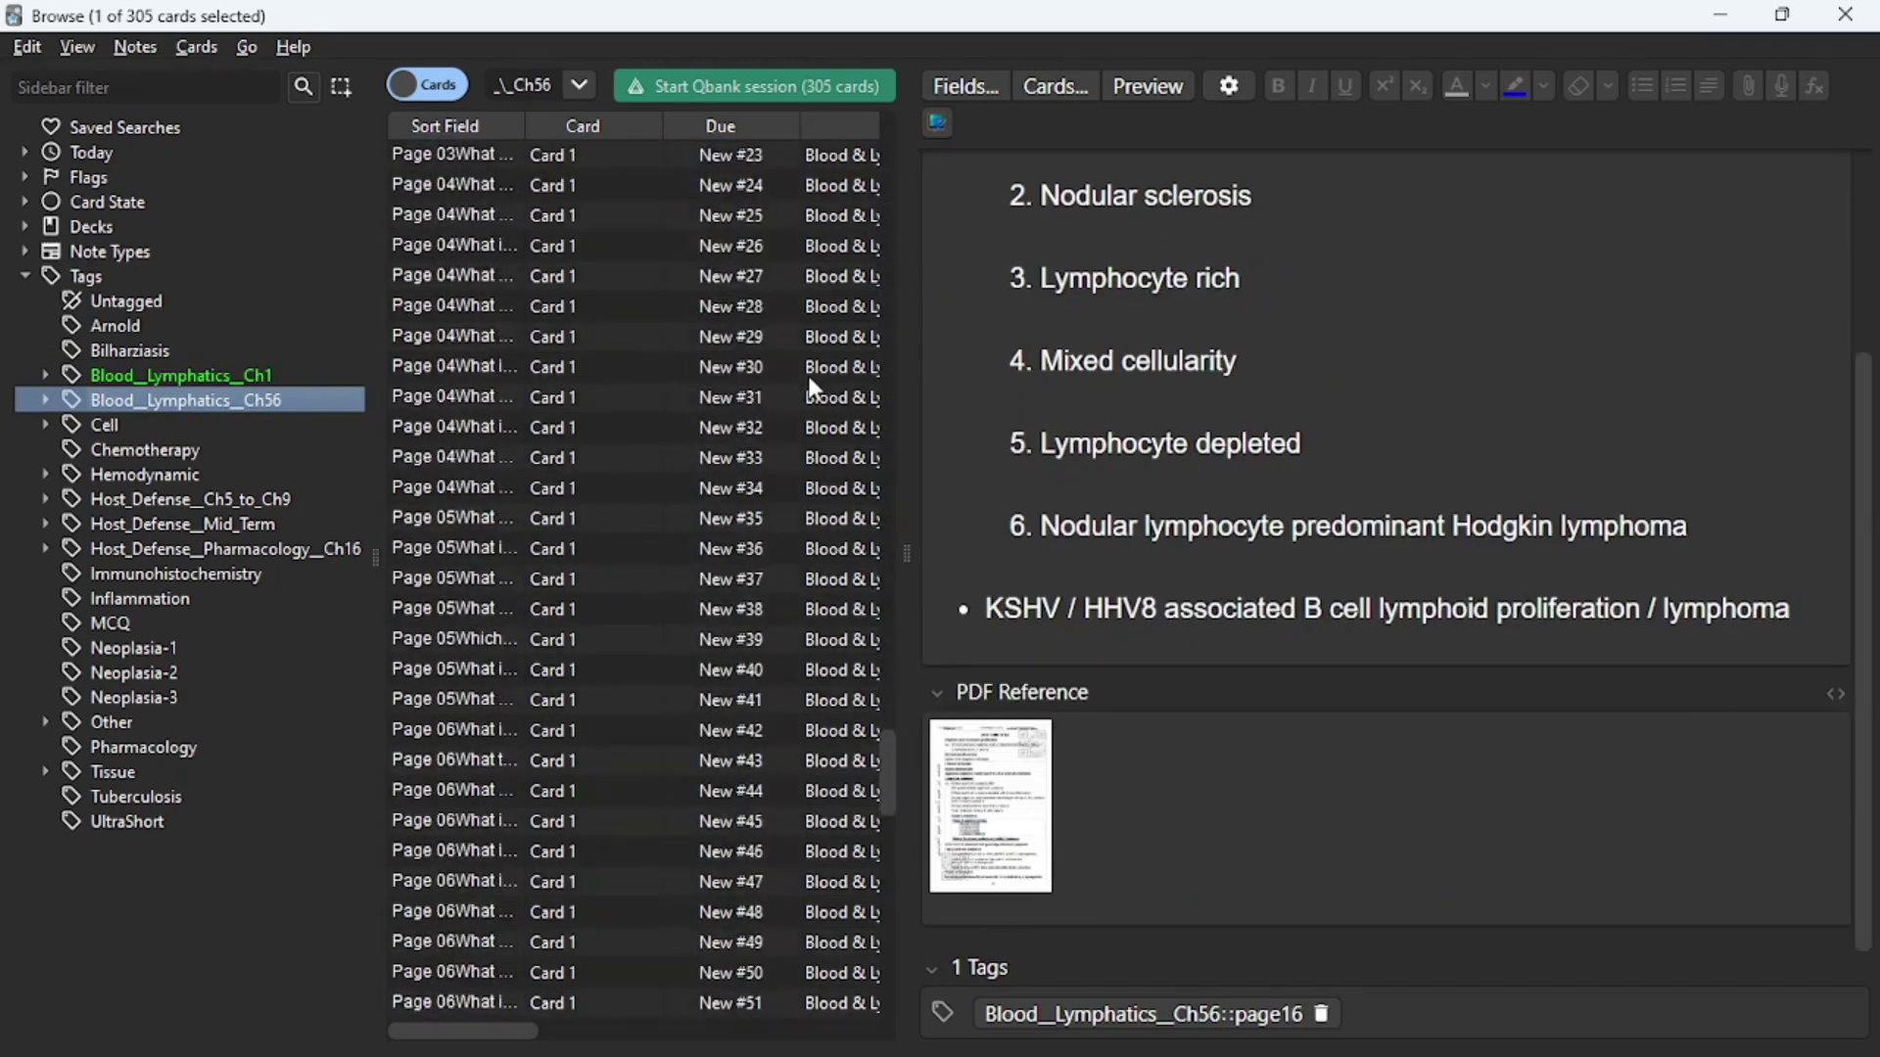
scroll(803, 392, "down", 20)
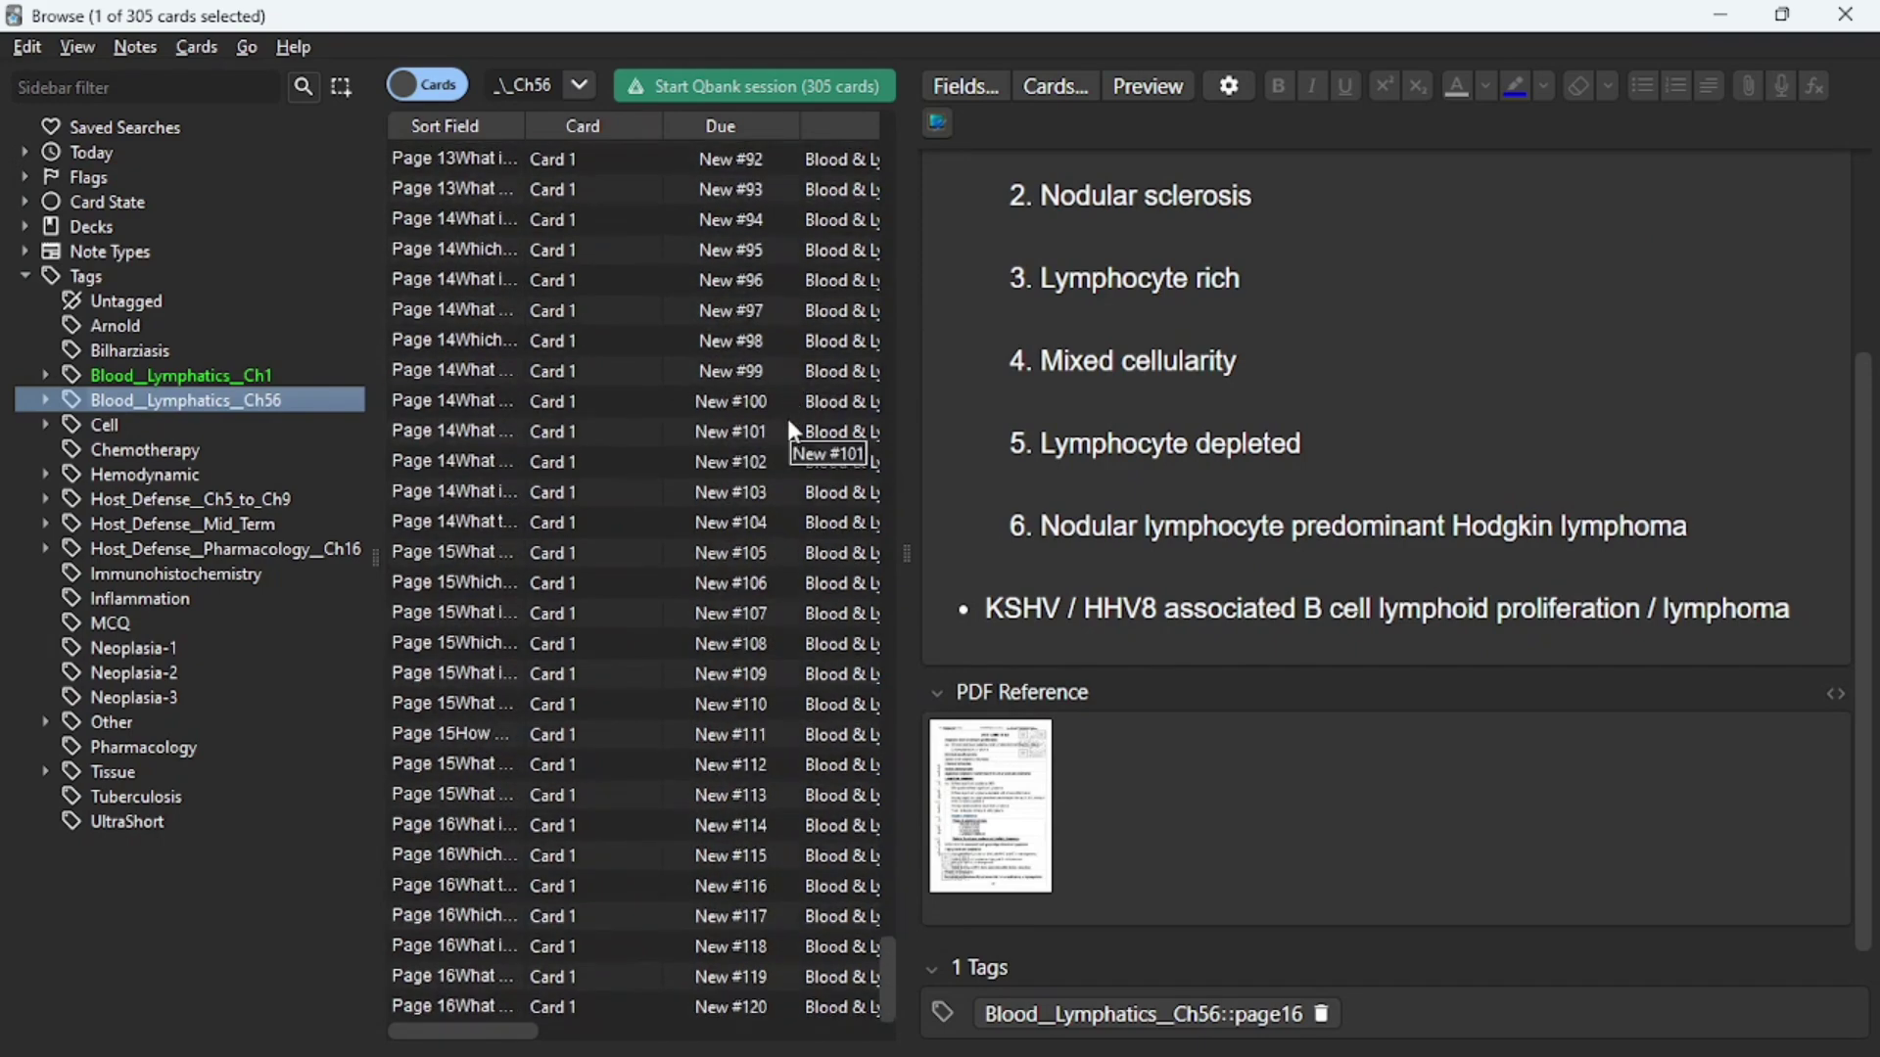
left_click(1846, 14)
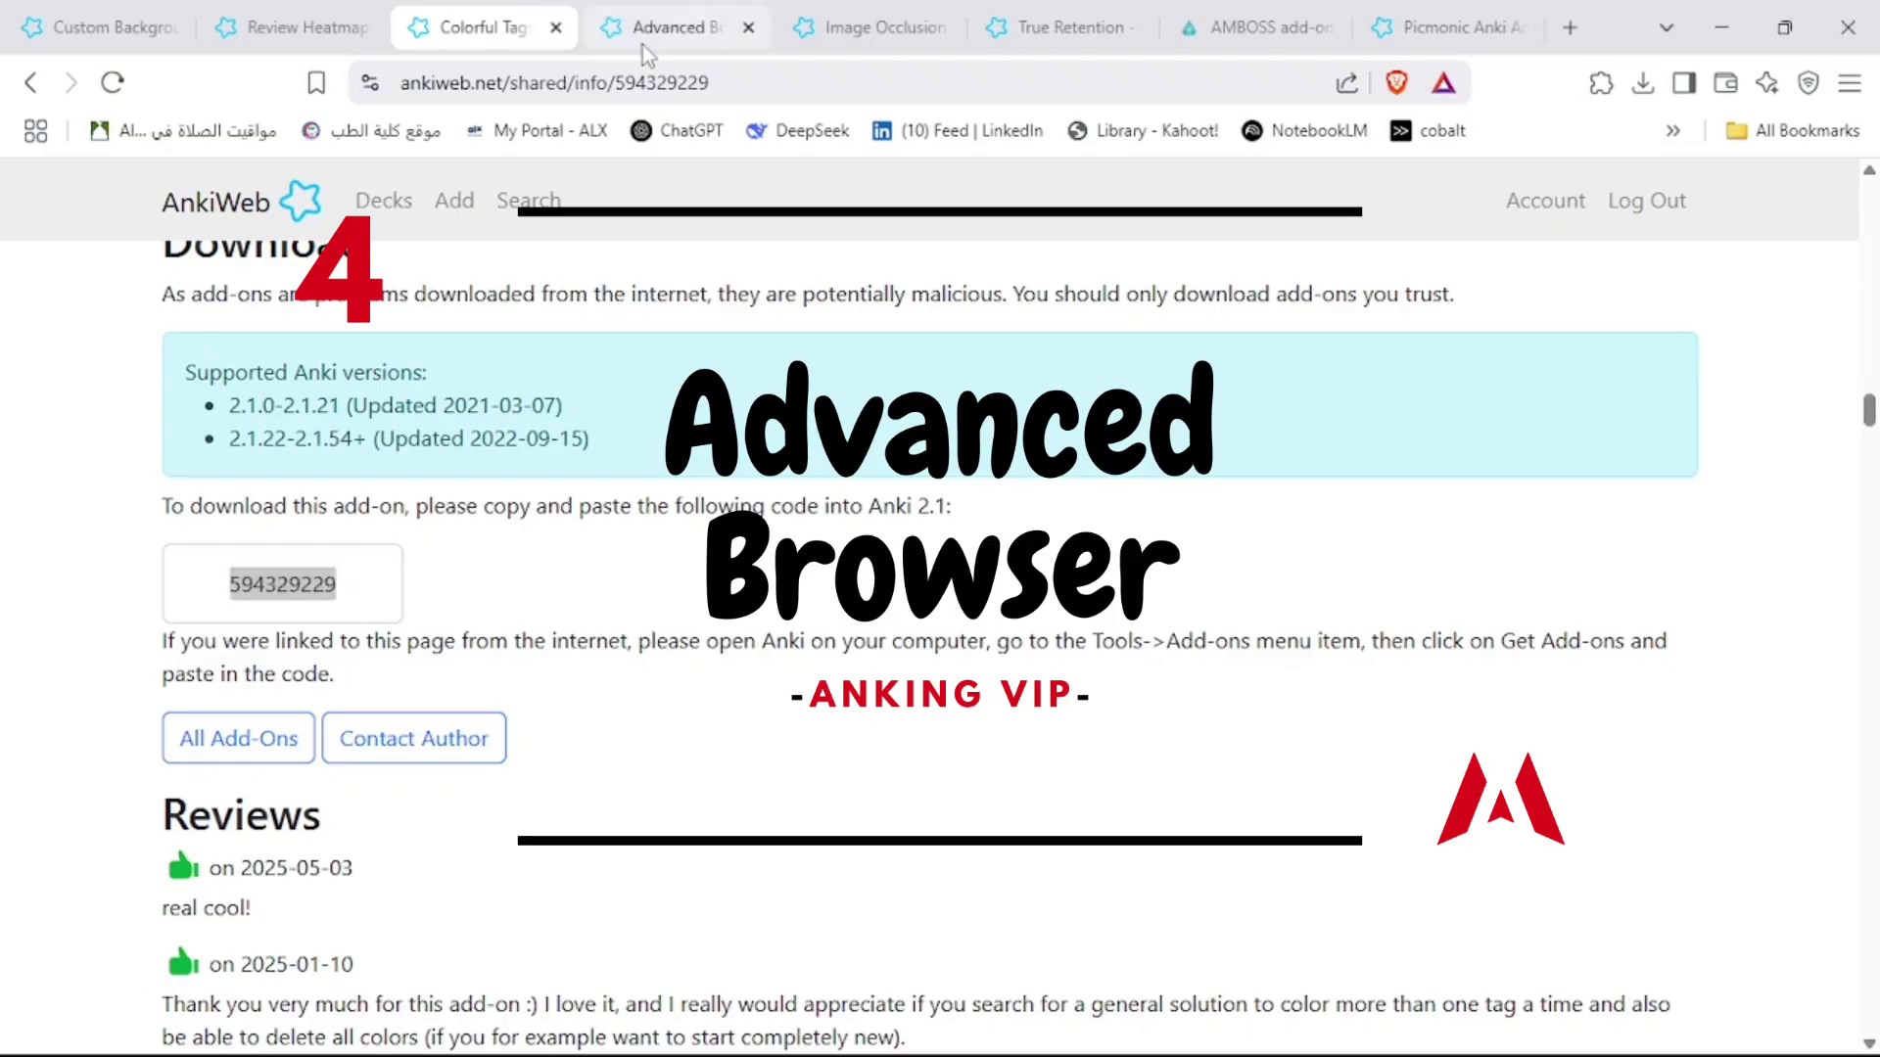
Switch to the AnkiWeb page of the Advanced Browser add-on and copy its code 874215009
left_click(643, 39)
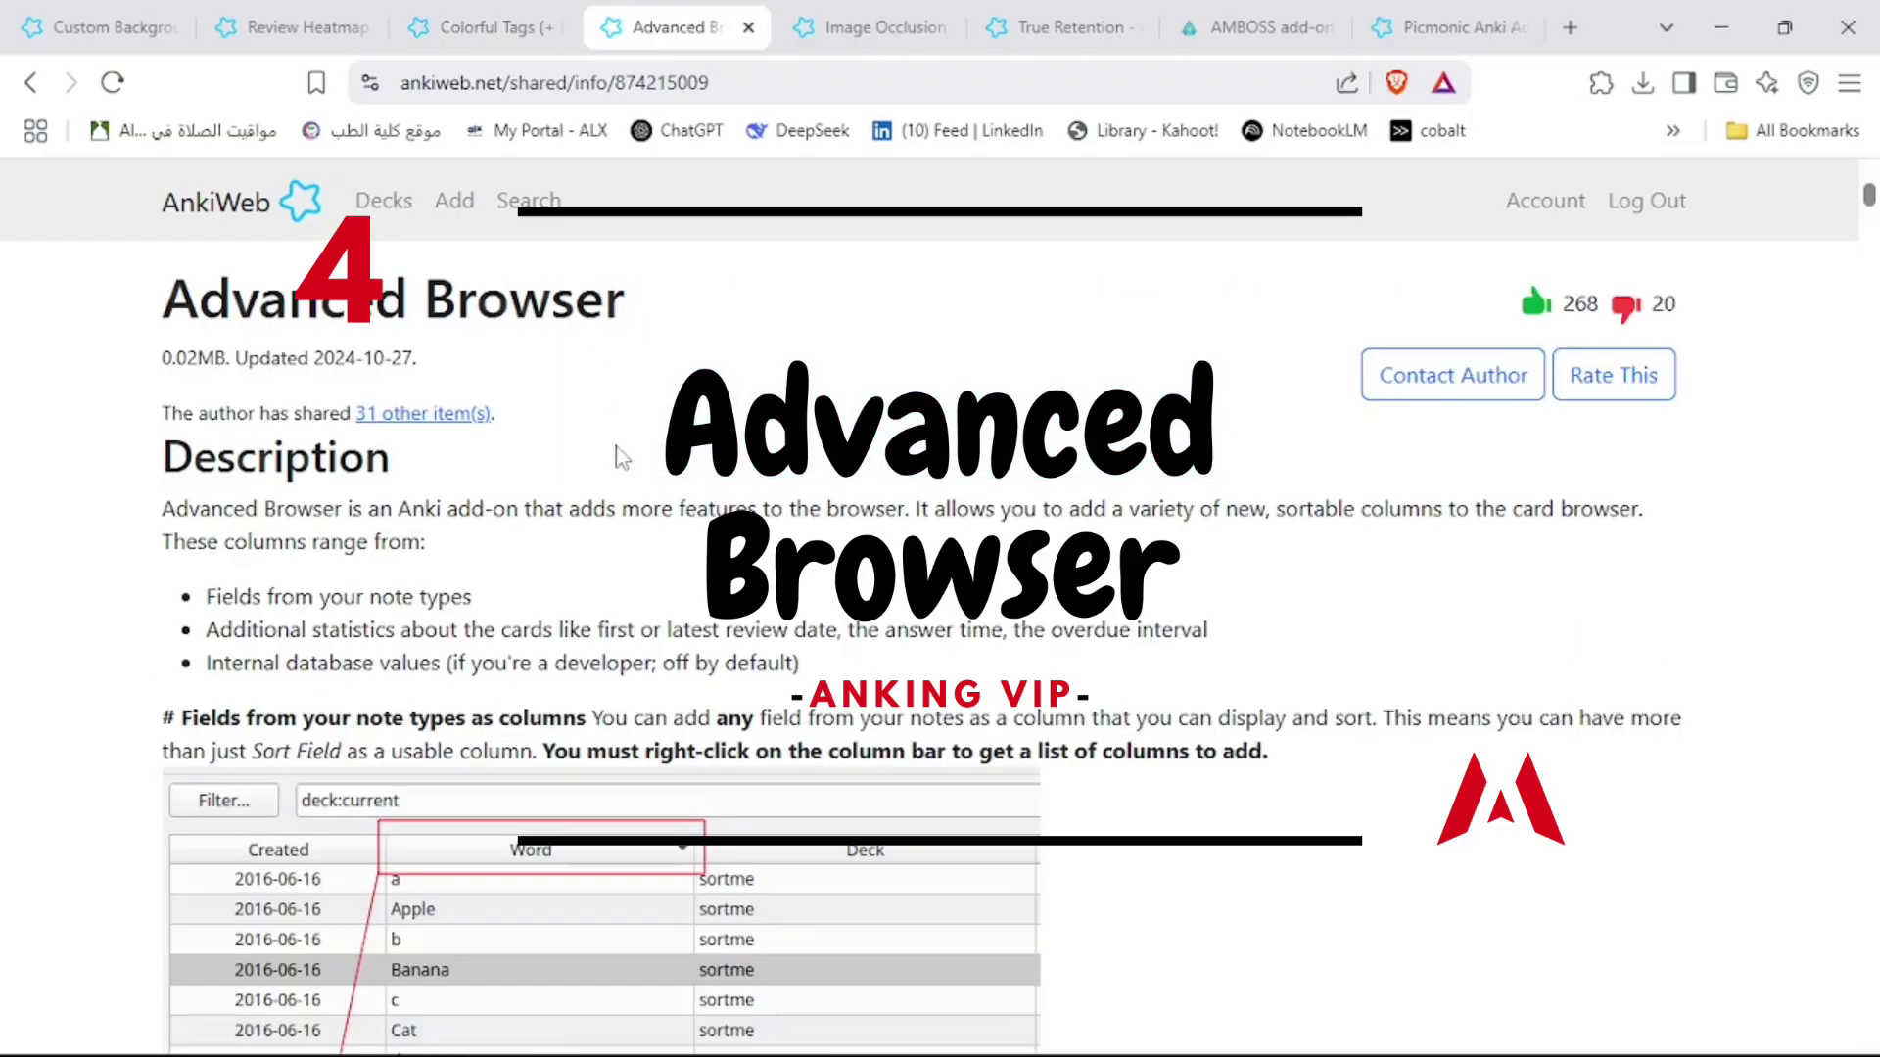
scroll(638, 548, "down", 10)
scroll(639, 549, "down", 15)
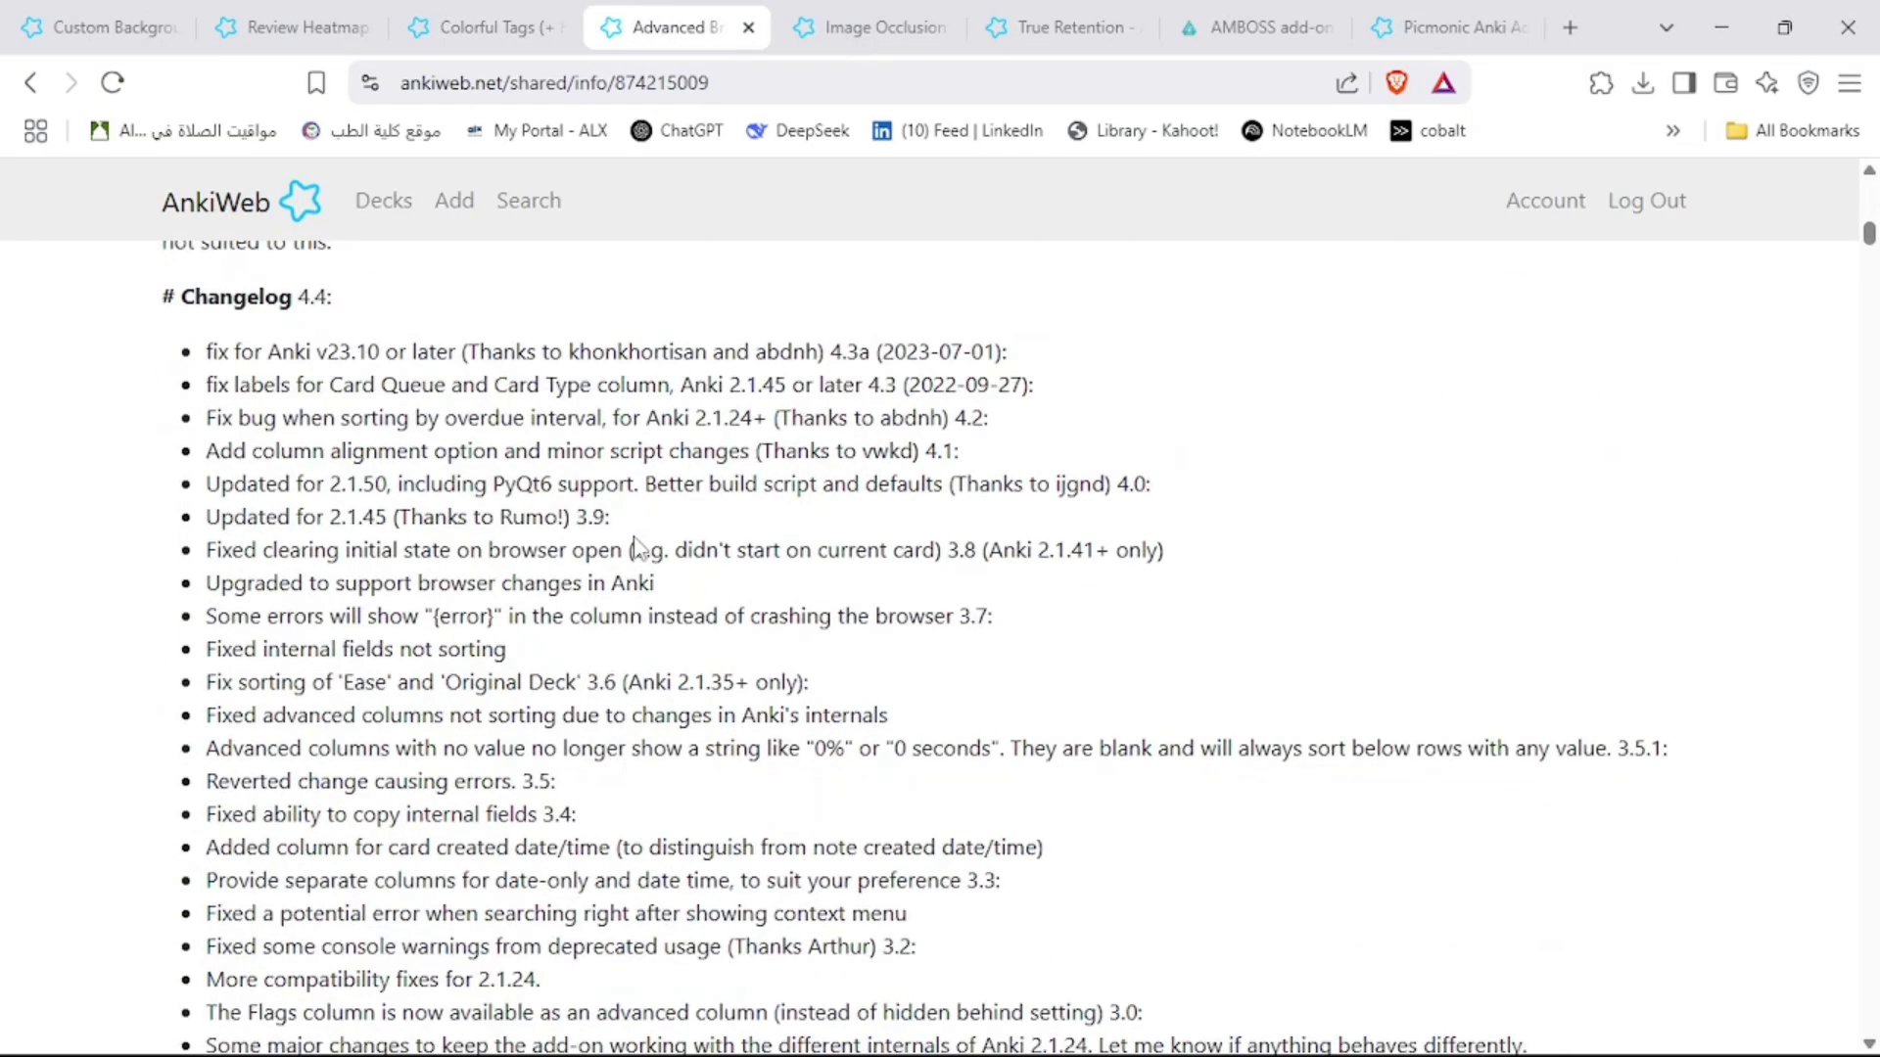
scroll(638, 547, "down", 4)
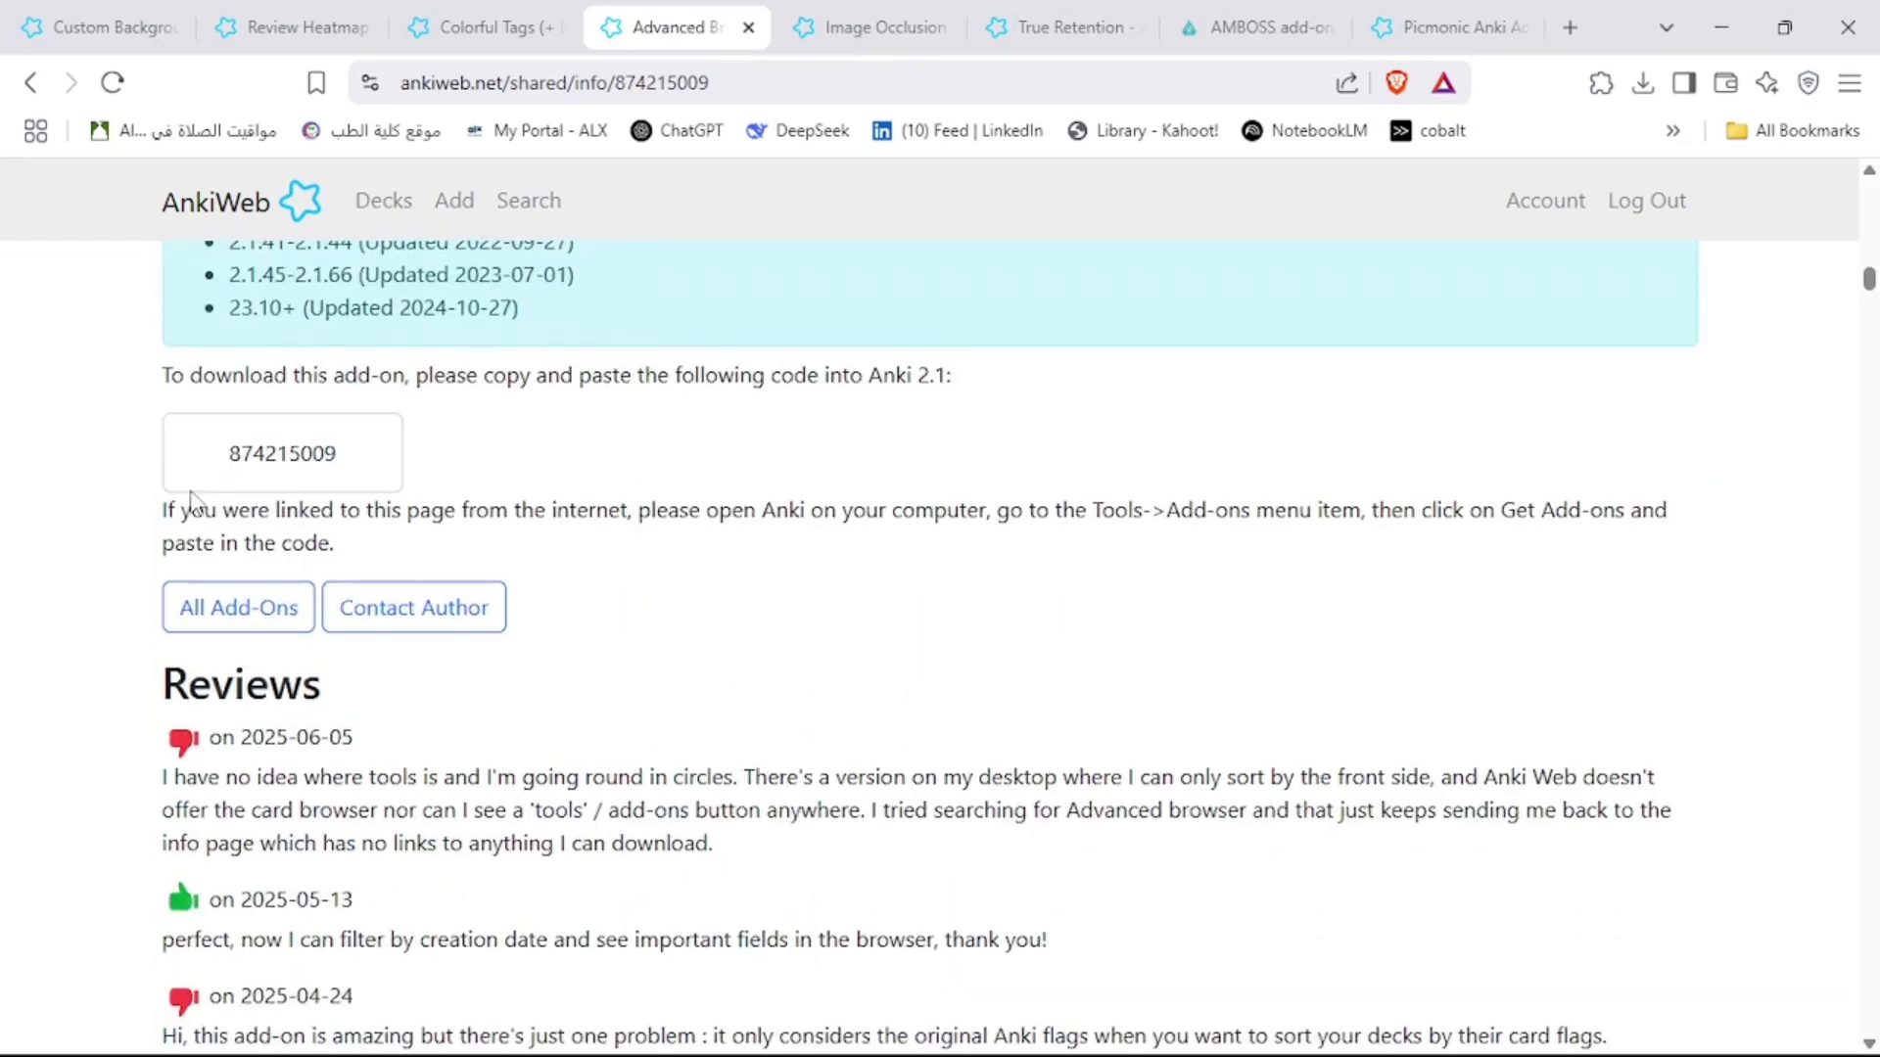
double_click(270, 453)
key("ctrl+c")
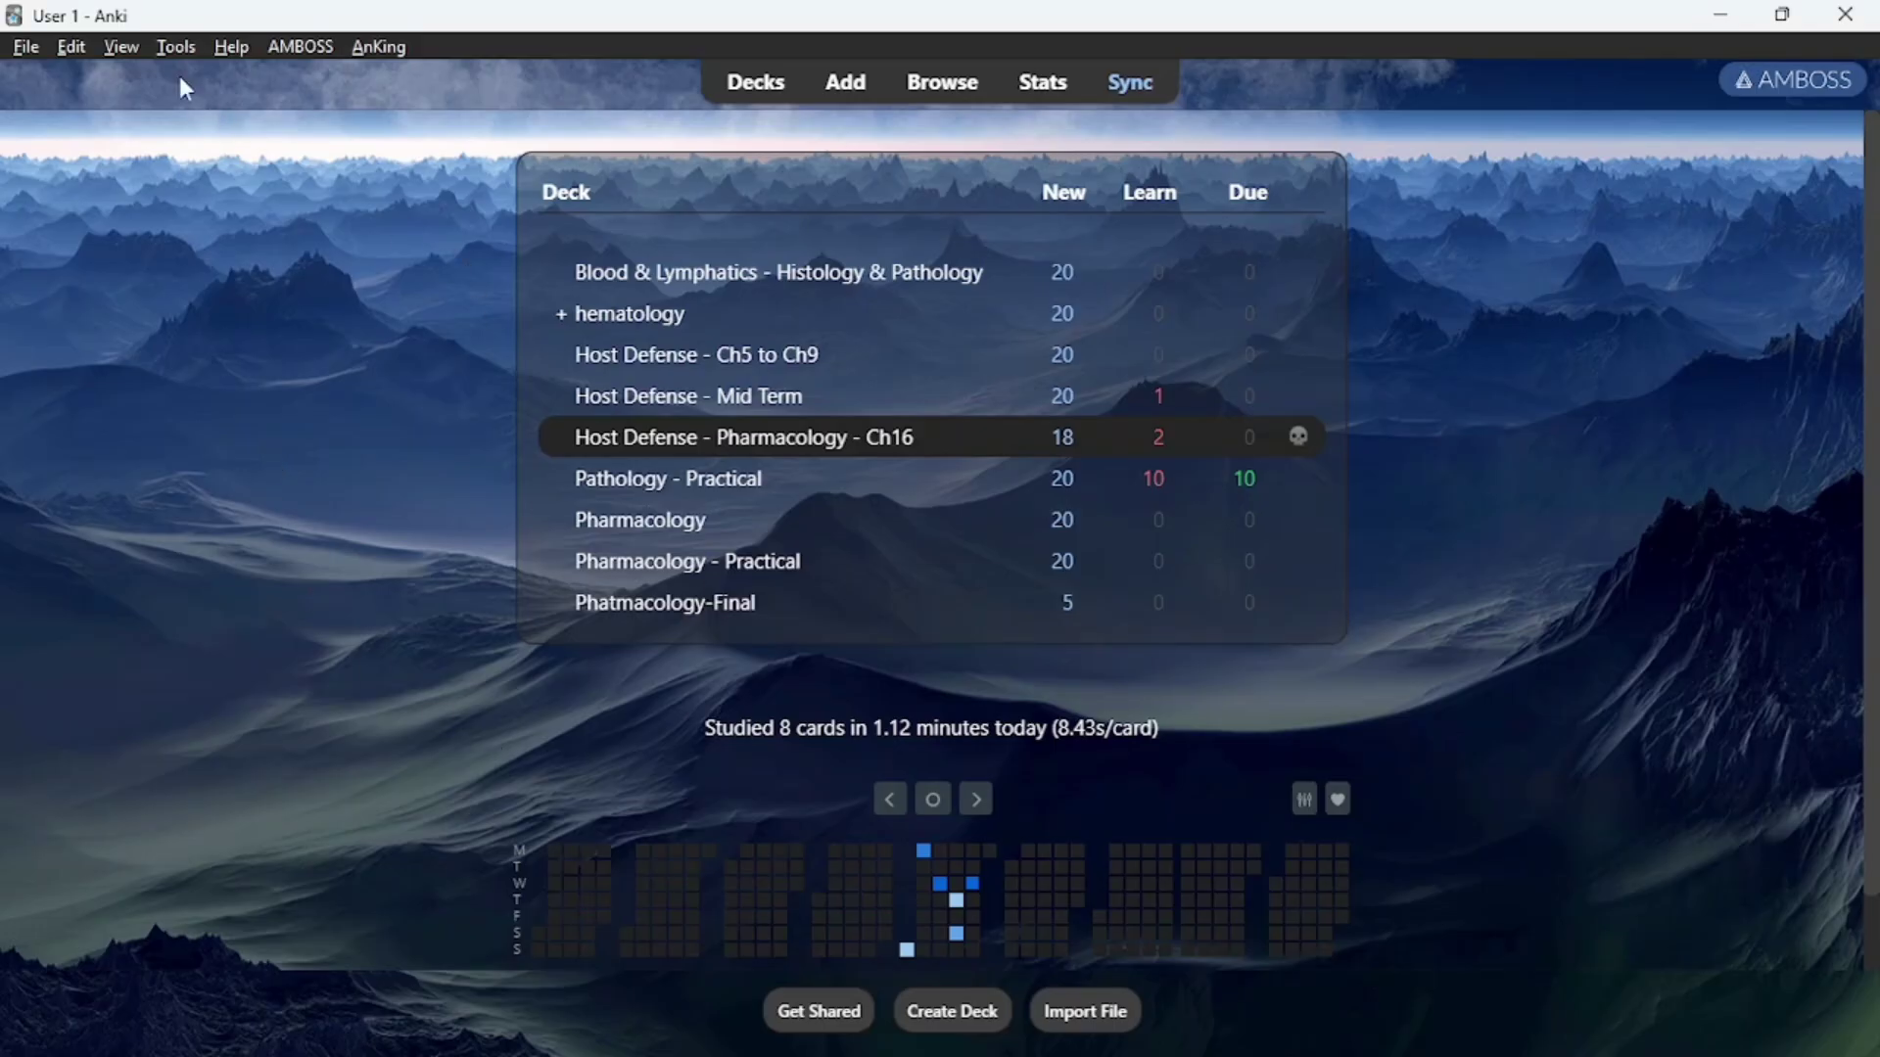
Return to Anki, enter code 874215009 for installing the add-on, and dismiss the install dialog and the add-ons window
left_click(175, 46)
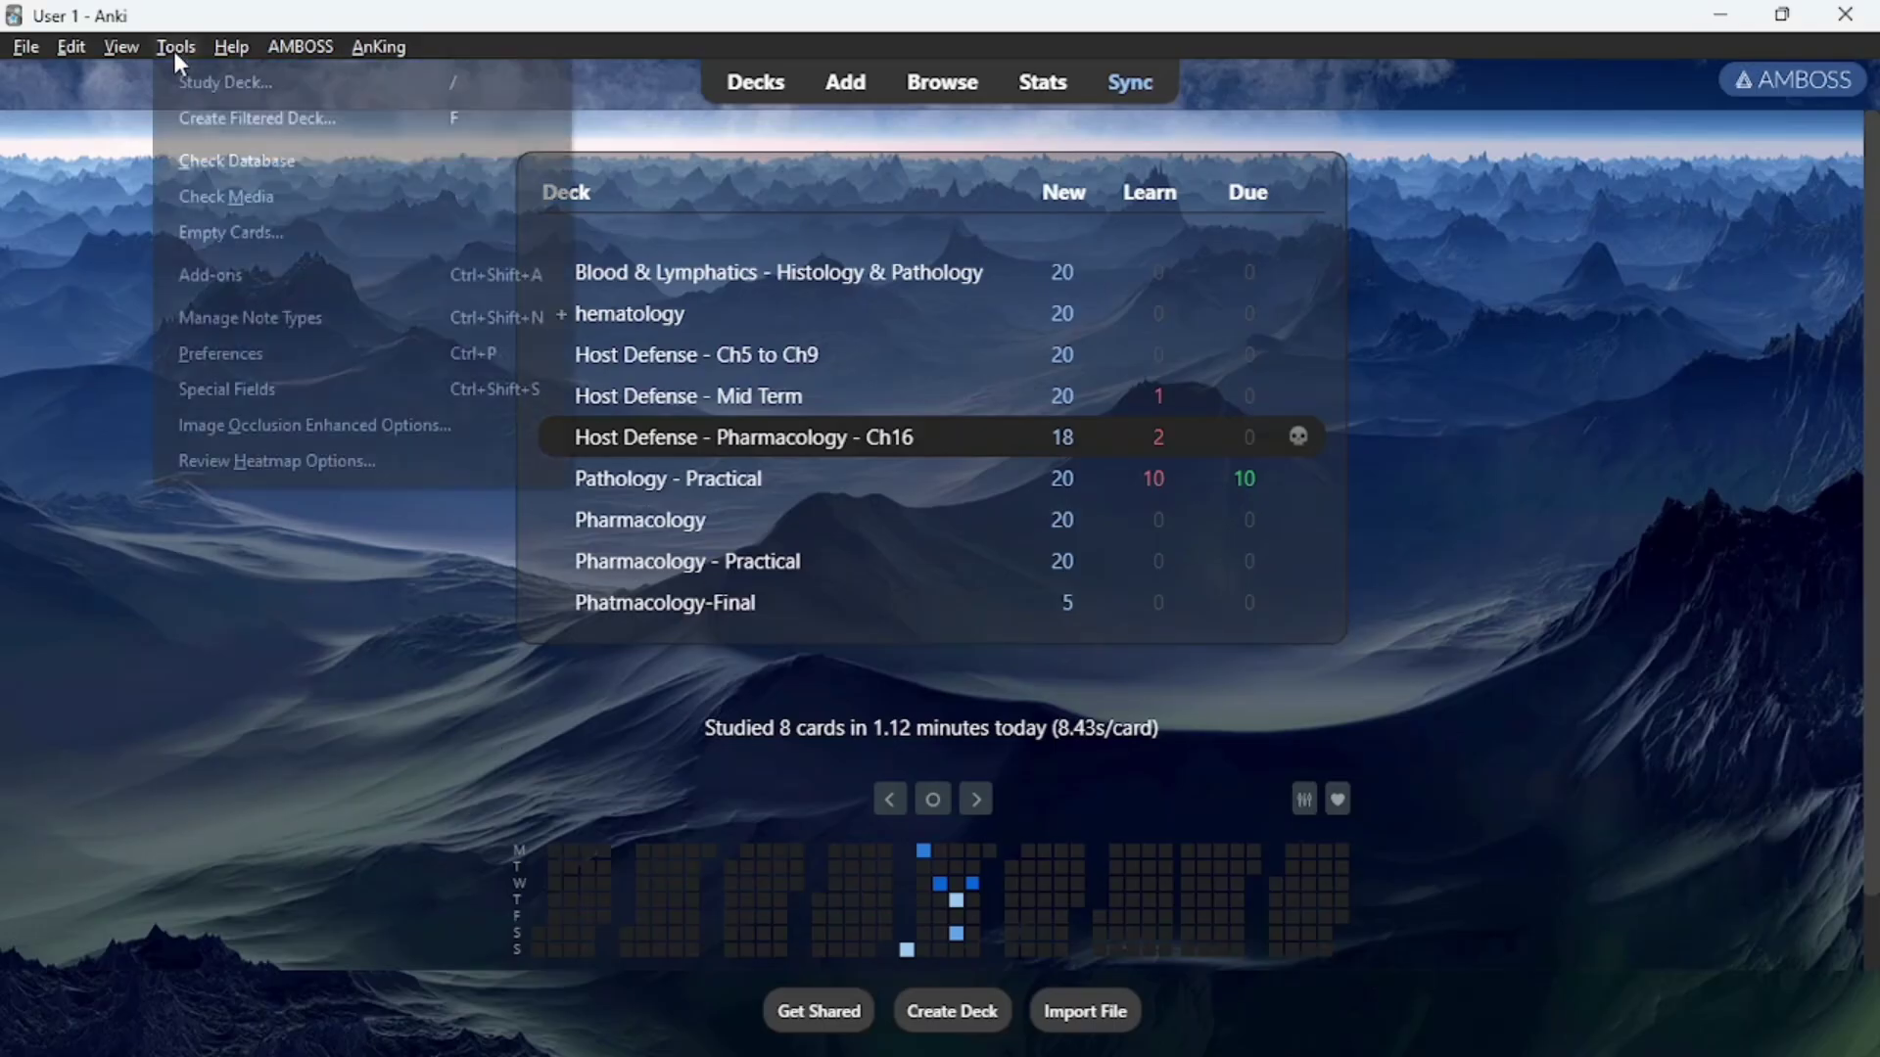
left_click(373, 278)
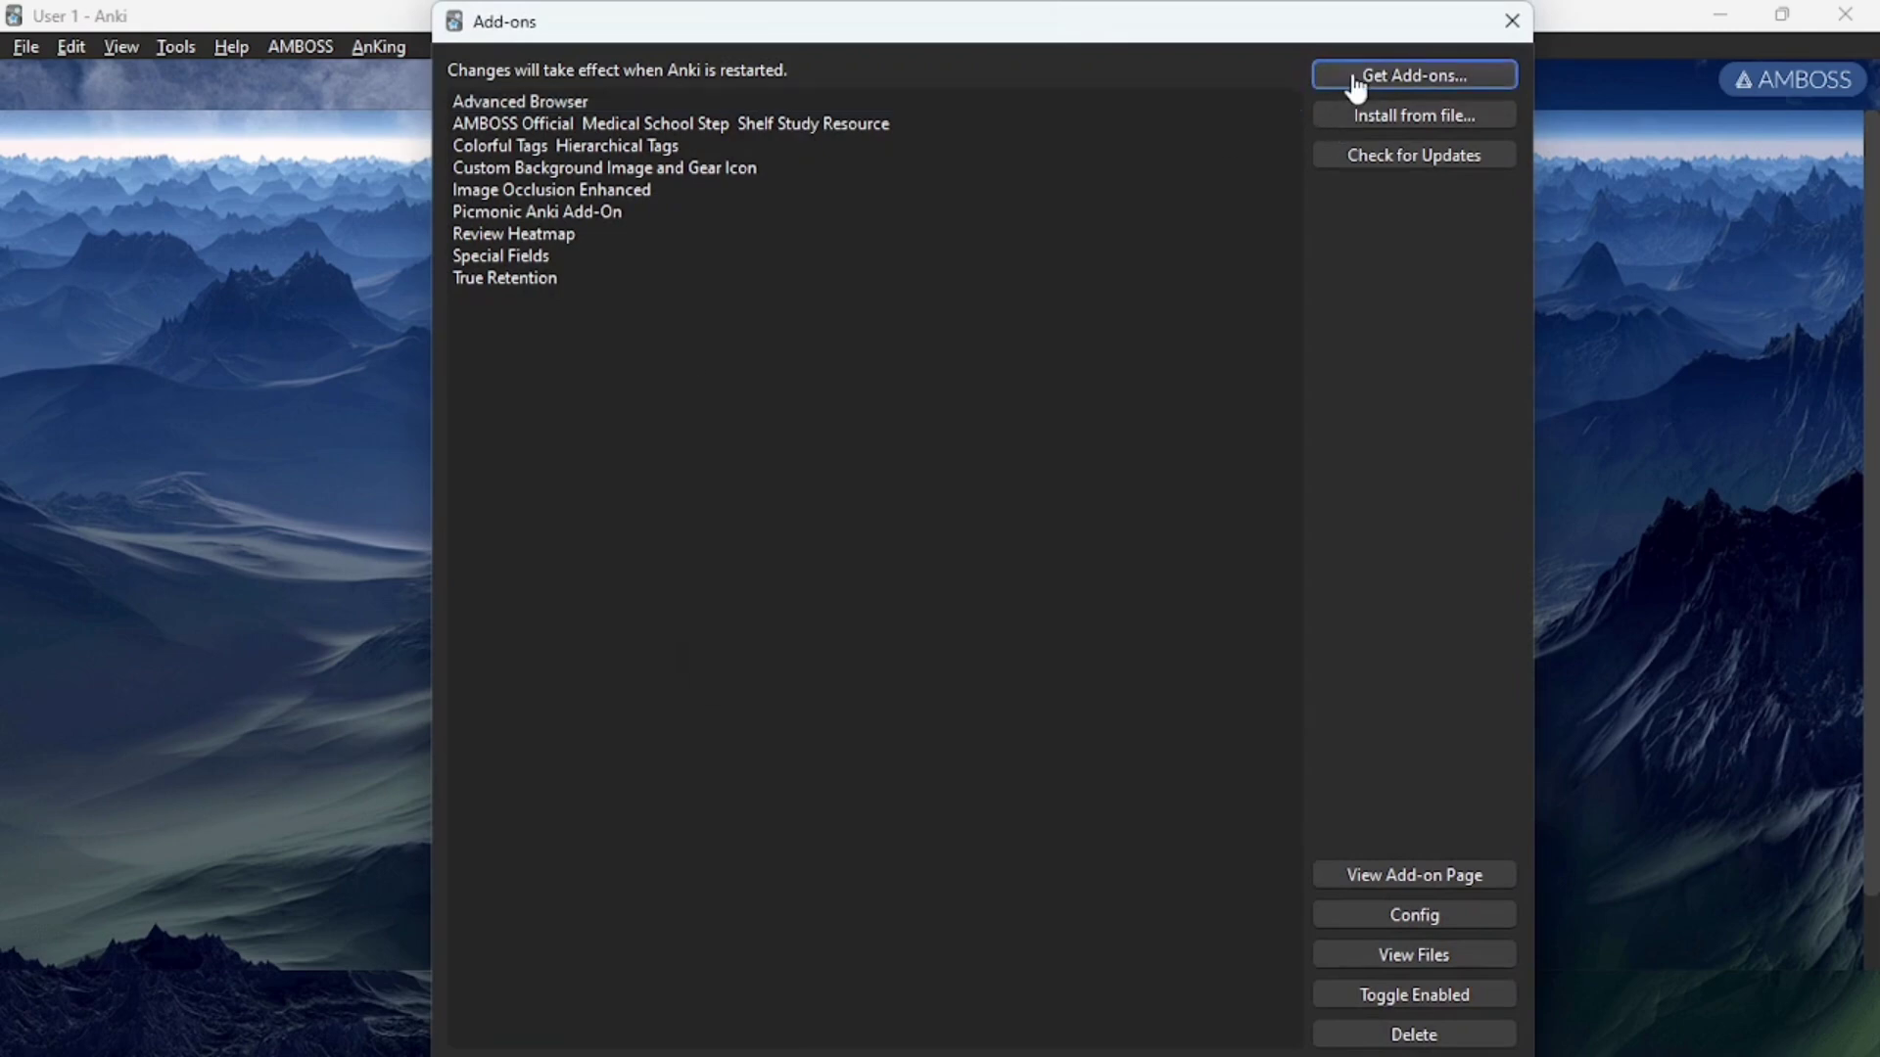
left_click(1364, 75)
key("ctrl+v")
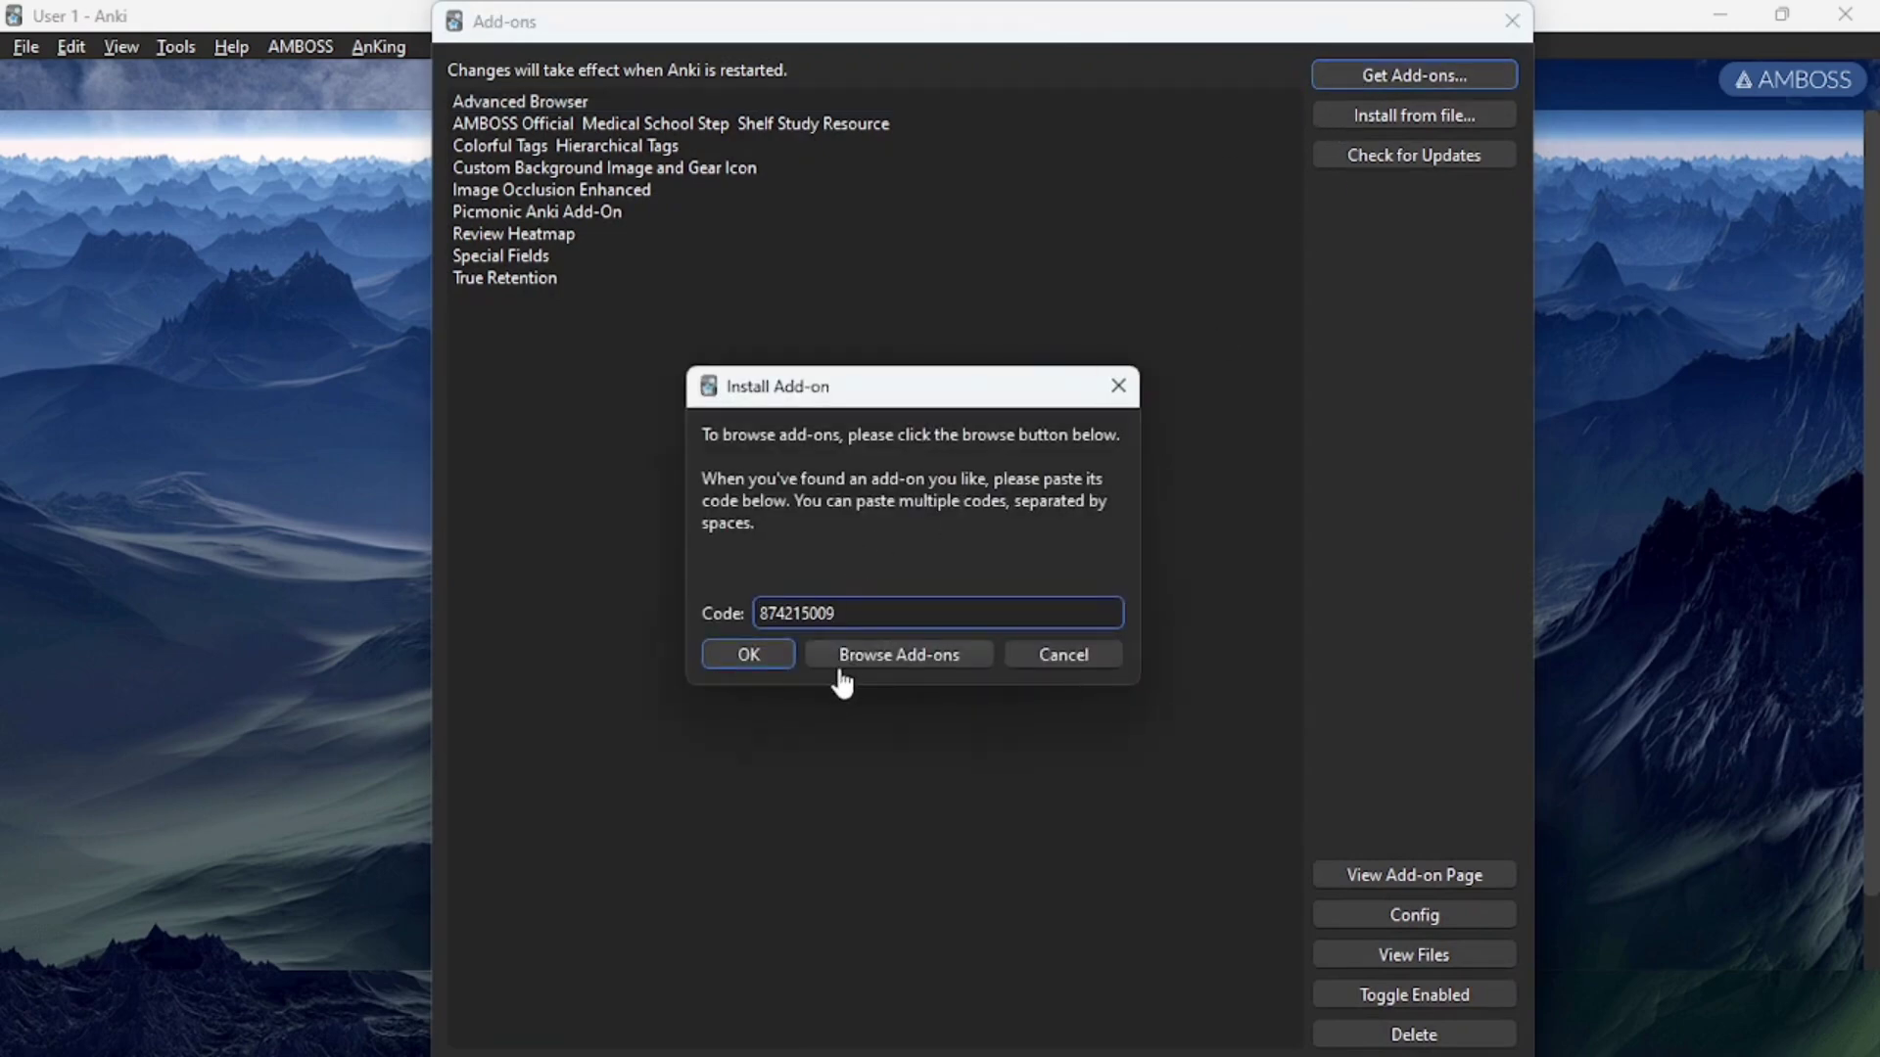
left_click(1122, 394)
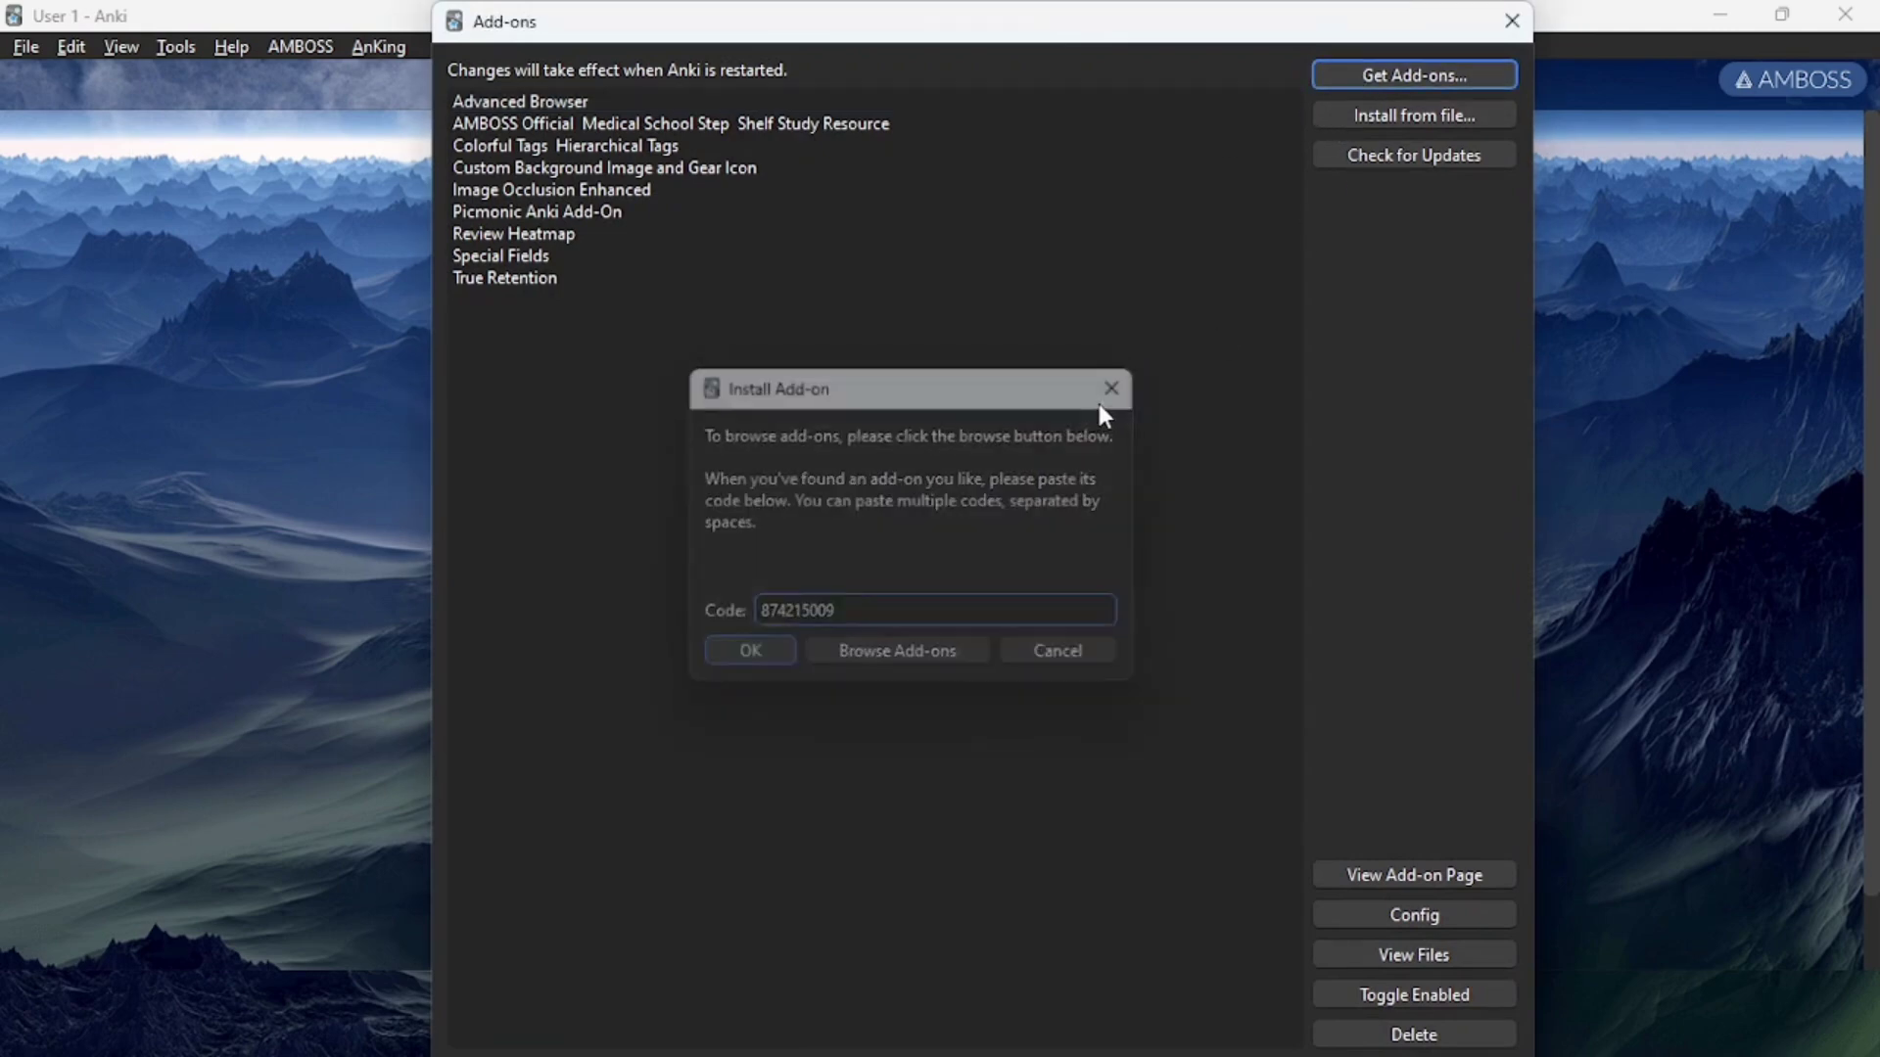
left_click(1511, 22)
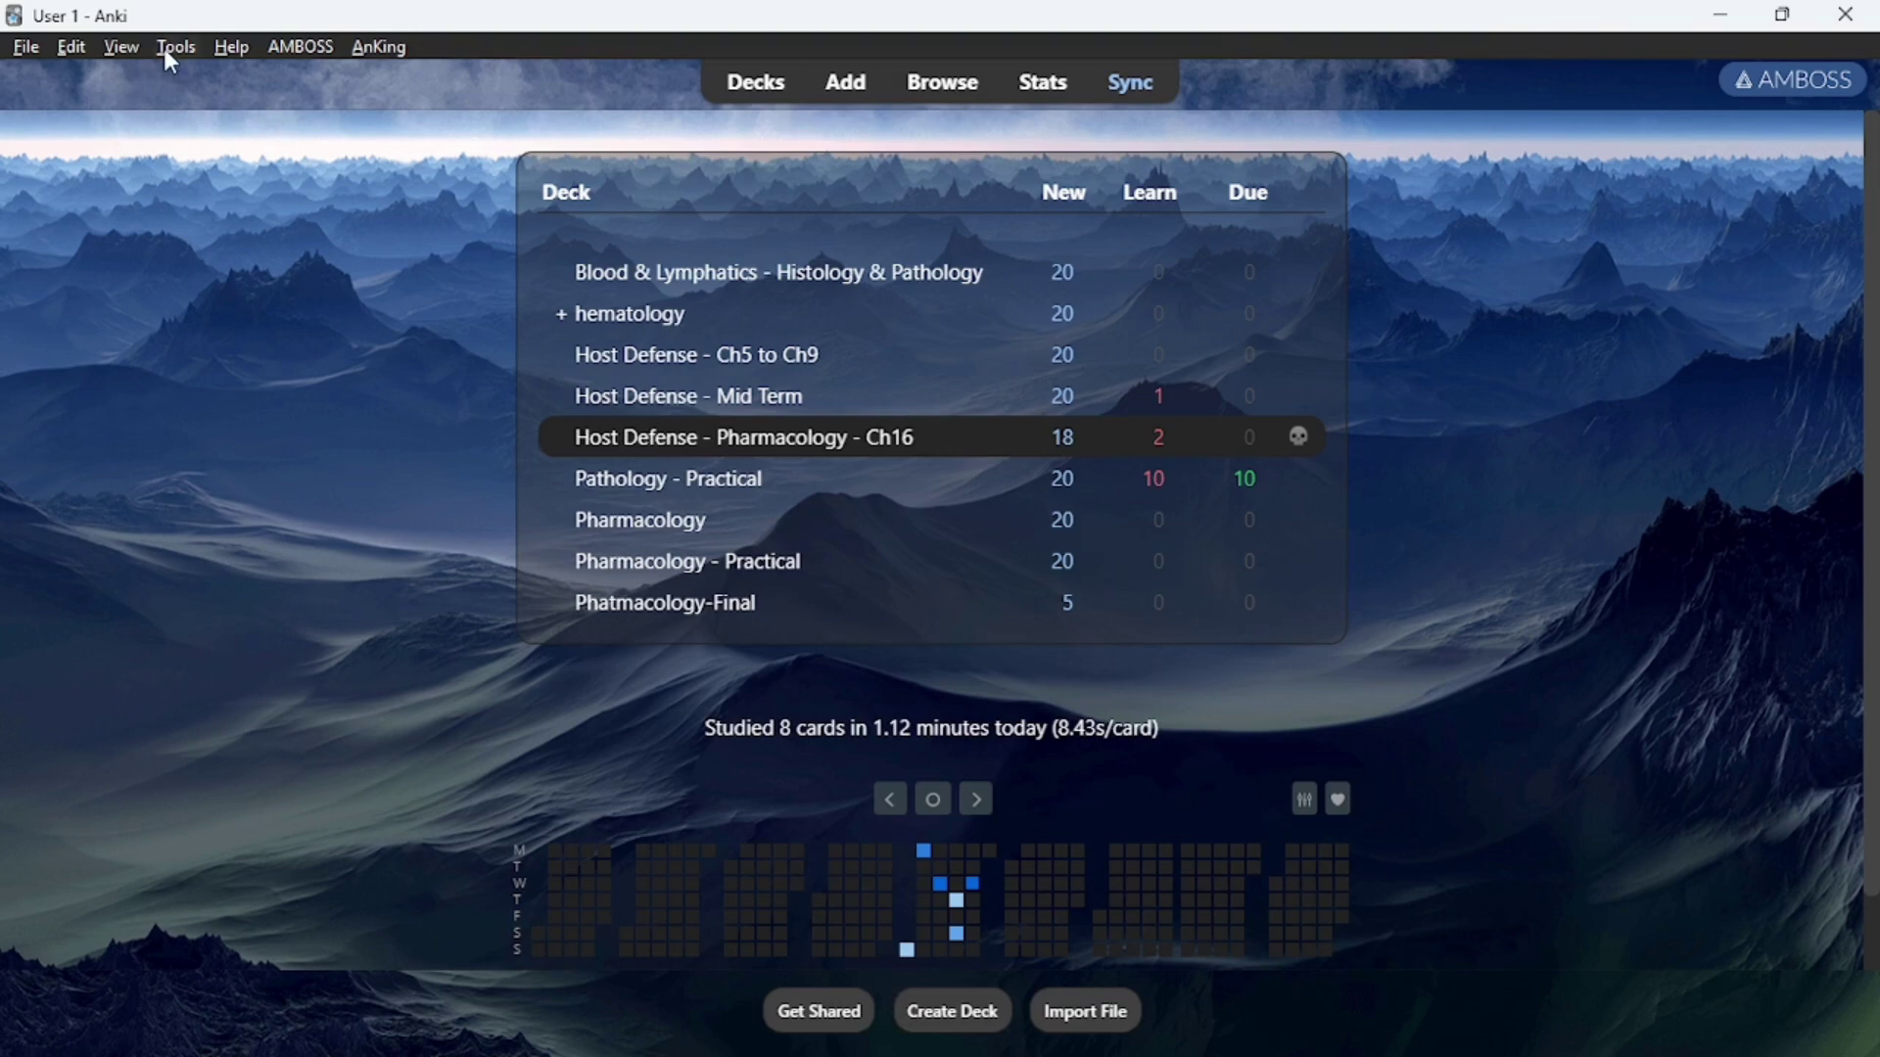
Open the card browser, widen the card list, and add the advanced Again Count column to it
left_click(940, 80)
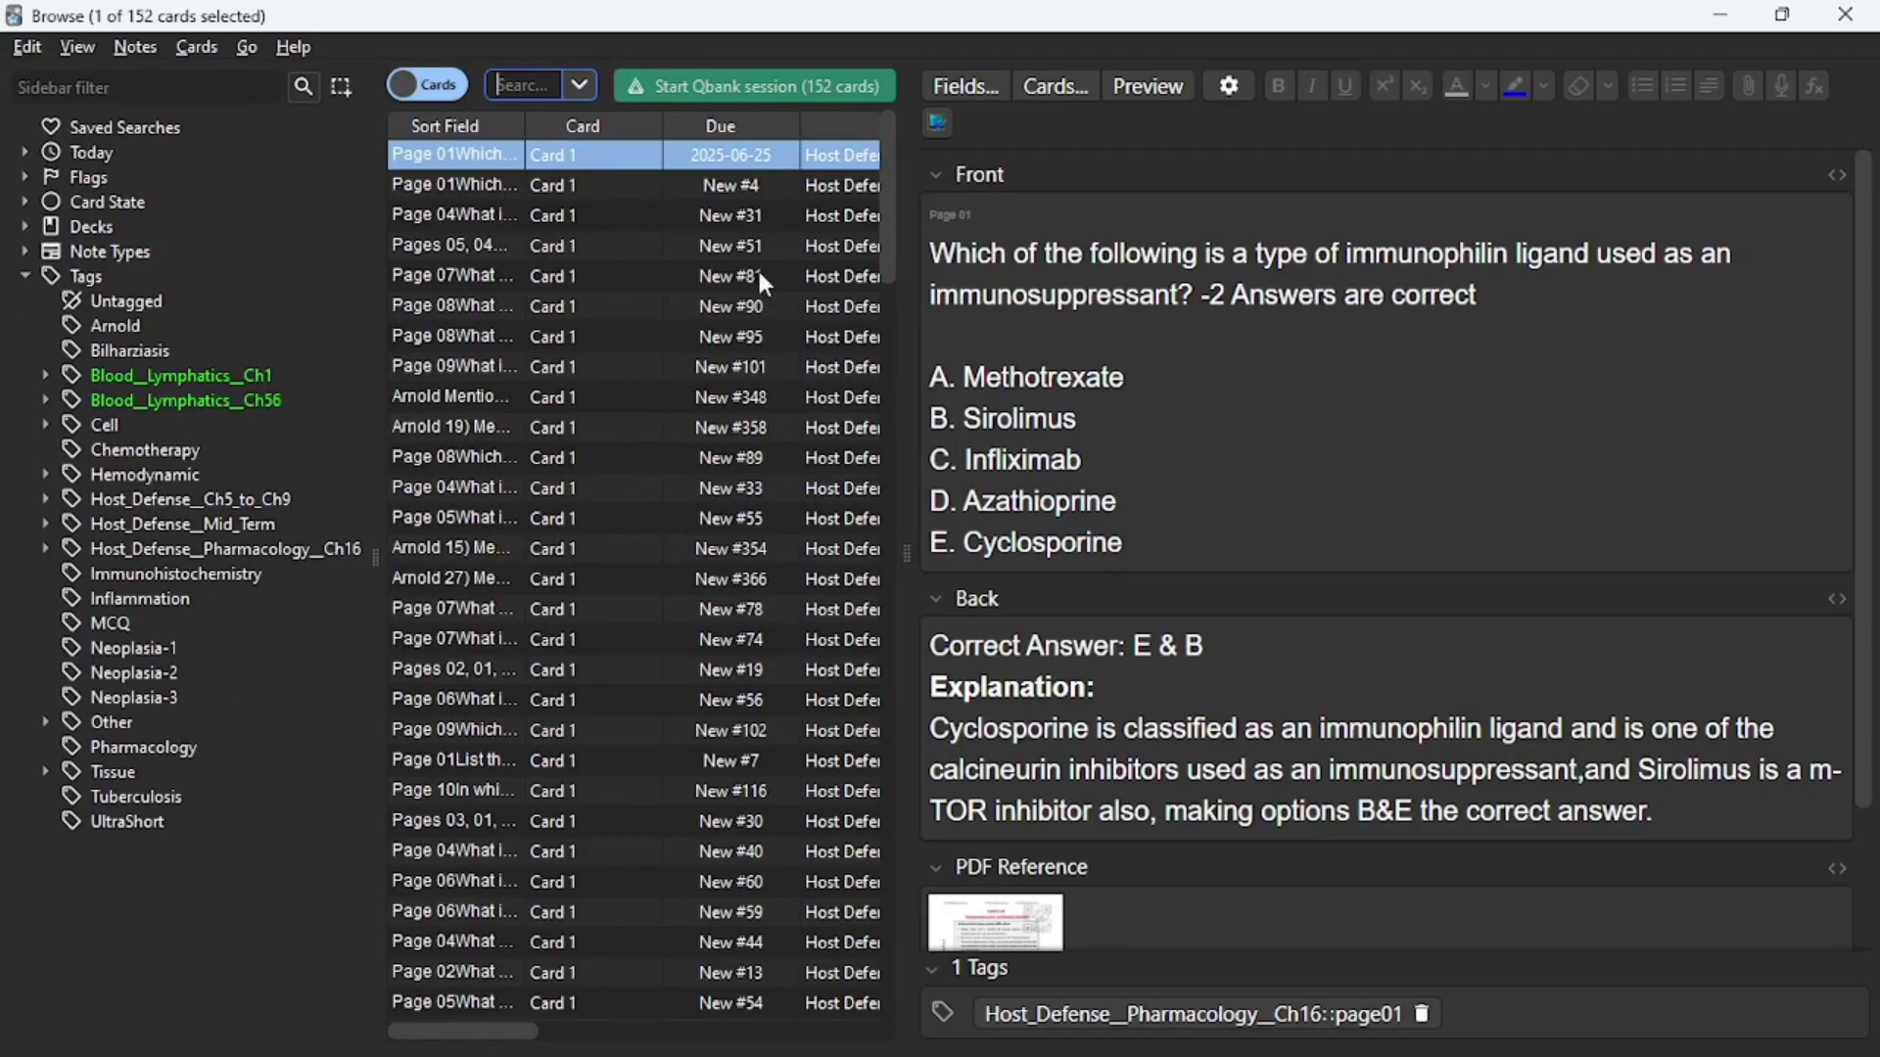
left_click_drag(1374, 307, 1381, 303)
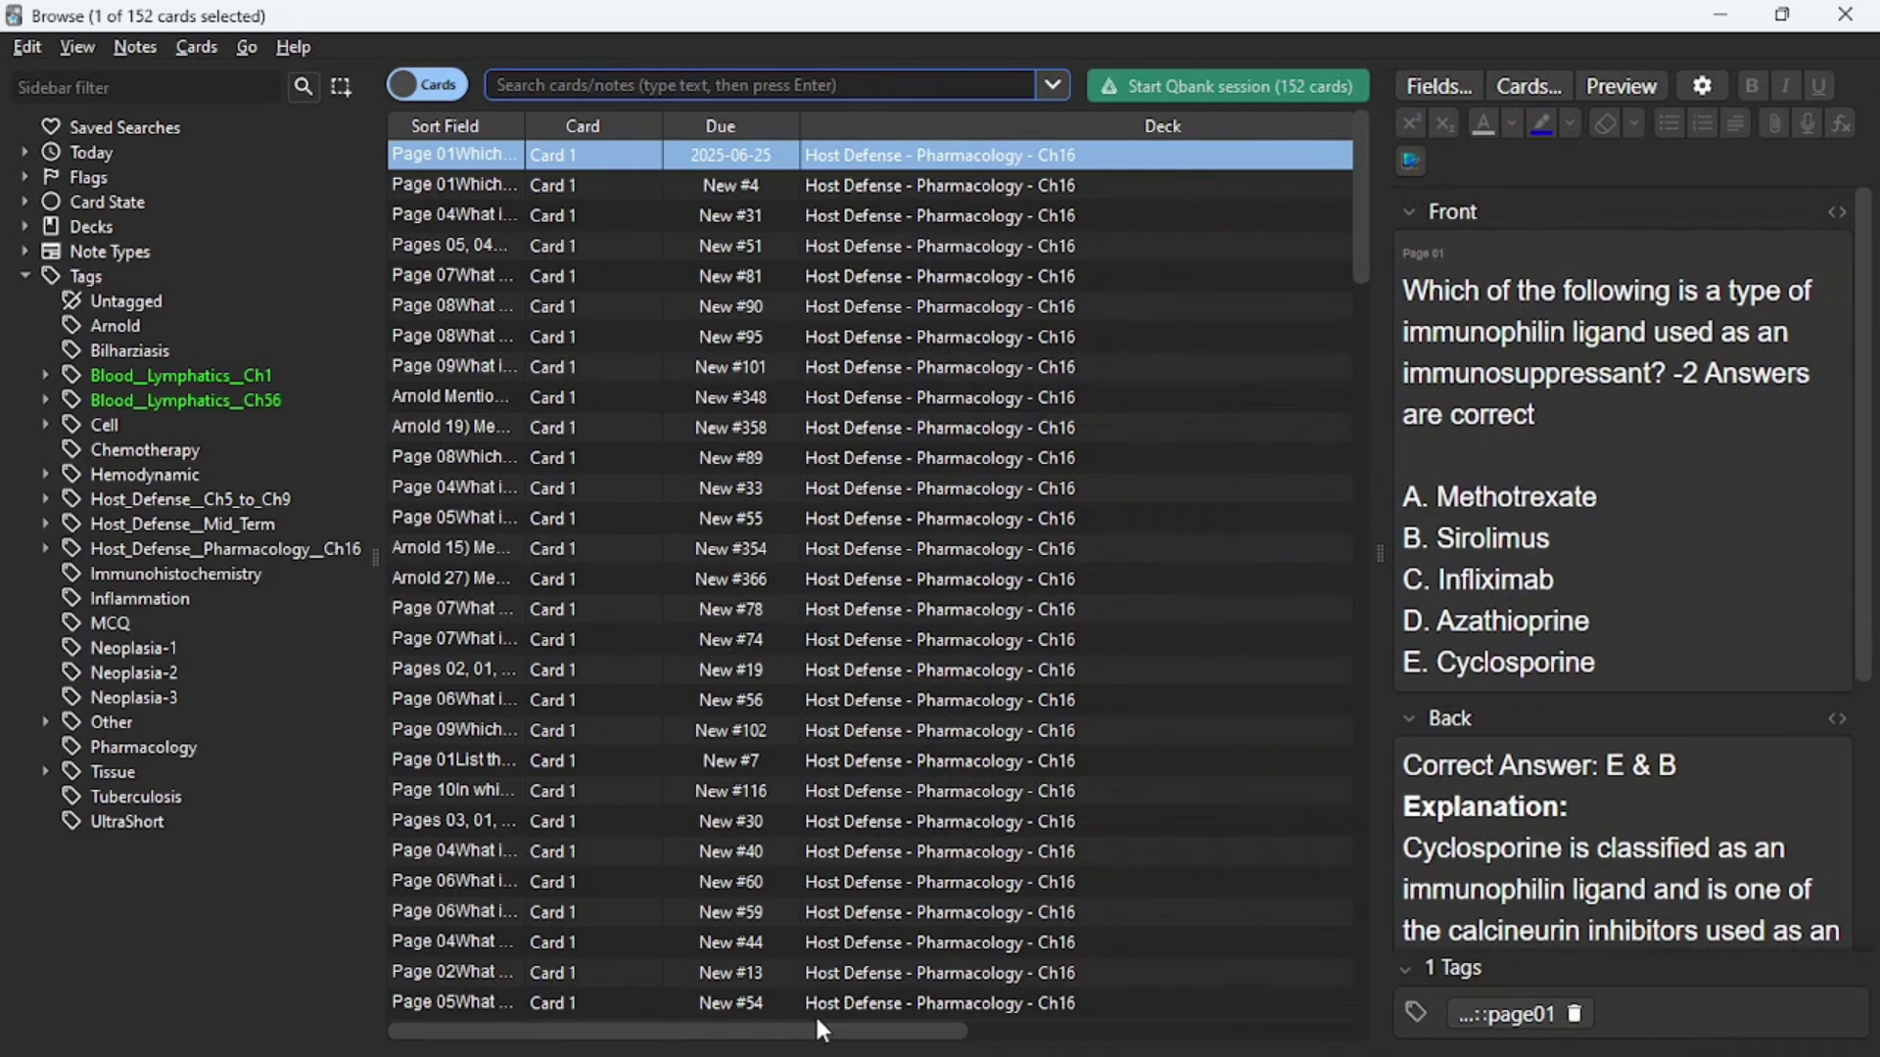
right_click(1077, 130)
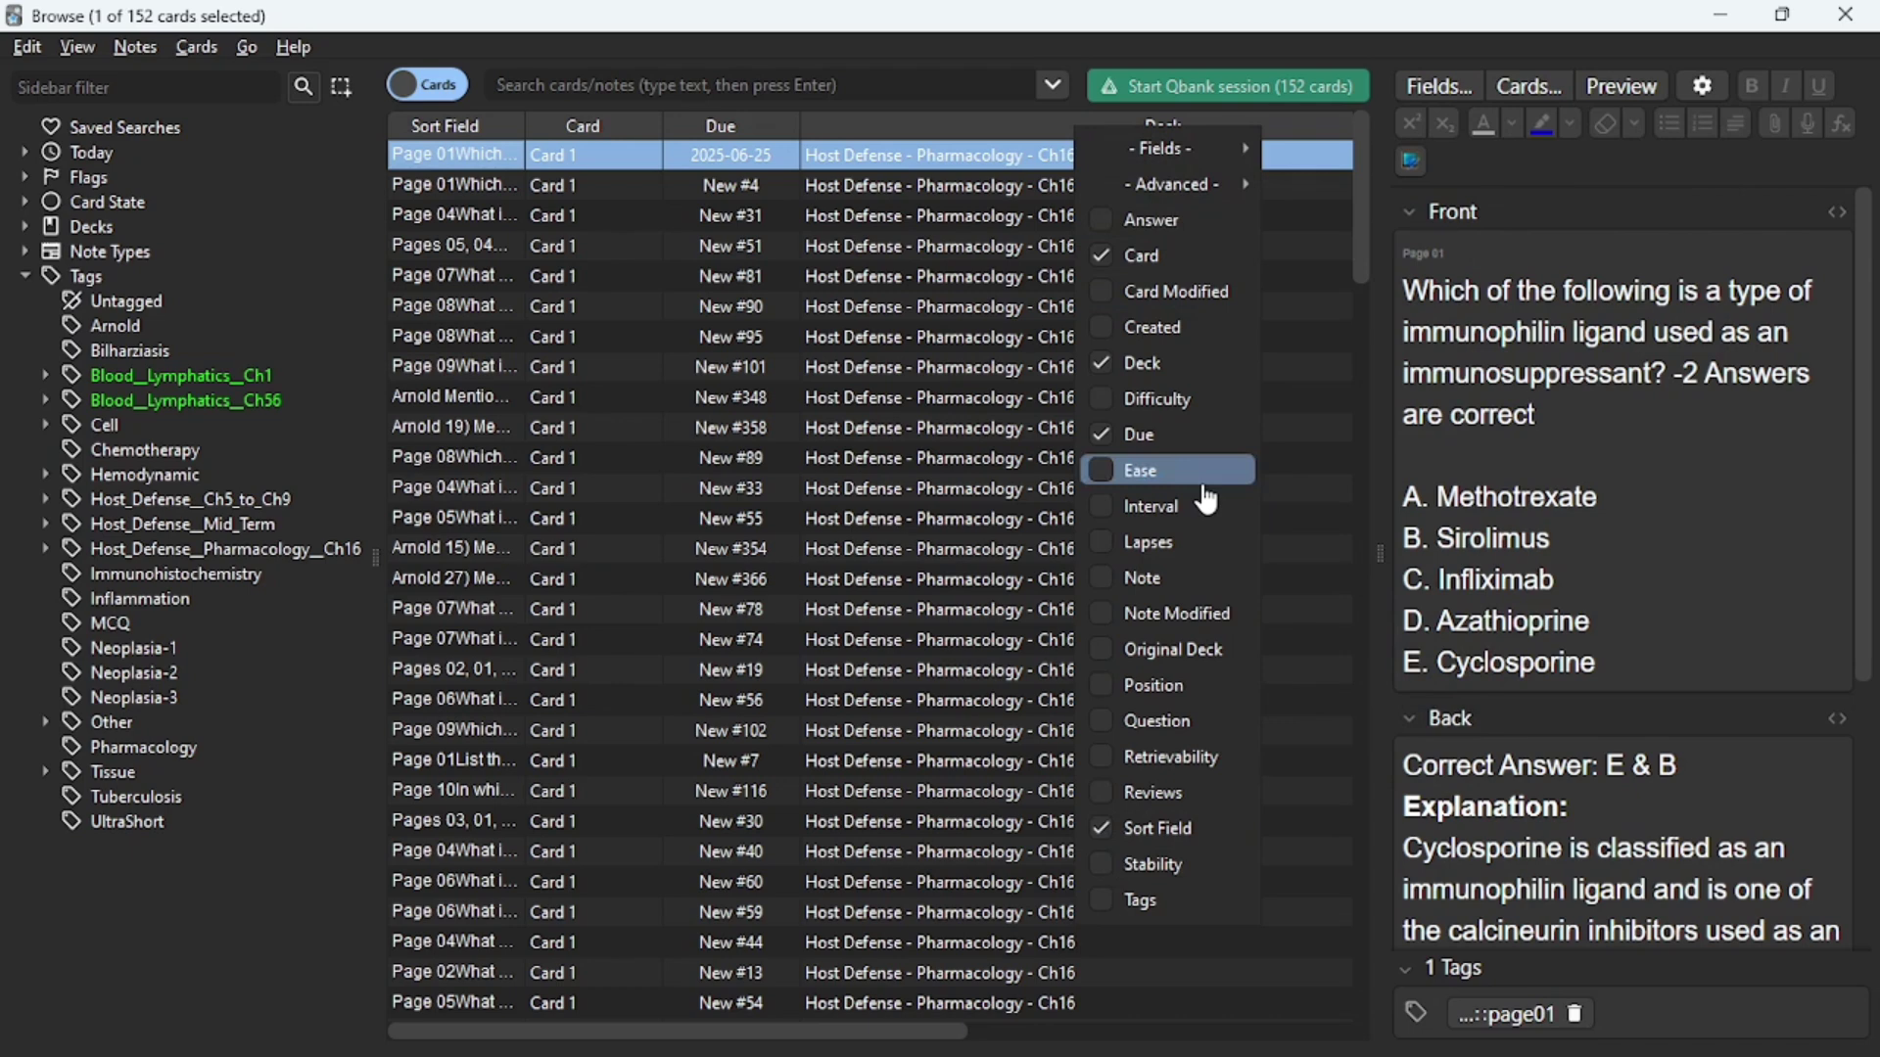
mouse_move(1225, 180)
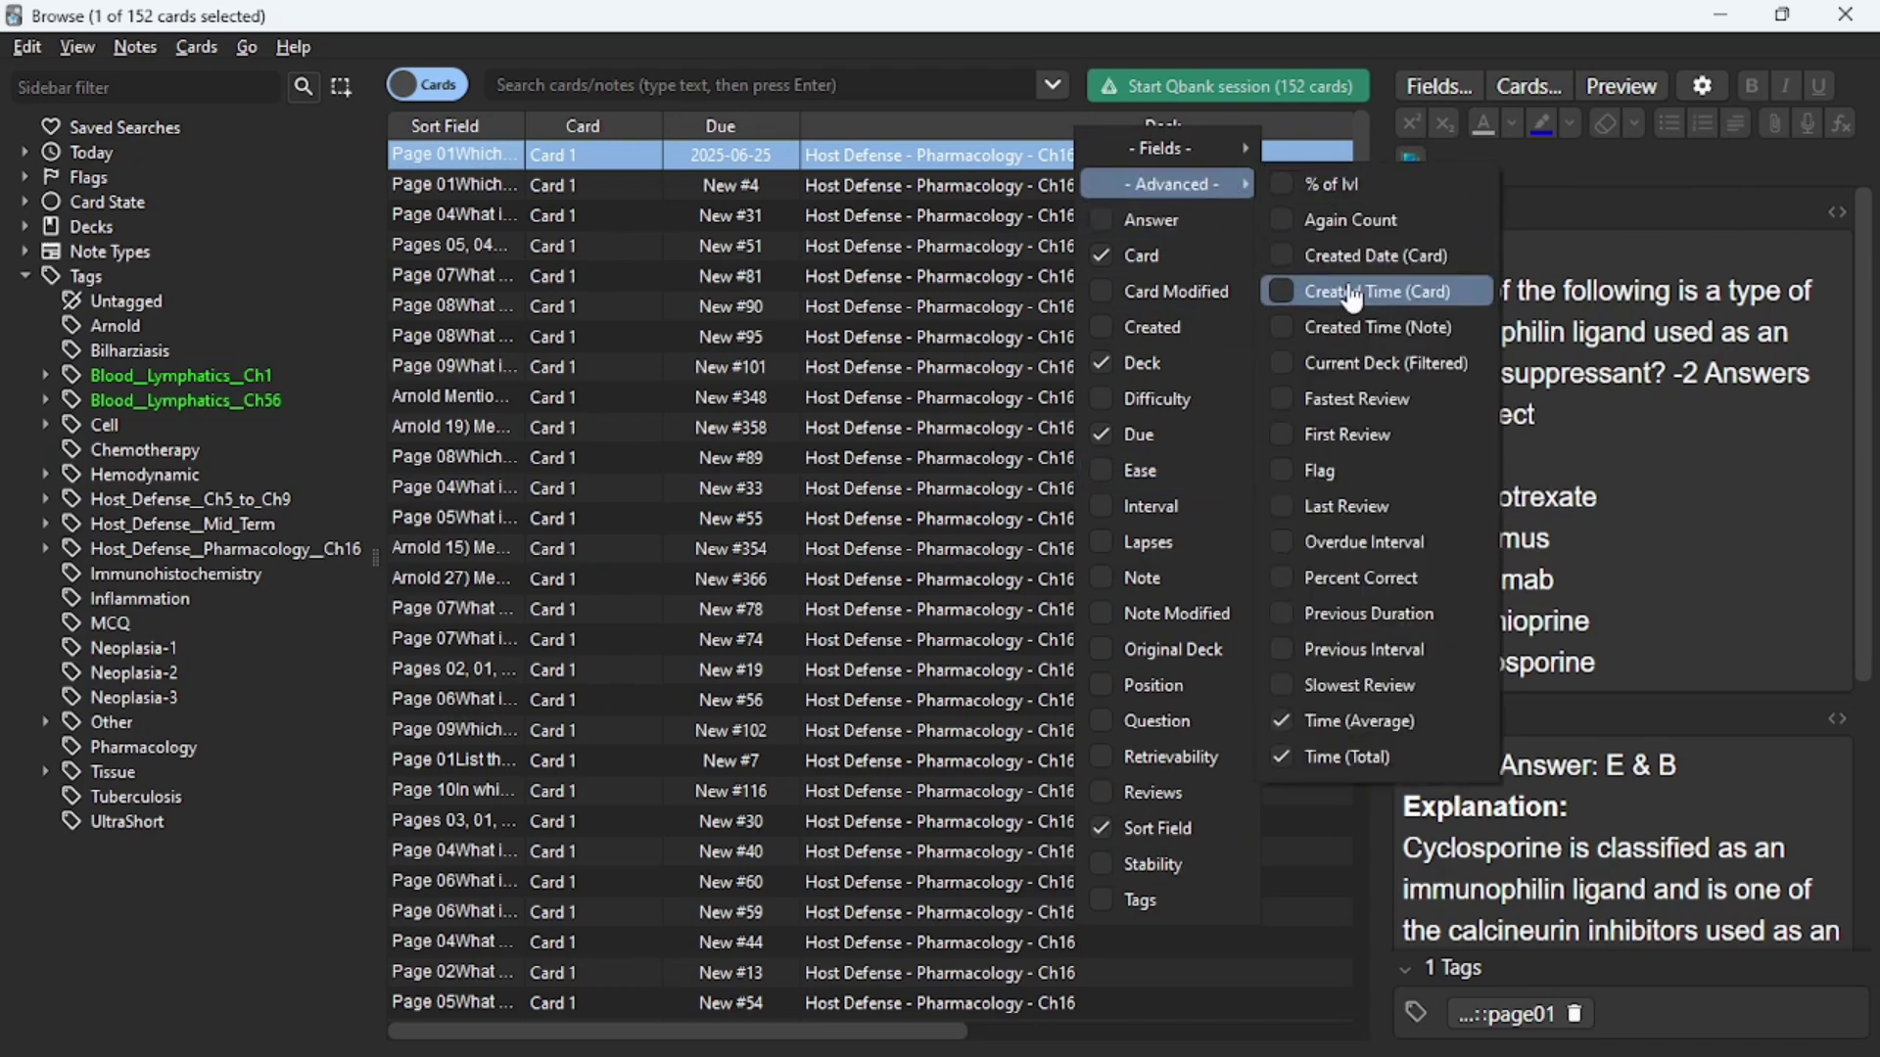
left_click(1410, 220)
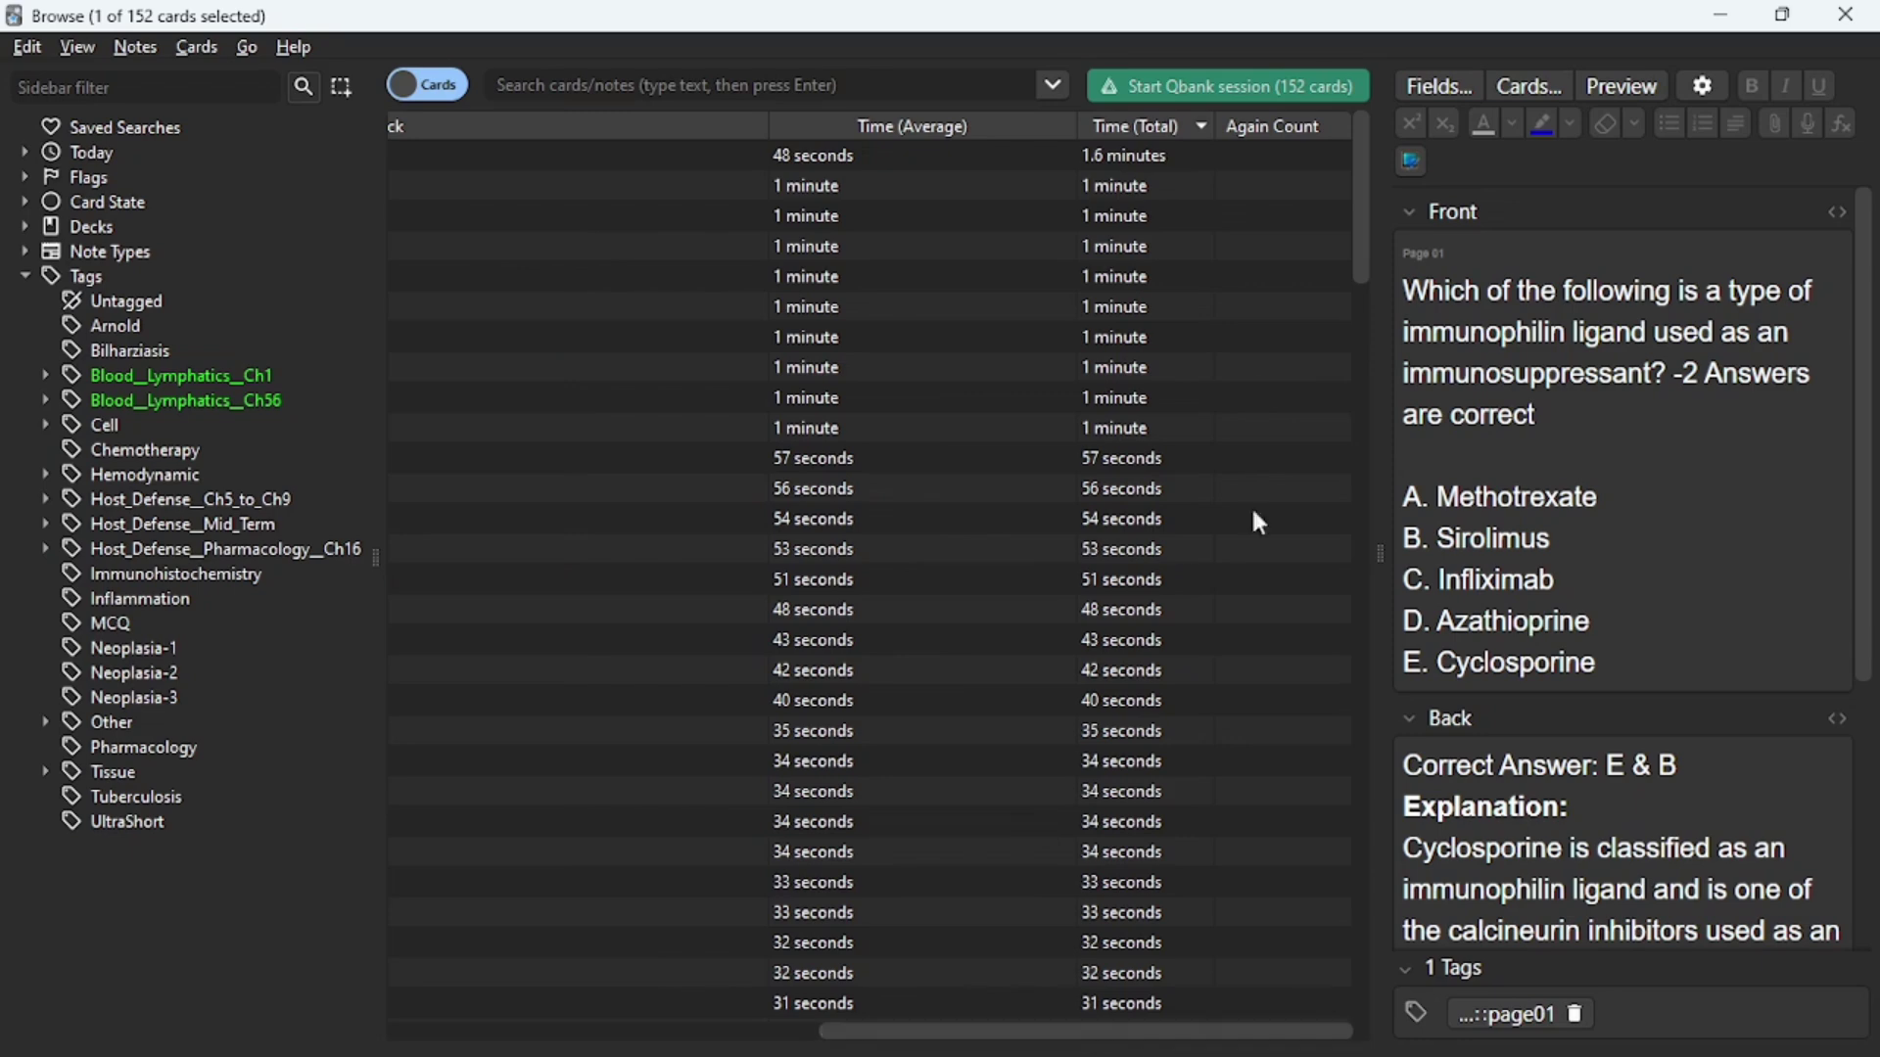
Look through the Time (Average), Time (Total) and Again Count columns of the listed cards
scroll(1261, 303, "down", 16)
scroll(1230, 329, "down", 15)
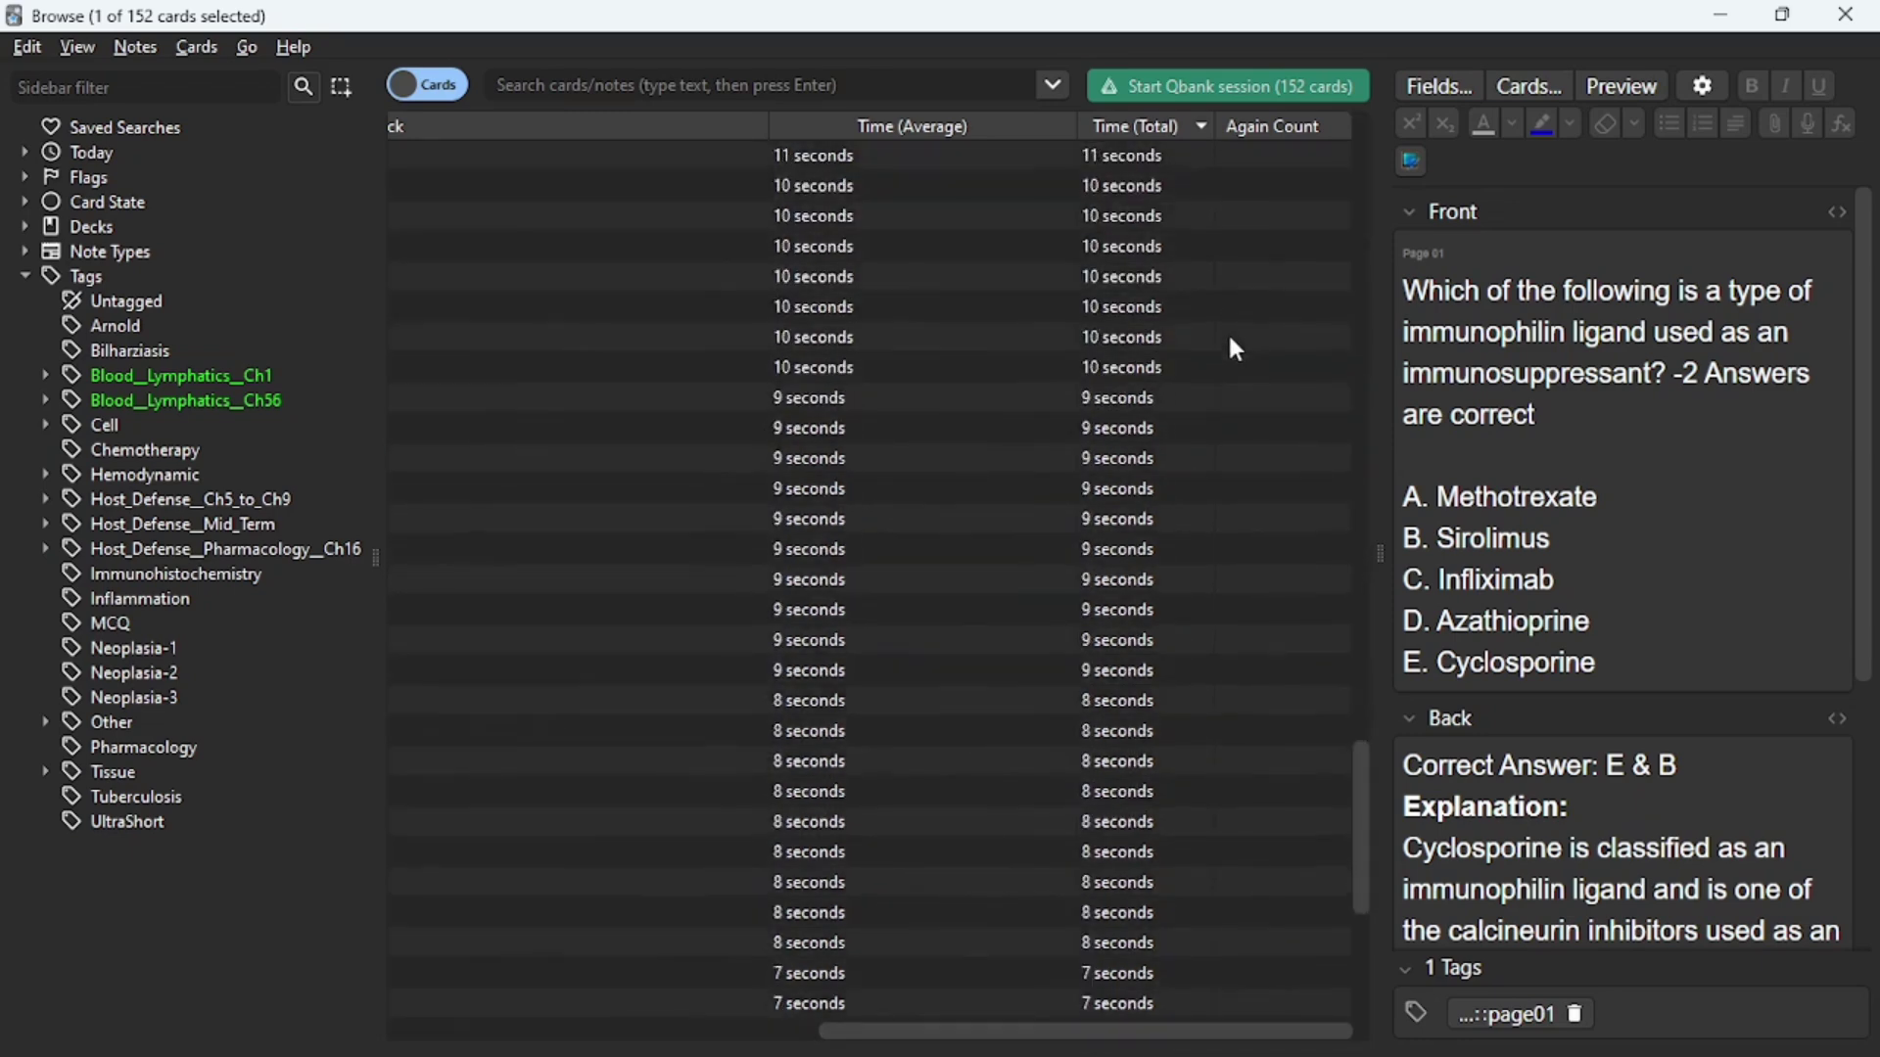
scroll(1227, 340, "down", 1)
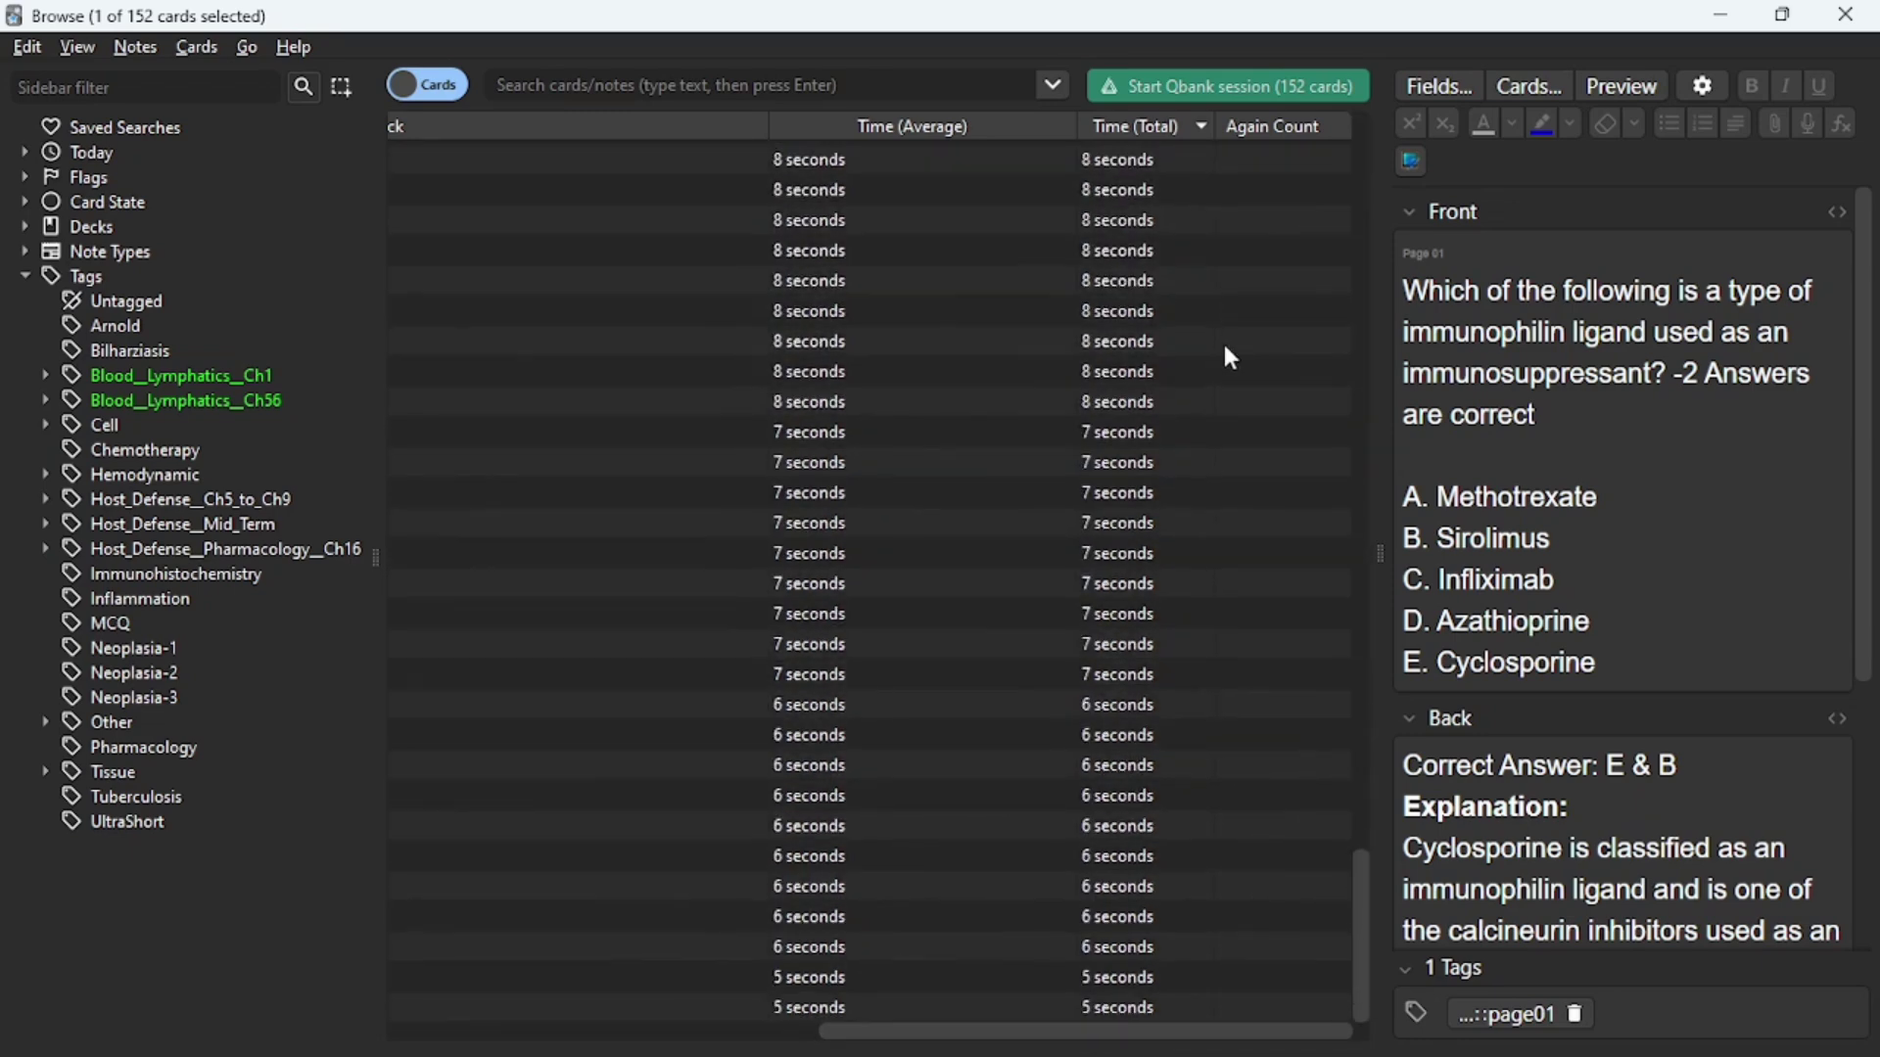
scroll(1225, 347, "up", 8)
scroll(1232, 358, "up", 5)
scroll(1231, 358, "down", 14)
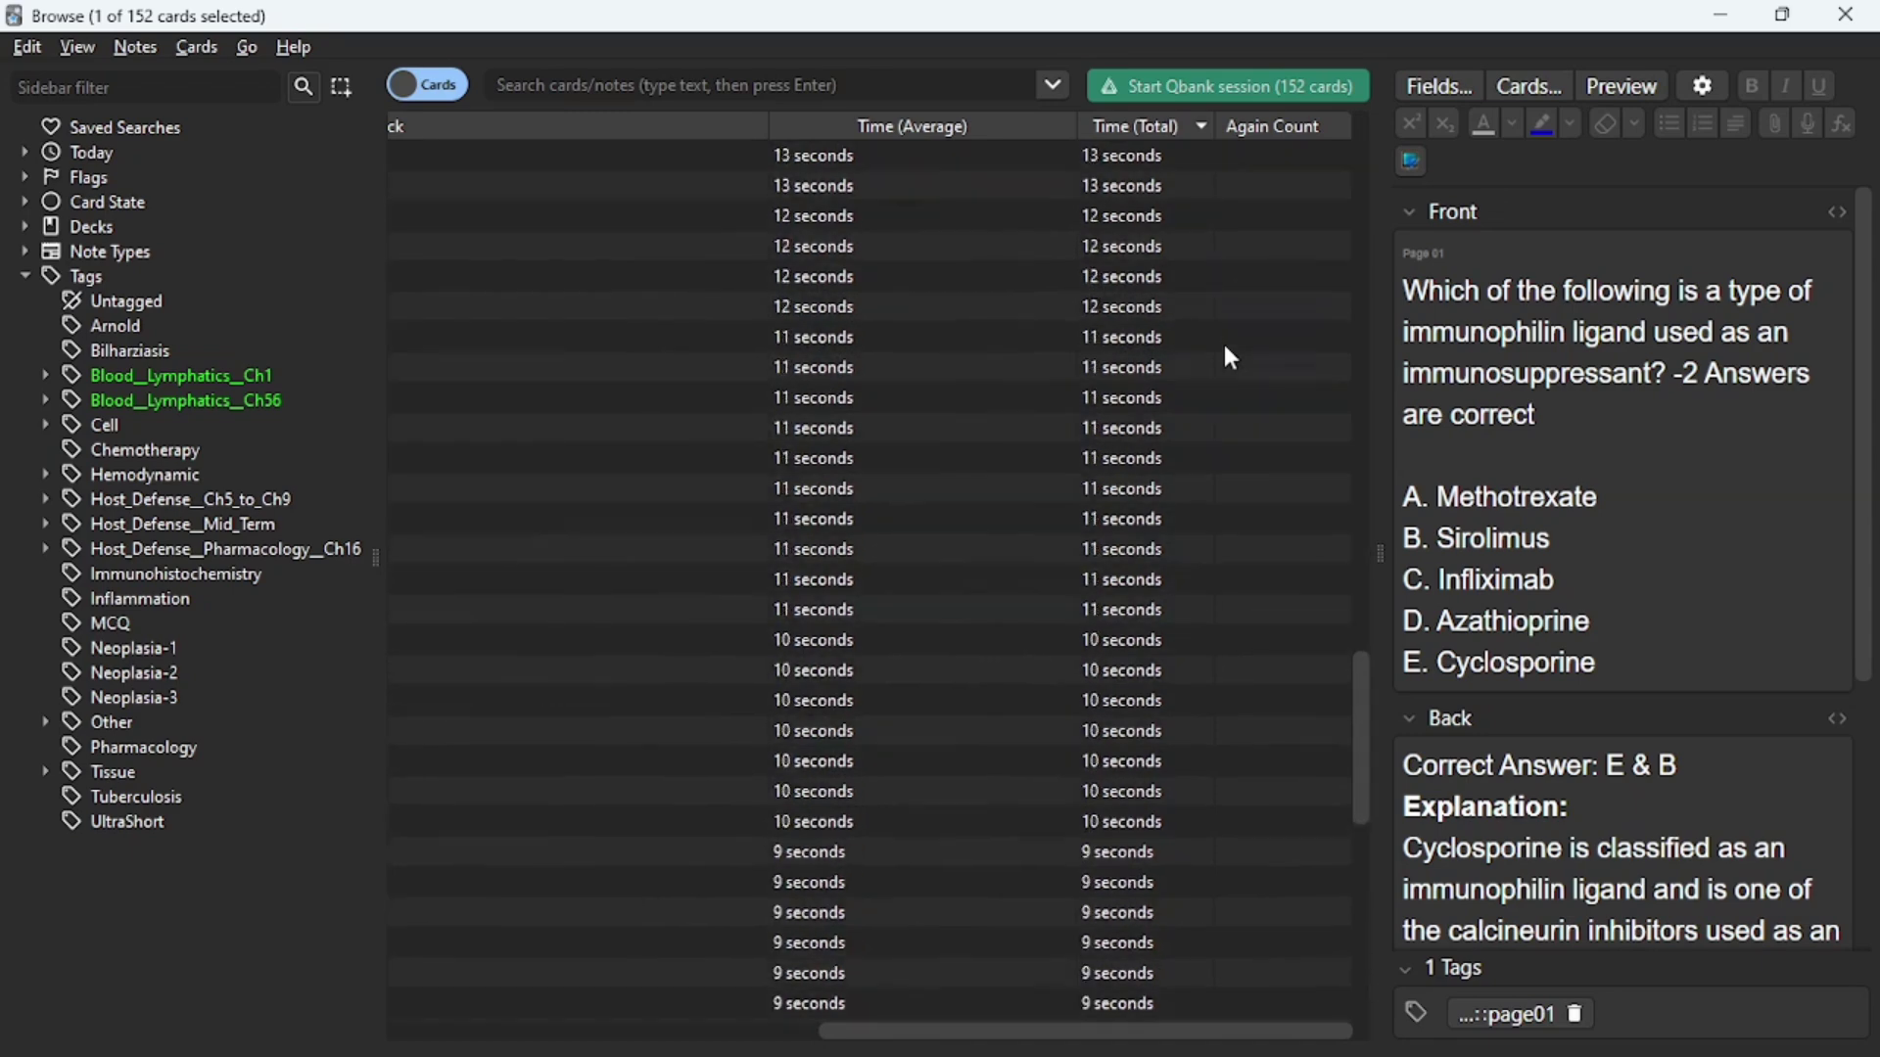
Filter the cards by Blood__Lymphatics__Ch1 and then Host_Defense__Mid_Term, bringing the time and Again Count columns into view
left_click(252, 376)
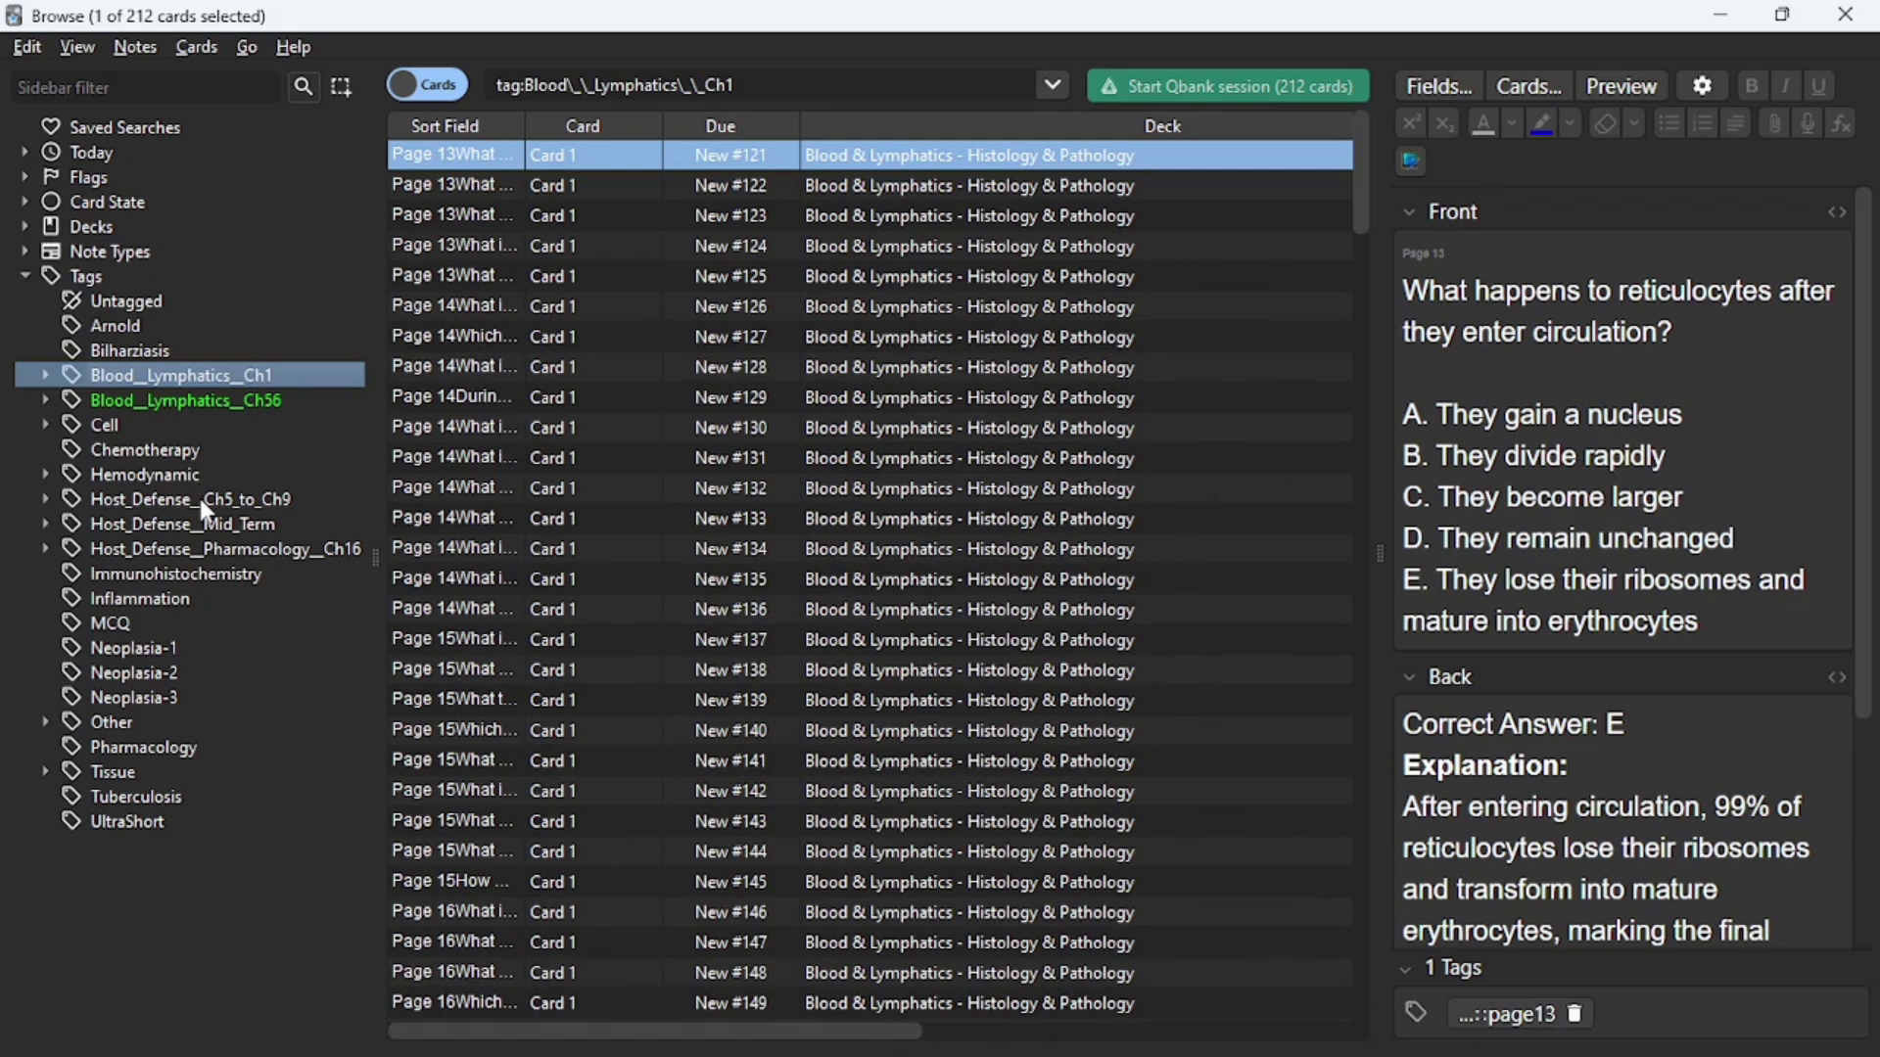
left_click(211, 524)
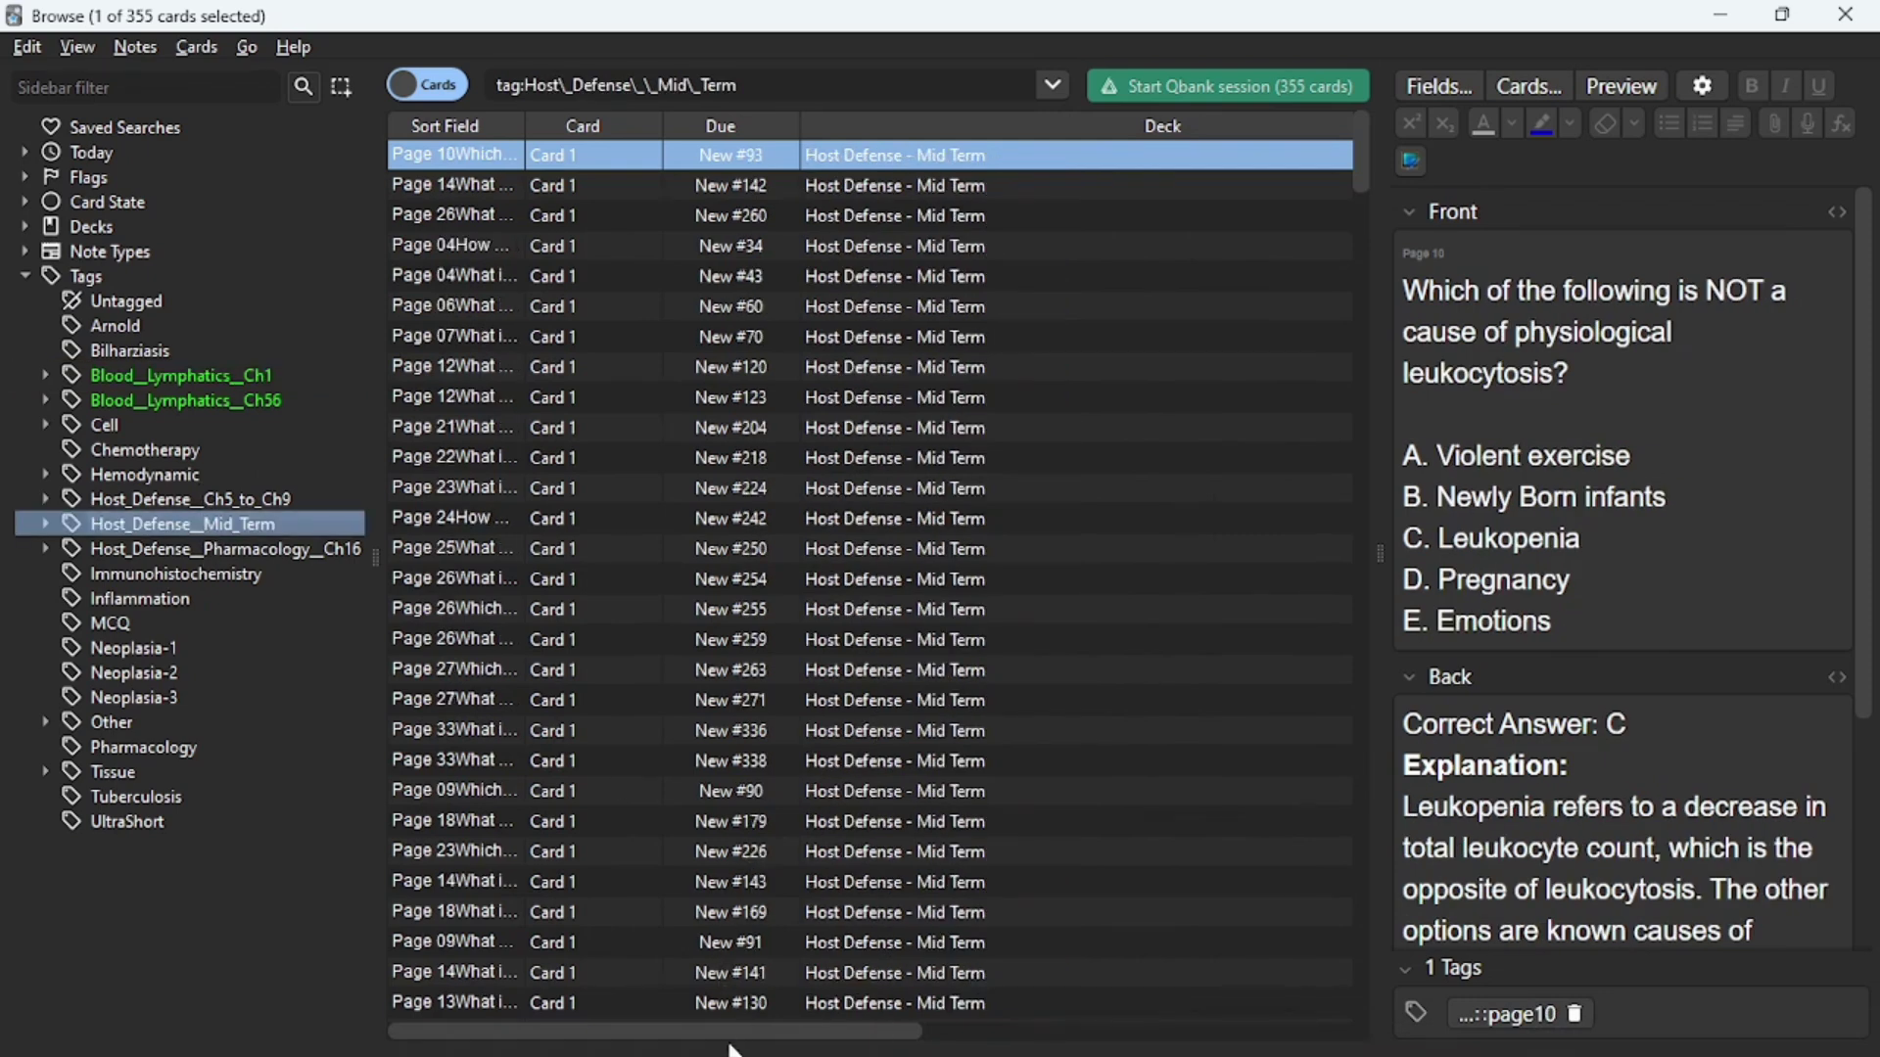
left_click_drag(737, 1035, 1307, 1006)
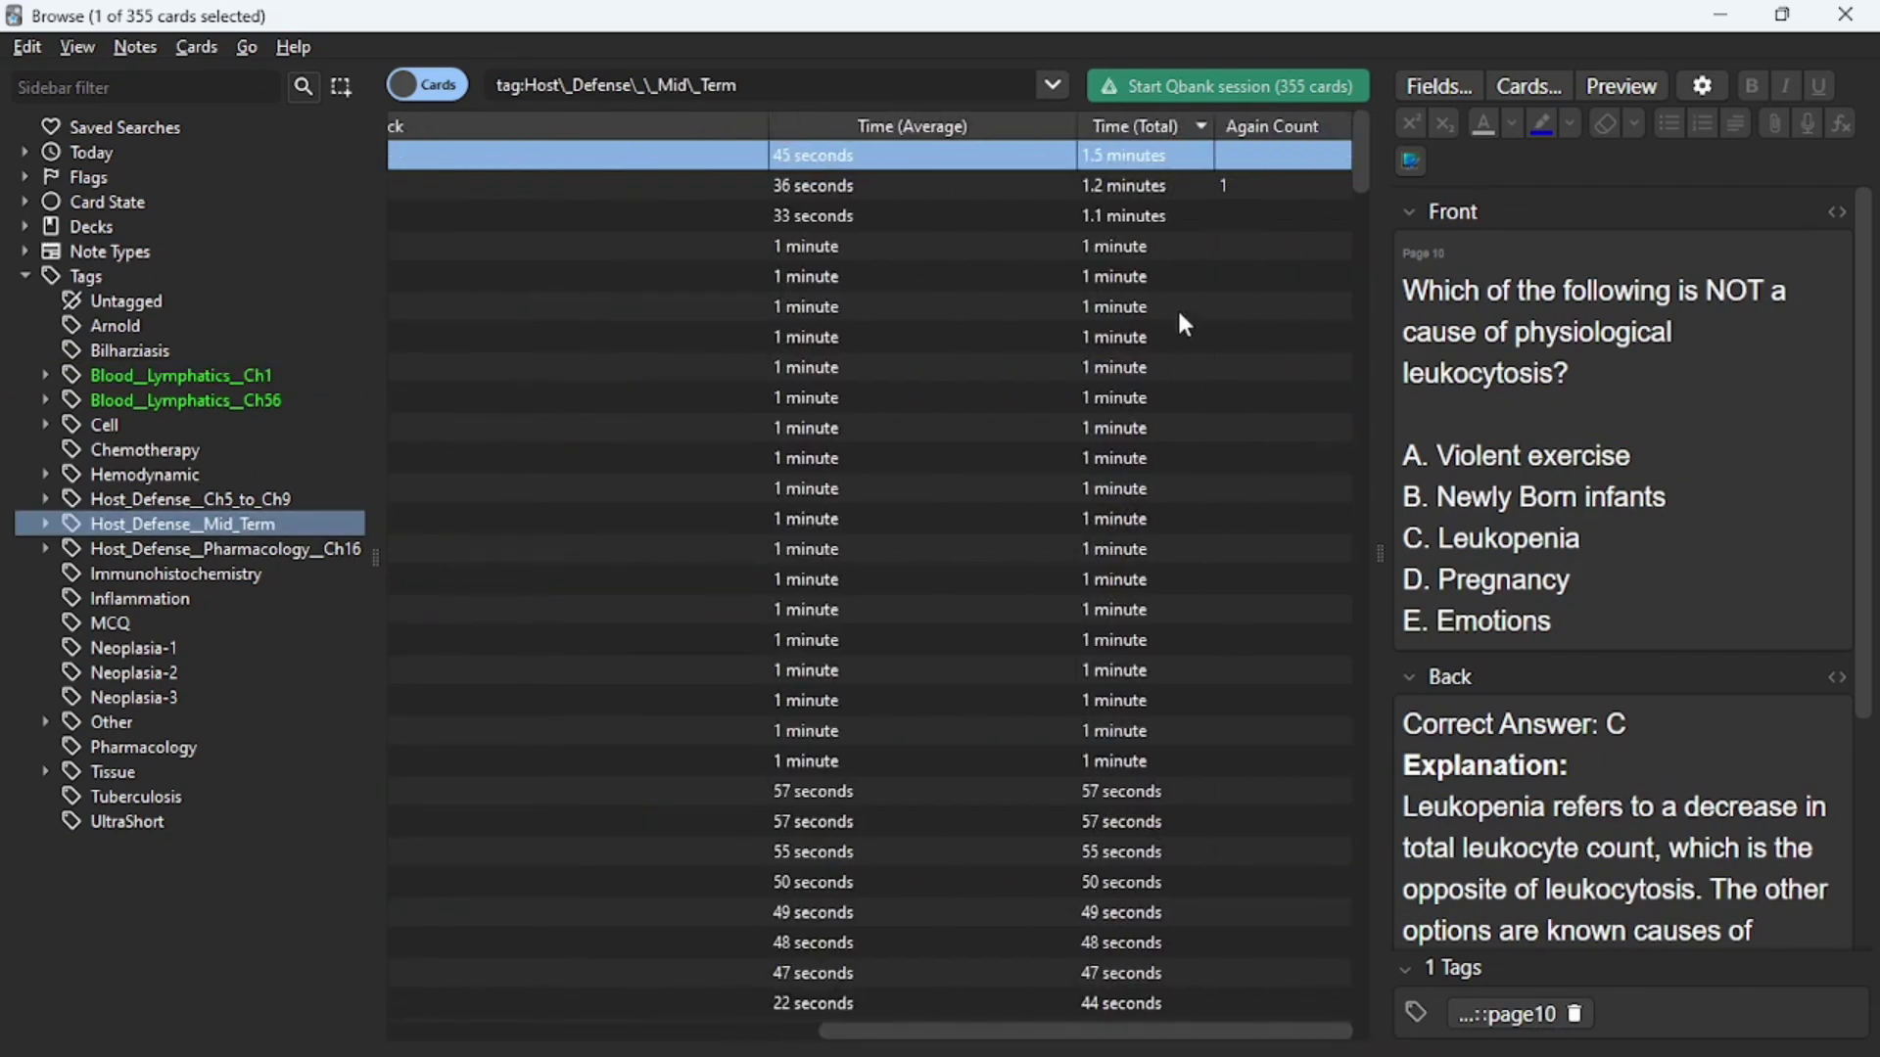
Review the Again Count column of the Host_Defense__Mid_Term cards and select the card with an again count of 1
scroll(1266, 190, "down", 20)
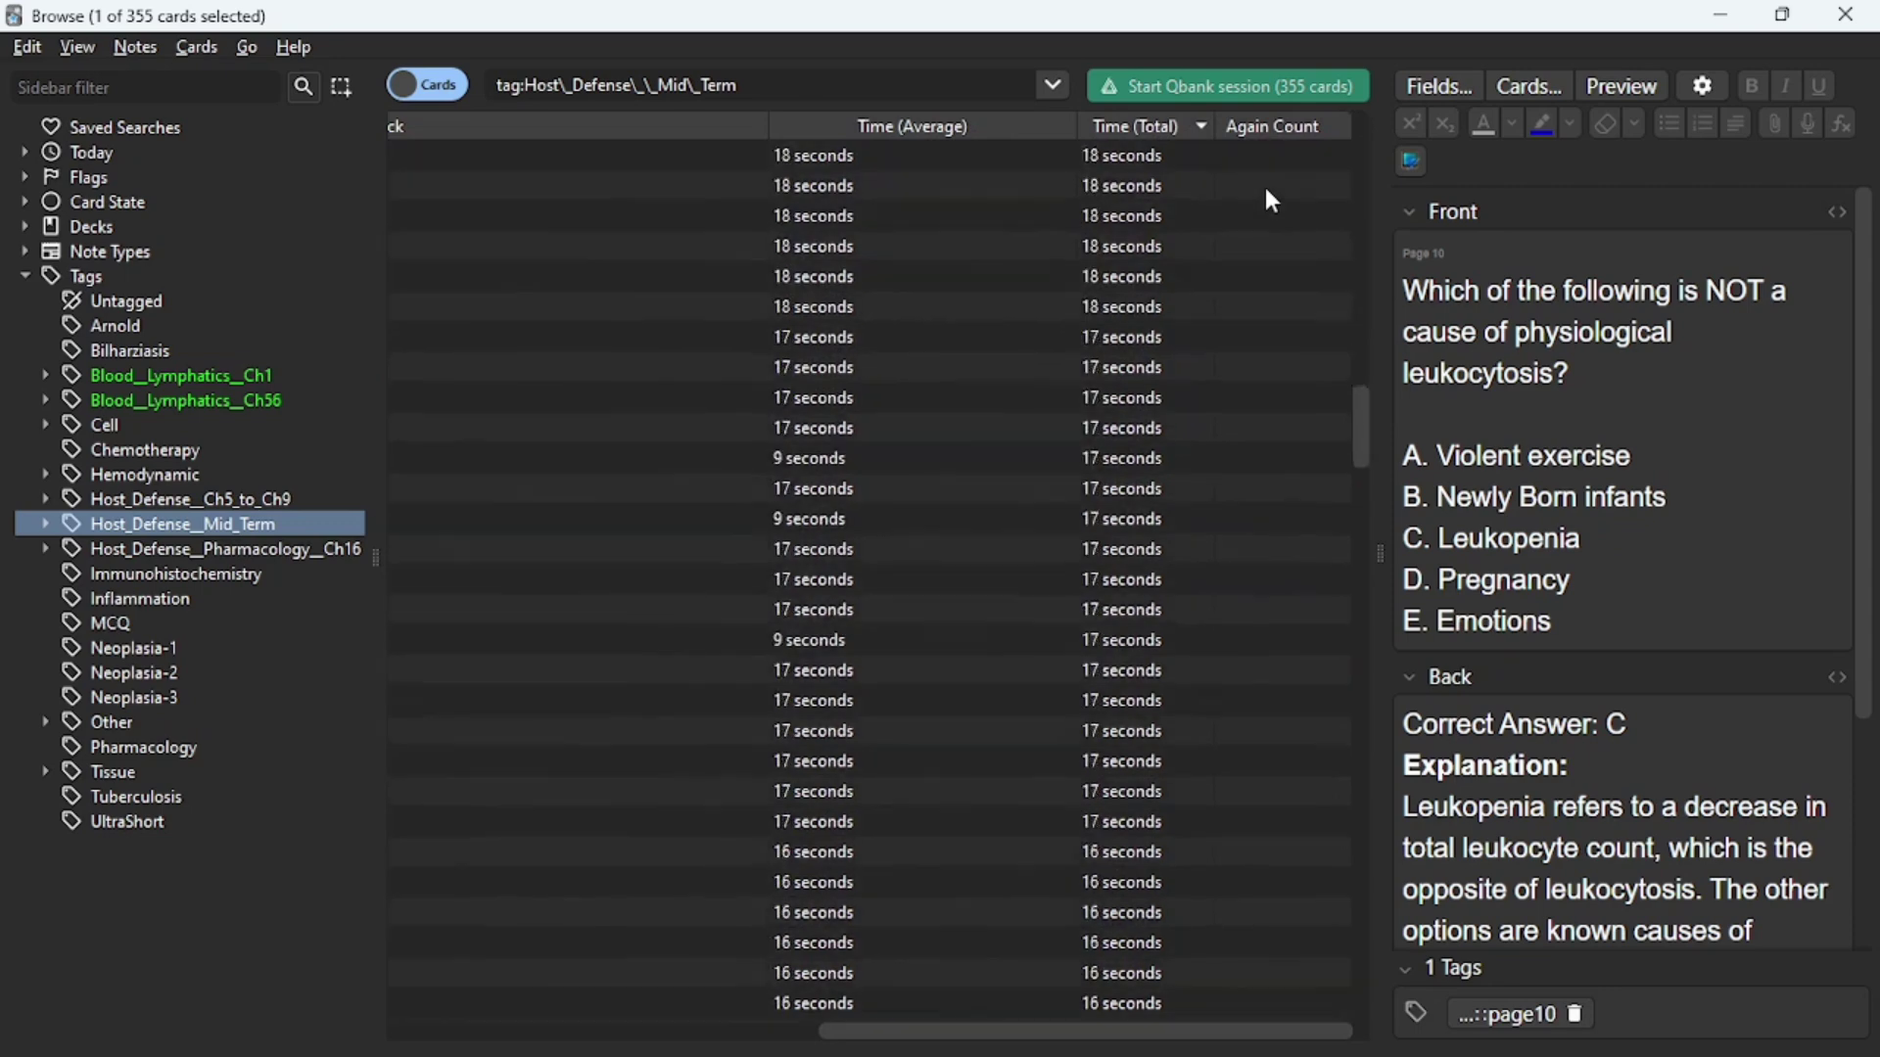
scroll(1266, 191, "down", 20)
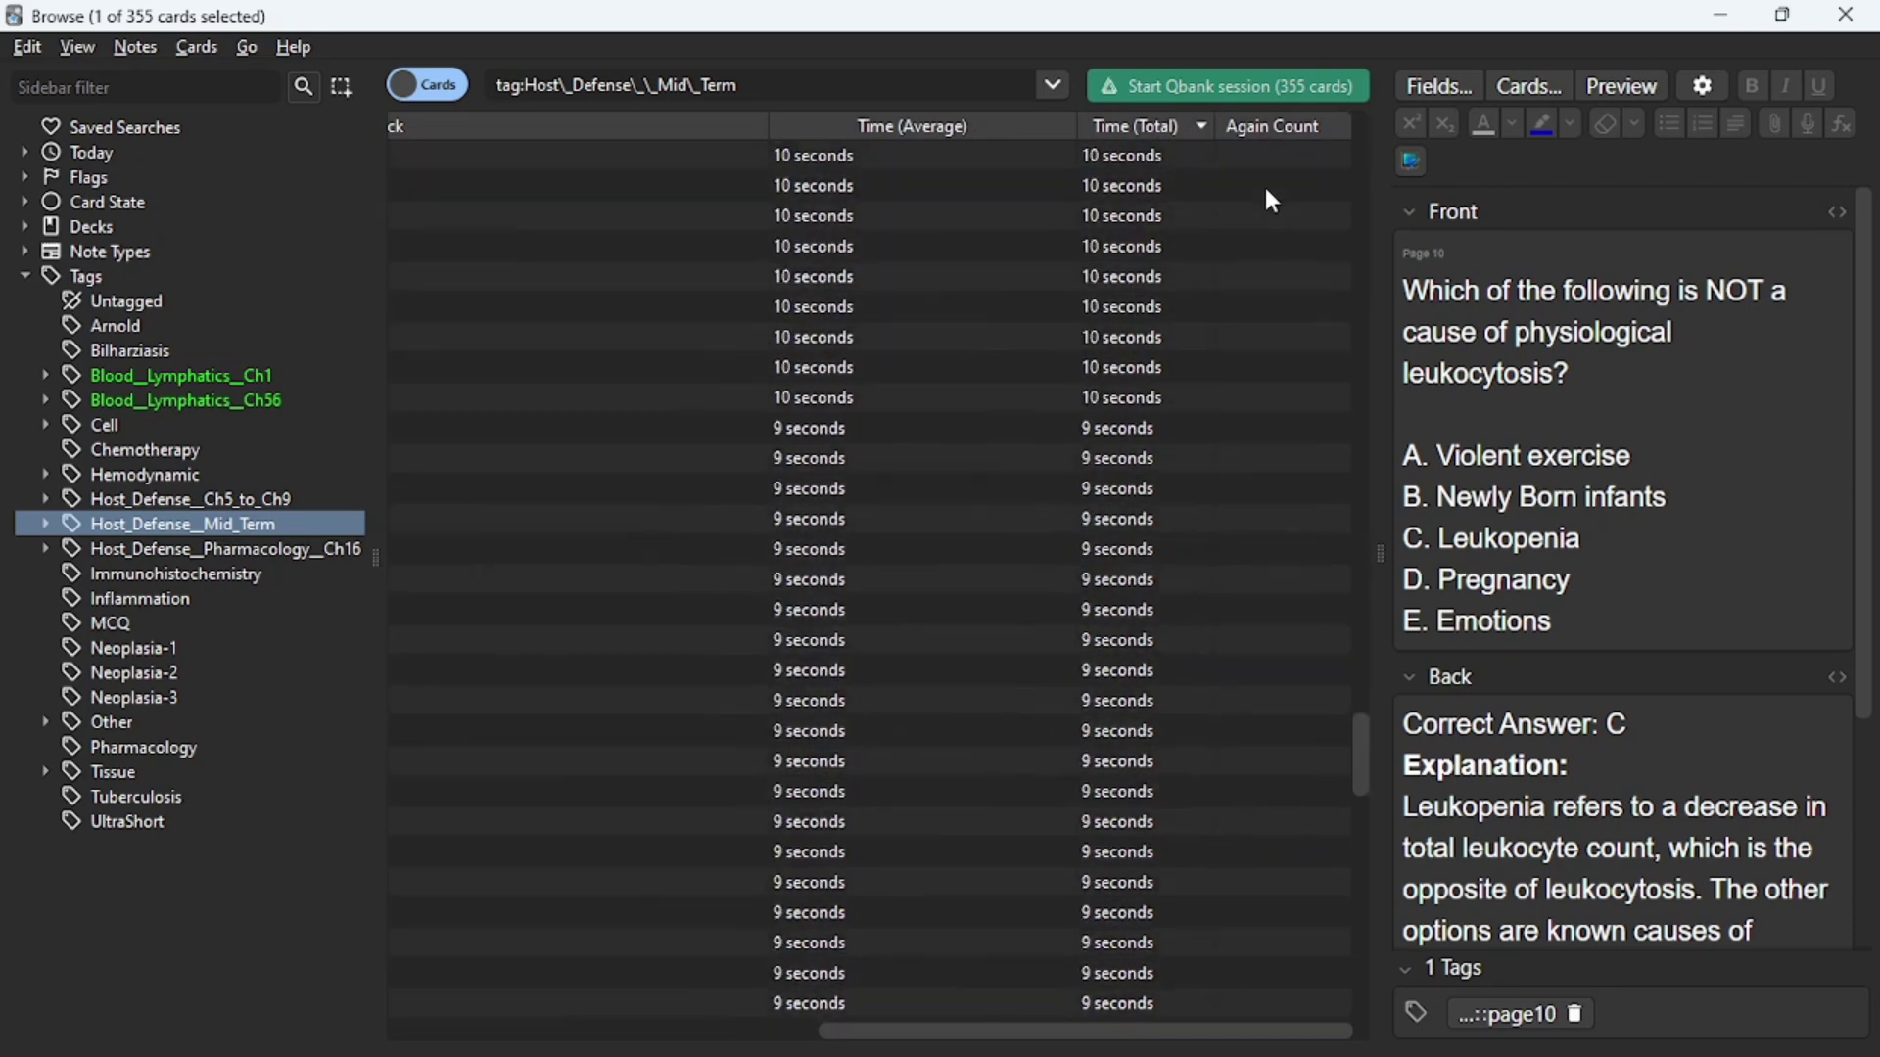
scroll(1271, 201, "up", 20)
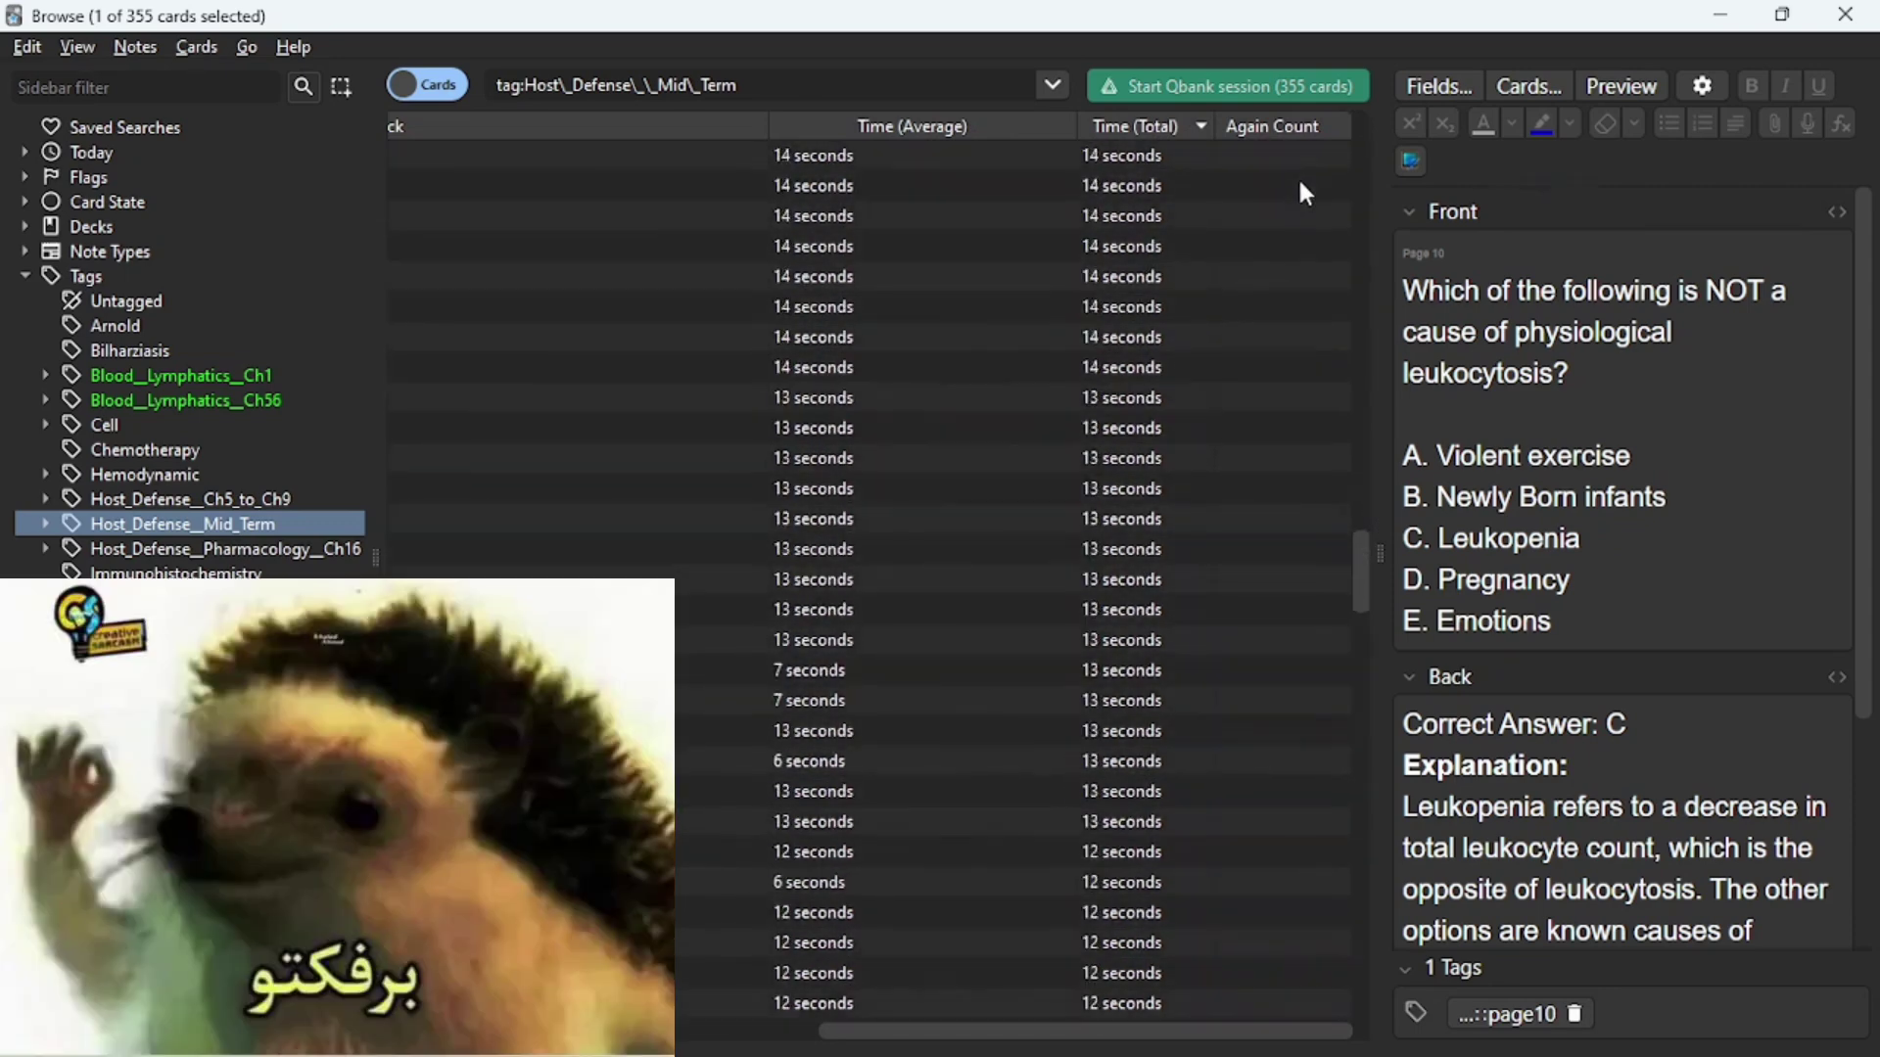
scroll(1300, 182, "up", 20)
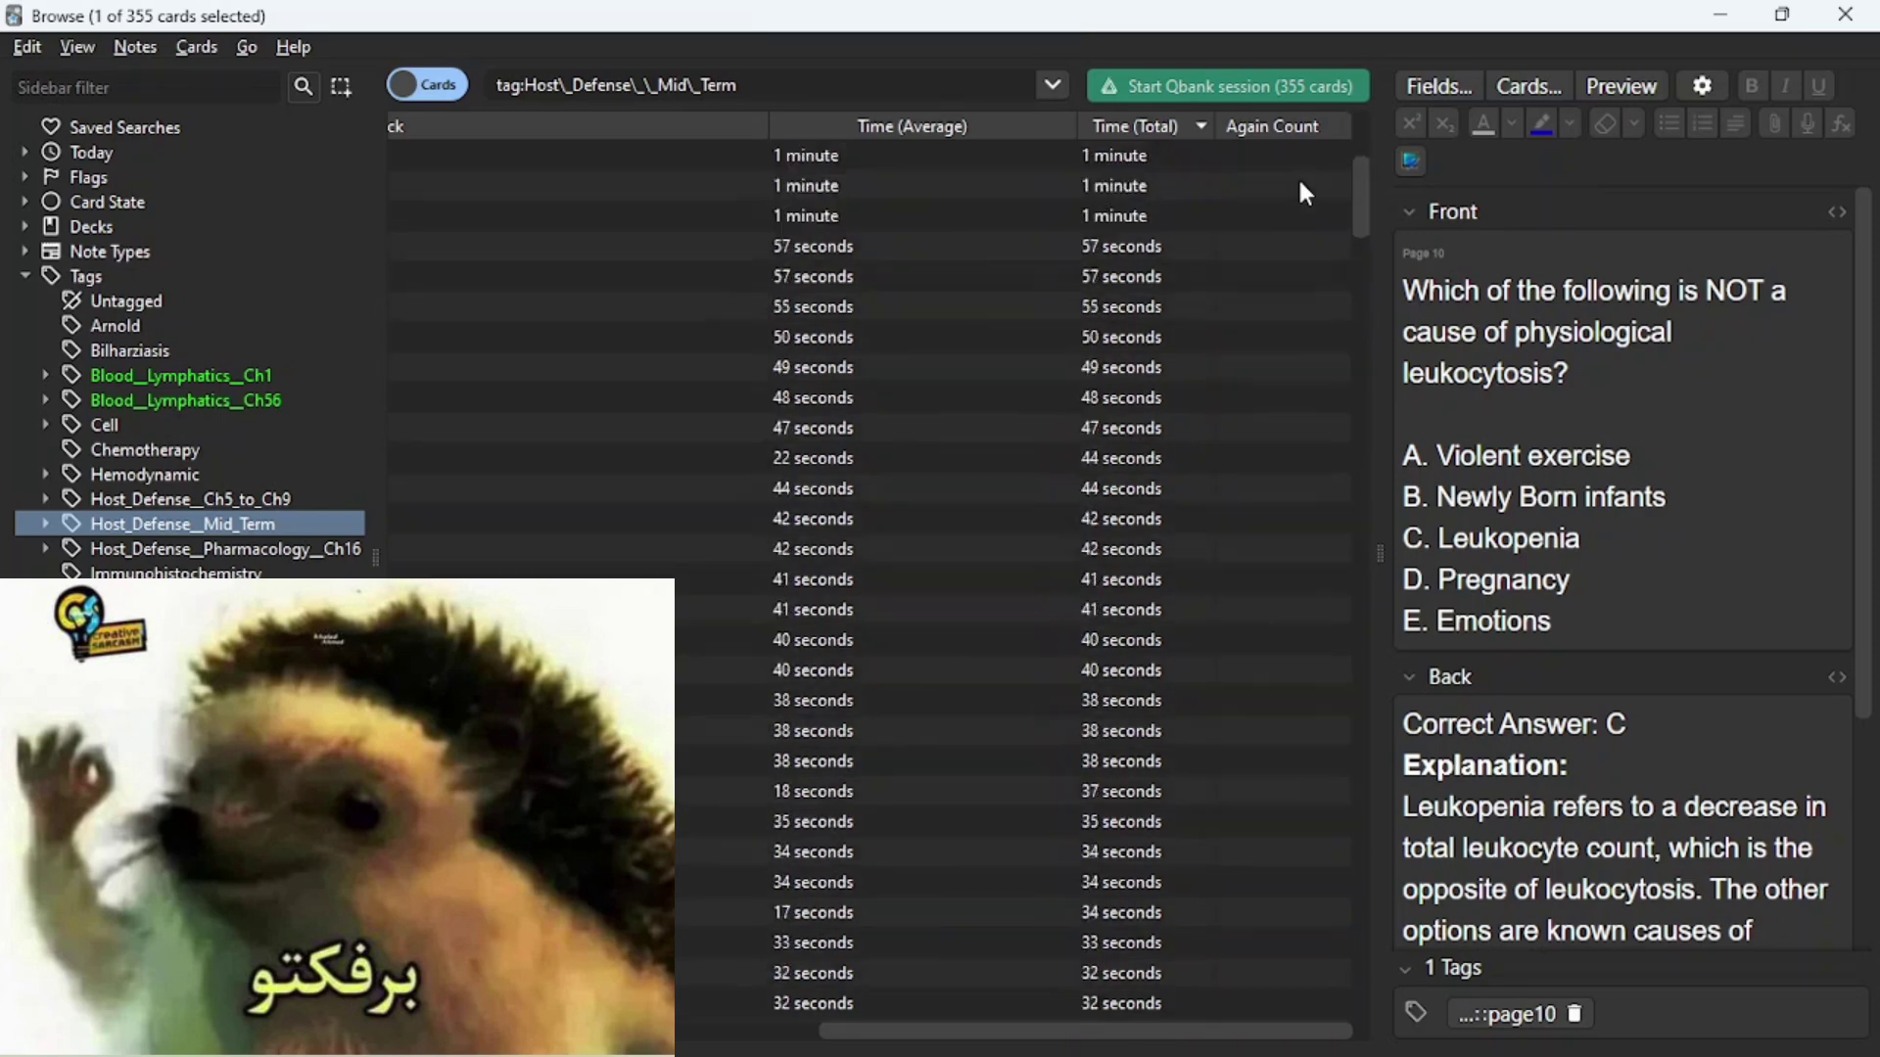
left_click(1301, 186)
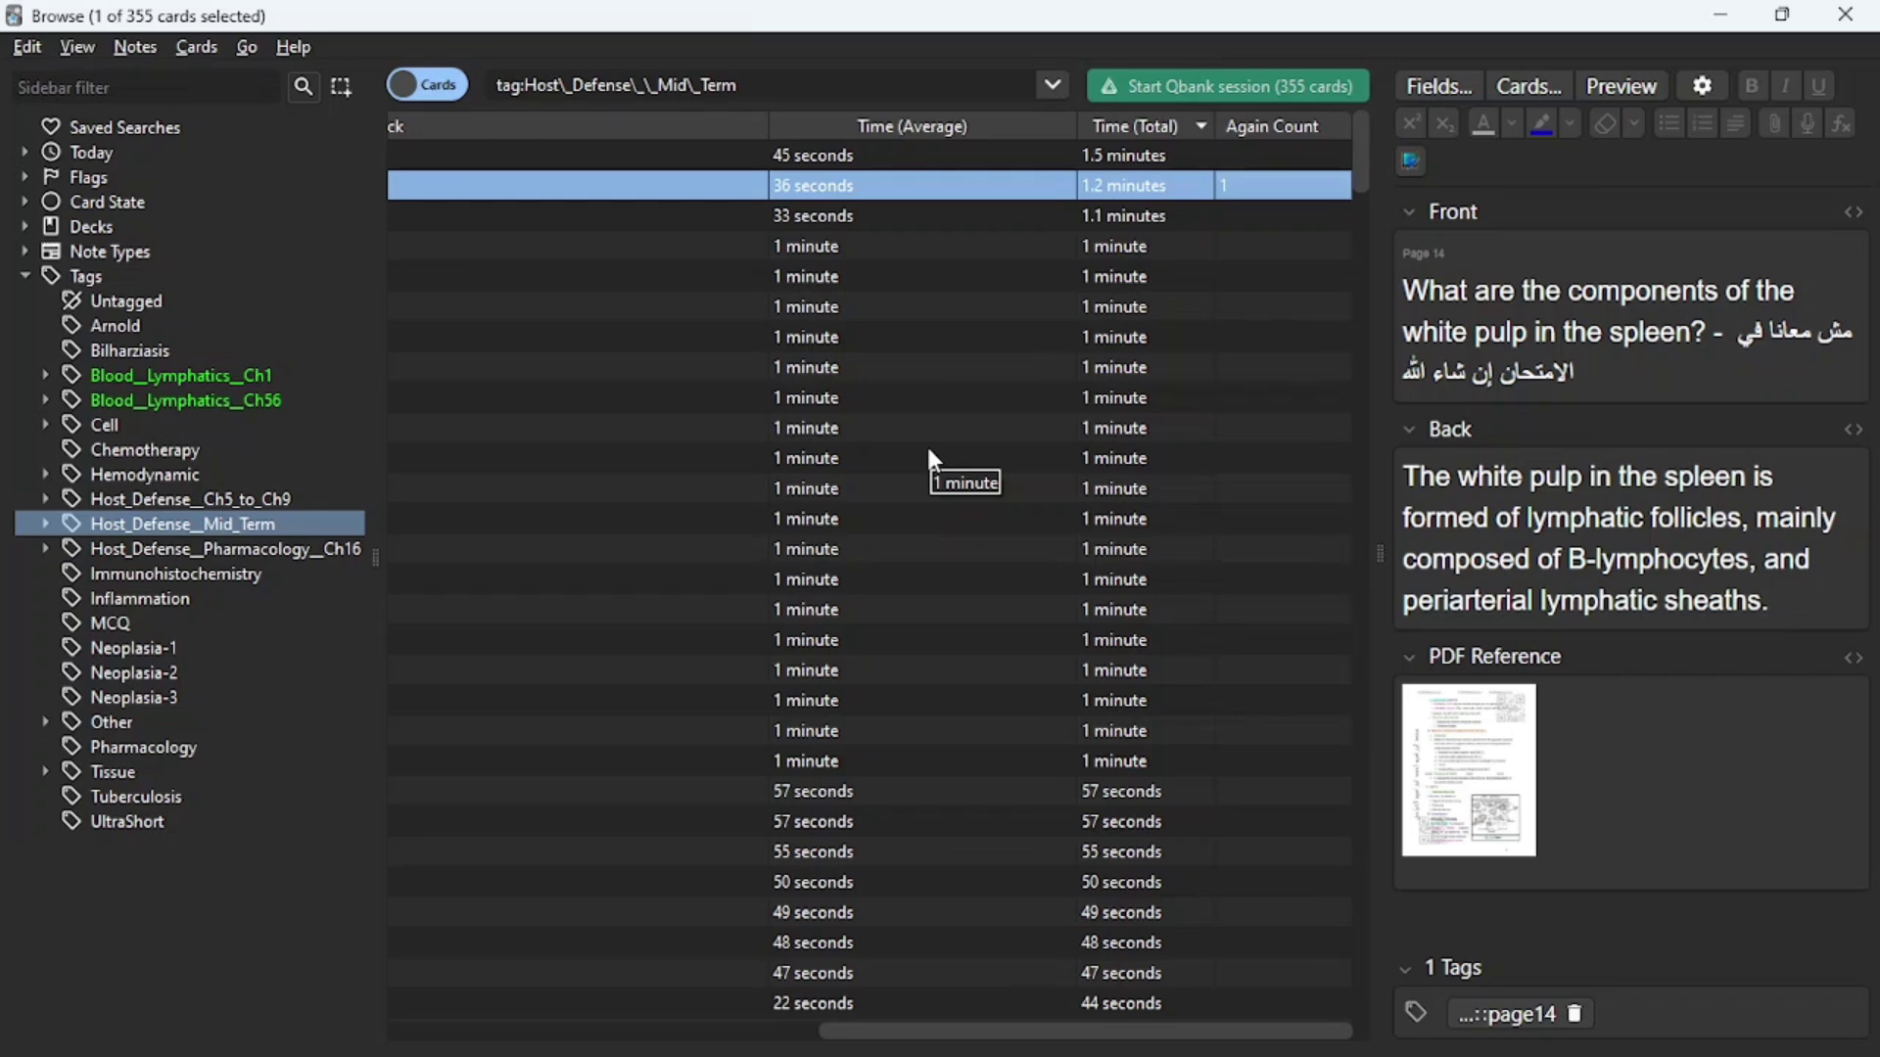
Sort the Host_Defense__Mid_Term cards by Time (Average) in ascending order, showing the time columns from the shortest average
left_click(944, 129)
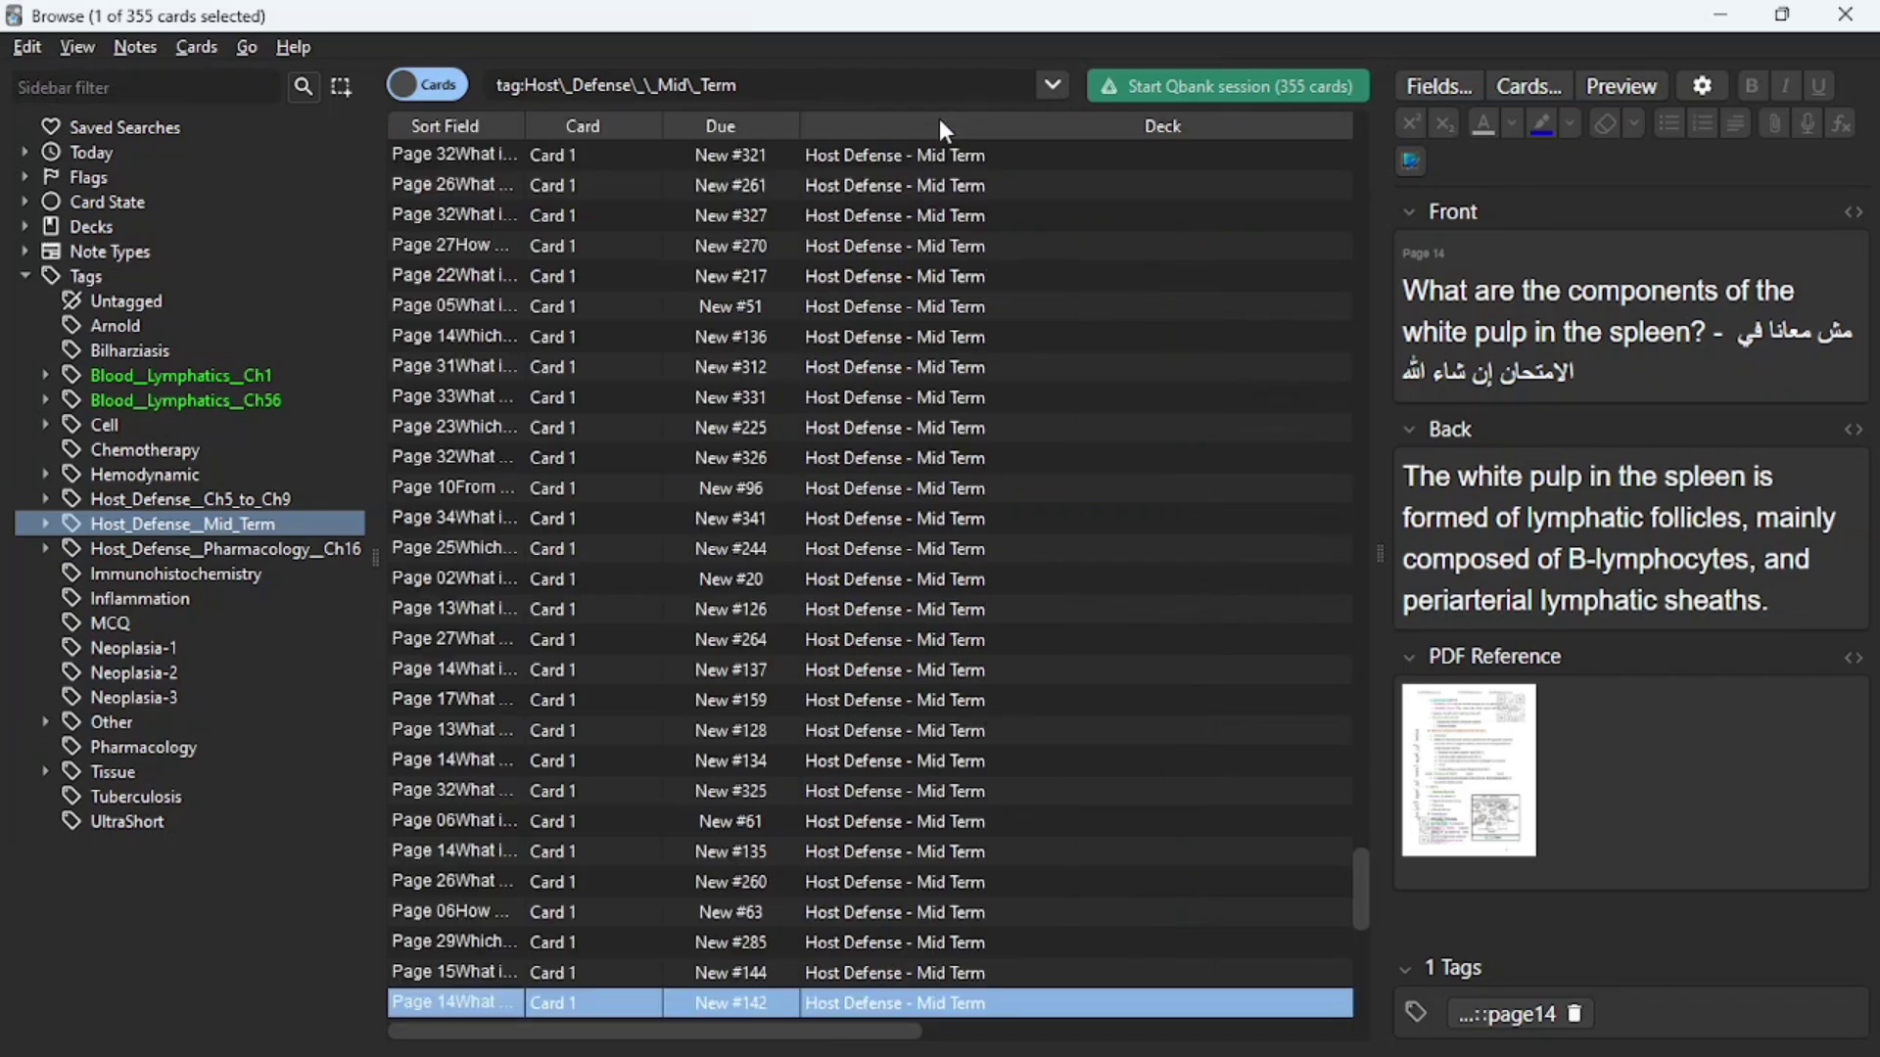
left_click_drag(774, 1031, 1370, 1028)
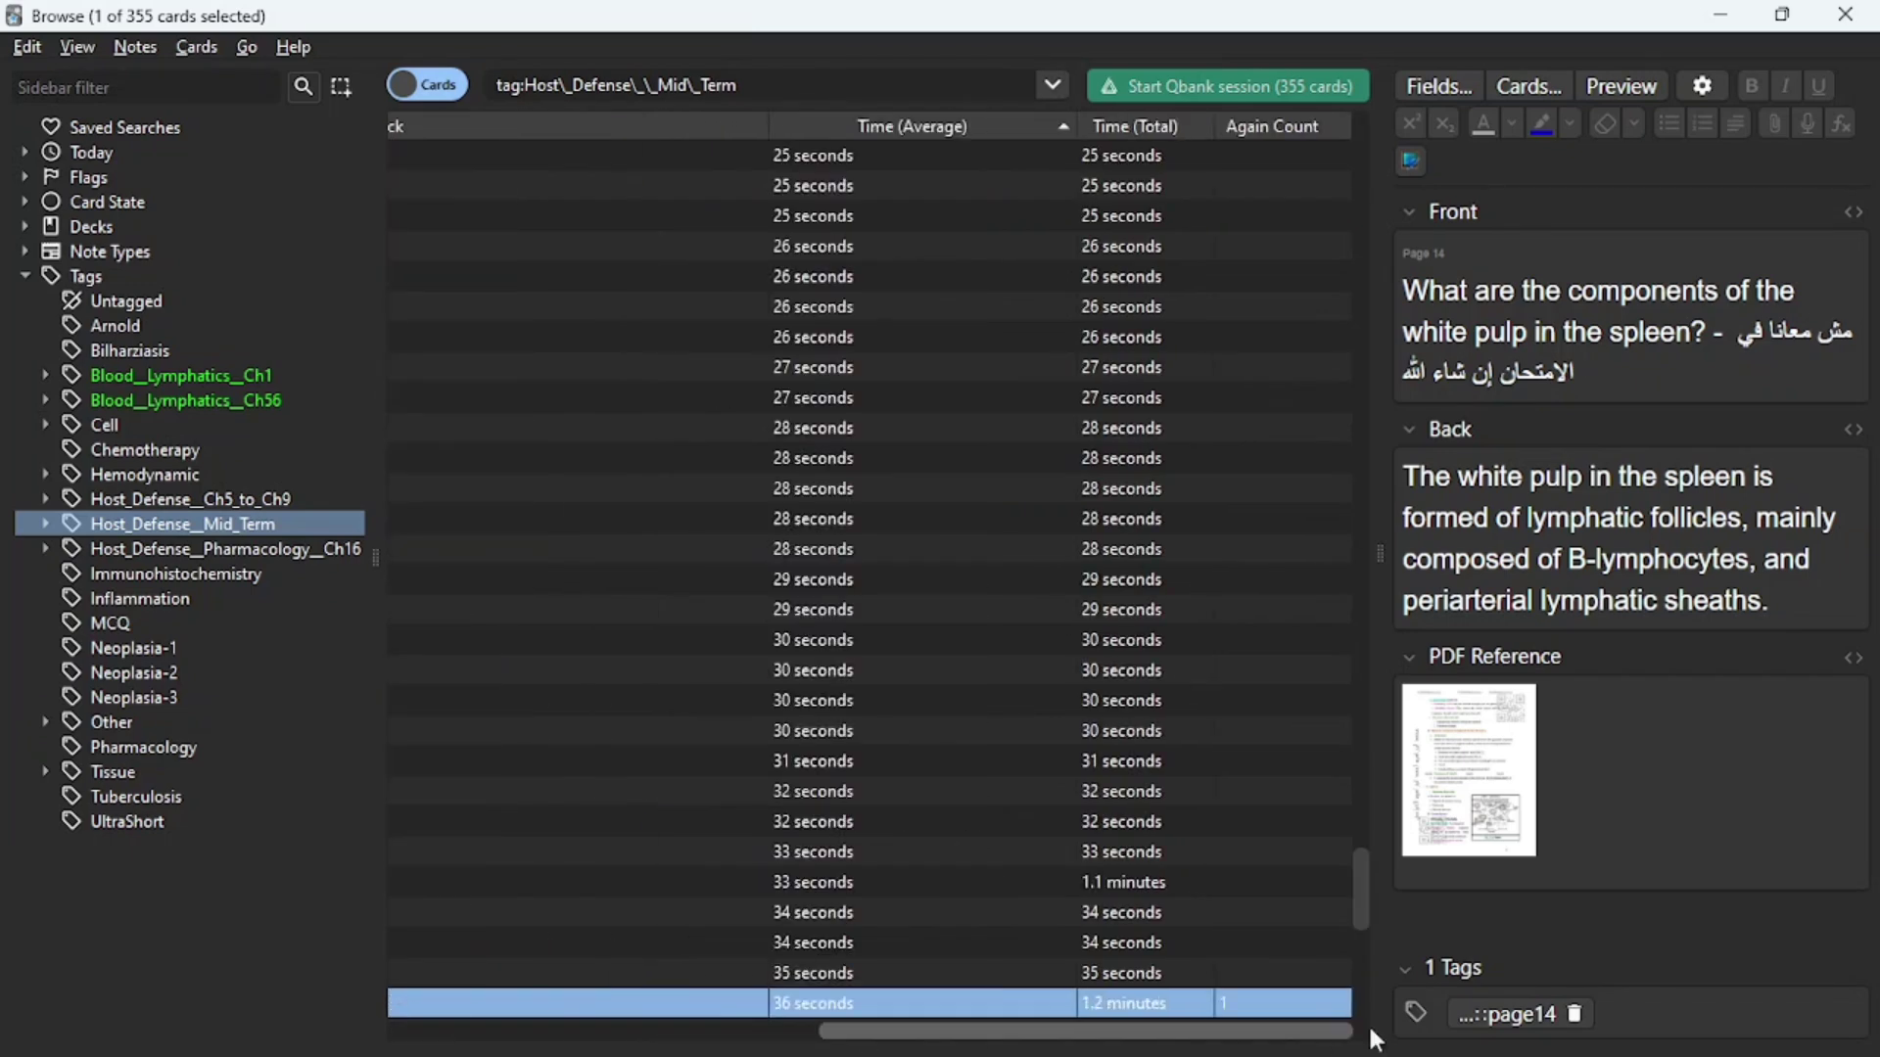
scroll(1141, 648, "up", 20)
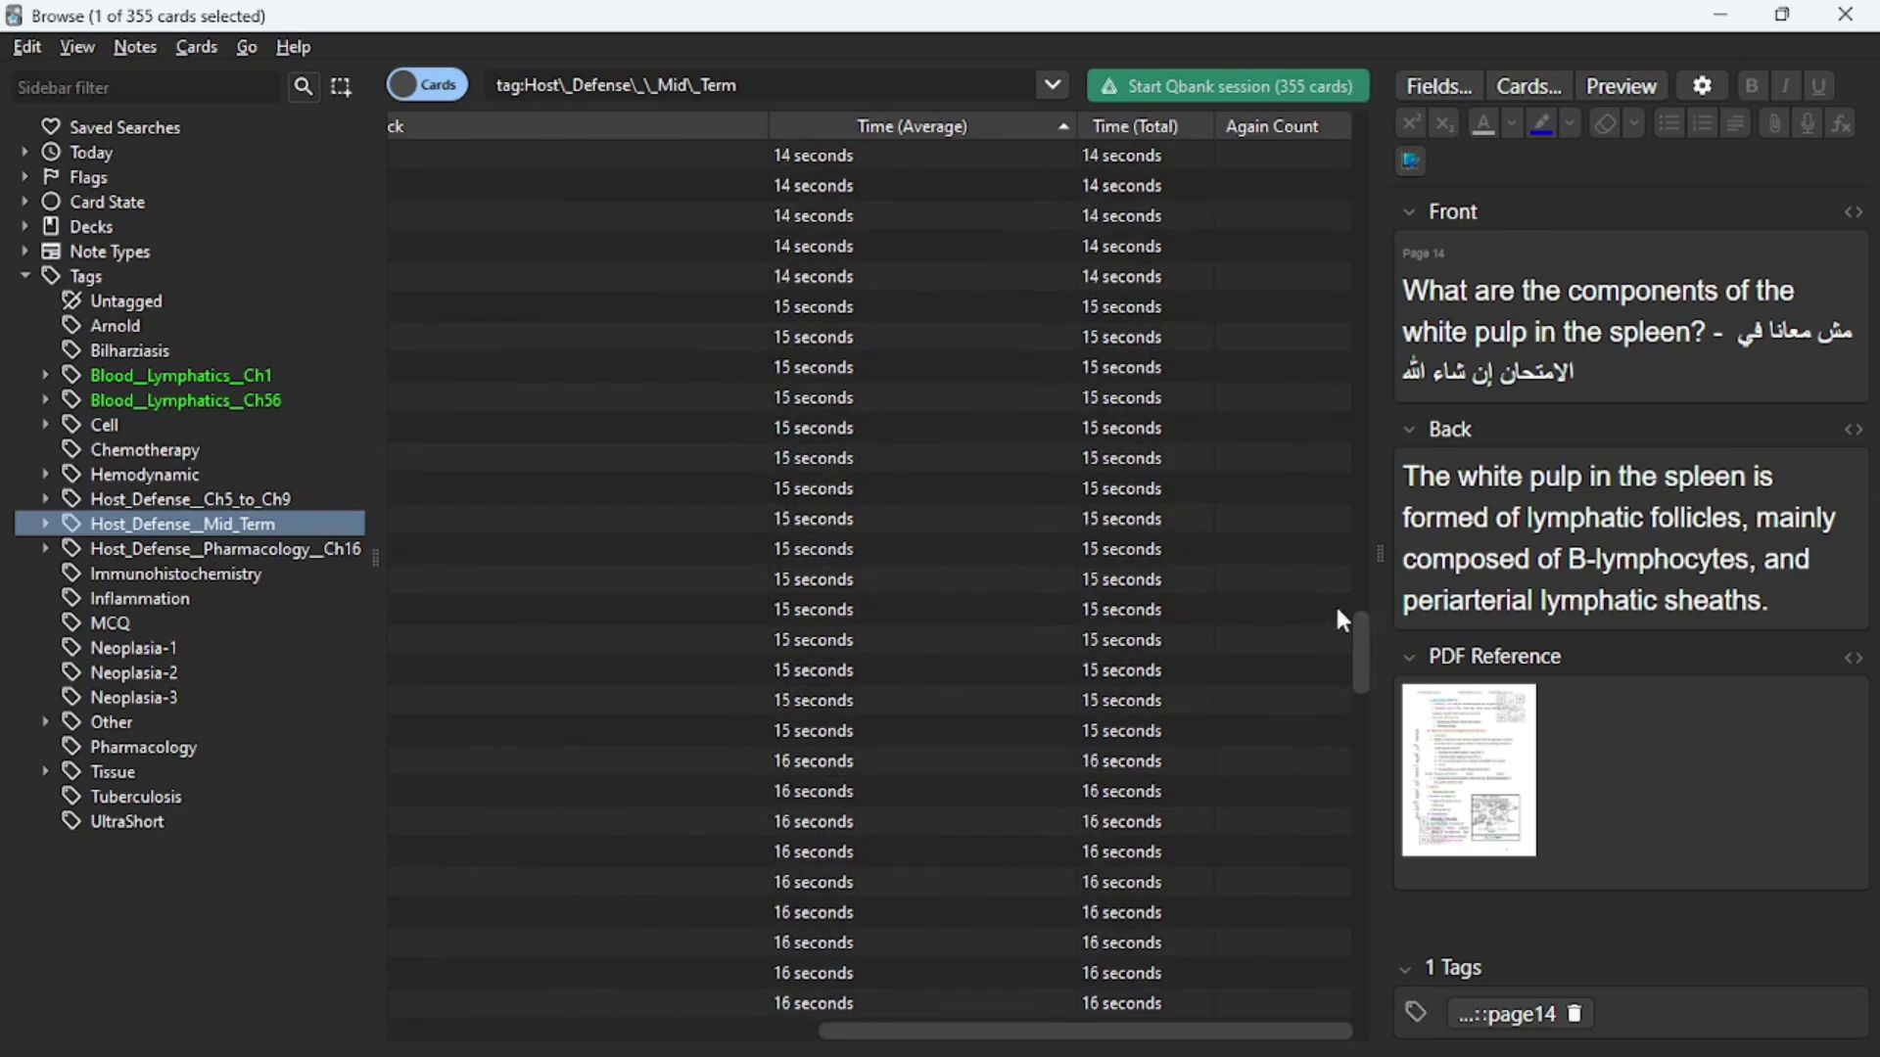
left_click_drag(1367, 422, 1382, 129)
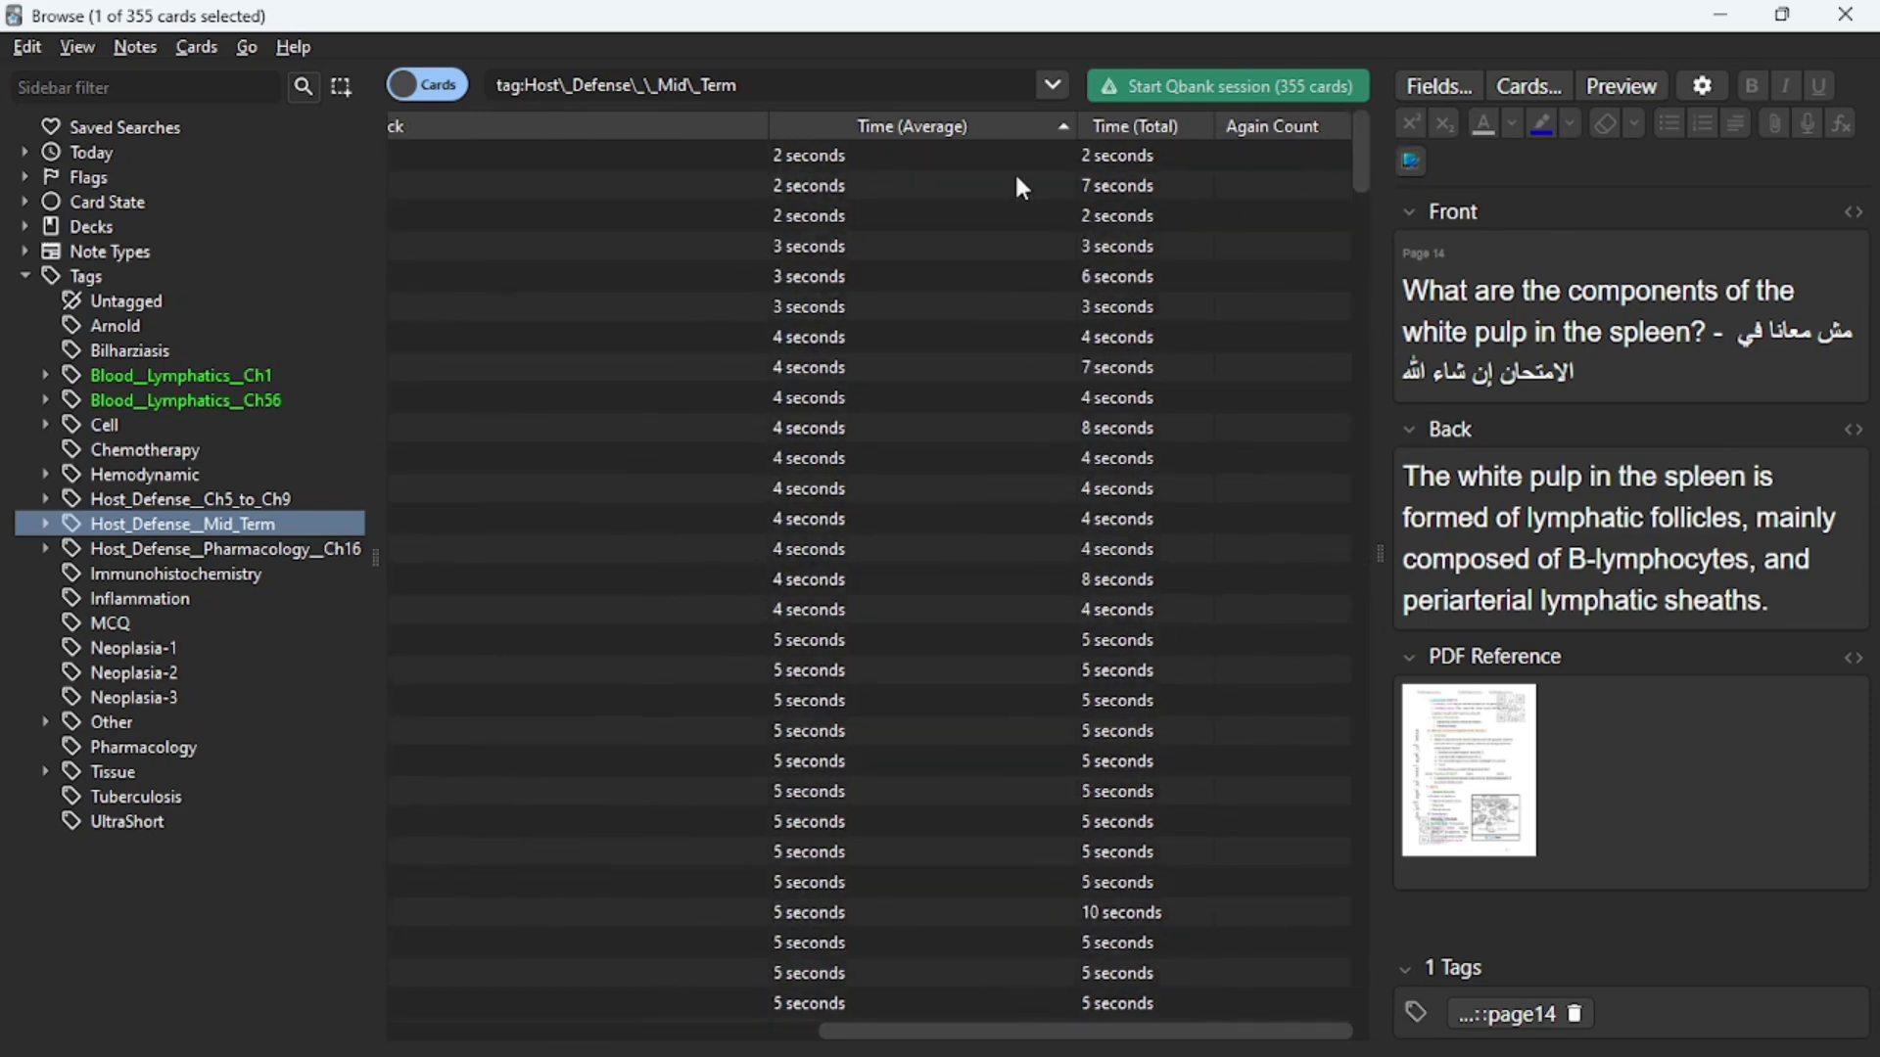
Select the card with the longest average time and look through the Time (Average) values of the other cards
left_click_drag(1368, 191, 1334, 1047)
left_click(910, 1008)
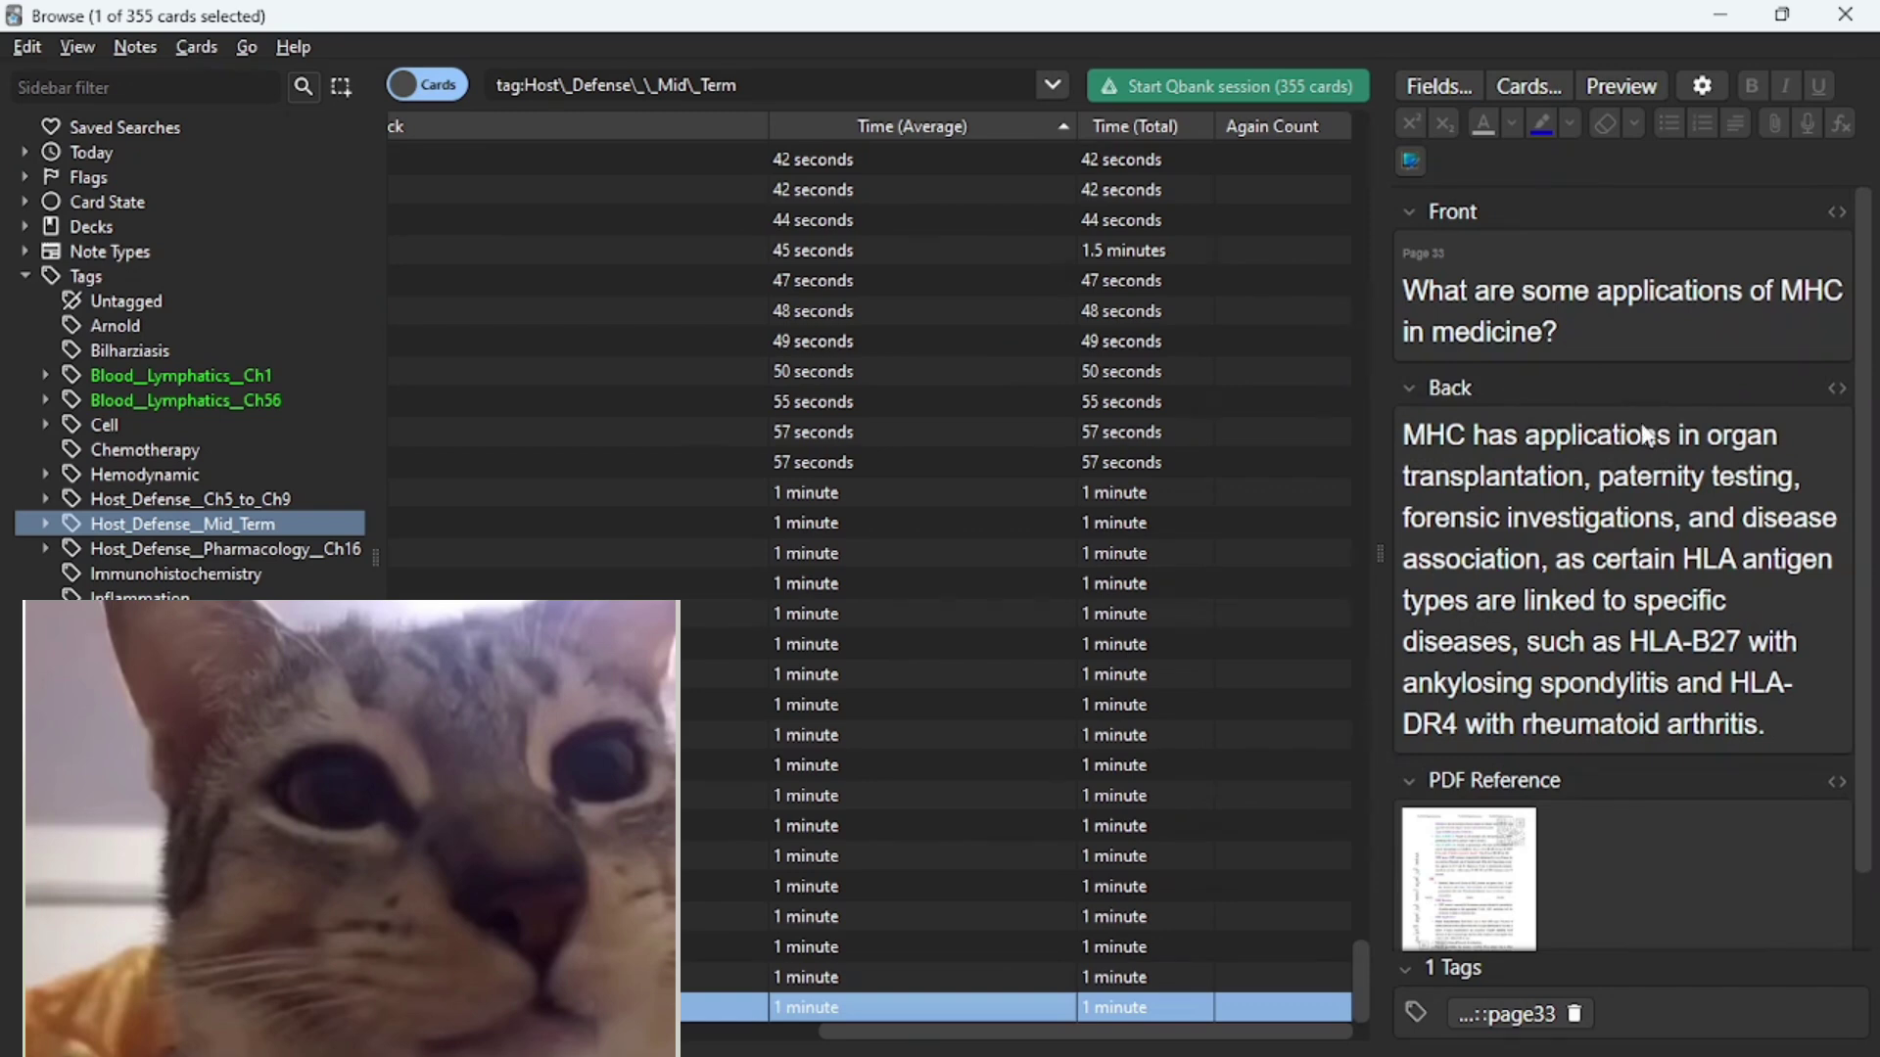
scroll(996, 364, "up", 15)
scroll(998, 357, "down", 5)
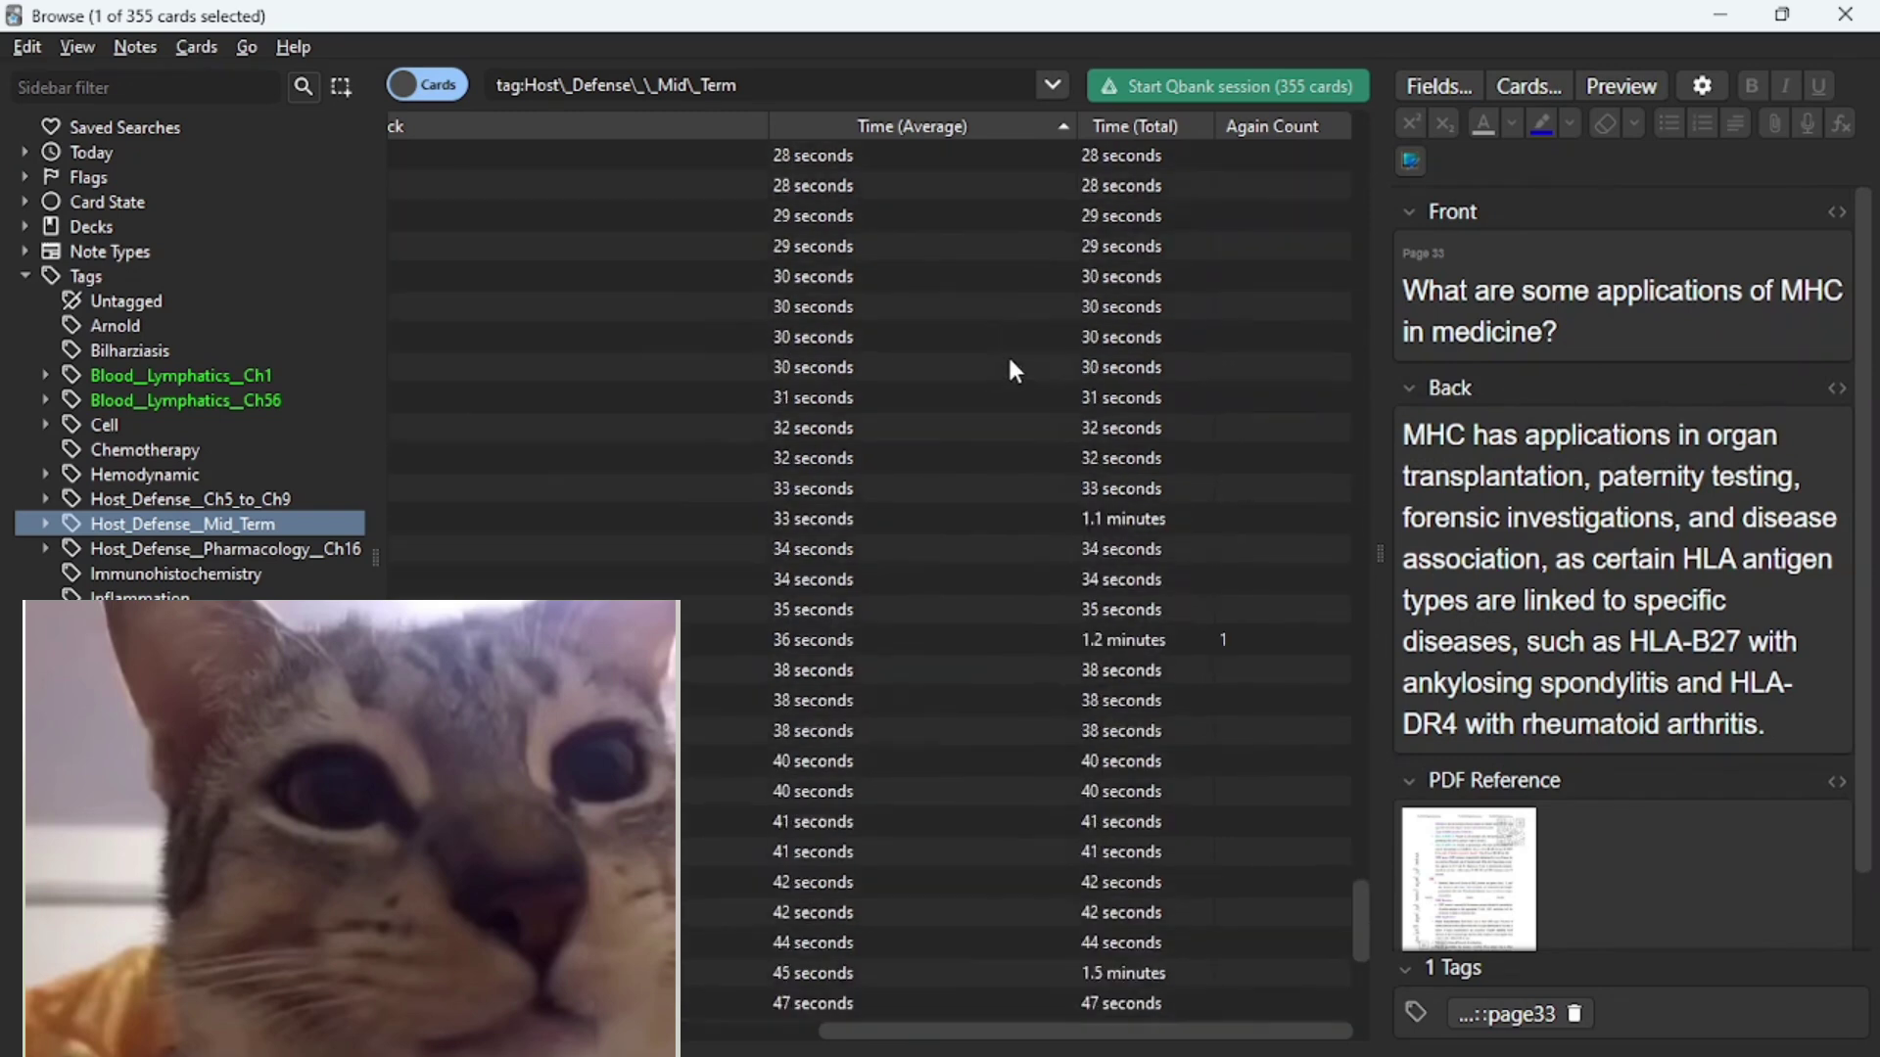
scroll(1083, 454, "up", 15)
scroll(1086, 456, "up", 15)
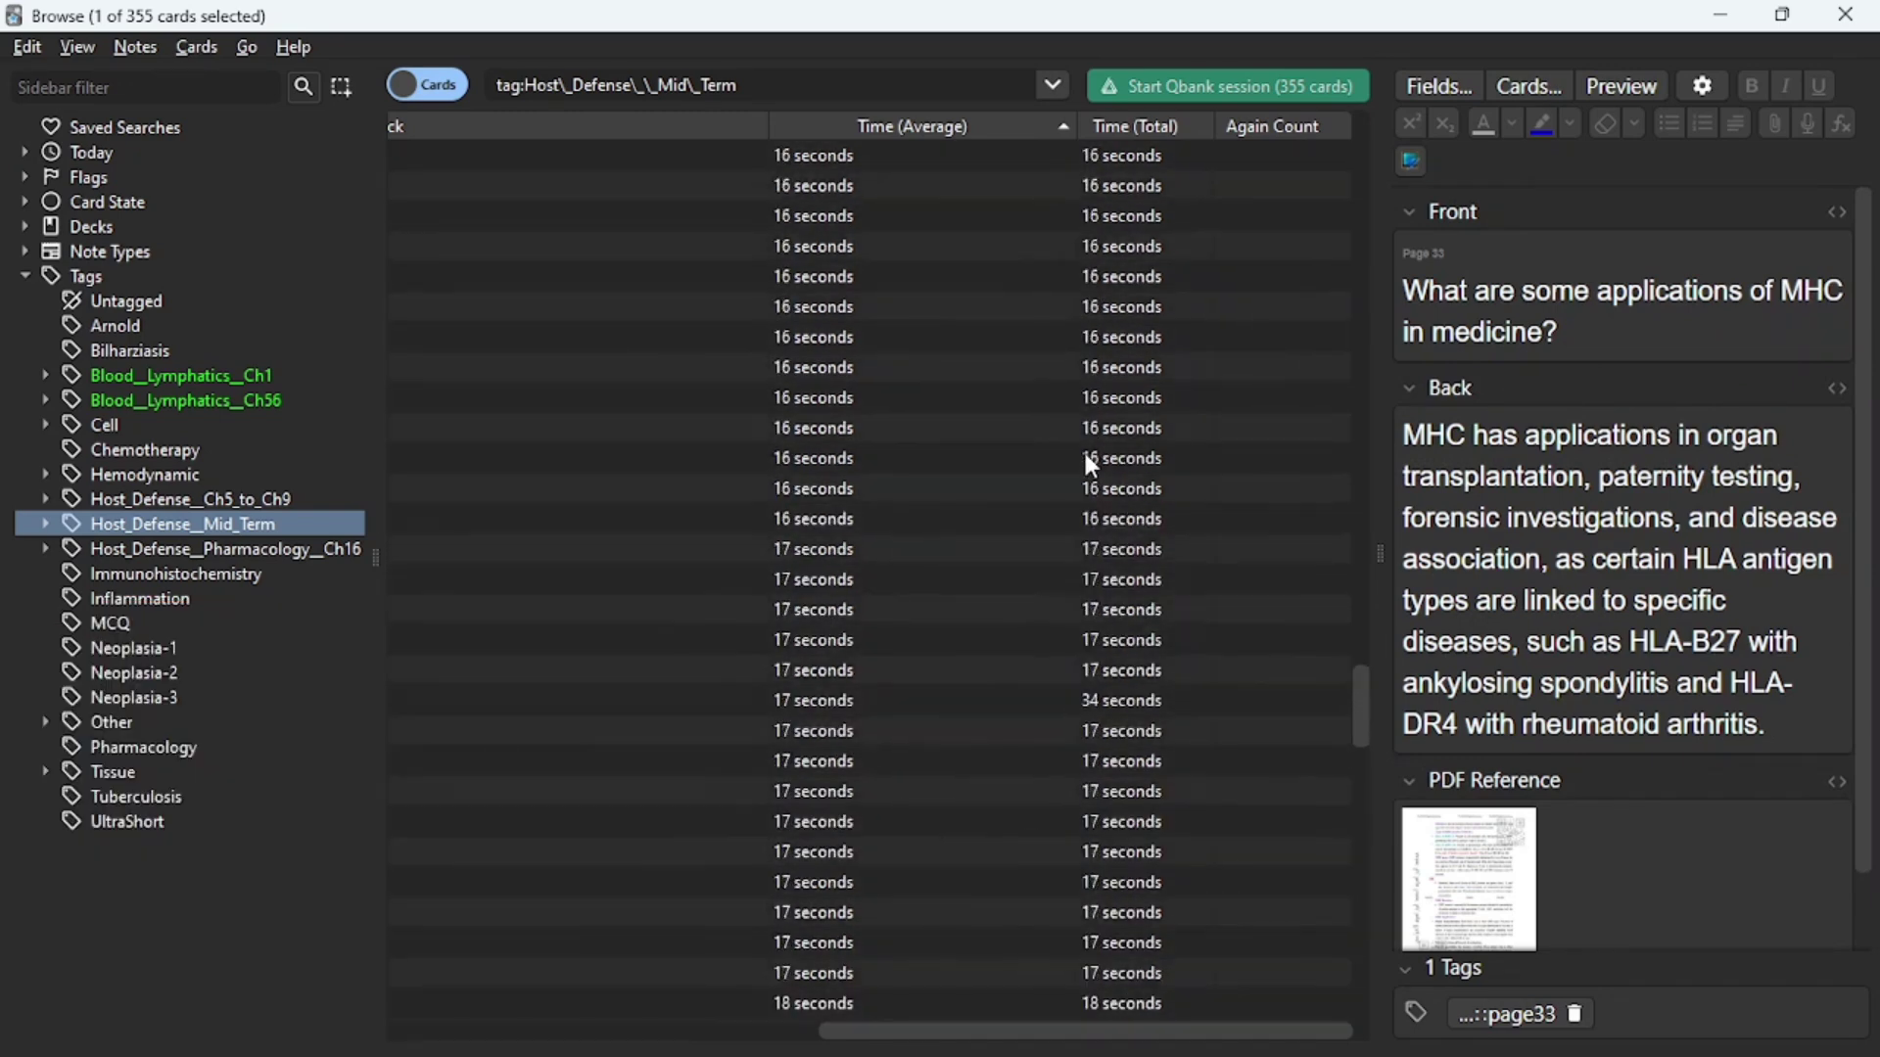
scroll(1086, 460, "up", 15)
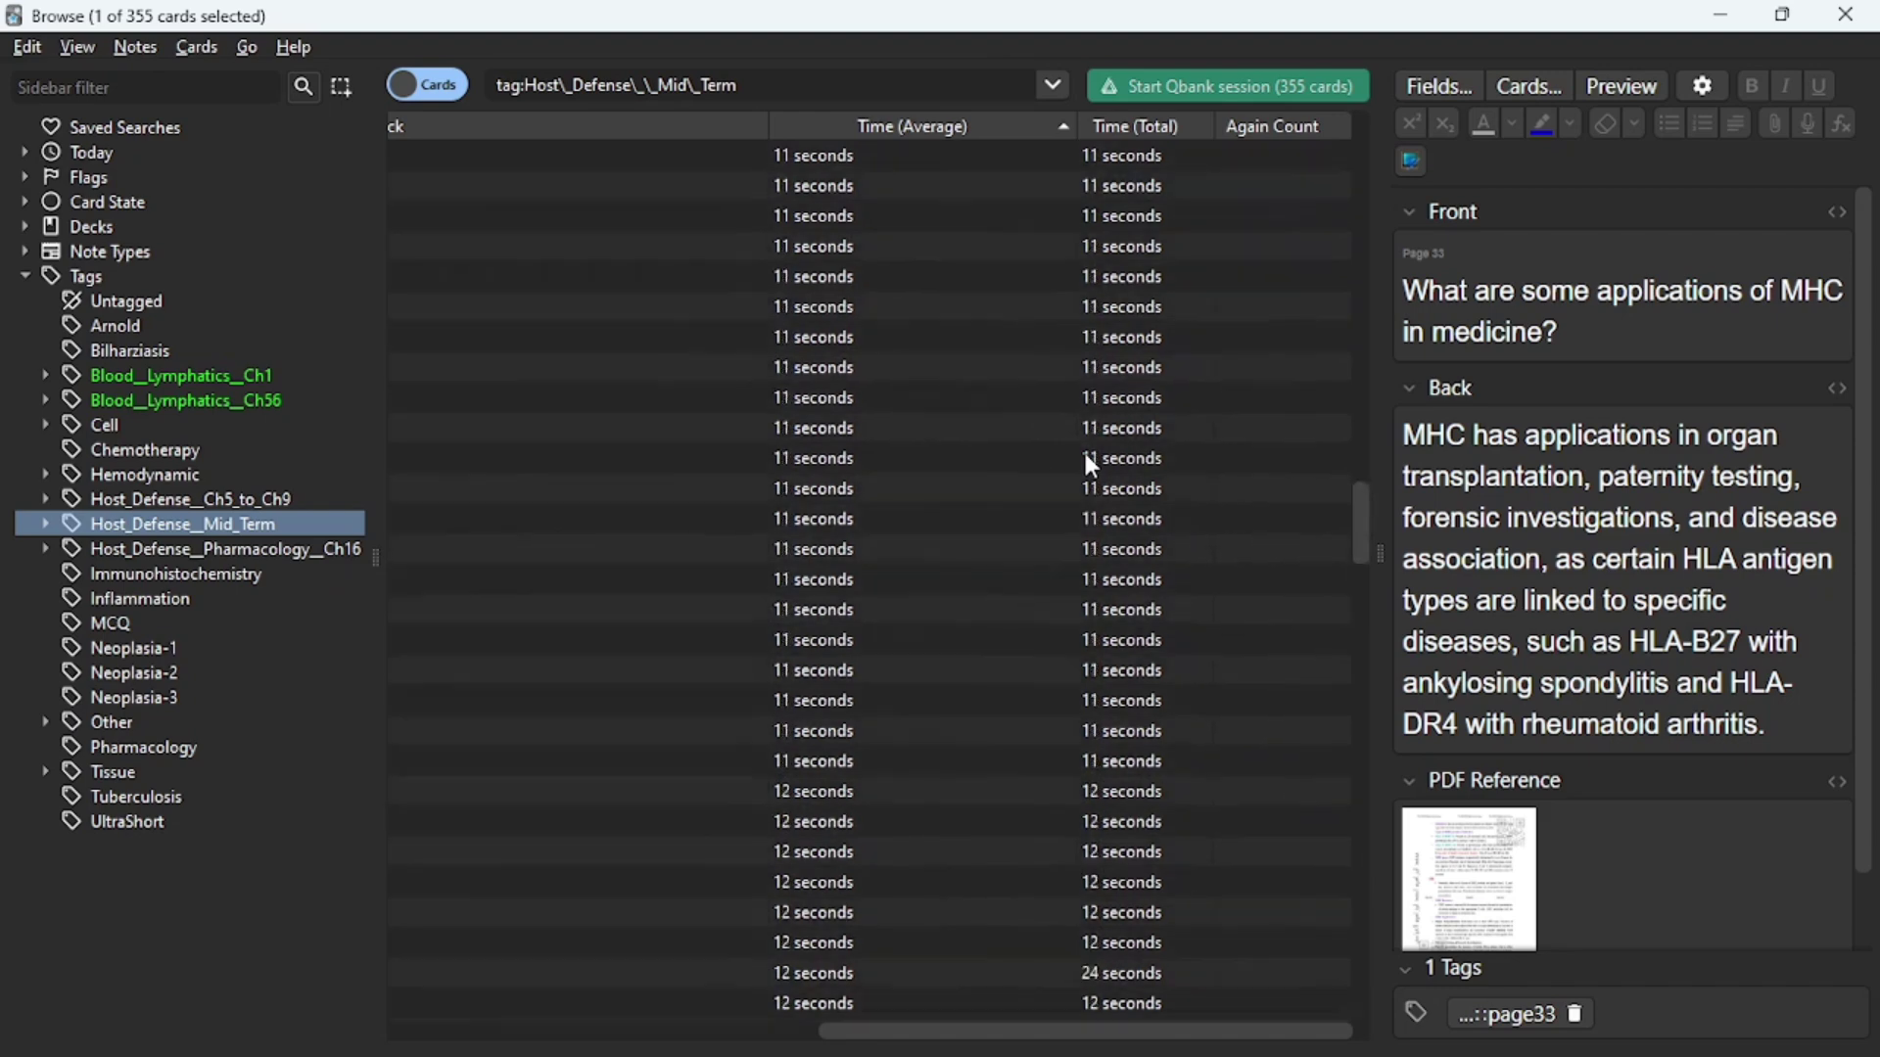
scroll(1089, 464, "up", 5)
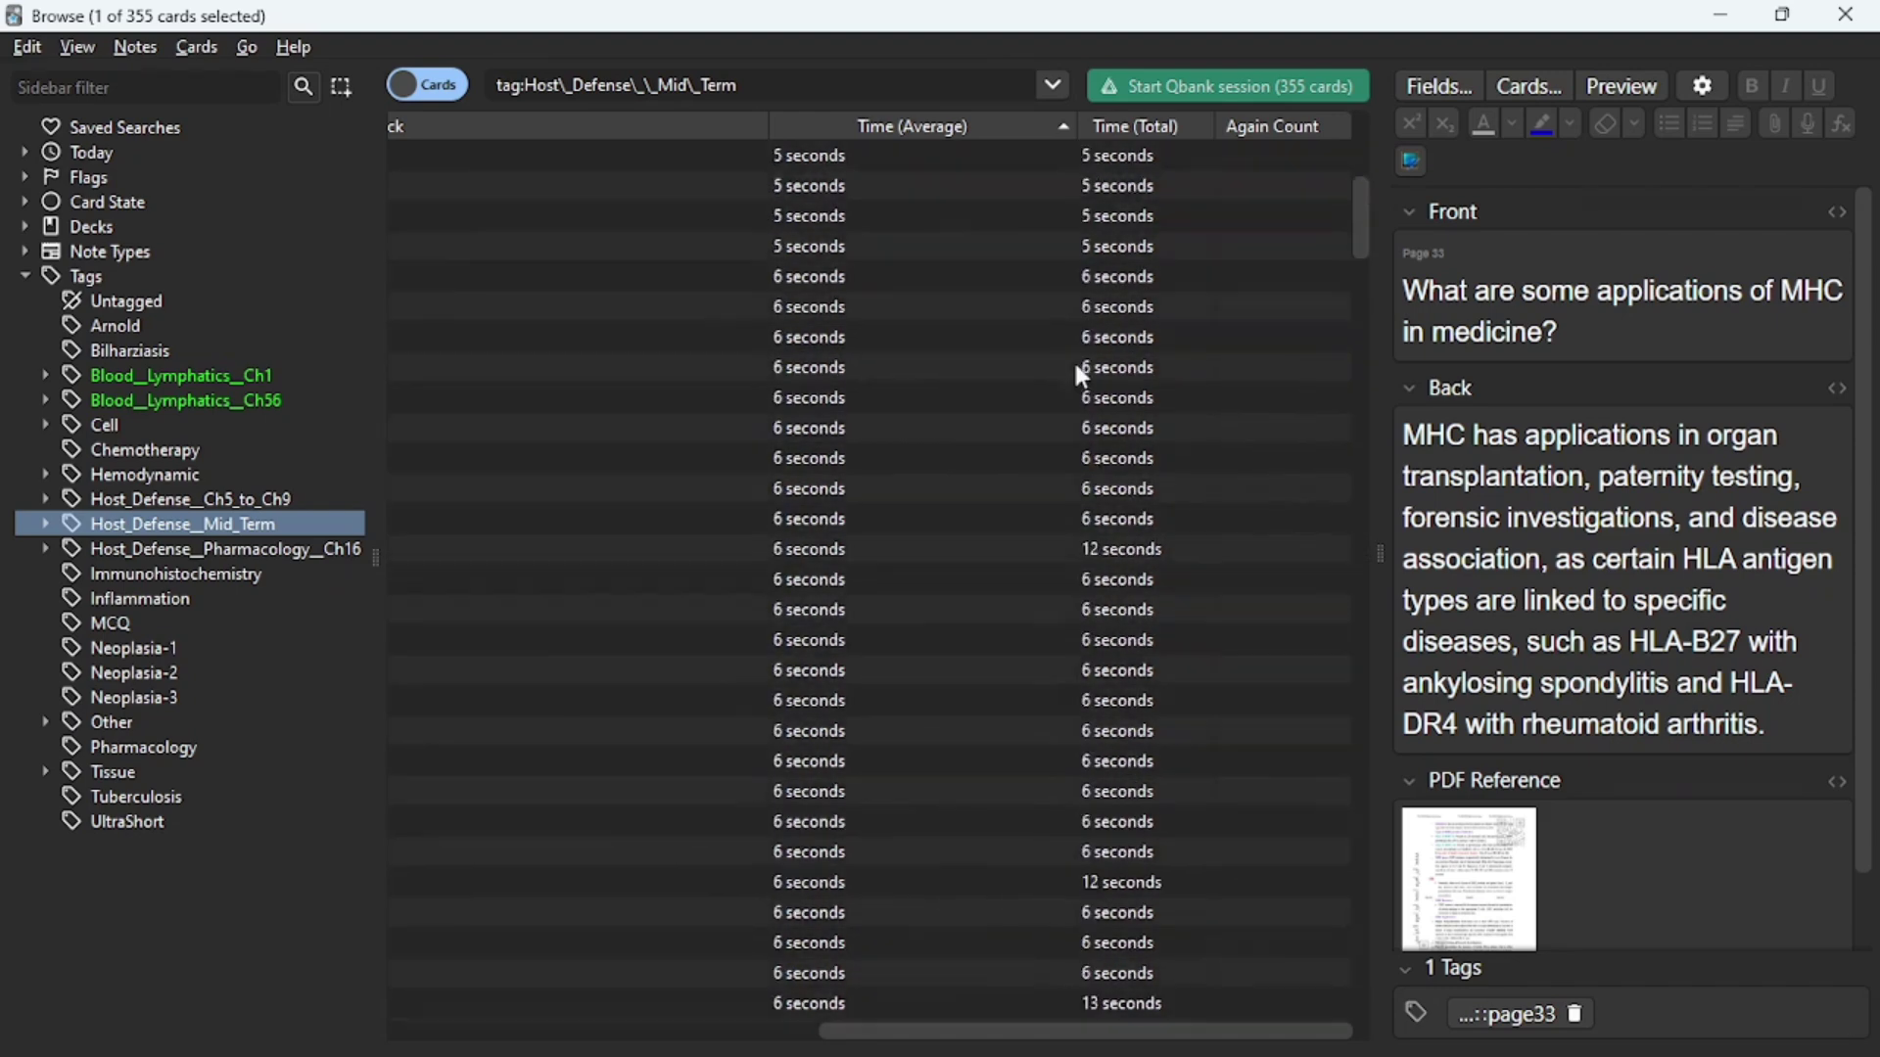
Sort the cards by Time (Total) in ascending order and review the longest total times
left_click(1166, 135)
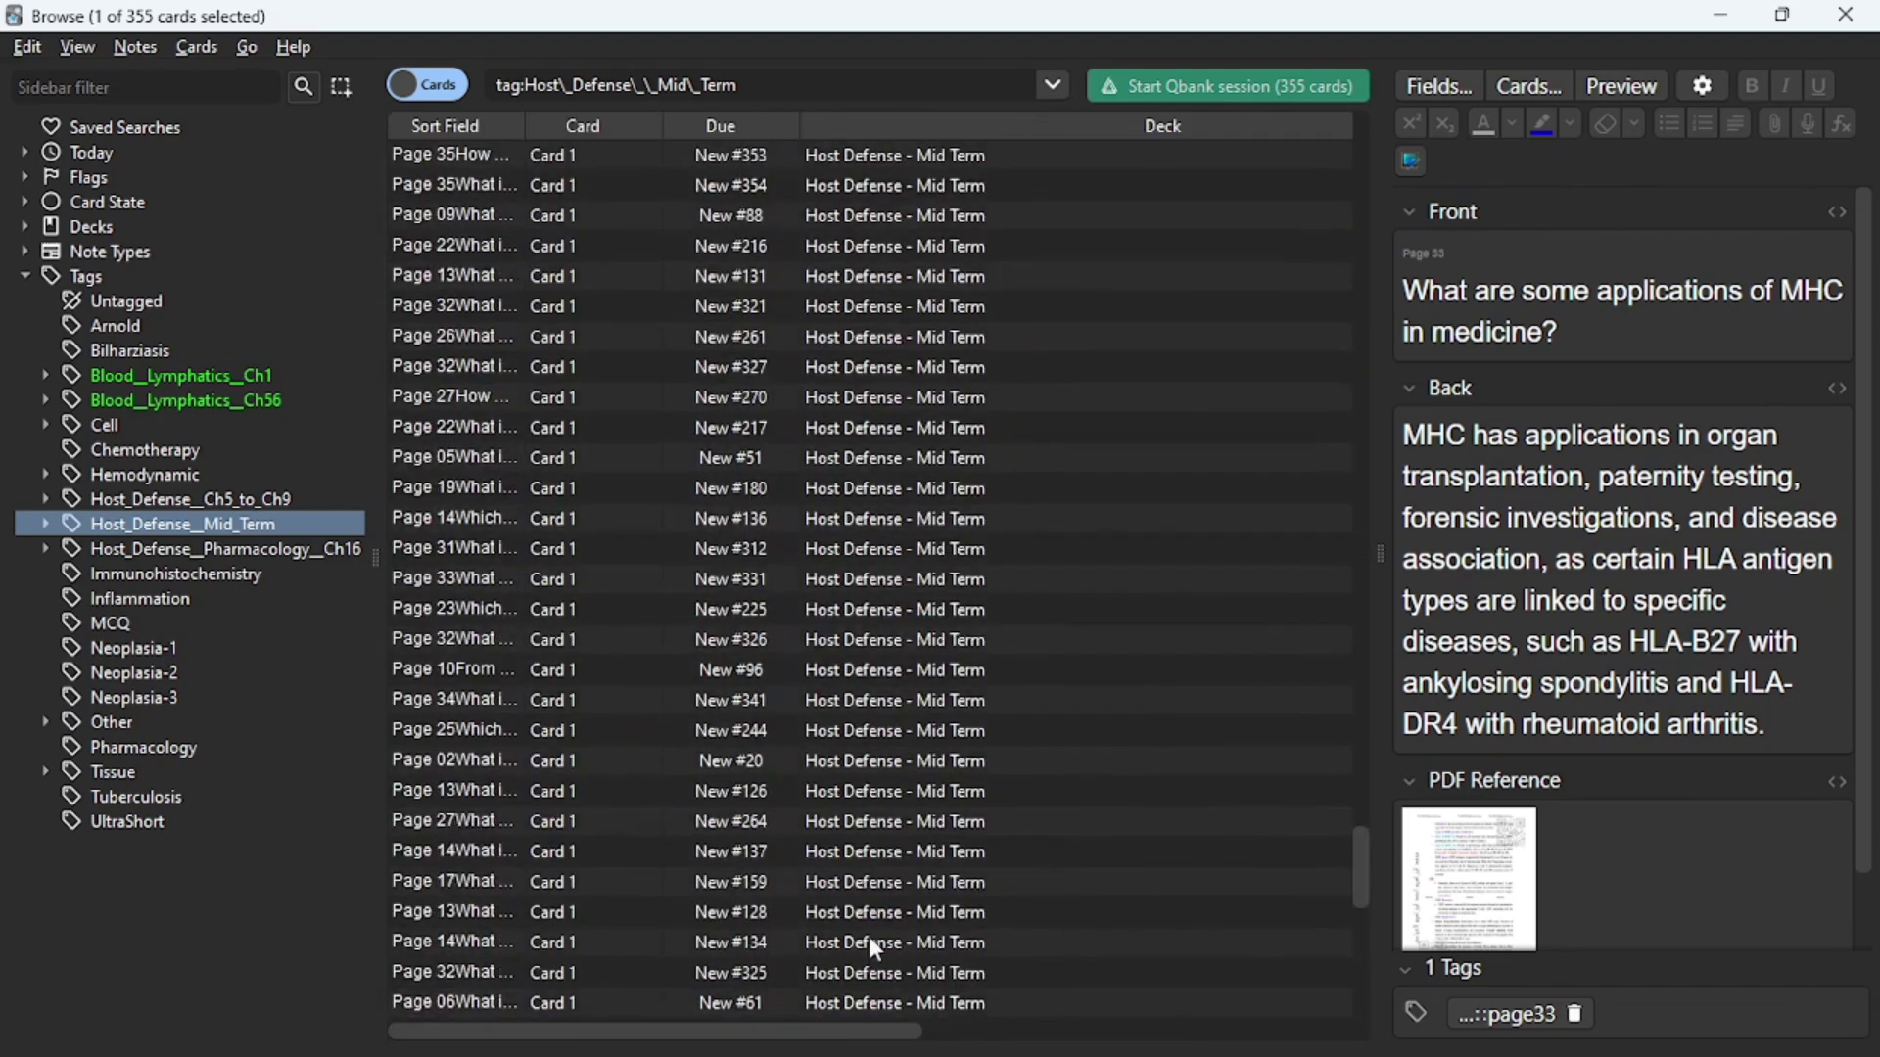
scroll(926, 858, "down", 15)
left_click_drag(852, 1033, 1315, 1012)
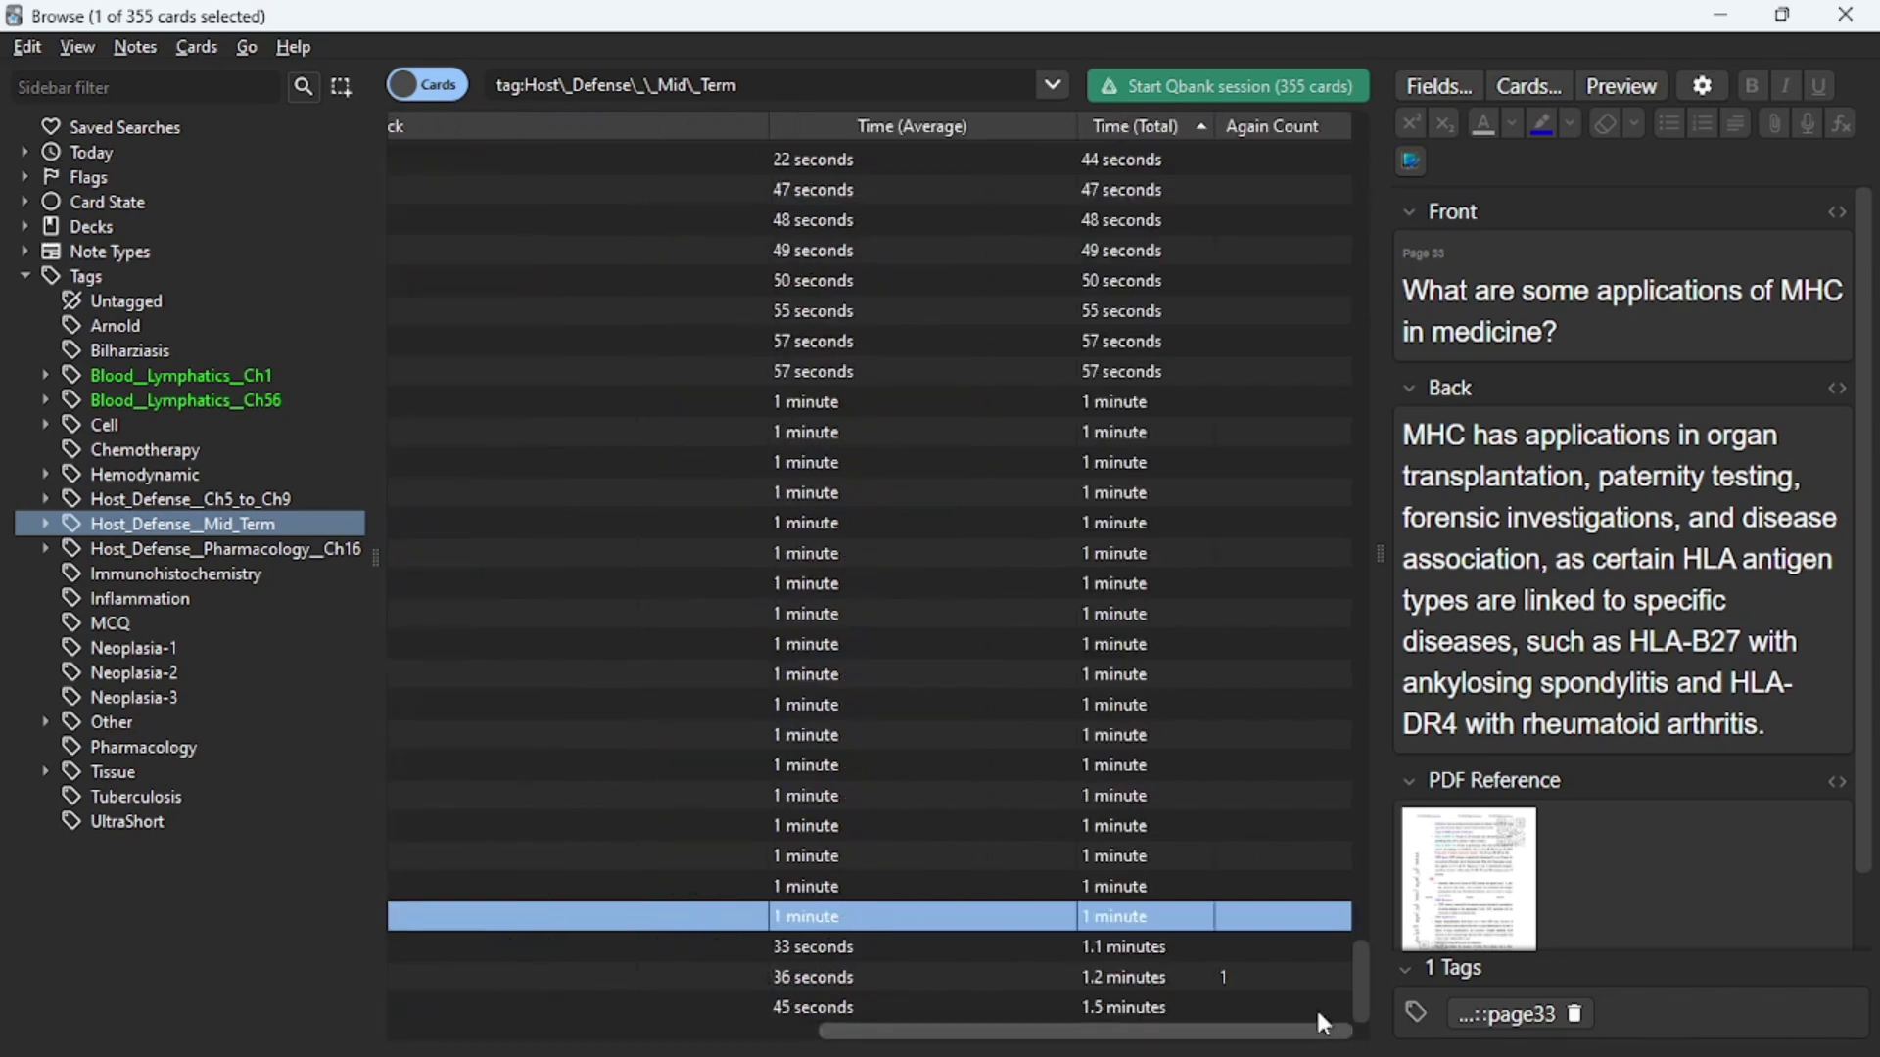
scroll(1075, 357, "up", 12)
scroll(1075, 350, "up", 5)
scroll(1065, 378, "down", 10)
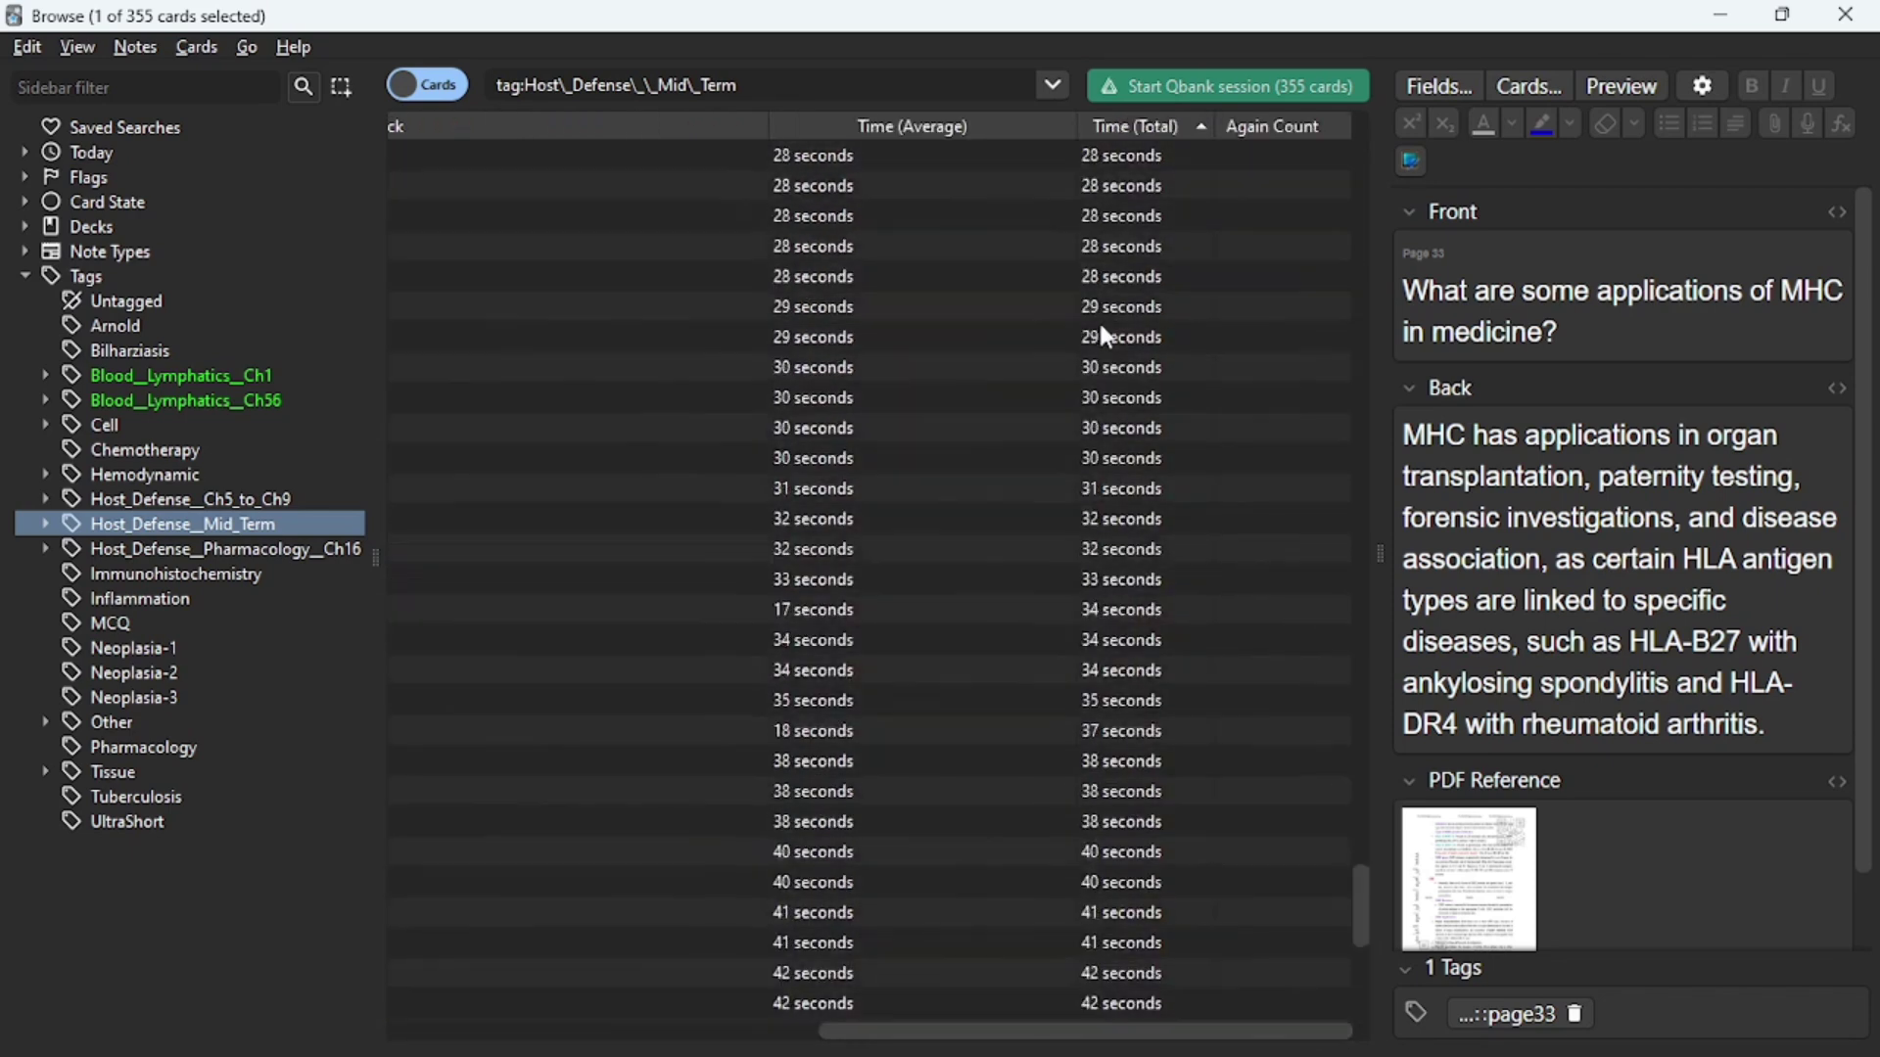
Inspect the contents of the cards with the longest total times, starting with the slowest one, and close the card browser
left_click(1167, 1008)
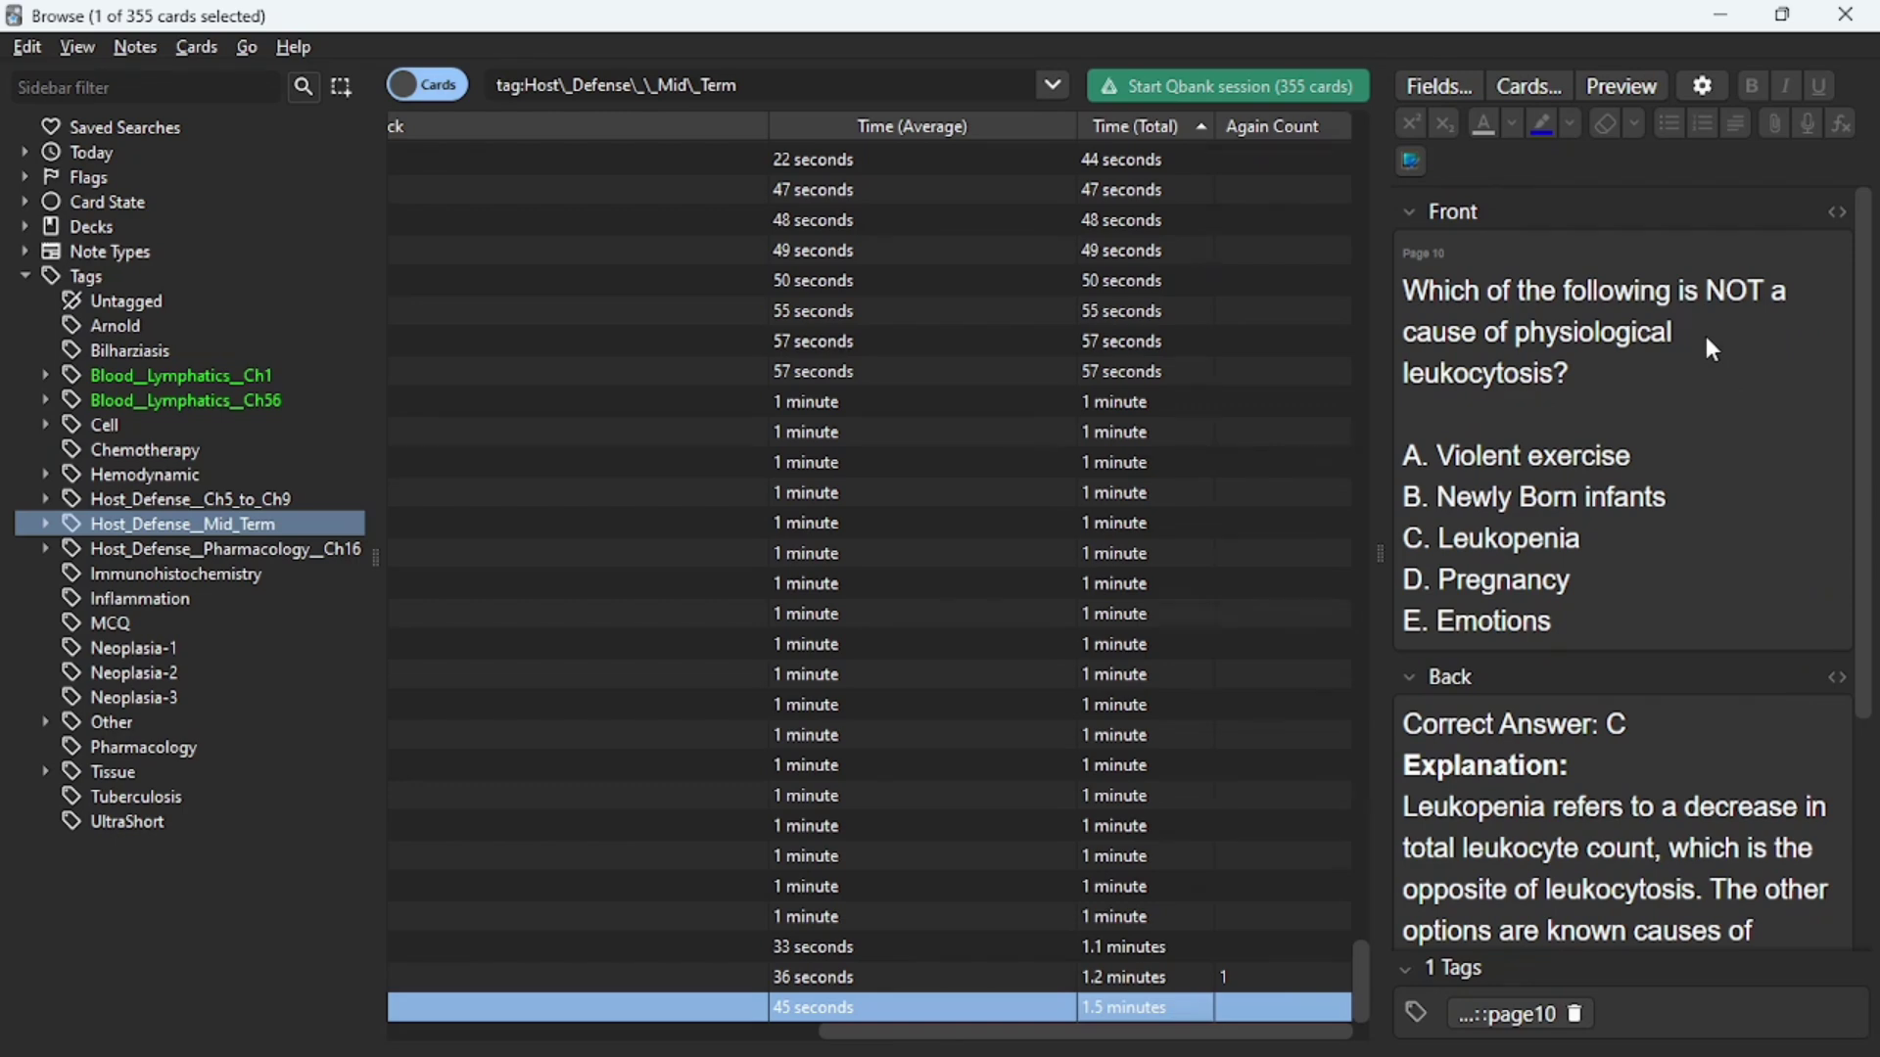
scroll(1704, 353, "down", 3)
scroll(1797, 421, "up", 3)
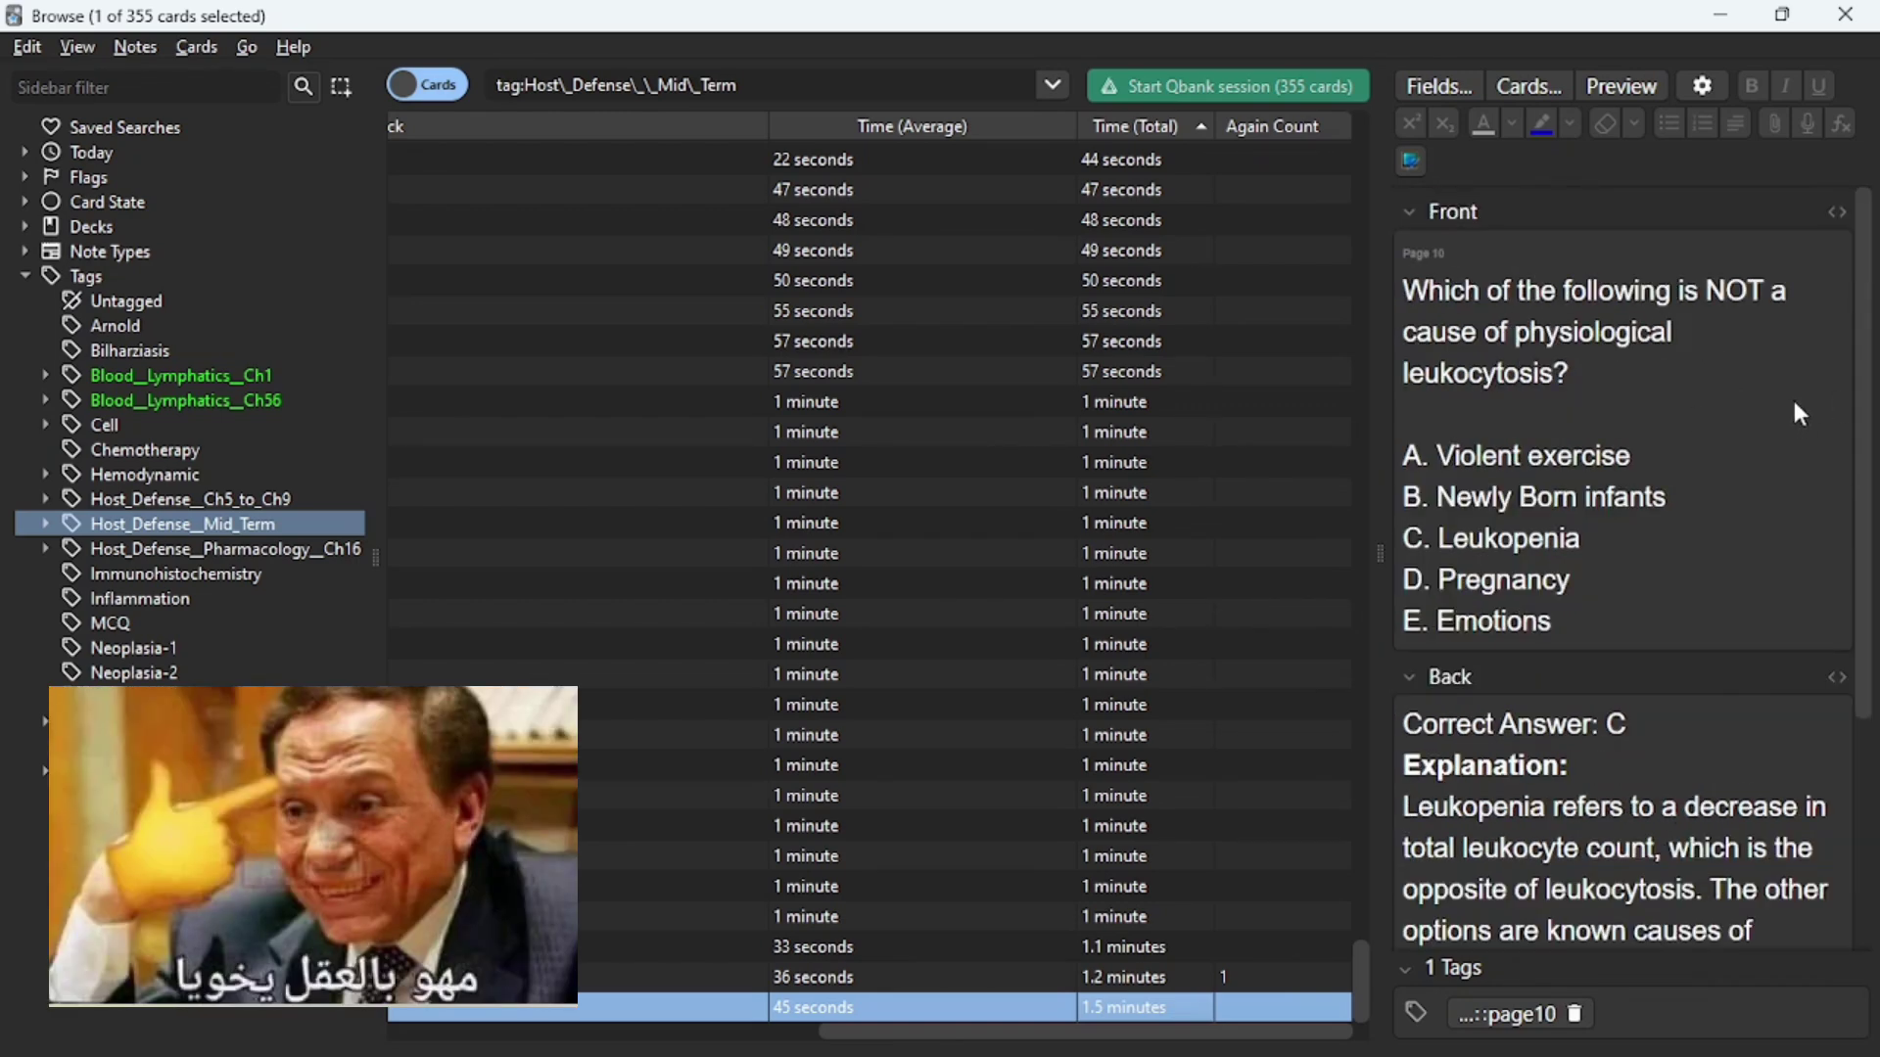
key("Up")
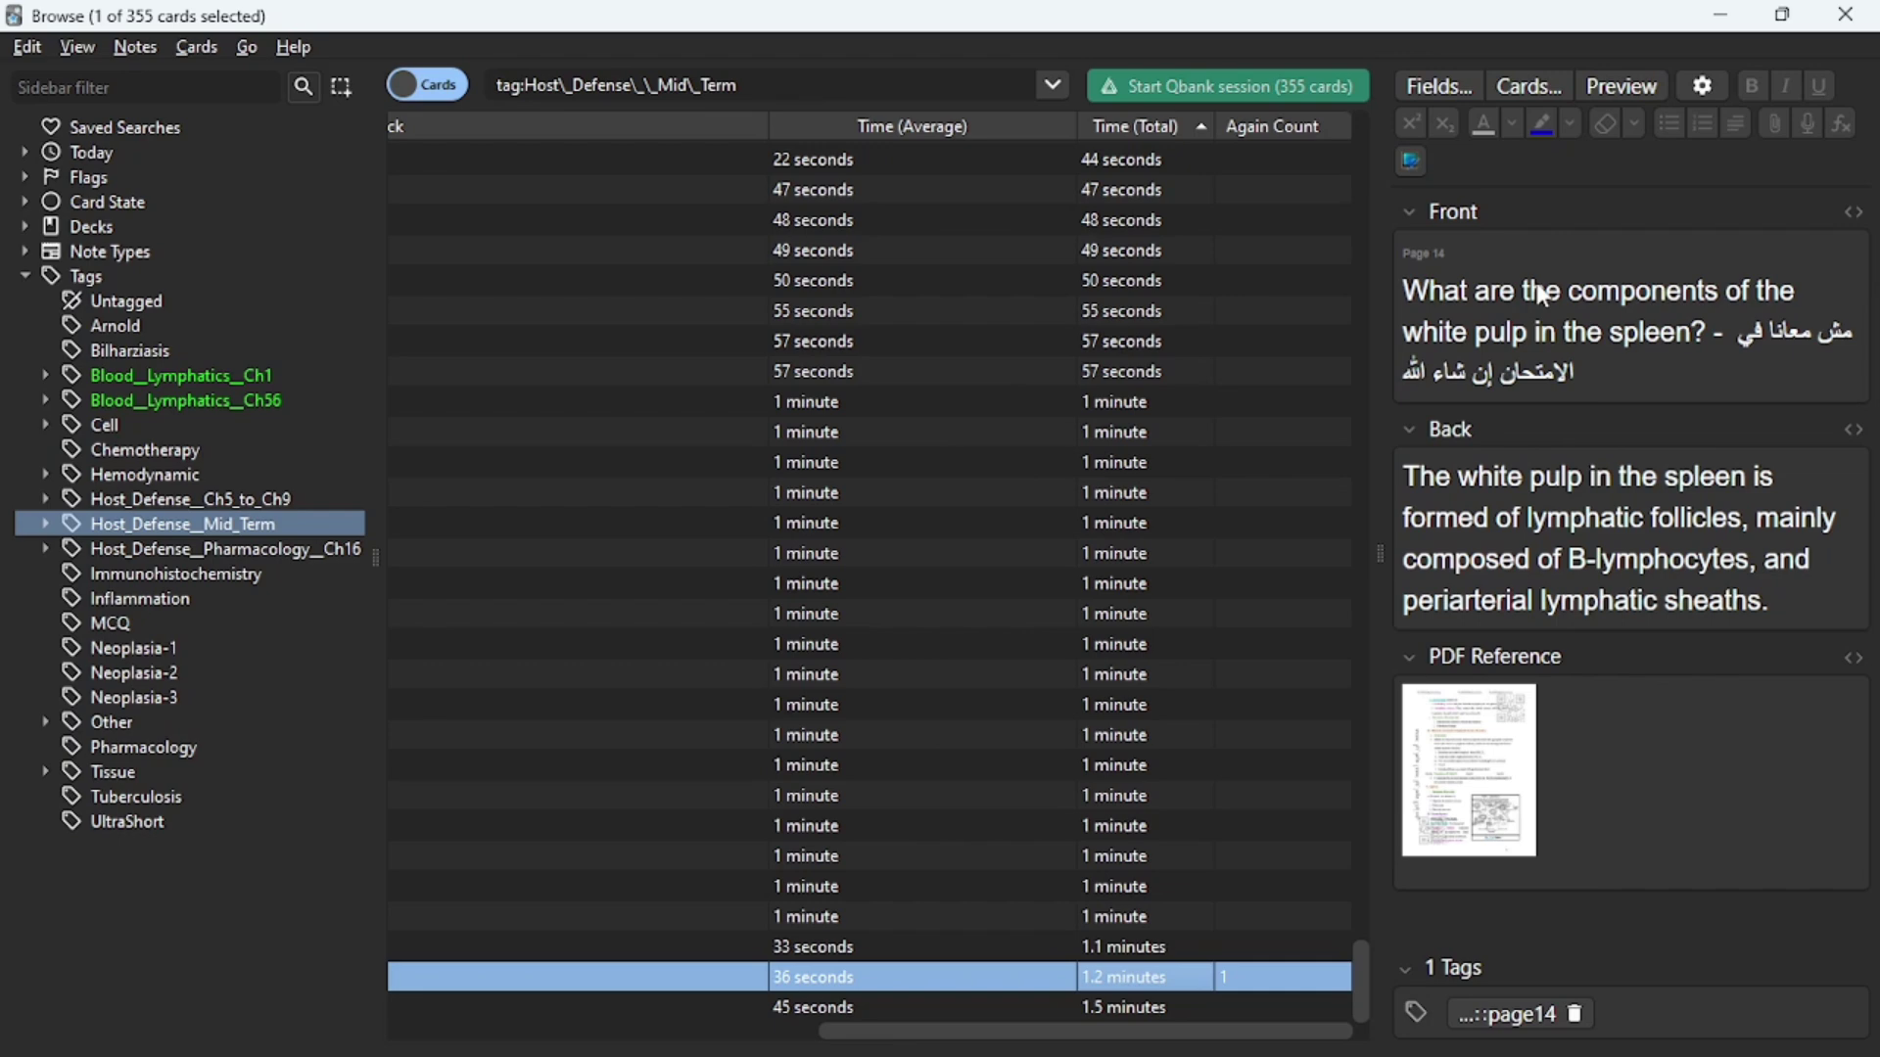
key("Up")
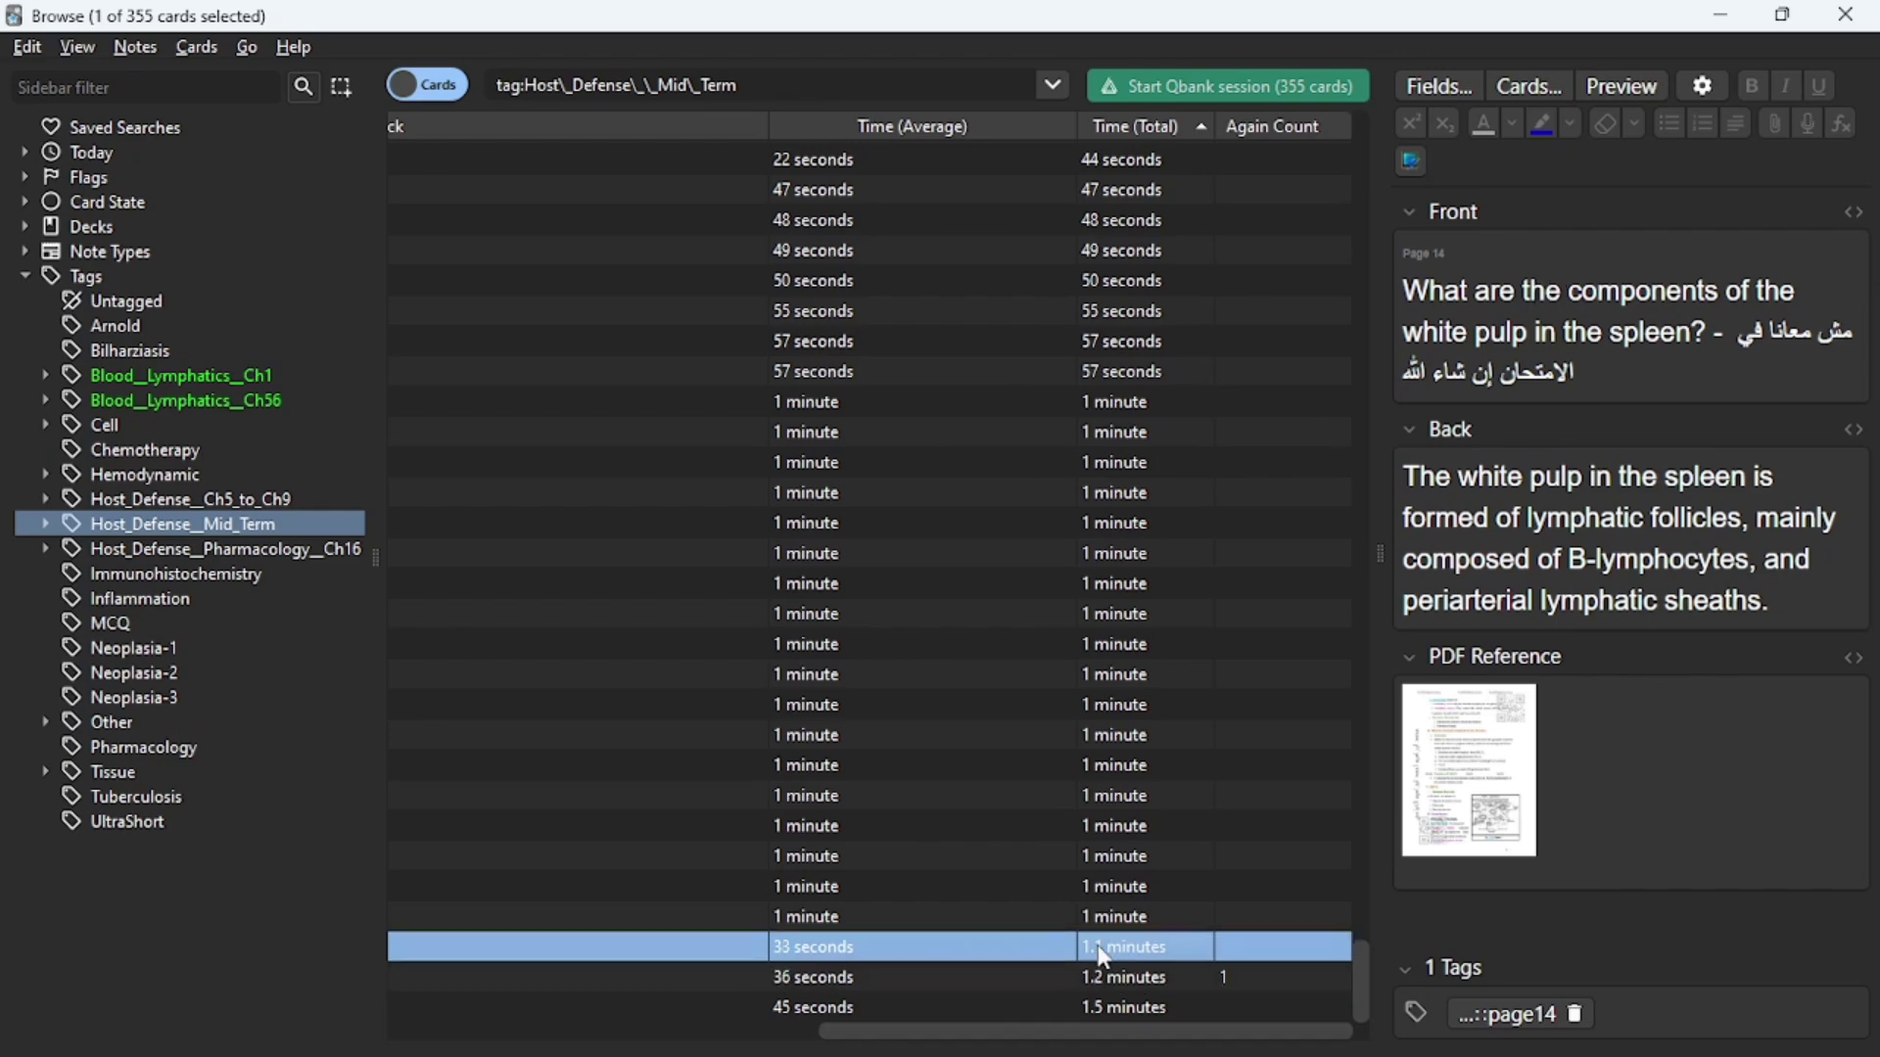
scroll(885, 666, "up", 10)
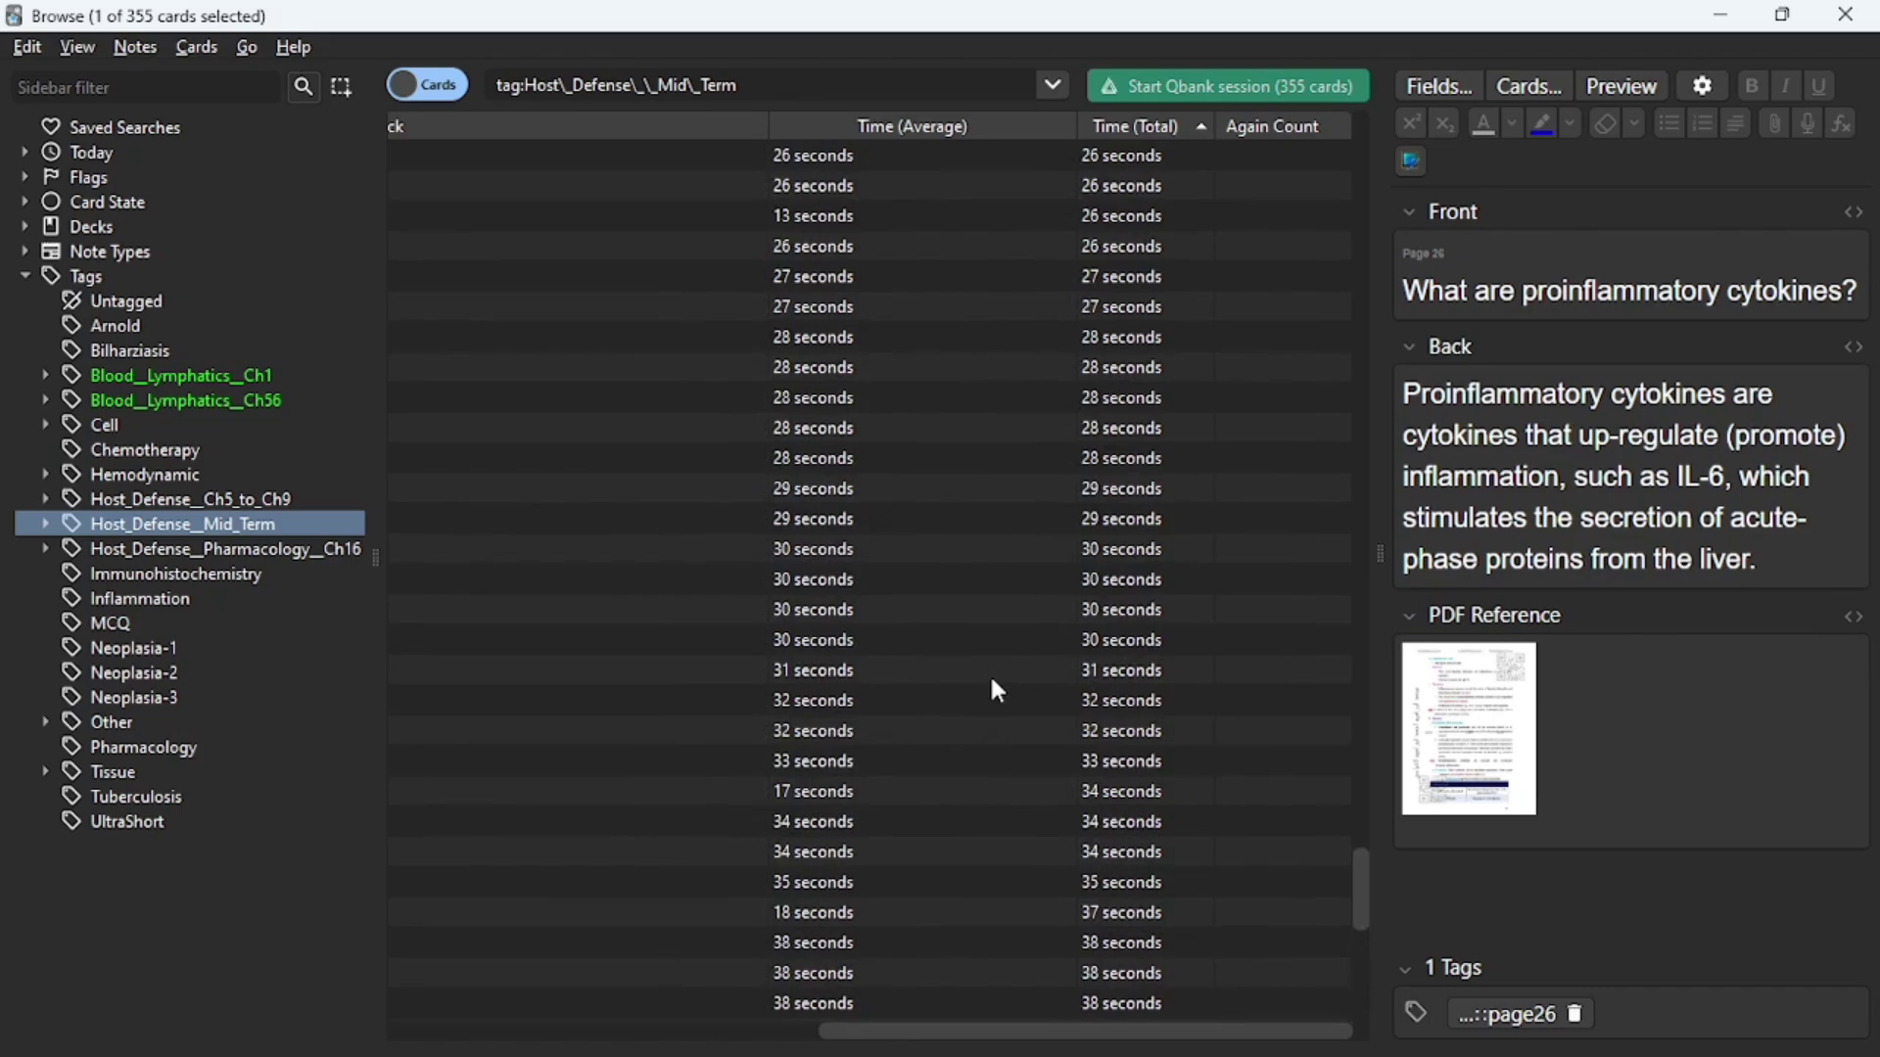
left_click(1845, 14)
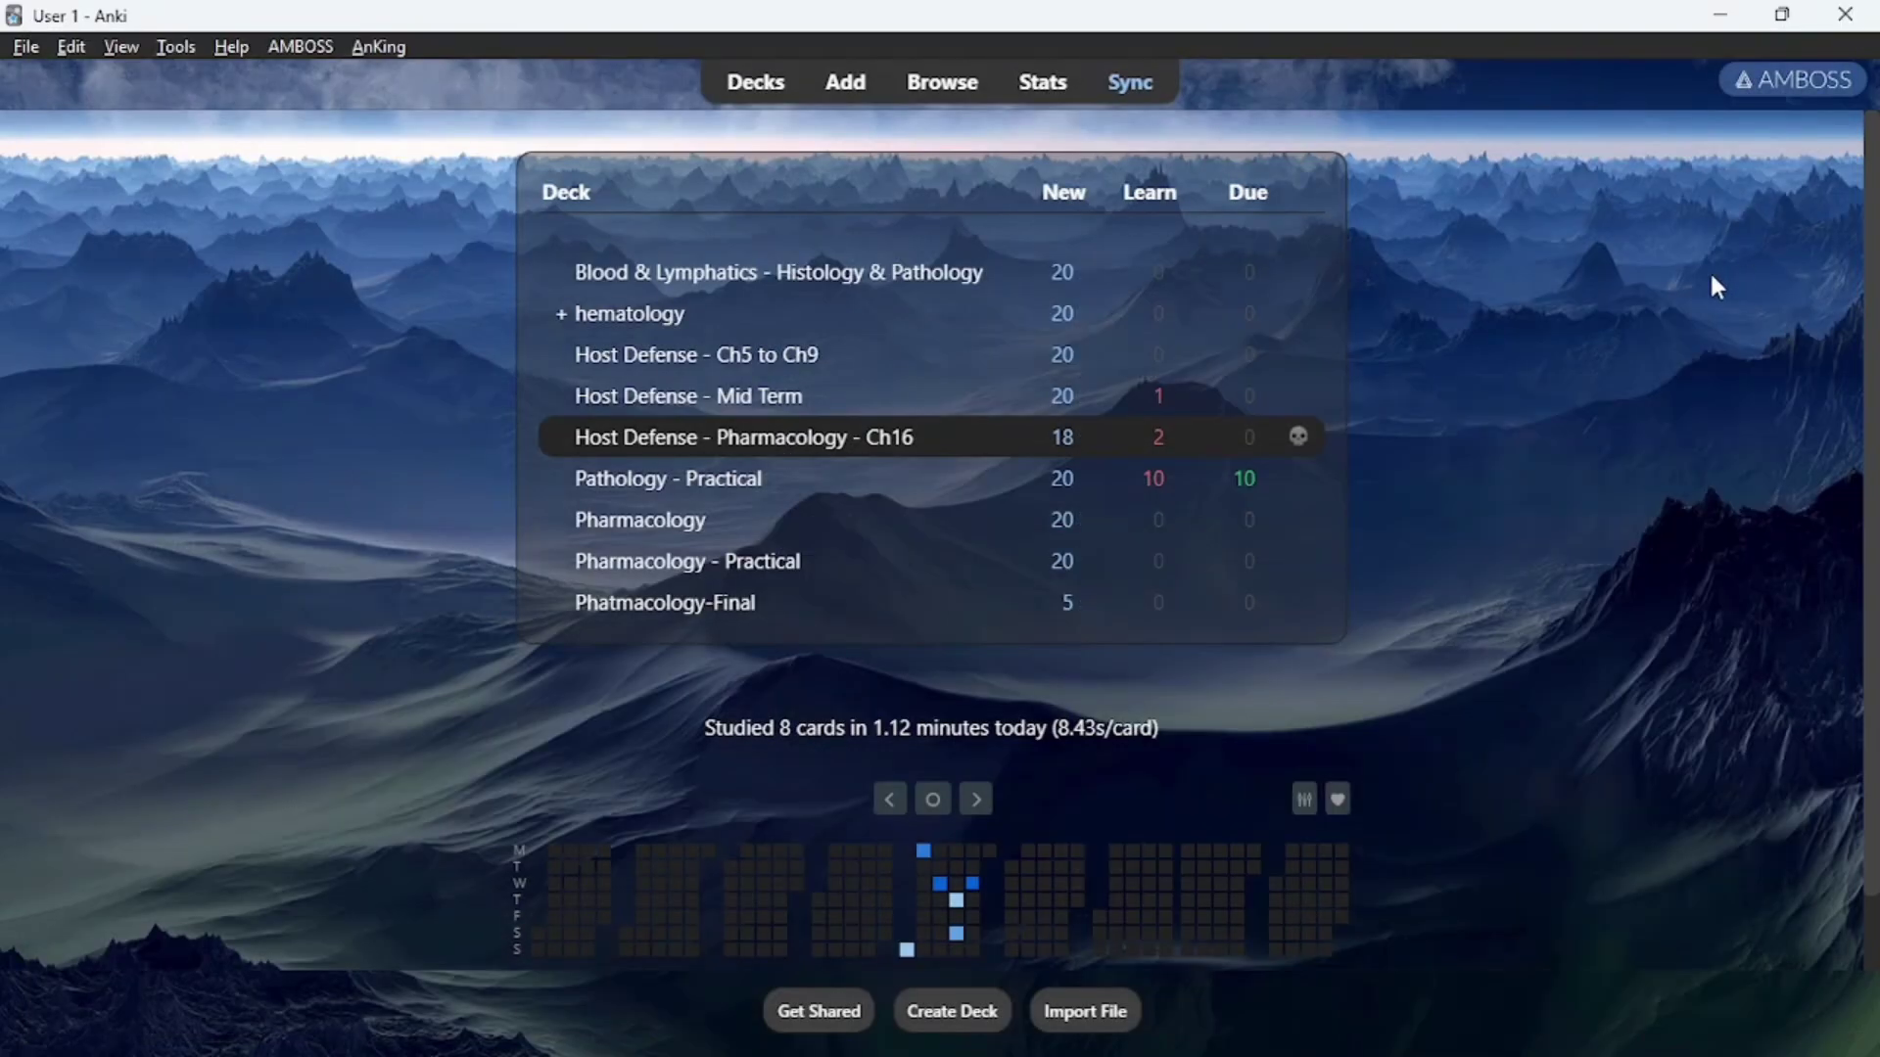